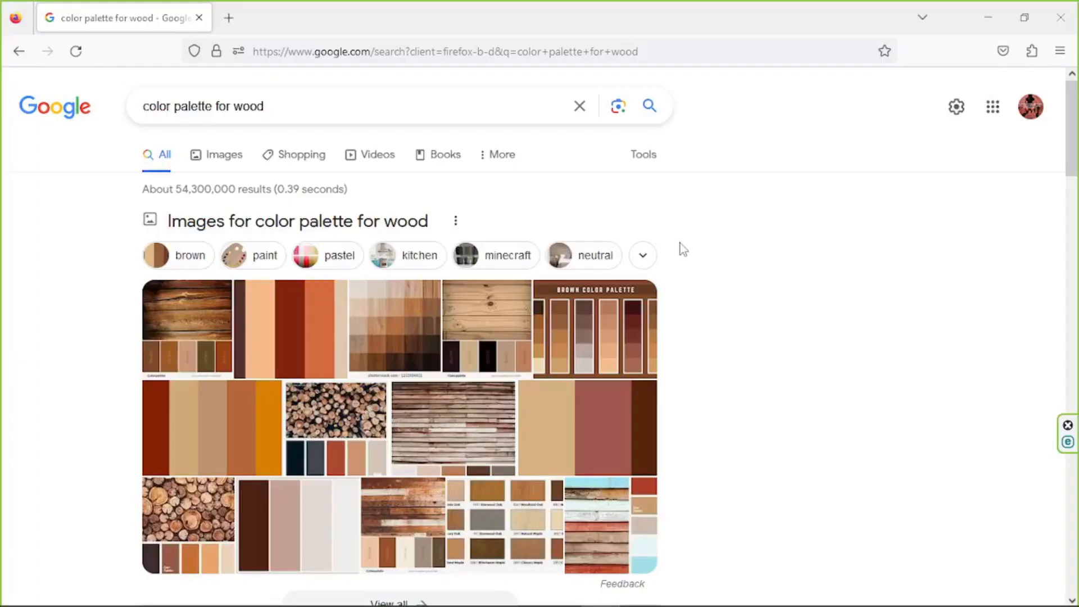
Step: In GIMP, reset the foreground and background colors to black and white, and rename the spikes layer to outline
drag(572, 8, 595, 604)
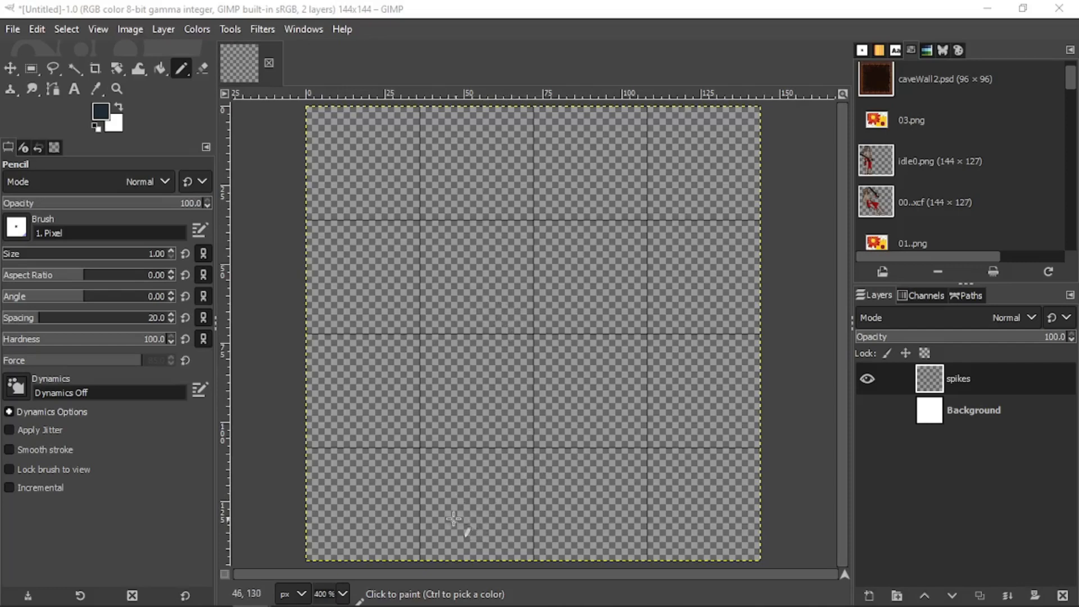
click(97, 128)
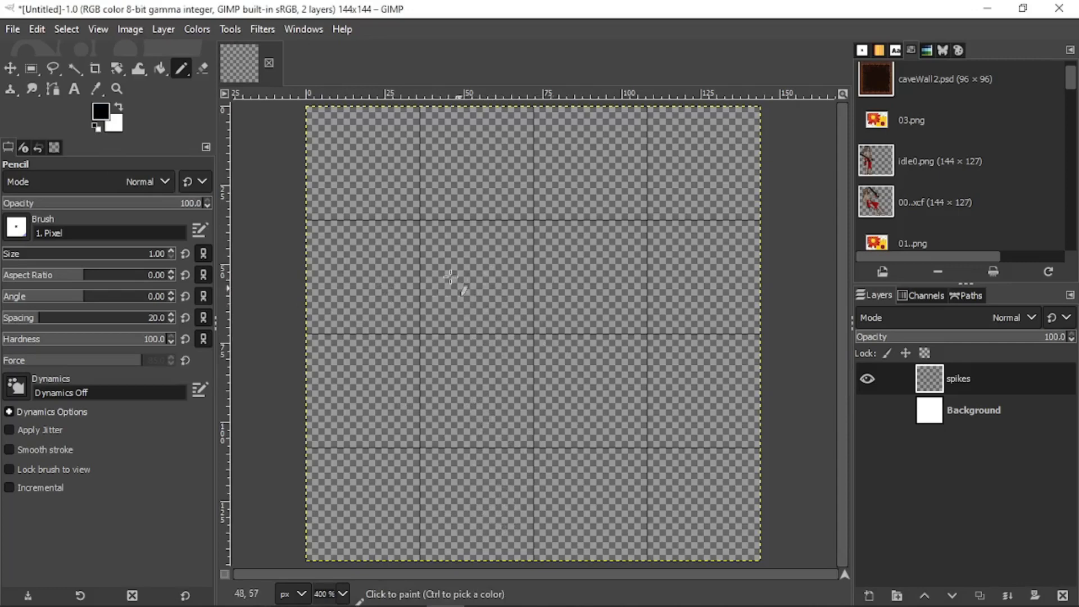
double_click(947, 376)
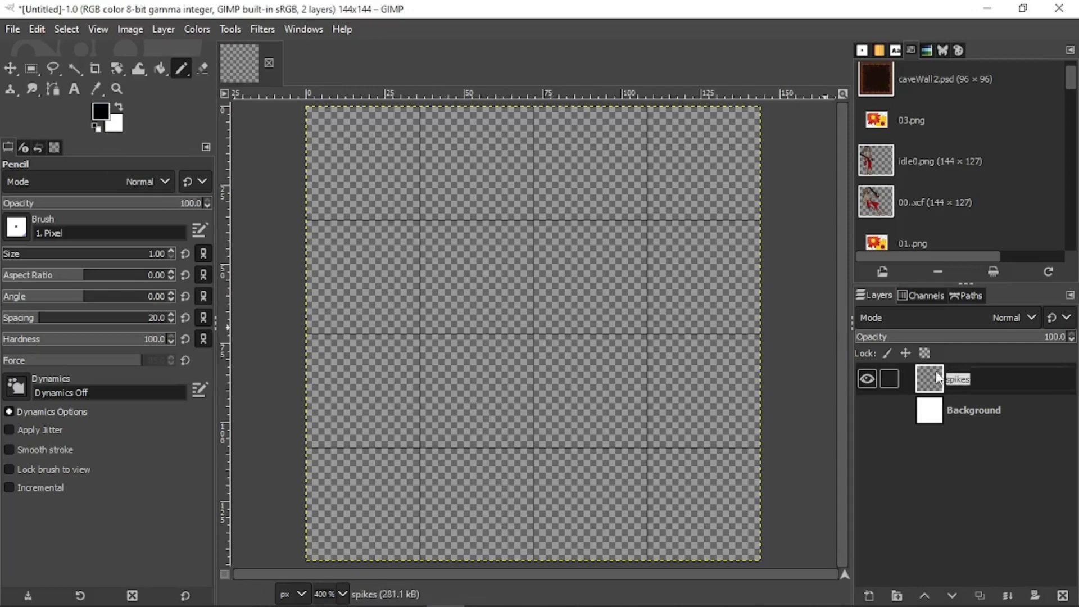
text(outline)
key(Return)
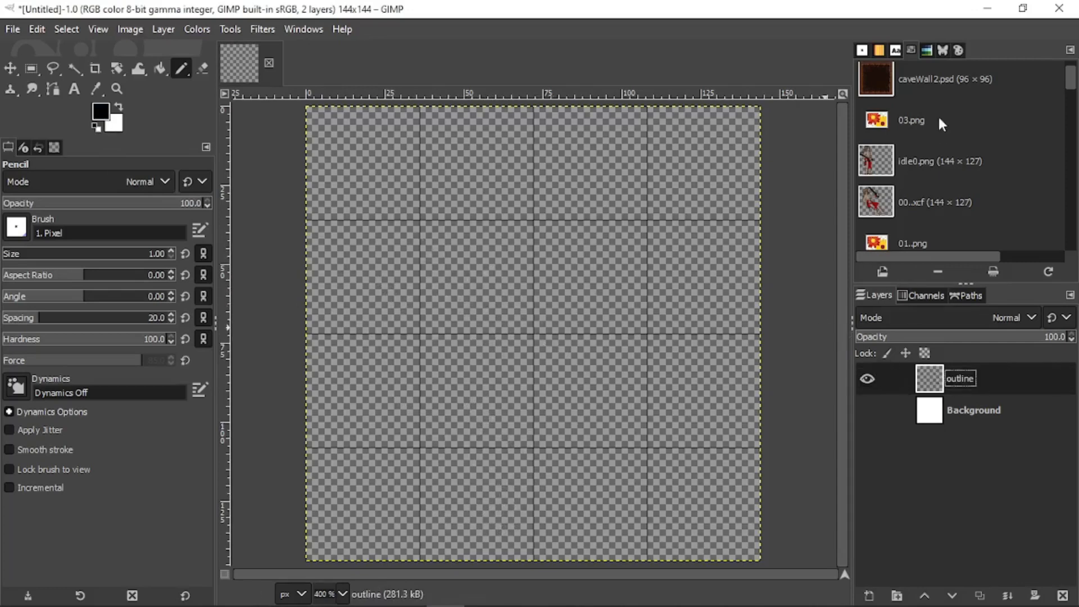
Step: Create a new palette named Datus-Quest-Palette and add the black foreground color as its first entry
click(928, 50)
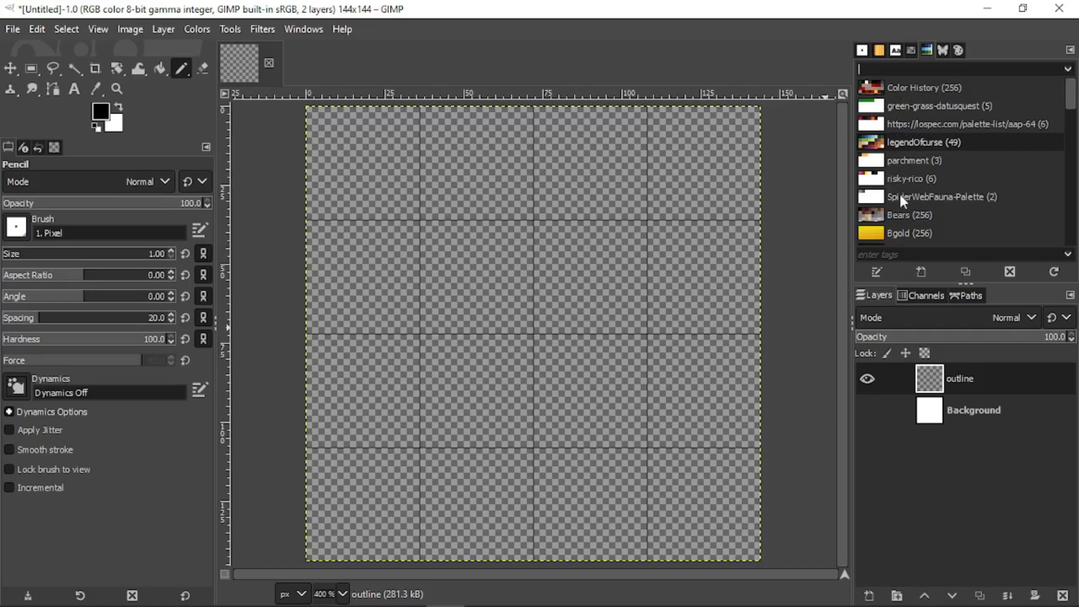
click(921, 271)
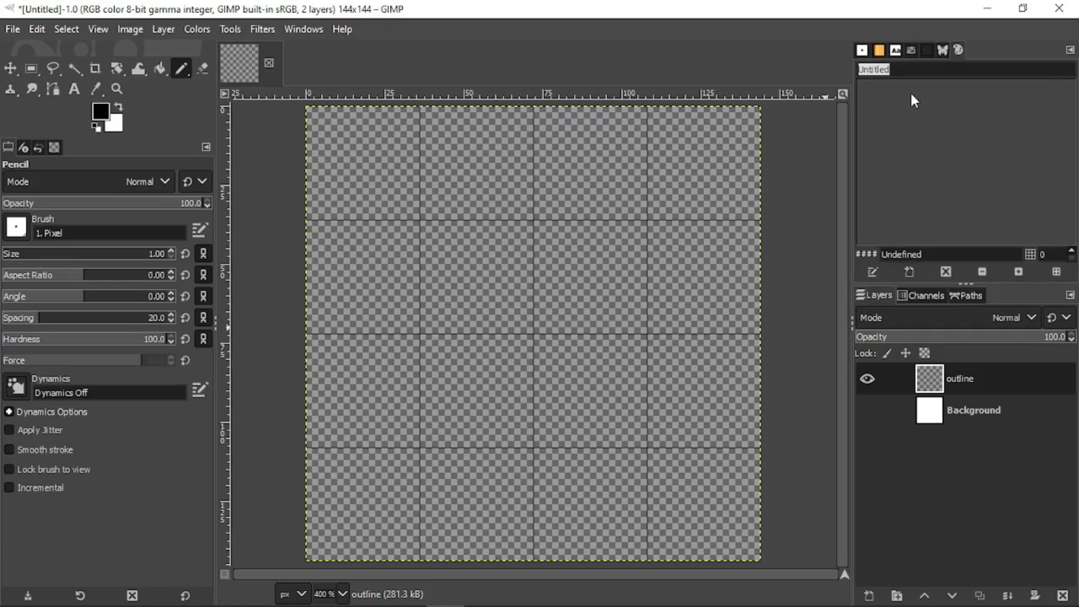
text(Datus-Quest-Palette)
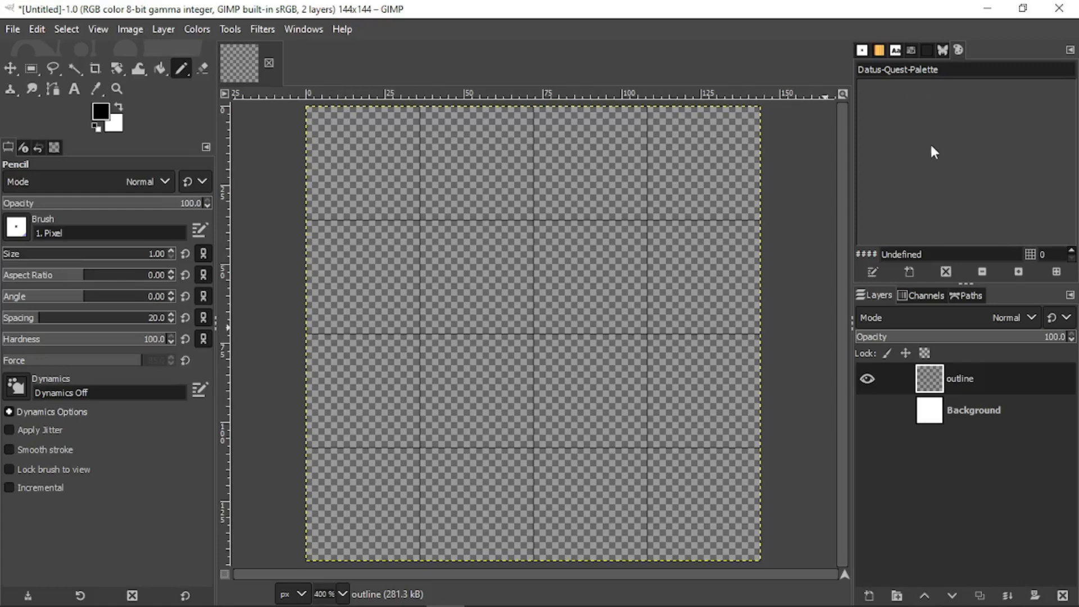
click(915, 268)
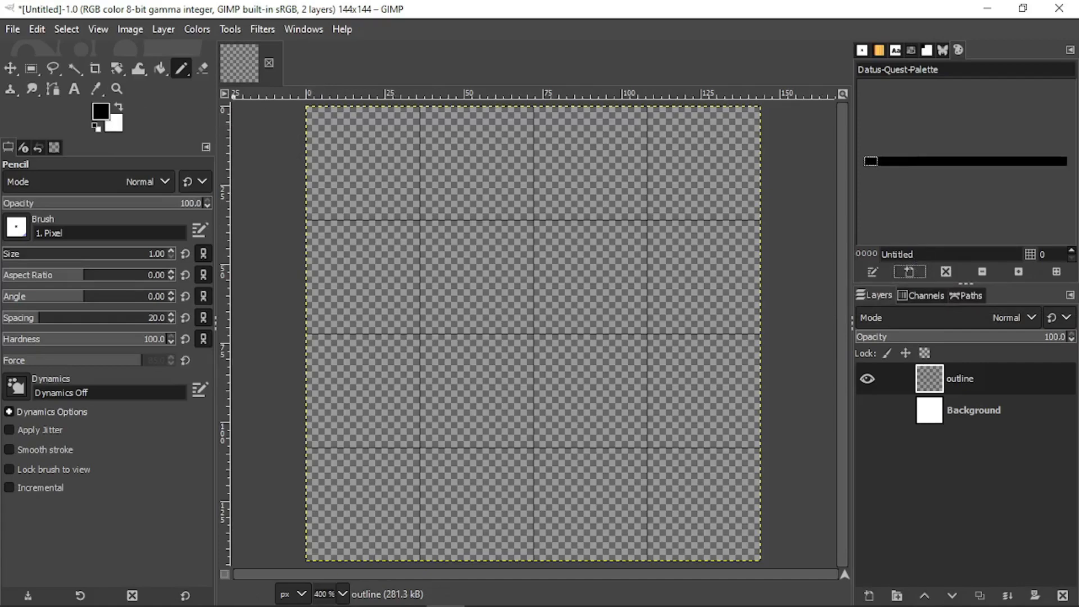
Step: Switch to Firefox and look through the search results for wood color palettes
key(alt+Tab)
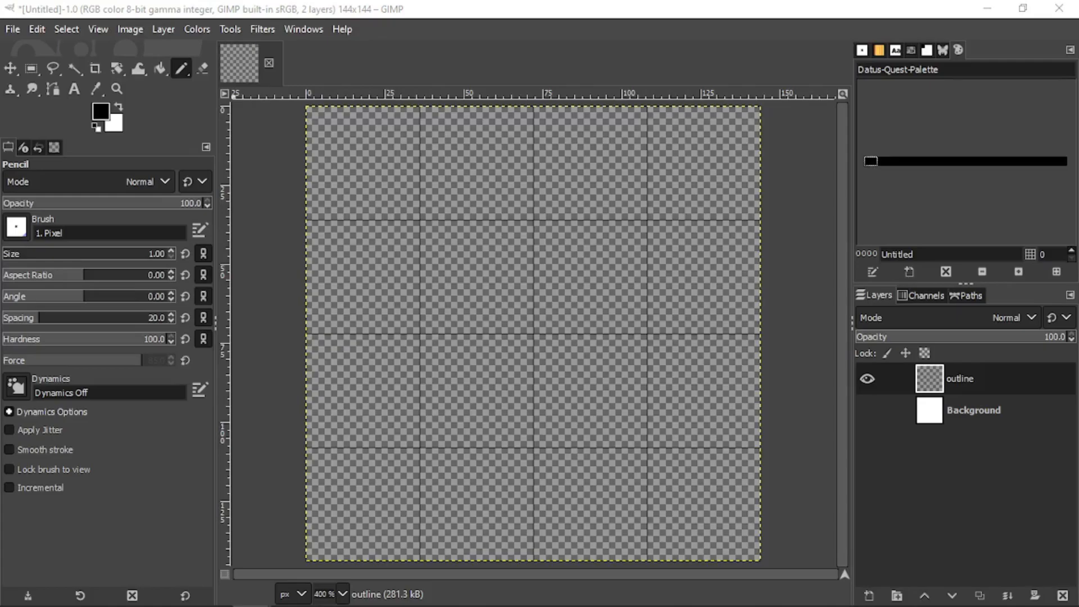
key(alt+Tab)
scroll(477, 305, down, 4)
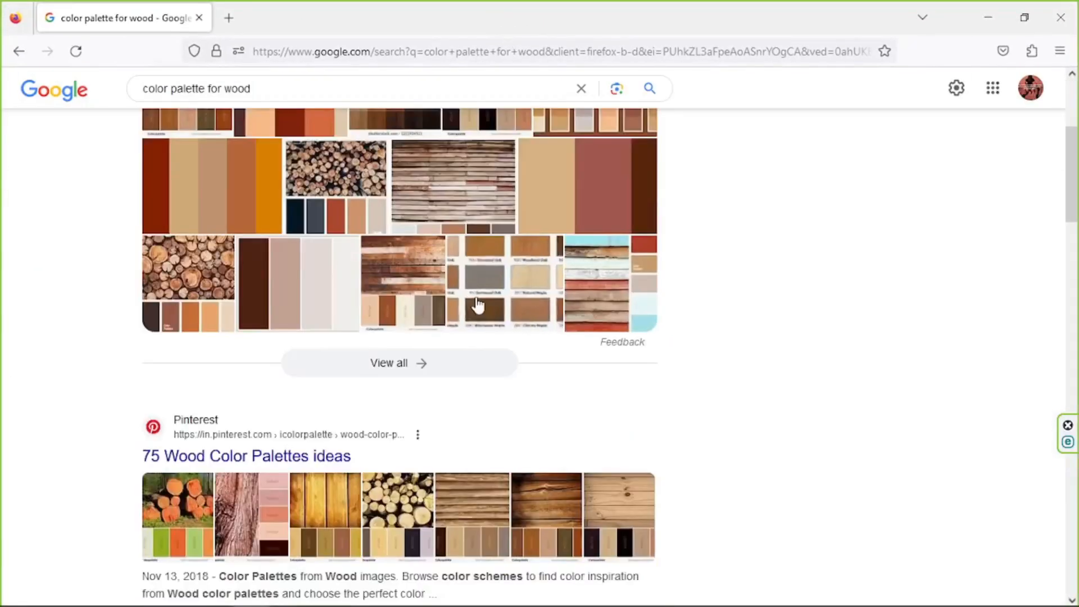
scroll(477, 305, down, 5)
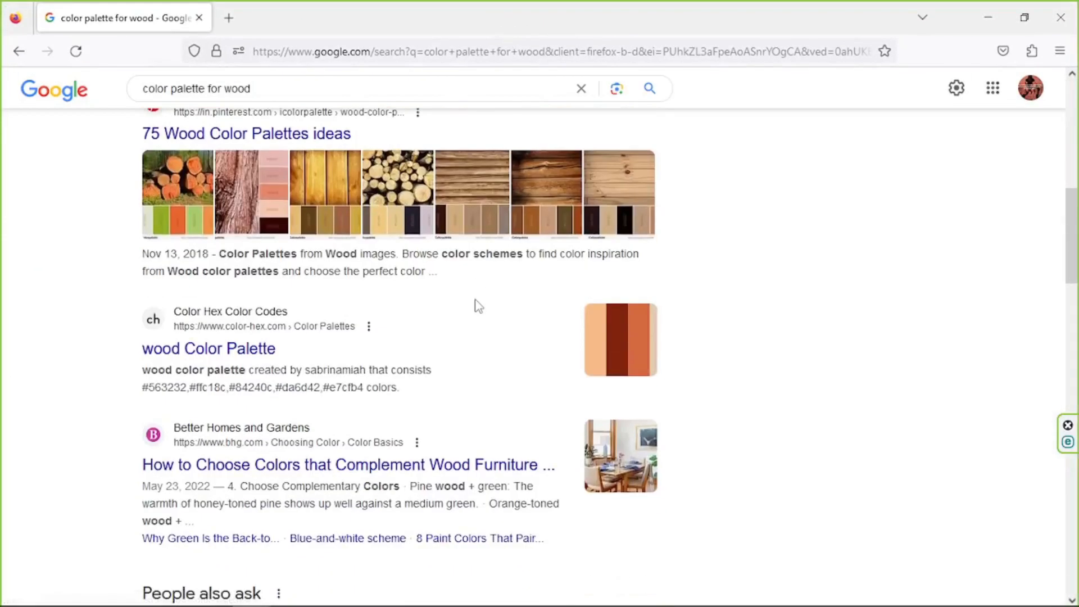
scroll(376, 354, up, 5)
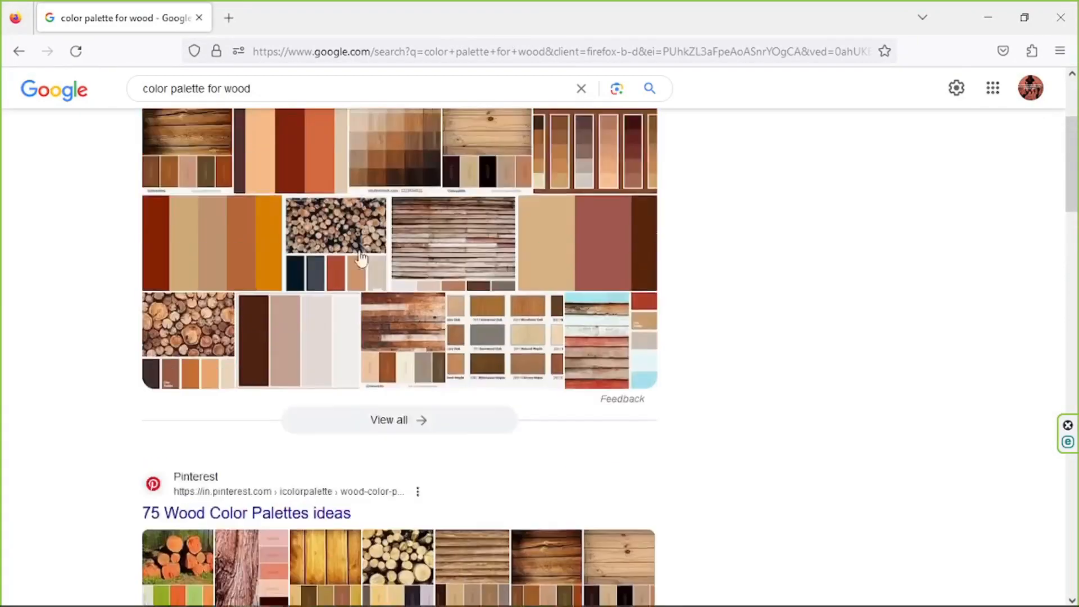
scroll(360, 259, up, 3)
key(alt+Tab)
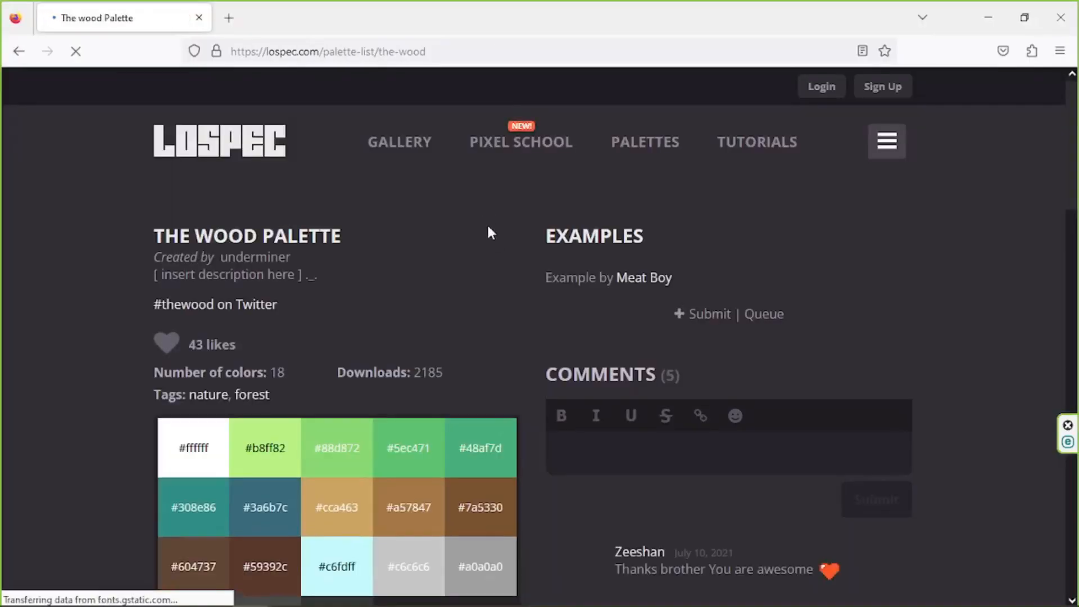
Step: Review The Wood Palette page on Lospec and shrink the browser to a smaller floating window over GIMP
drag(340, 233, 140, 232)
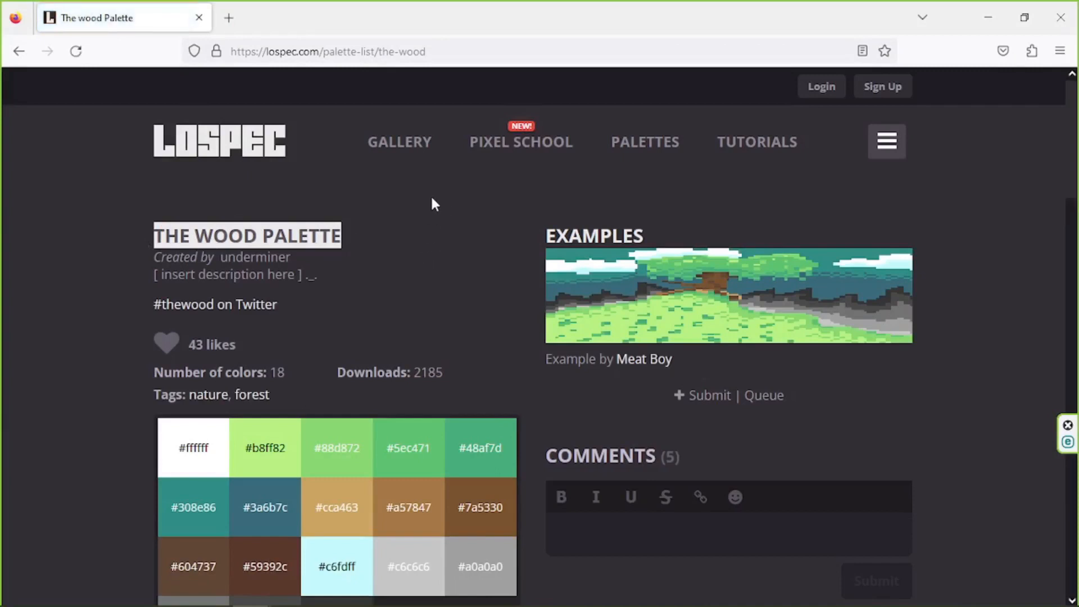
scroll(424, 261, down, 2)
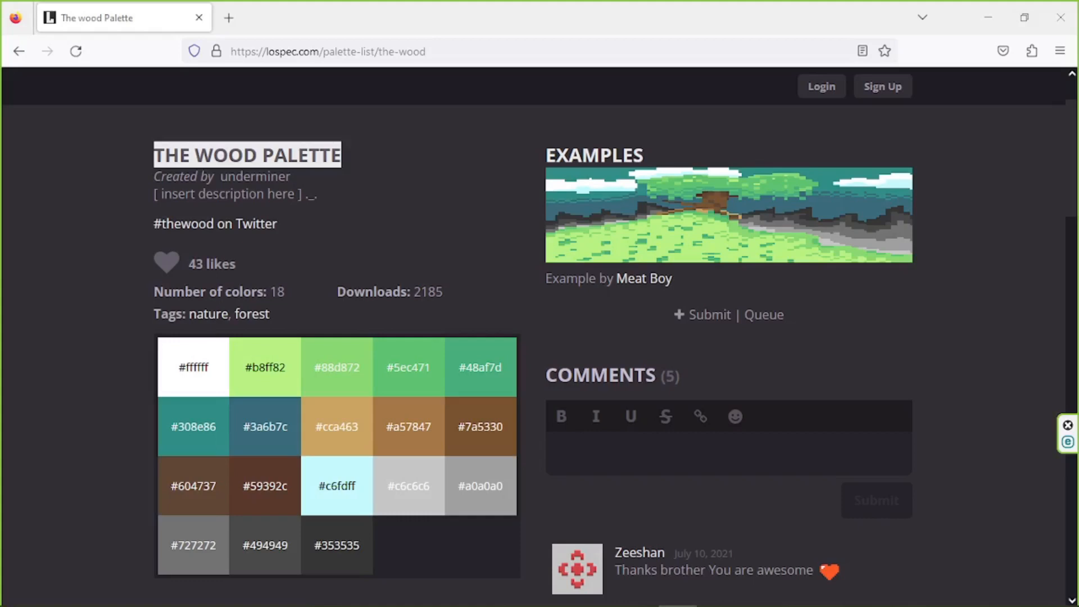
click(514, 52)
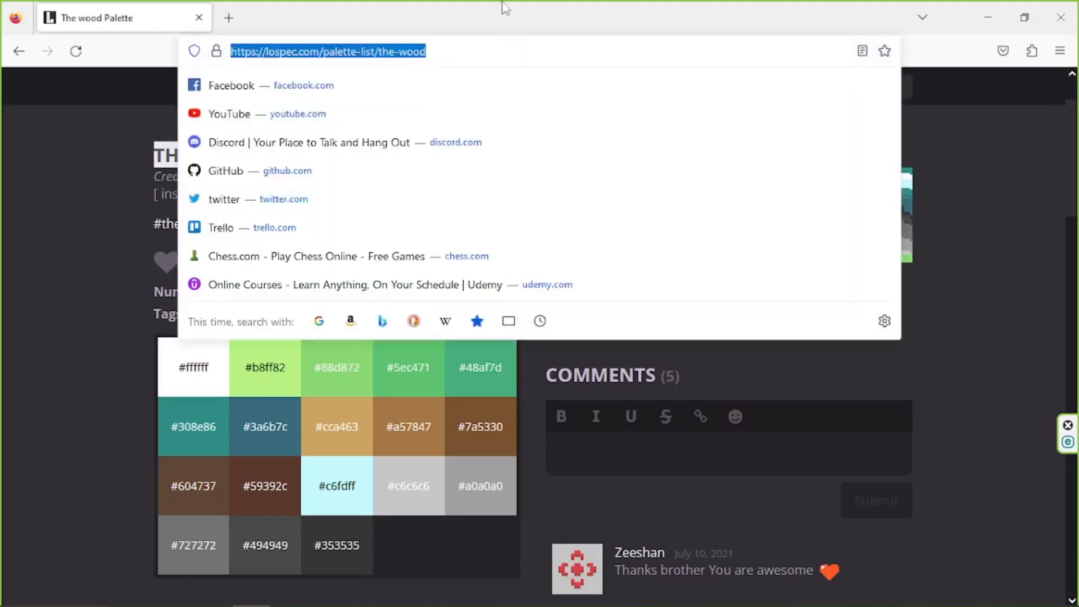
double_click(504, 6)
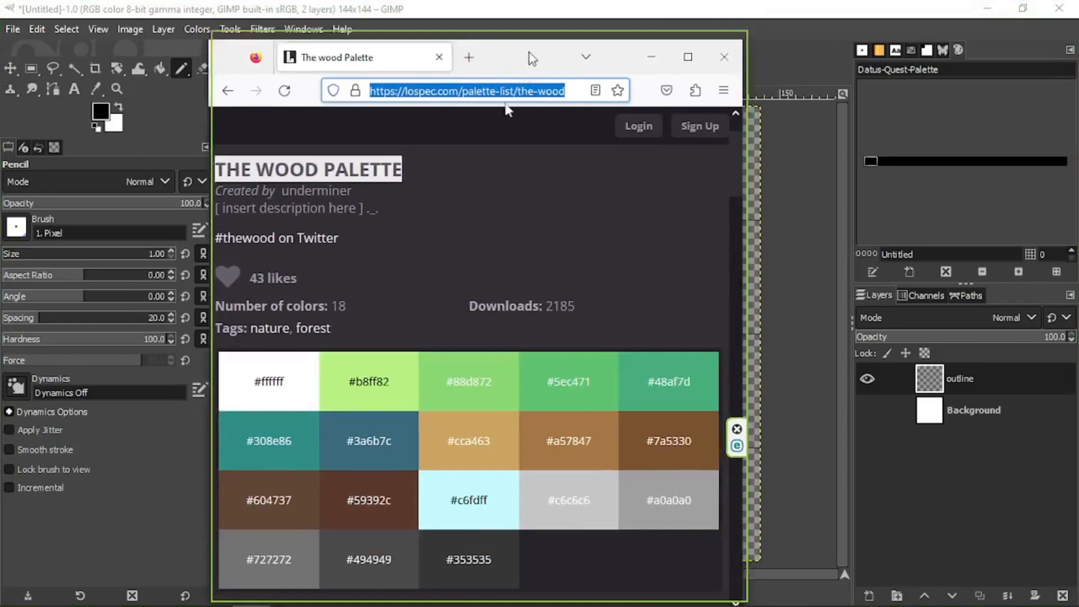
drag(532, 59, 0, 253)
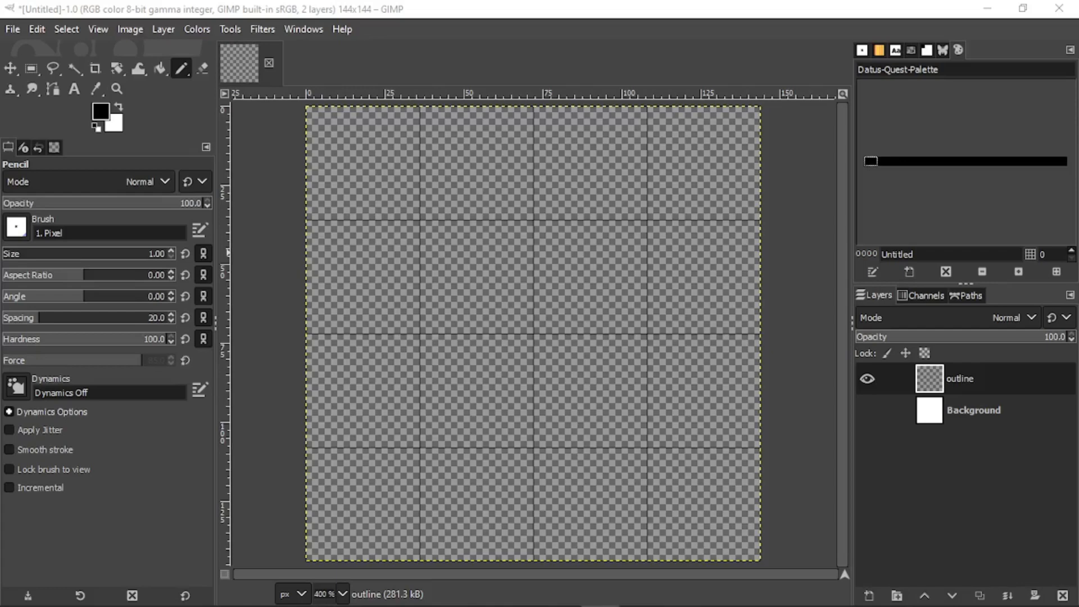
Step: Copy the light green code b8ff82 from The Wood Palette, set it as GIMP's foreground color, and add it to Datus-Quest-Palette
key(alt+Tab)
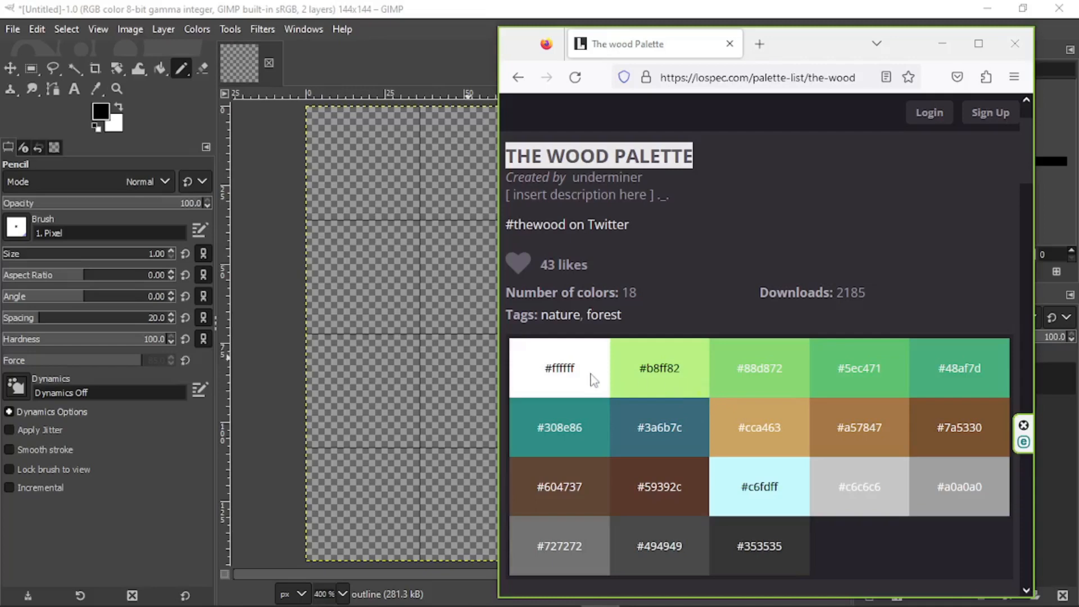
click(587, 375)
drag(689, 376, 648, 373)
key(ctrl+c)
click(254, 172)
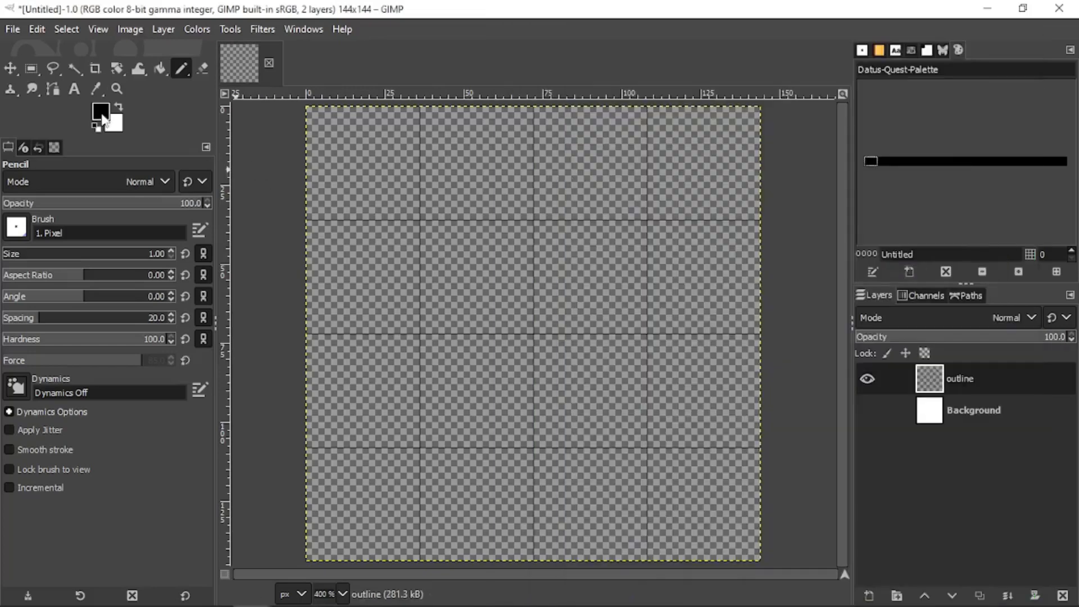
click(101, 111)
double_click(381, 272)
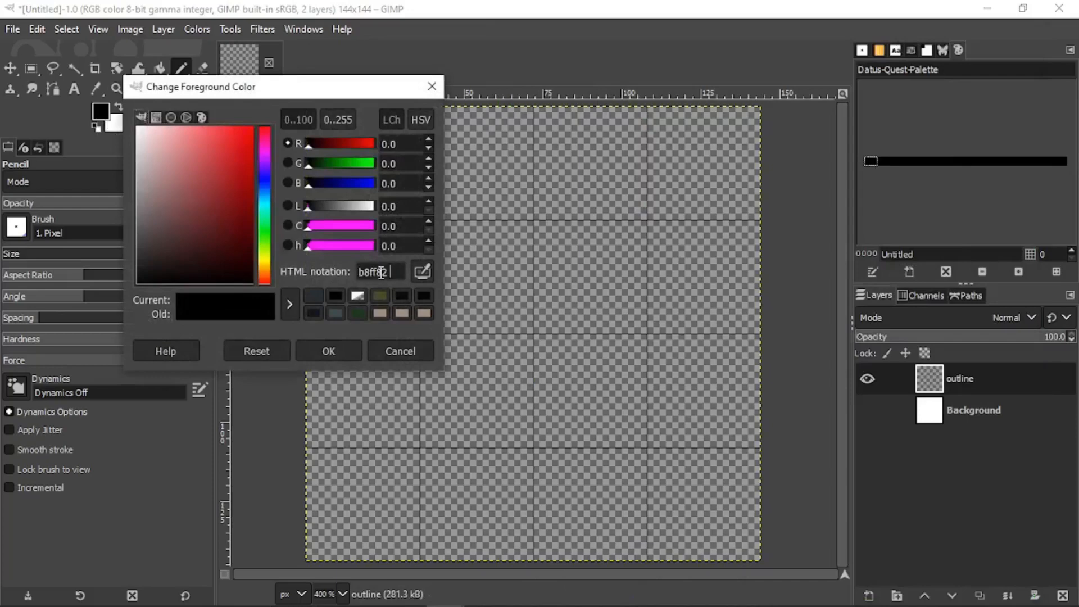
key(ctrl+v)
key(Return)
click(328, 351)
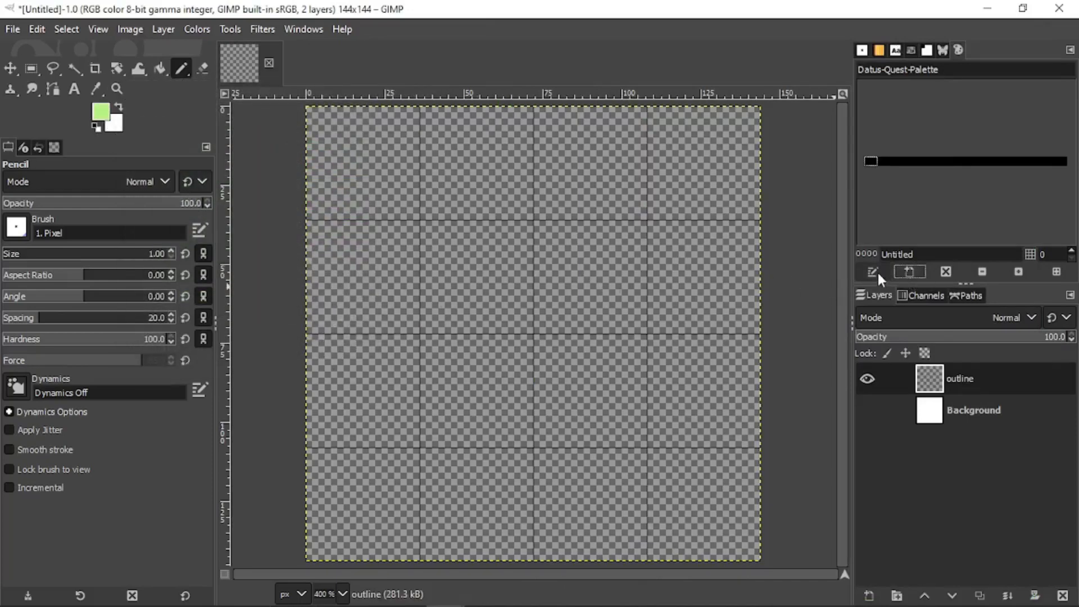
click(908, 271)
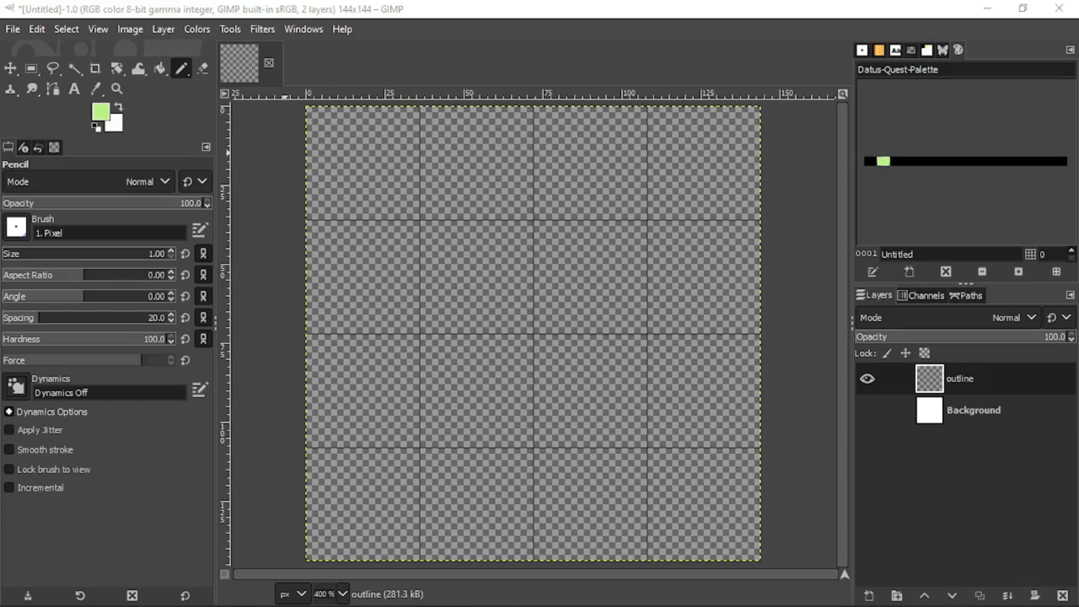
Step: Take the green code 88d872 from the Lospec page, set it as the foreground color, and add it to the palette
key(alt+Tab)
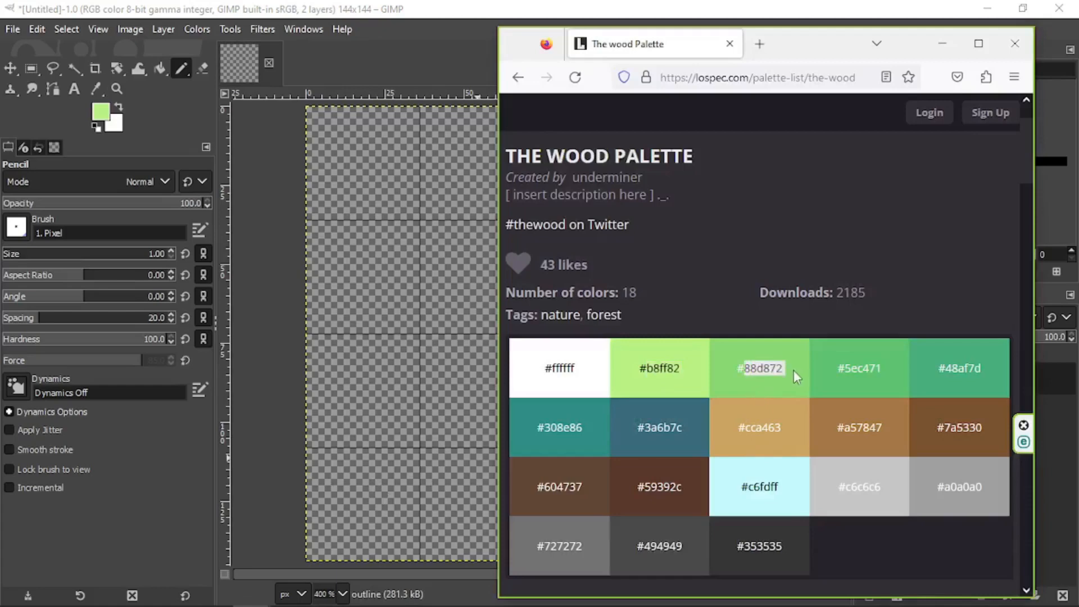
click(101, 112)
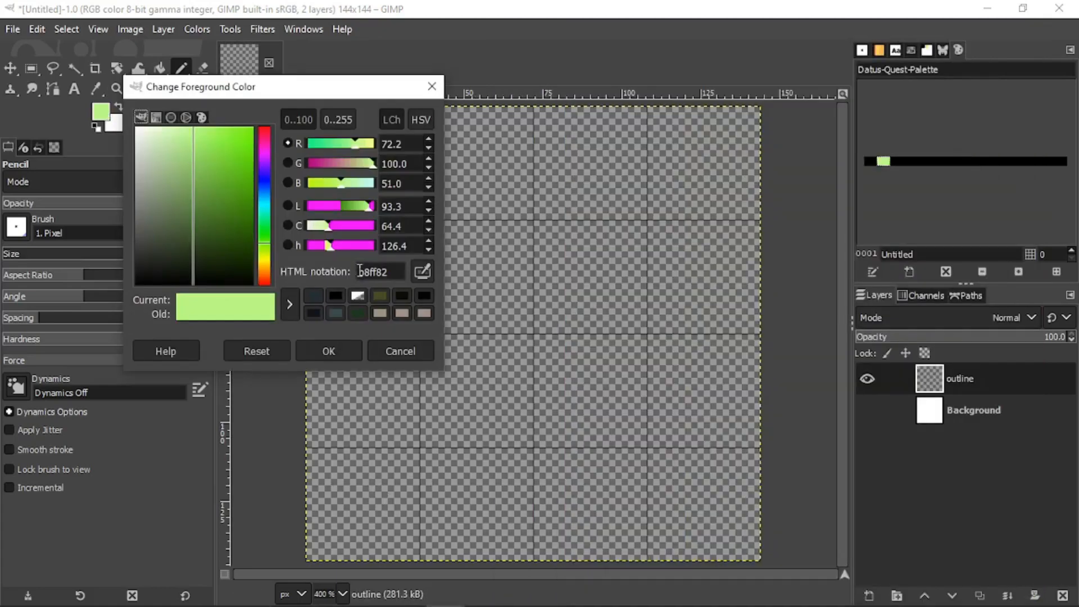
double_click(377, 272)
text(88d872)
click(344, 346)
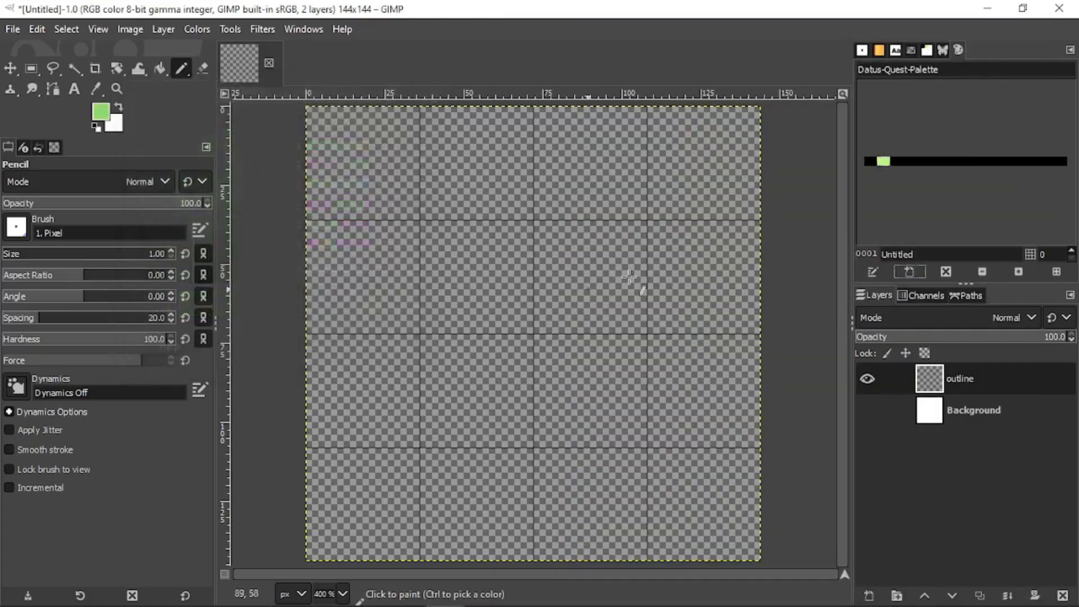
click(909, 272)
Step: Copy the green code 5ec471 from the Lospec page into the foreground color and add it as a new palette entry
click(101, 112)
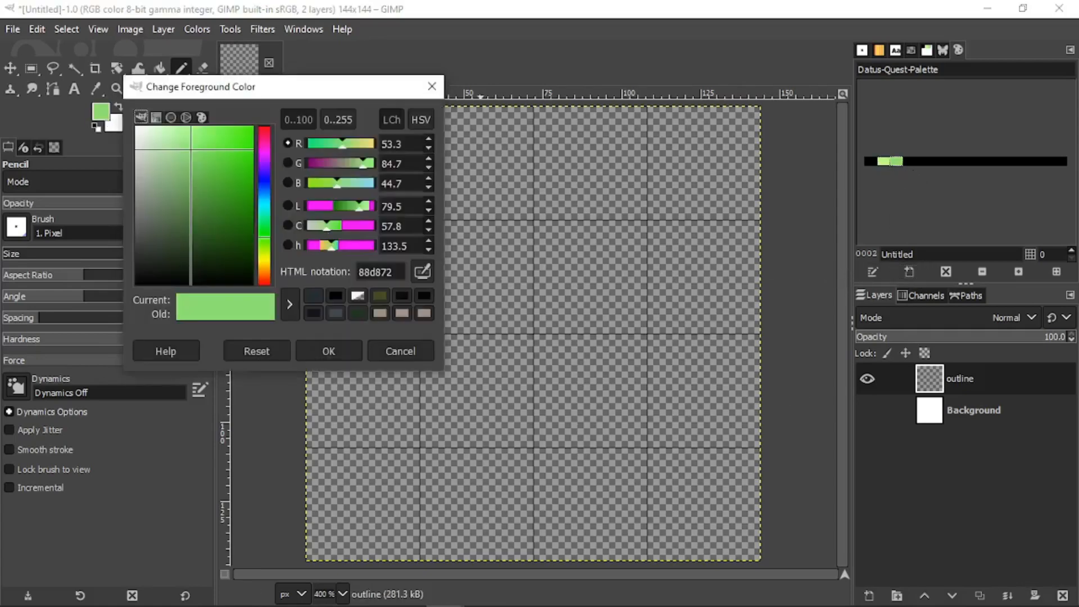
key(alt+Tab)
double_click(862, 368)
key(ctrl+c)
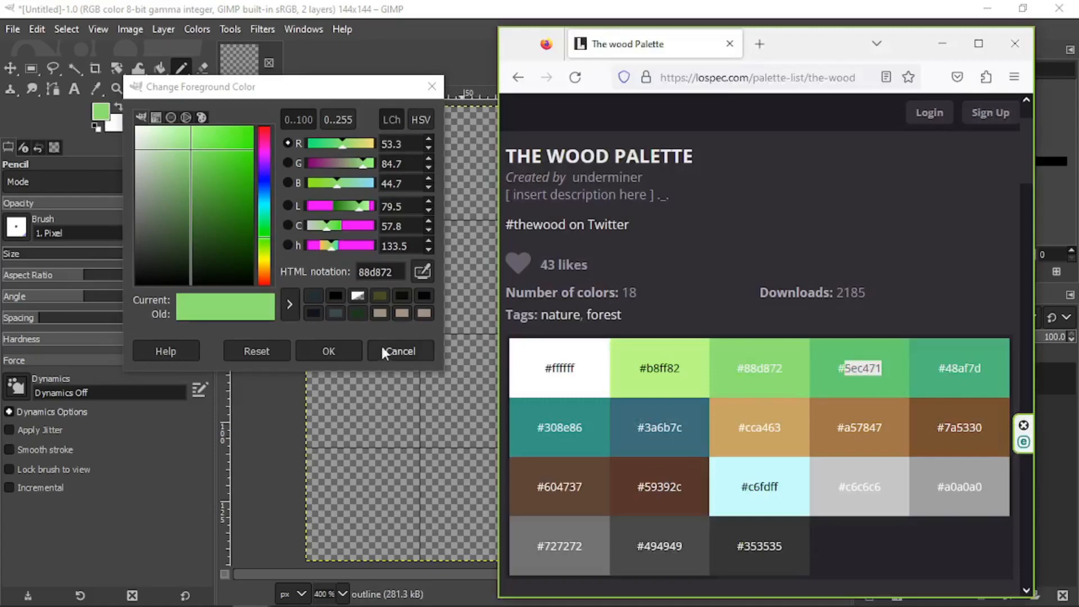
click(381, 272)
key(ctrl+v)
click(329, 350)
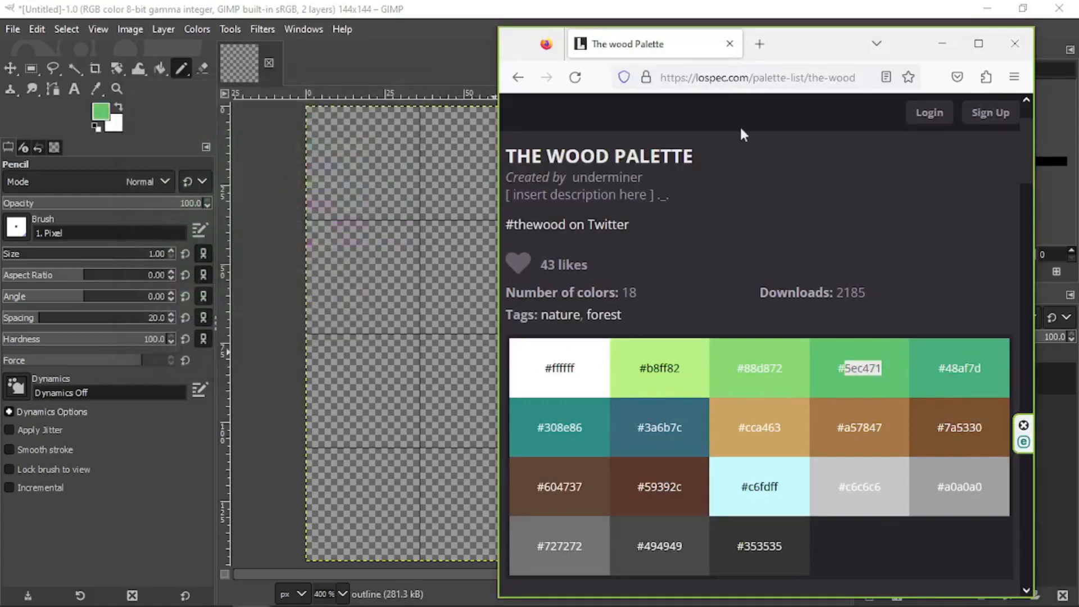
drag(799, 38, 462, 53)
click(910, 270)
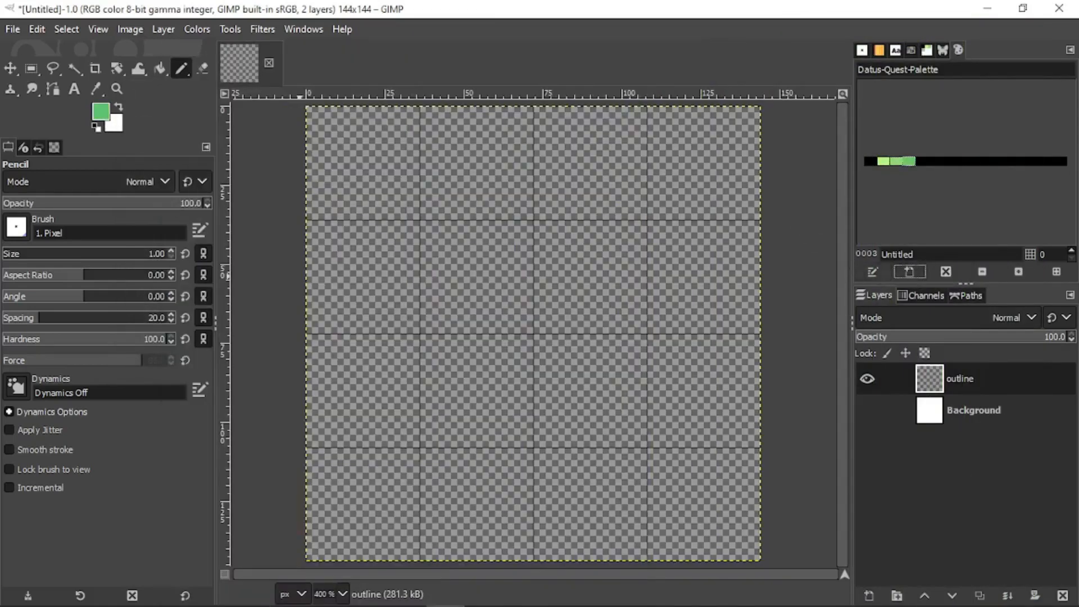
Step: Copy 48af7d from the Lospec page into the foreground color's HTML notation and add that color to the palette
key(alt+Tab)
drag(481, 63, 827, 25)
drag(954, 342, 990, 342)
key(ctrl+c)
click(105, 117)
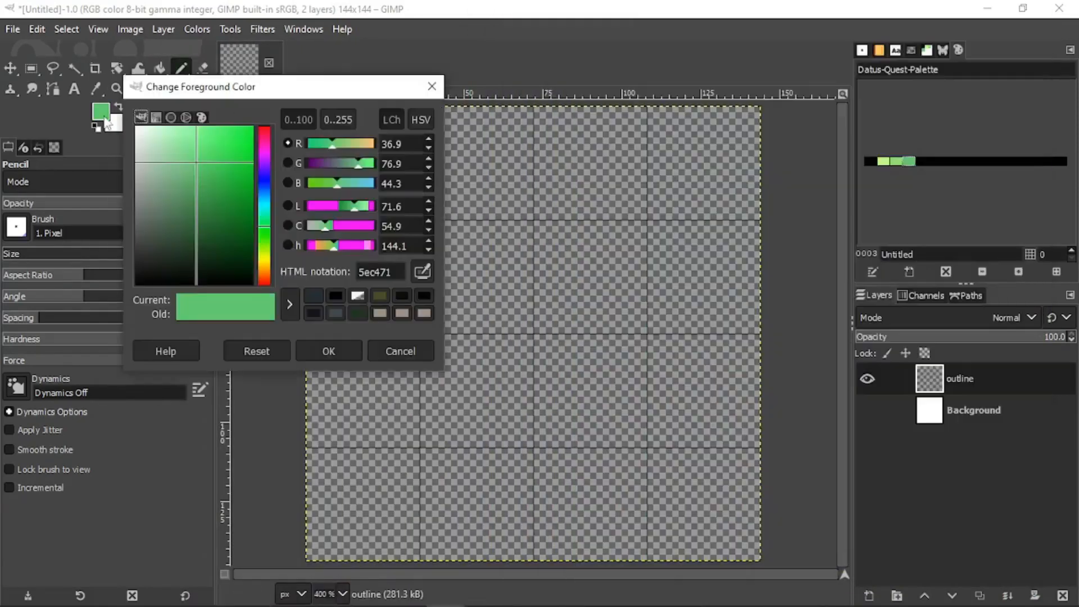
double_click(382, 272)
key(ctrl+v)
click(909, 272)
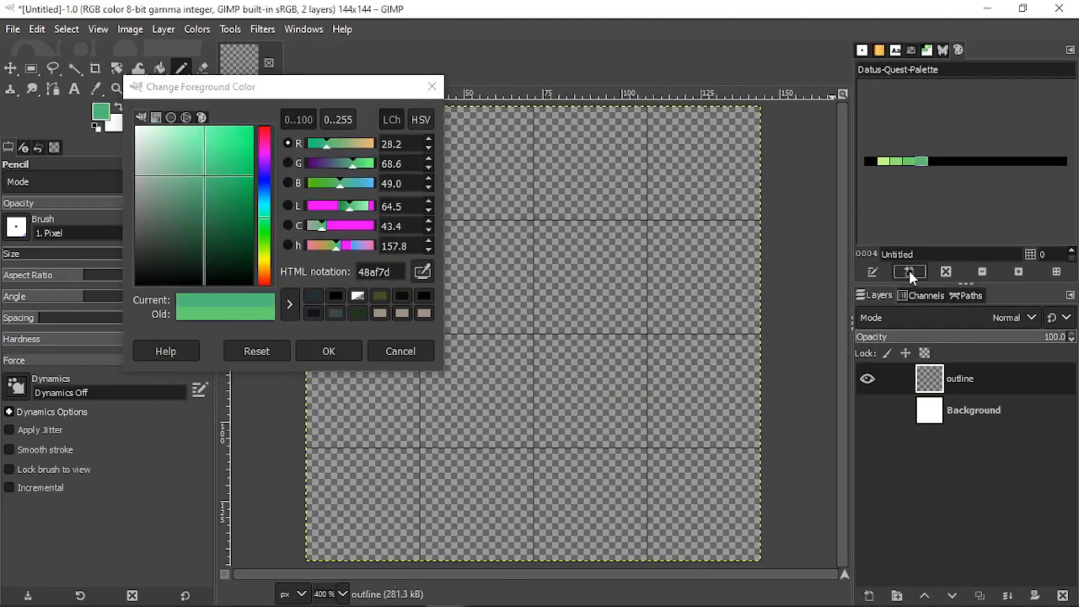
Step: Copy the teal code 308e86 from the Lospec page into the foreground color and add it to the palette
key(alt+Tab)
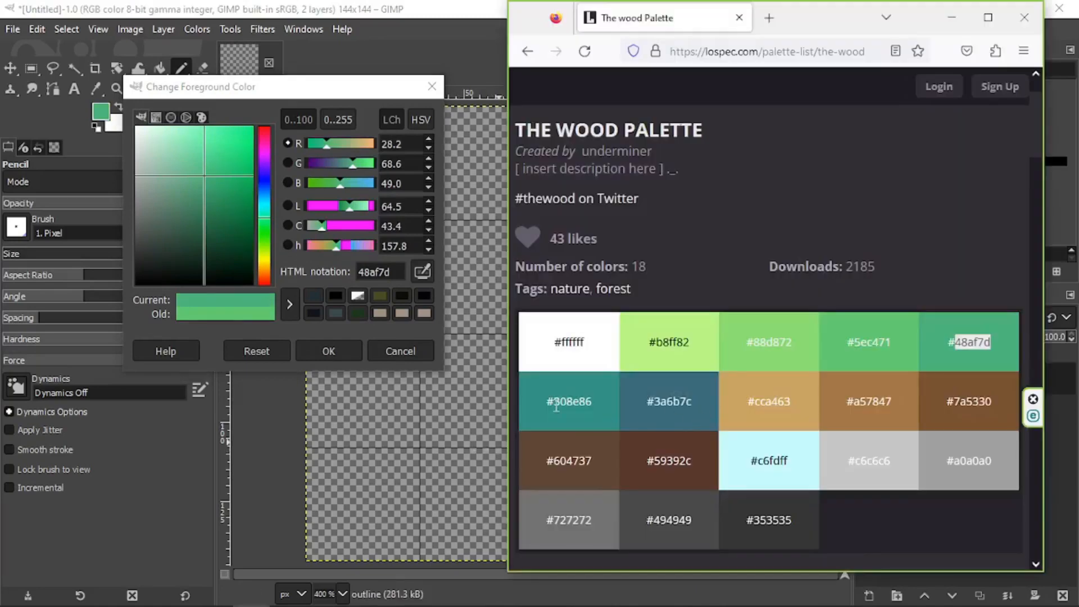
drag(554, 402, 594, 402)
key(ctrl+c)
double_click(382, 272)
key(ctrl+v)
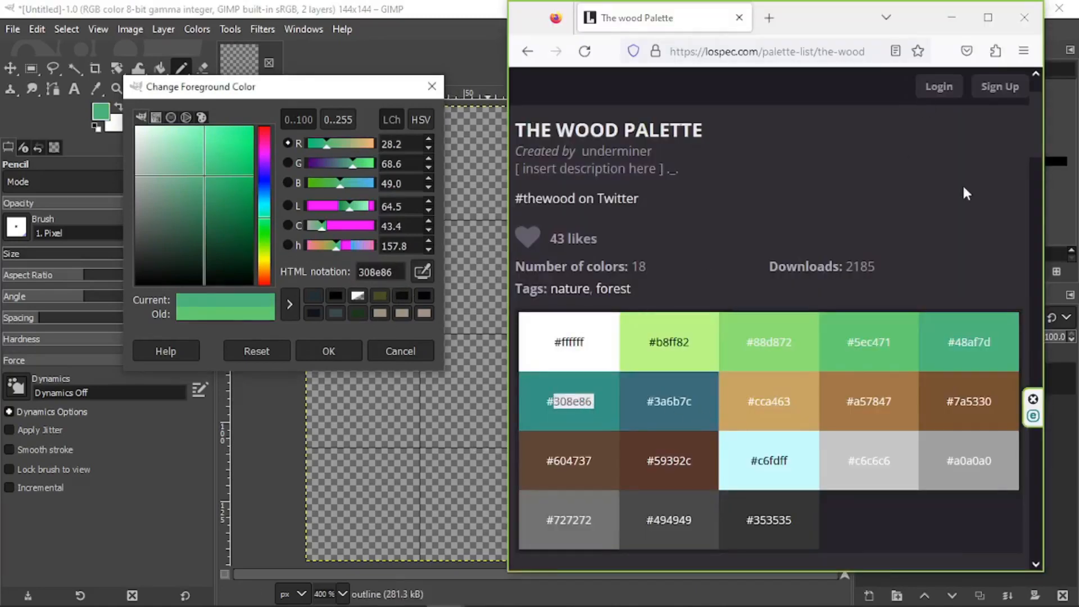
drag(1043, 212, 864, 211)
click(902, 272)
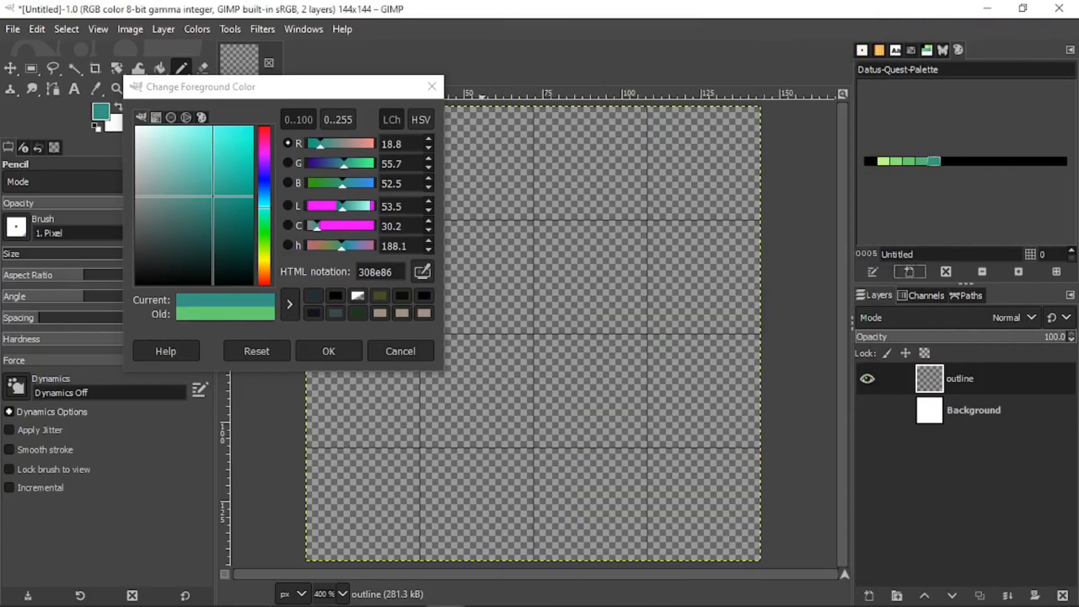
Step: Copy the blue code 3a6b7c from the Lospec page into the foreground color and add it to the palette
key(alt+Tab)
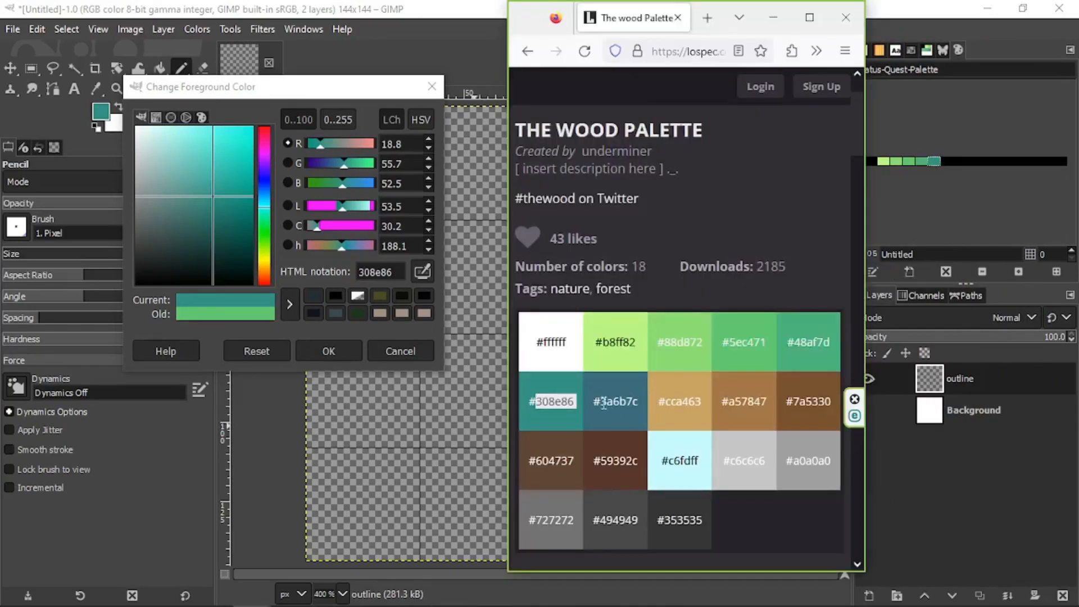
drag(600, 401, 644, 407)
key(ctrl+c)
double_click(380, 272)
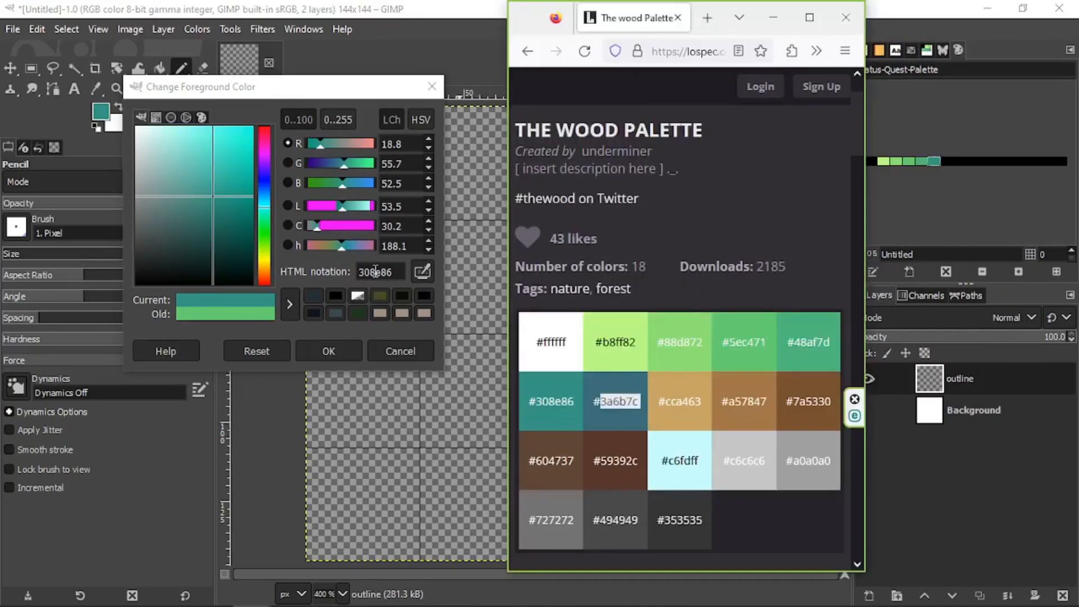
key(ctrl+v)
click(343, 349)
click(908, 272)
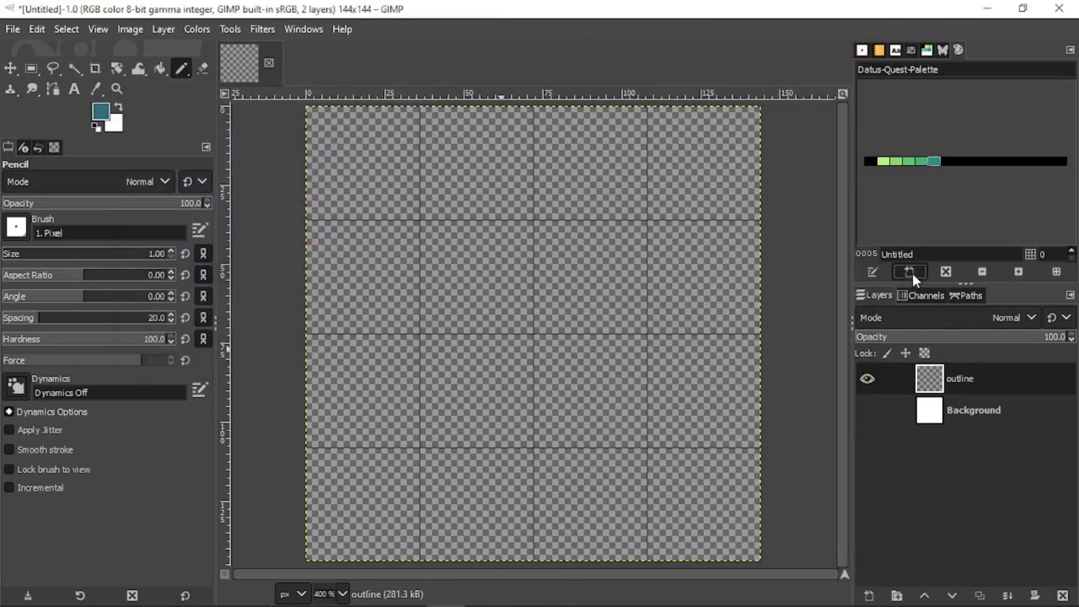
Step: Take the tan code cca463 from the Lospec page, make it the foreground color, and add it as a palette entry
key(alt+Tab)
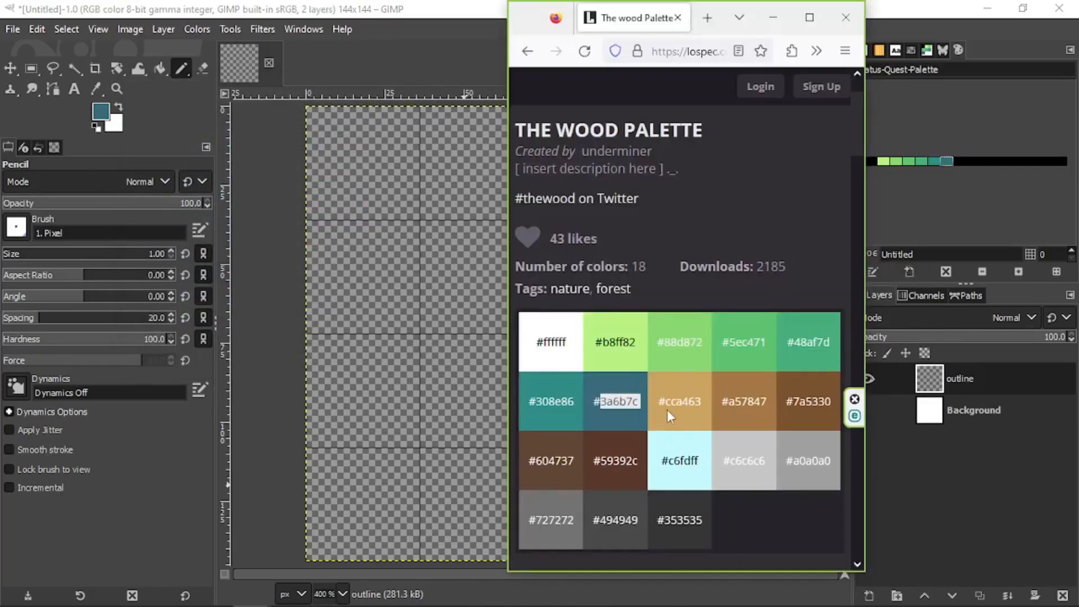
drag(665, 405, 704, 404)
key(ctrl+c)
click(103, 115)
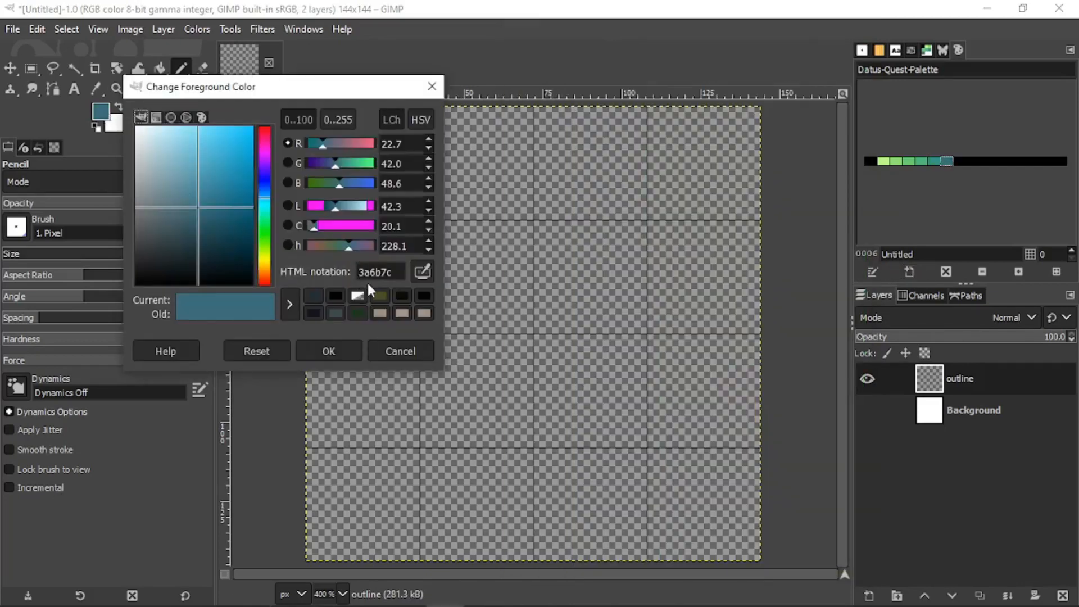
key(ctrl+v)
key(Return)
click(908, 272)
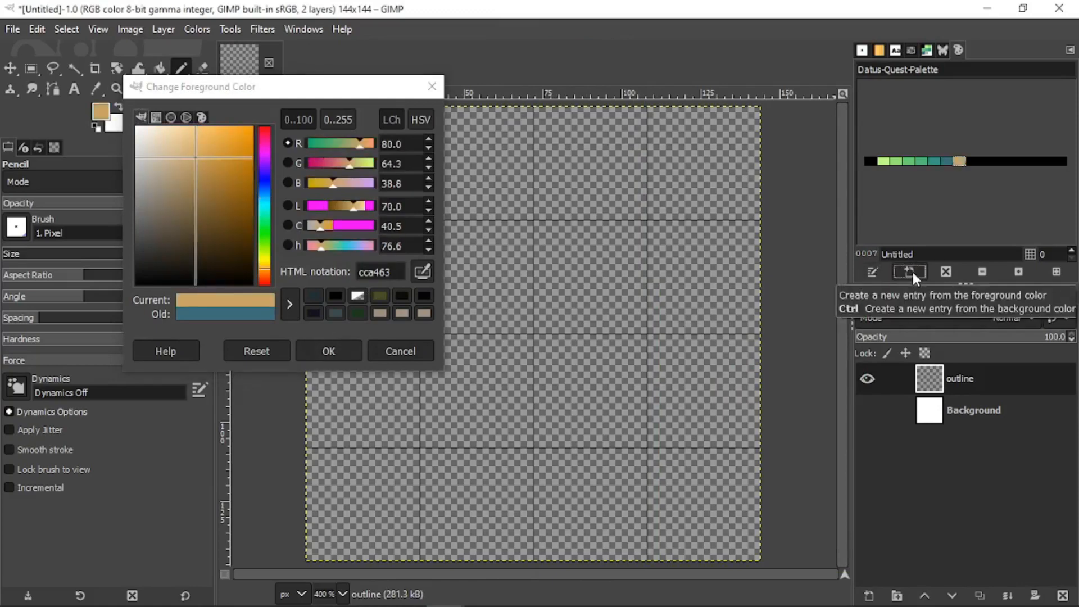
click(328, 351)
Step: Set the foreground color to the light brown a57847 from the Lospec page and add it to the palette
click(97, 115)
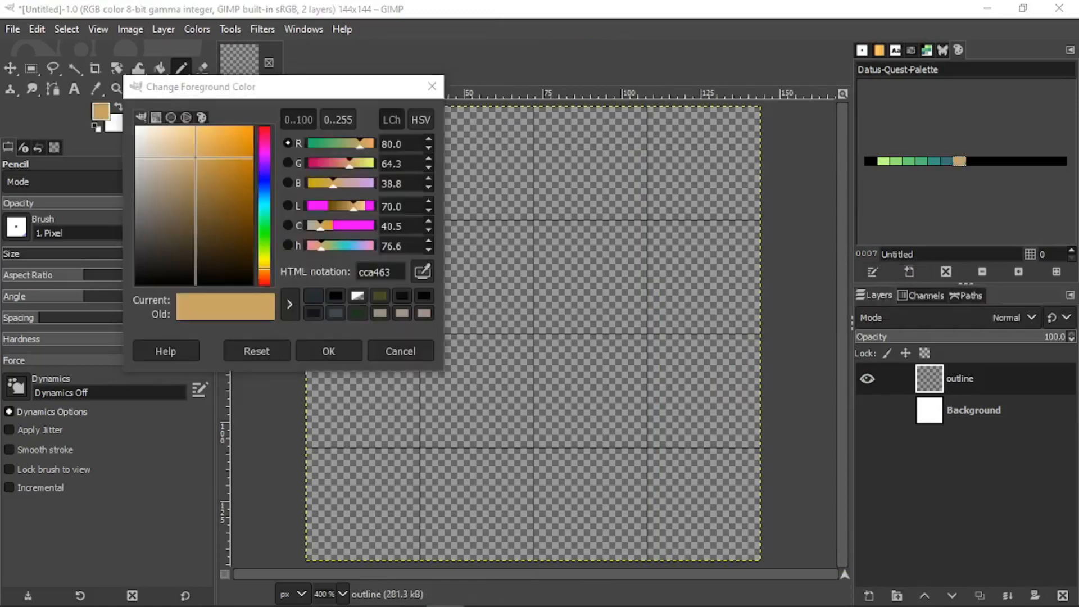
key(alt+Tab)
double_click(739, 403)
key(ctrl+c)
double_click(373, 272)
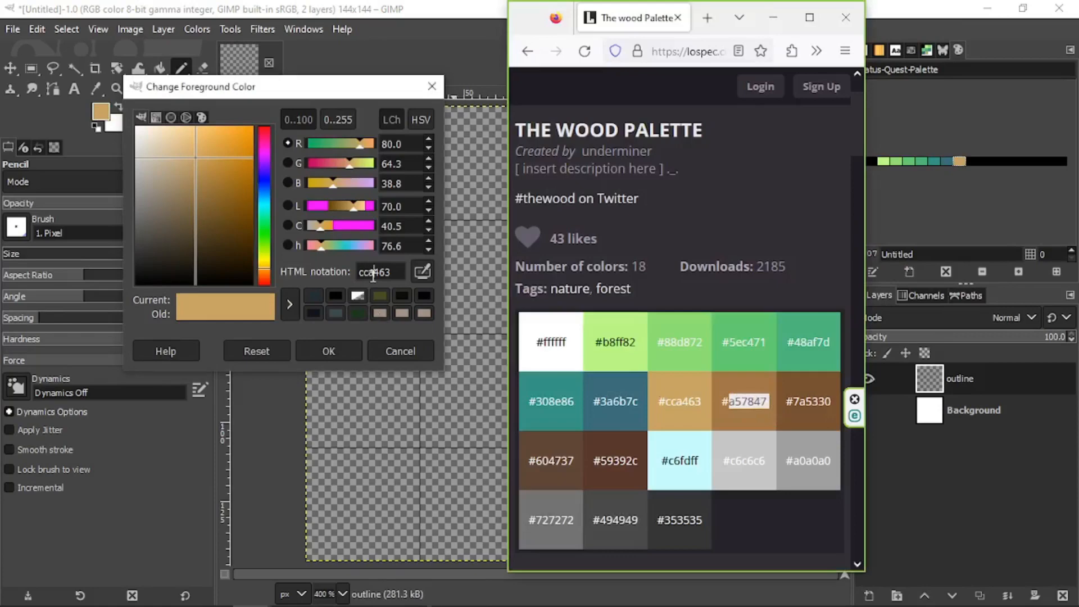
key(ctrl+v)
click(339, 351)
key(alt+Tab)
click(909, 272)
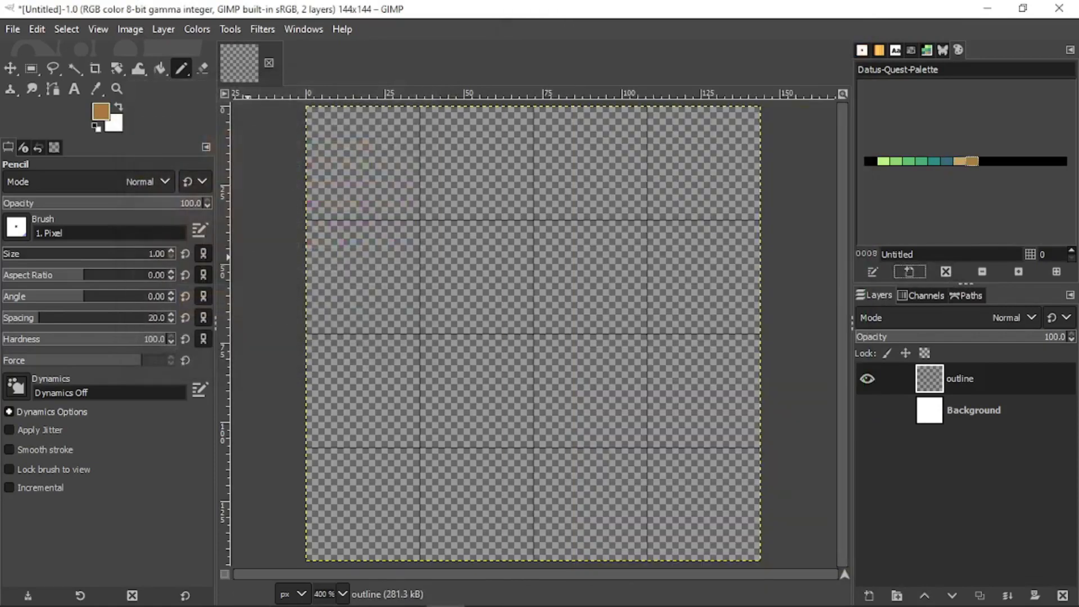
Step: Copy the brown code 7a5330 from the Lospec page and set it as the foreground color
key(alt+Tab)
double_click(814, 401)
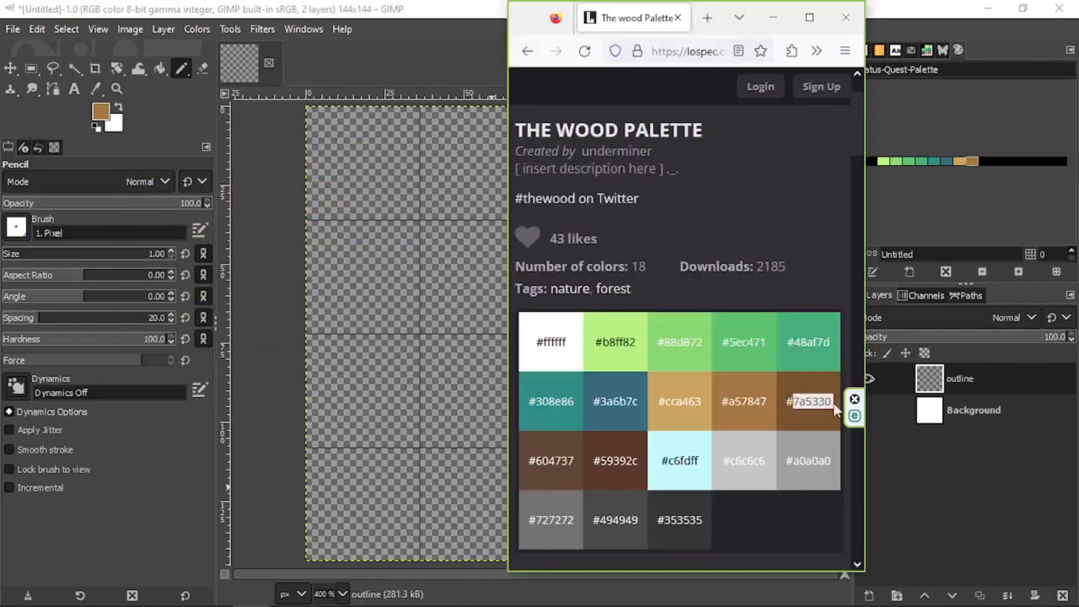
click(100, 111)
double_click(373, 272)
key(ctrl+v)
click(328, 350)
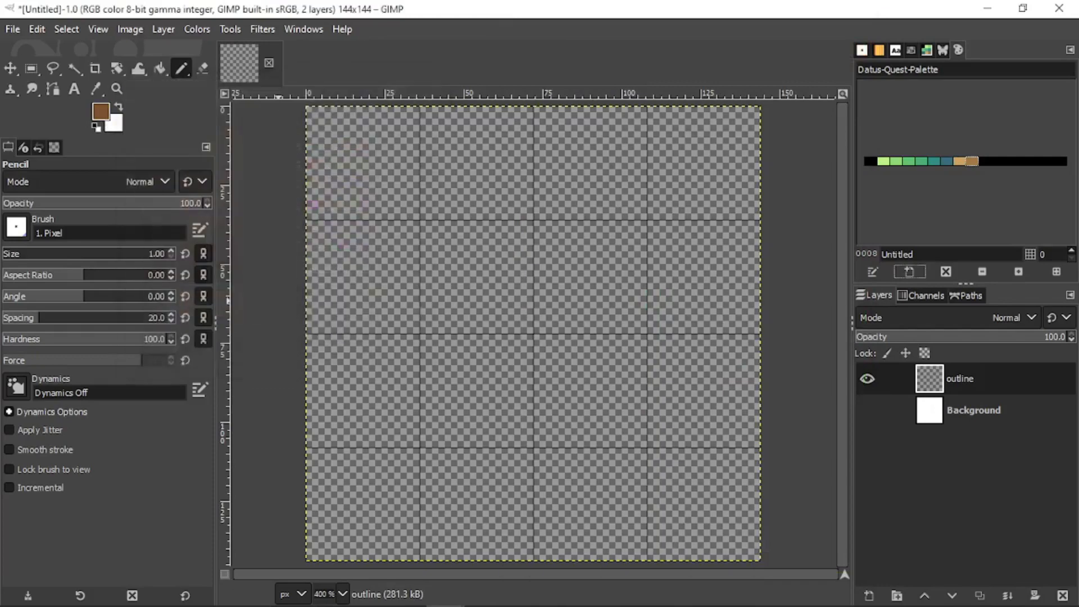
Step: Copy 604737 from the Lospec page into the foreground color's HTML notation and add it as a new palette entry
key(alt+Tab)
double_click(556, 461)
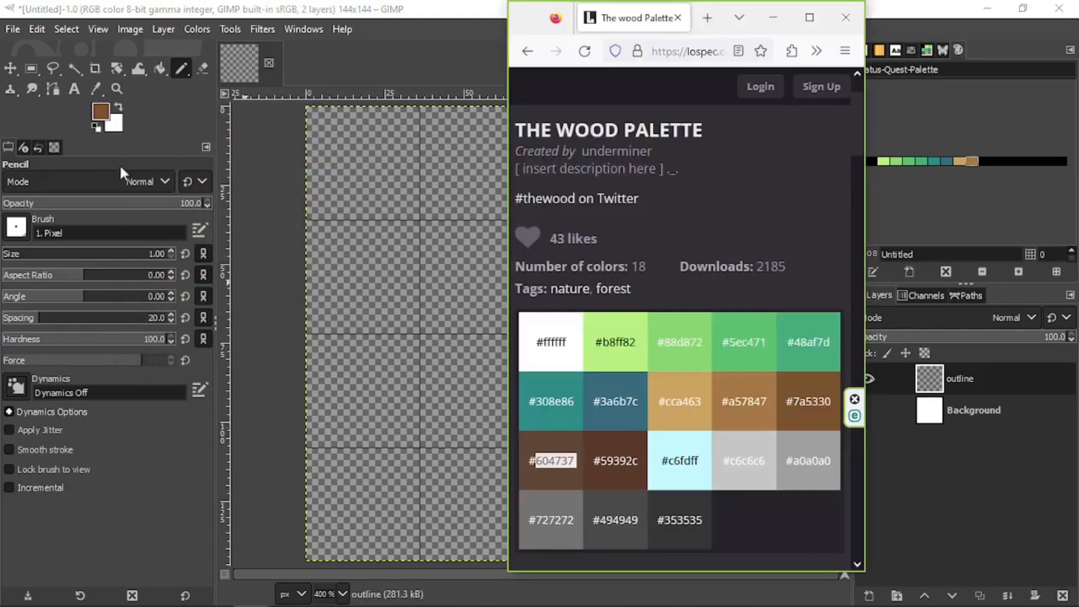
click(101, 111)
double_click(364, 271)
key(ctrl+v)
key(Return)
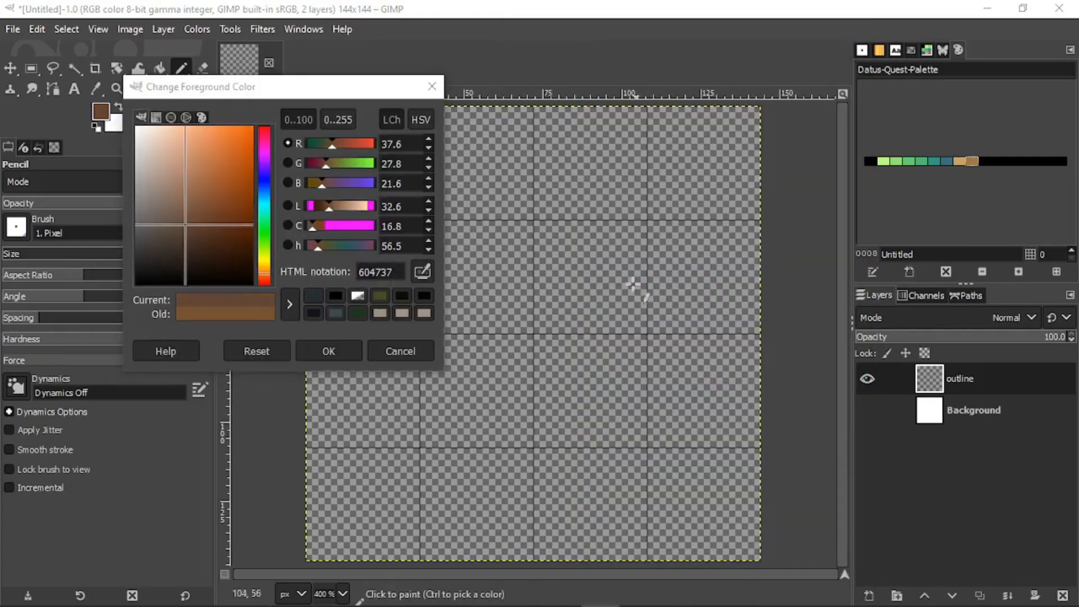
click(908, 269)
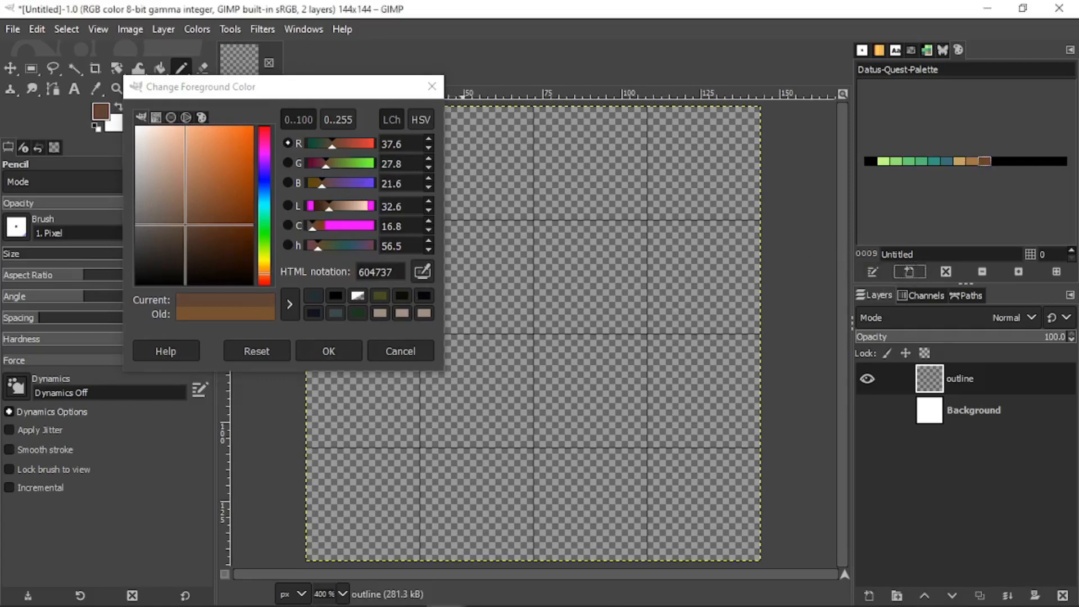
Step: Replace the foreground color with the dark brown 59392c from the Lospec page and add it to the palette
key(alt+Tab)
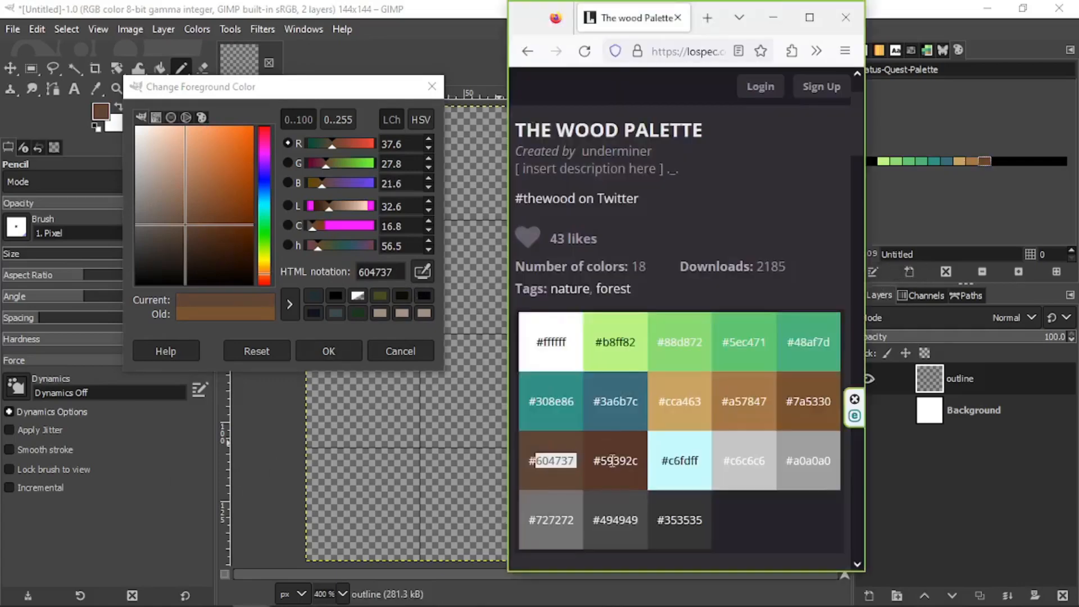
double_click(629, 461)
key(ctrl+c)
double_click(378, 271)
key(ctrl+v)
key(Return)
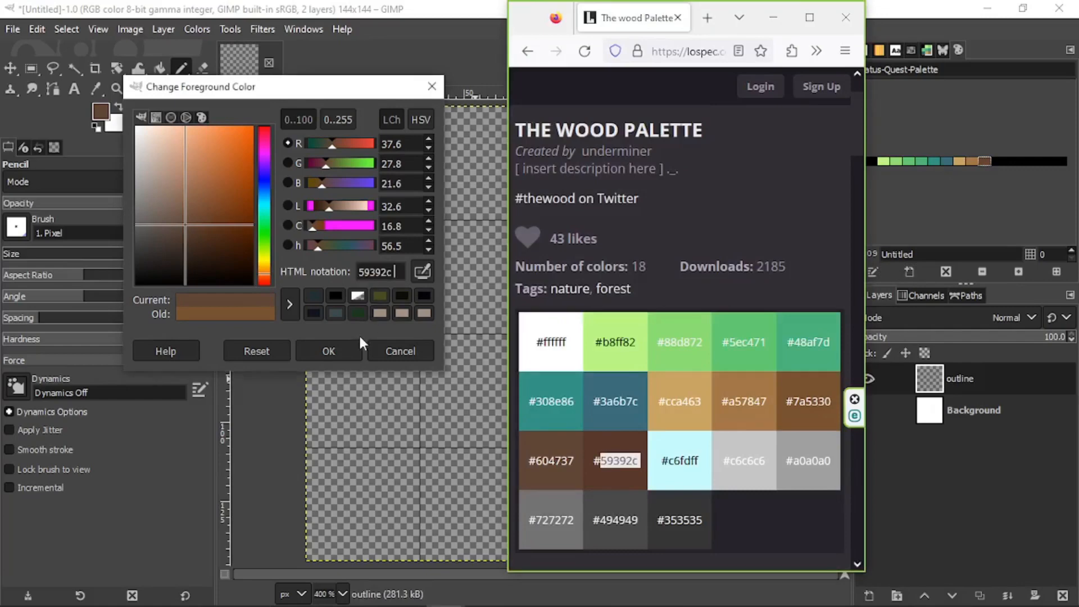
click(908, 272)
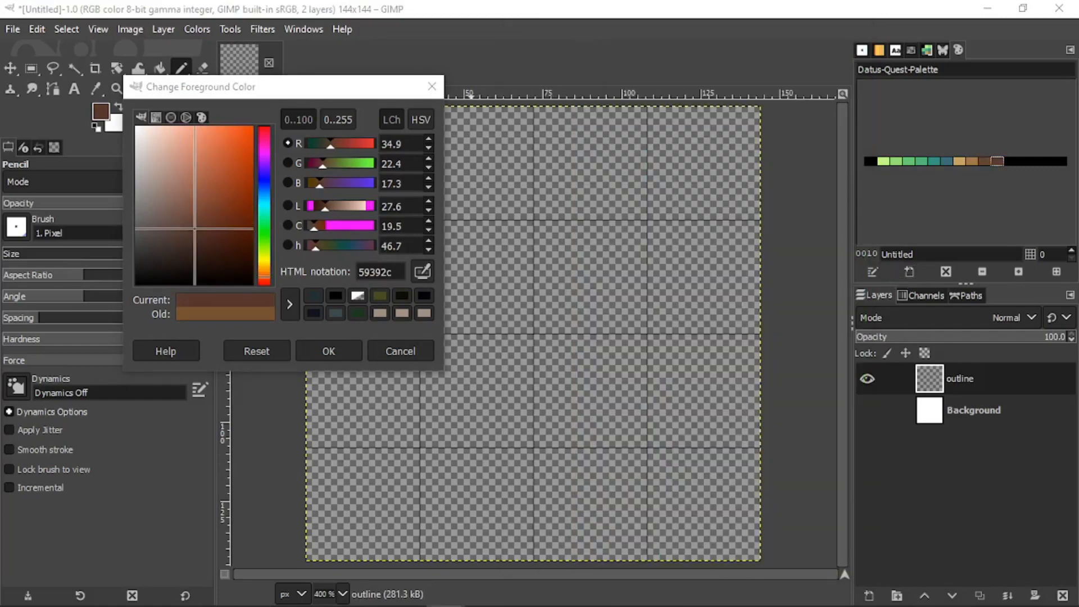
Step: Copy the pale cyan code c6fdff from the Lospec page into the foreground color and create a palette entry from it
key(alt+Tab)
double_click(680, 461)
key(ctrl+c)
double_click(378, 272)
key(ctrl+v)
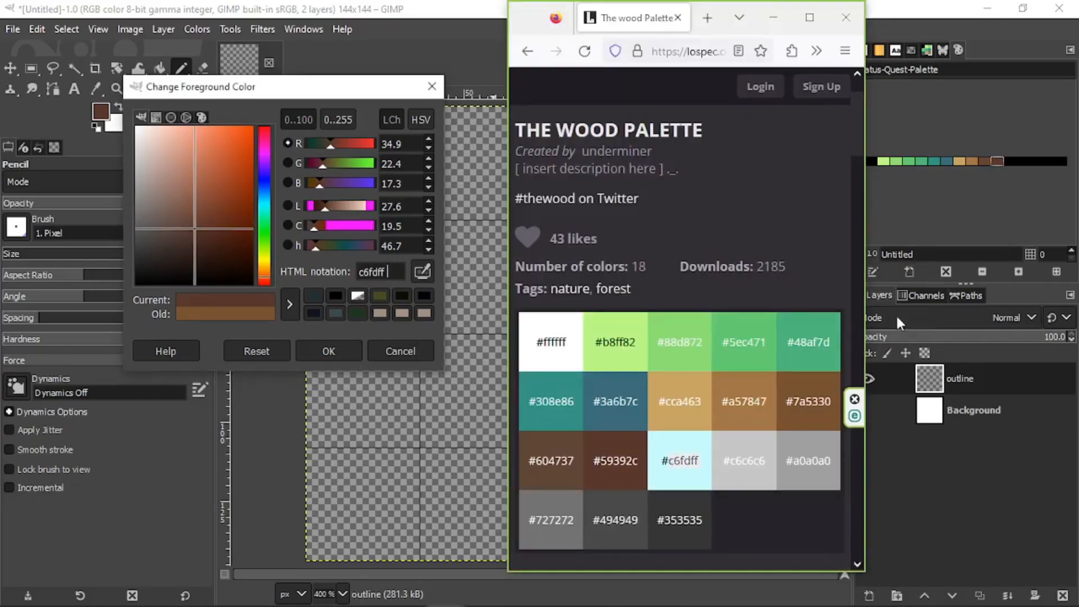
key(Return)
click(908, 271)
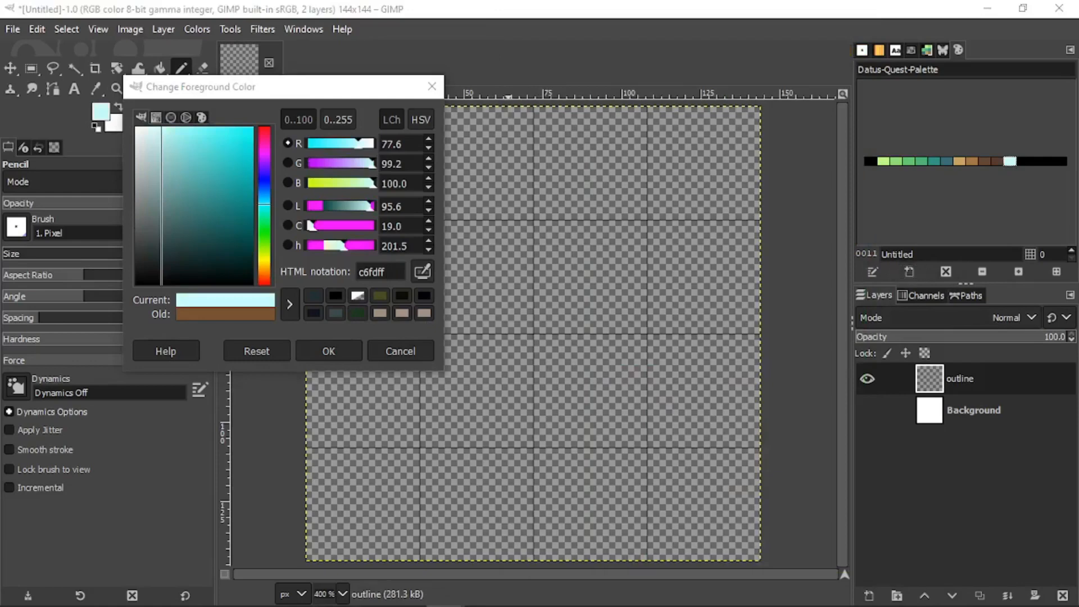
Step: Set the foreground color to the light gray c6c6c6 from the Lospec page and add it to the palette
key(alt+Tab)
double_click(370, 272)
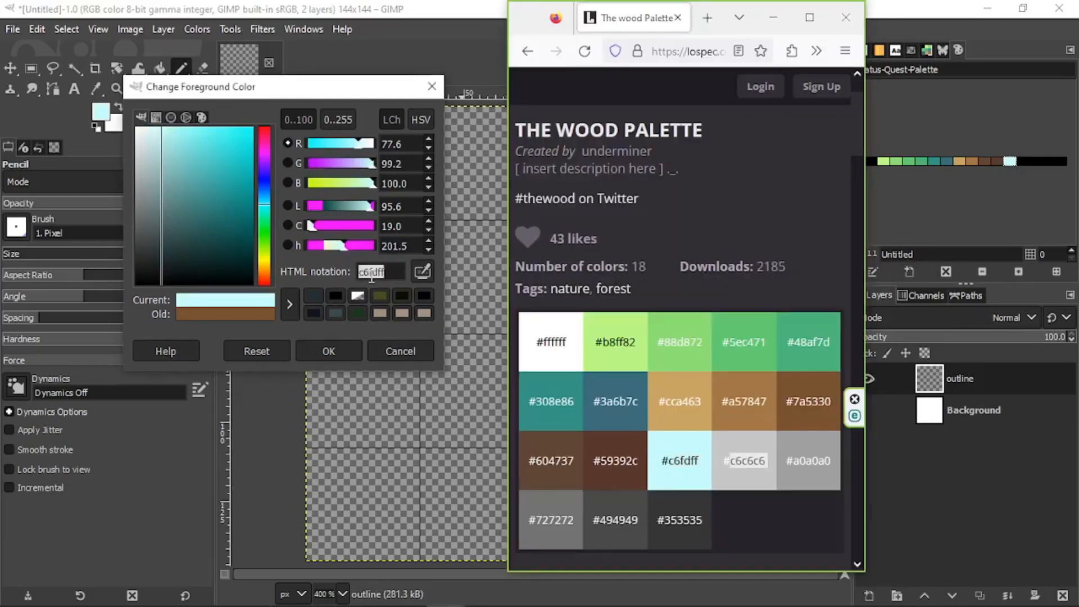
click(909, 271)
Step: Take the gray code a0a0a0 from the Lospec page as the foreground color and add it as a new palette entry
click(445, 606)
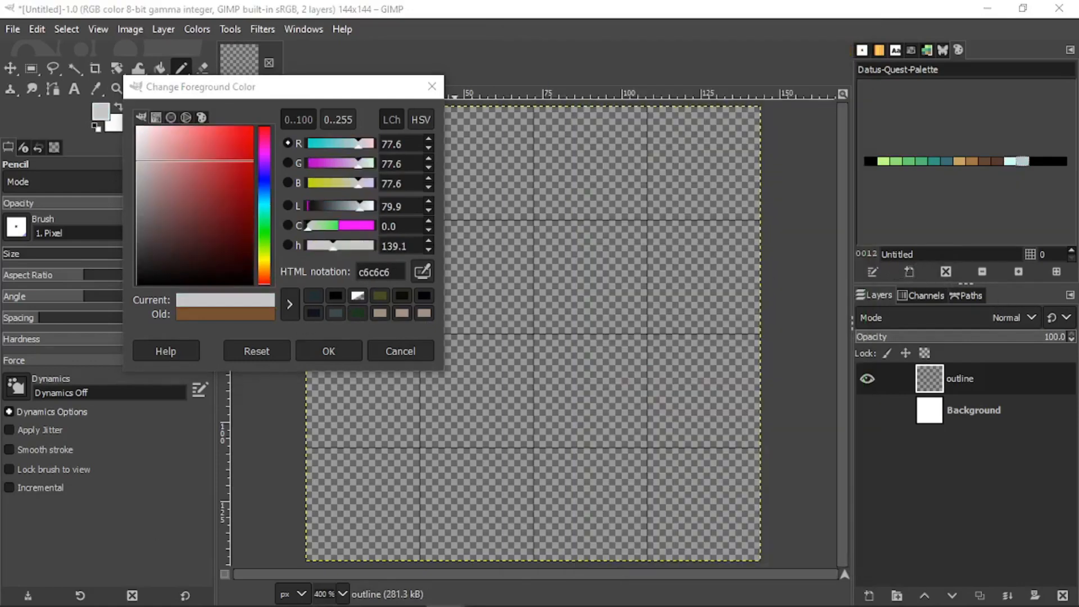
drag(789, 460, 832, 460)
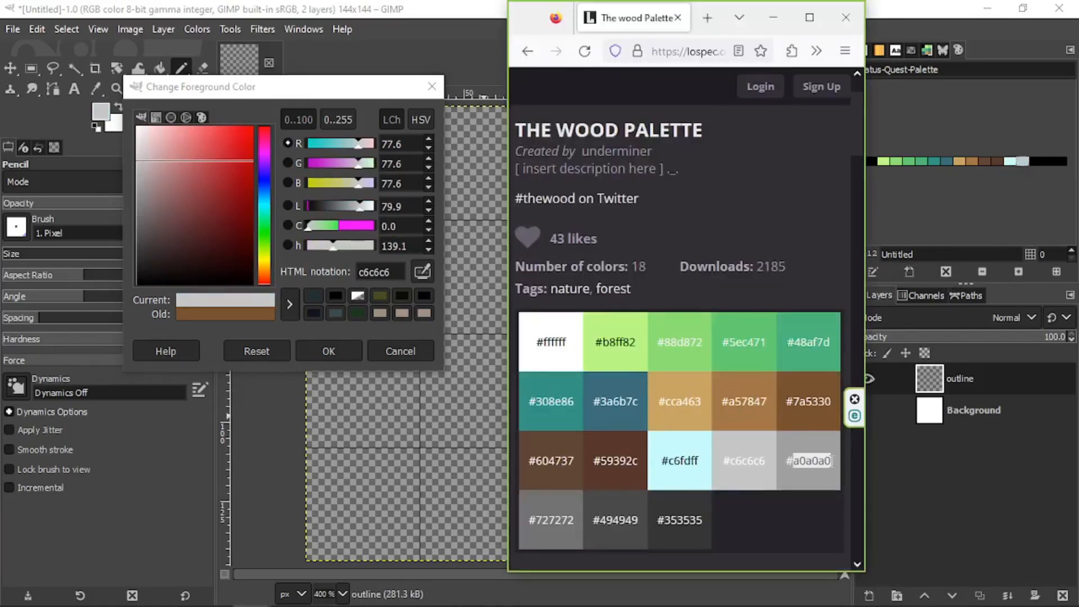
triple_click(371, 278)
key(ctrl+v)
click(913, 280)
Step: Copy the gray code 727272 from the Lospec page, apply it as the foreground color, and add it to the palette
click(445, 605)
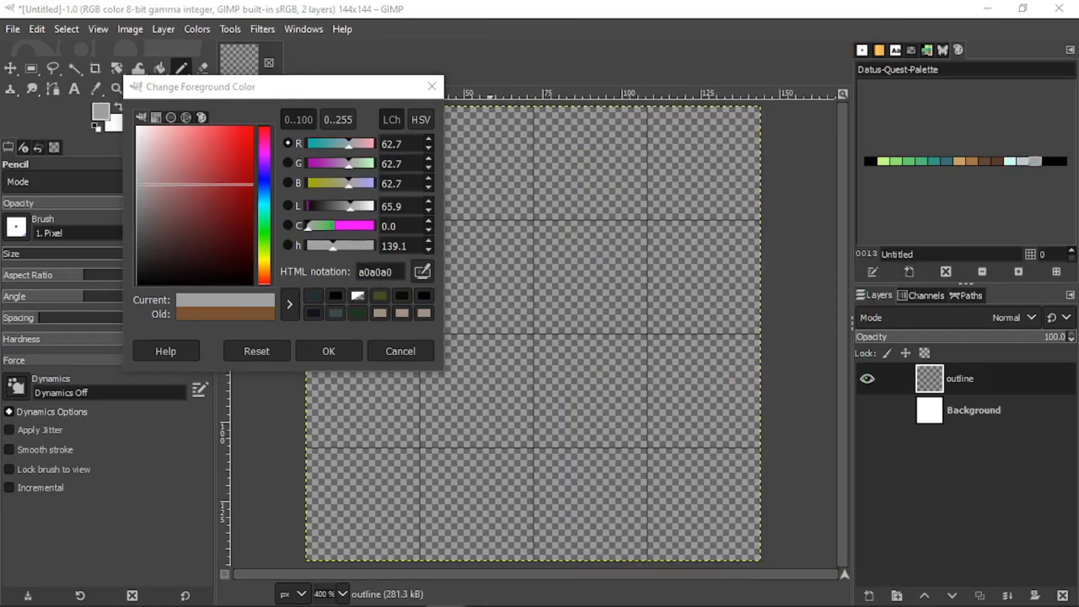
click(445, 605)
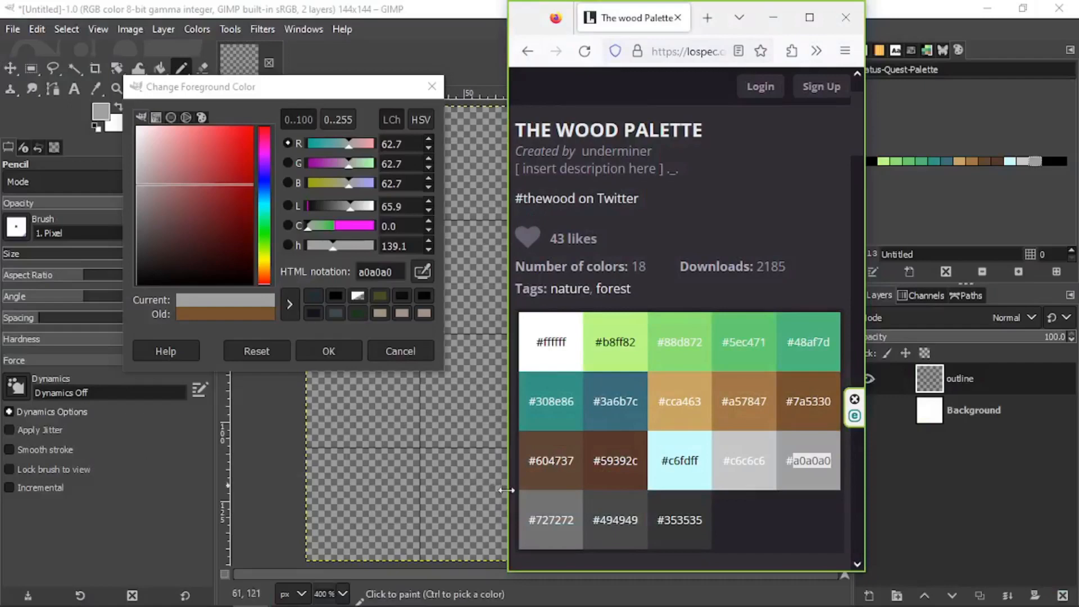
drag(535, 519, 579, 525)
triple_click(366, 271)
key(ctrl+v)
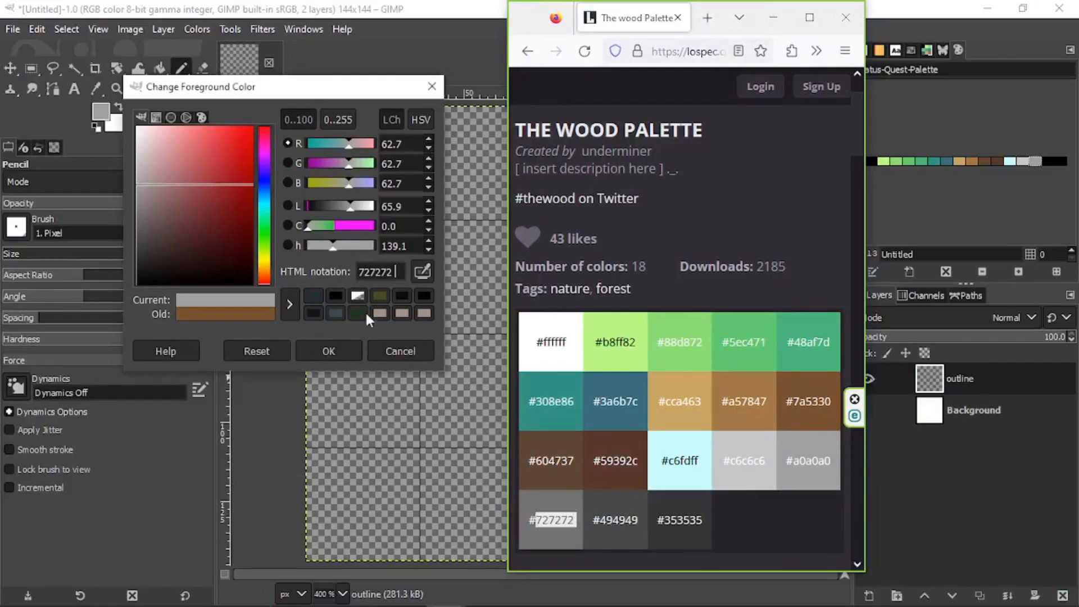
click(328, 350)
click(909, 271)
Step: Change the foreground color to the dark gray 494949 from the Lospec page and add it as a palette entry
click(100, 110)
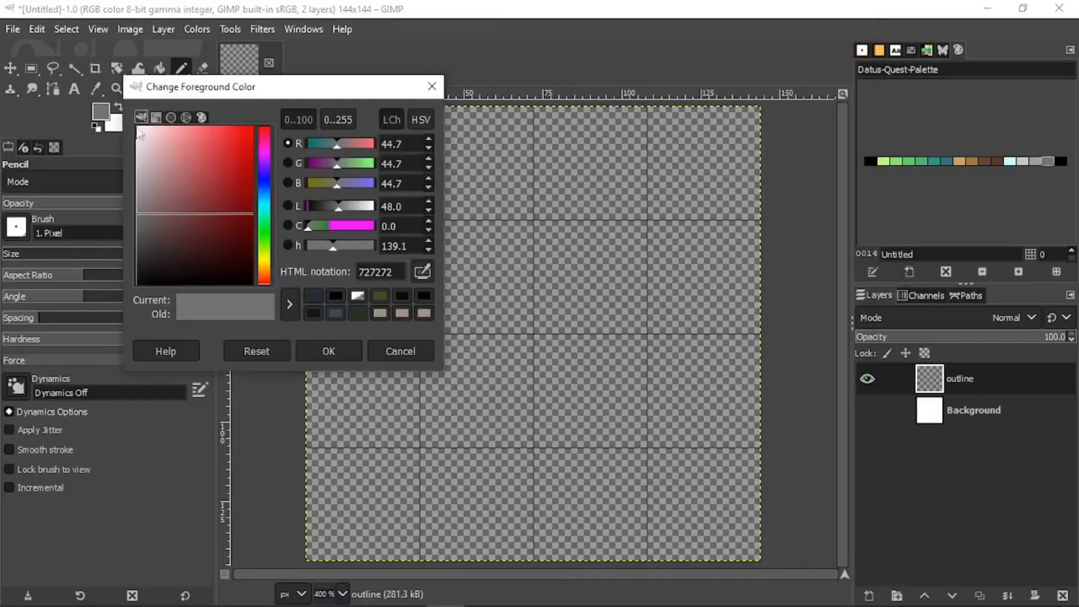
key(alt+Tab)
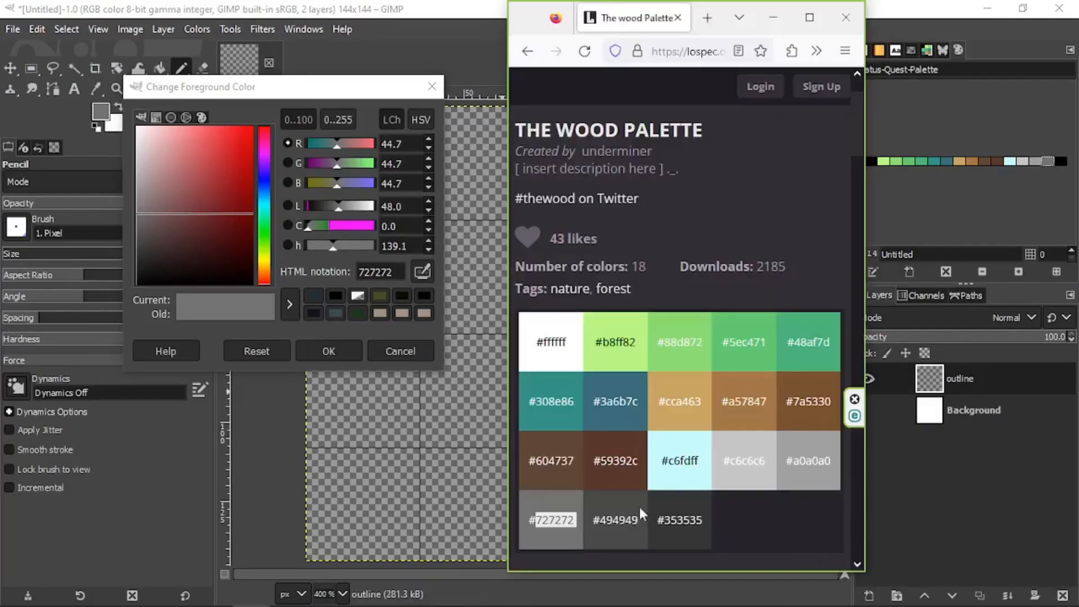
double_click(638, 521)
double_click(382, 277)
key(ctrl+v)
click(908, 271)
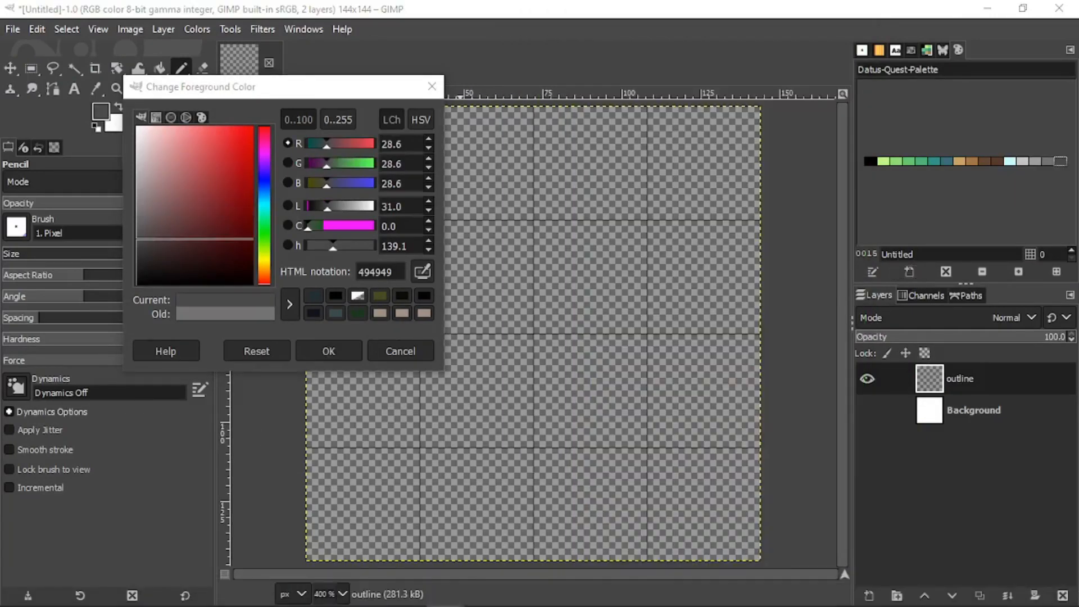
Step: Add the darkest gray 353535 from the Lospec page to the palette and apply it as the foreground color
key(alt+Tab)
double_click(682, 520)
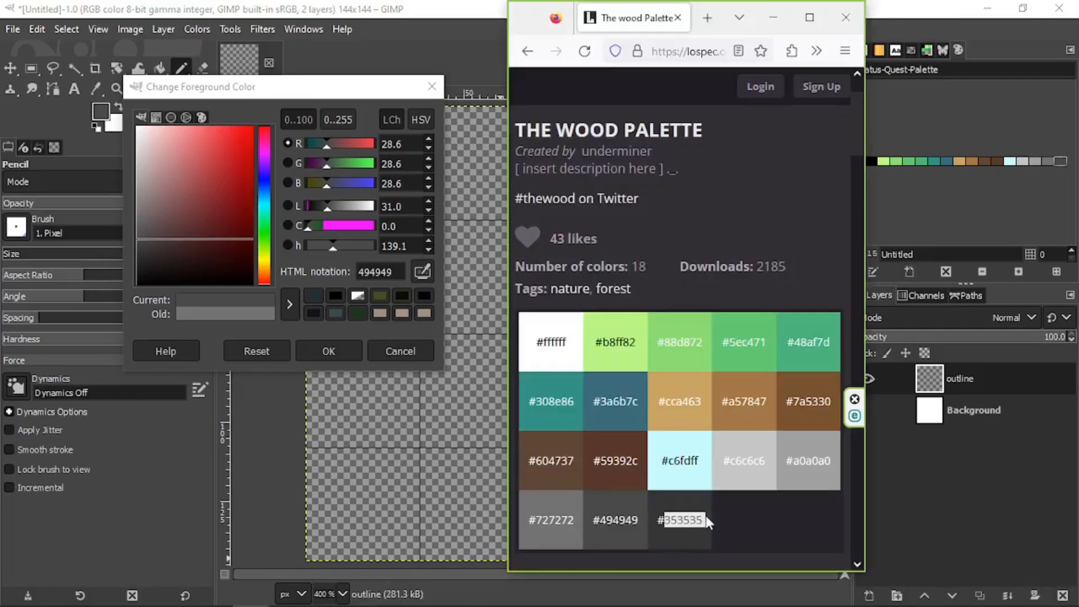
click(387, 273)
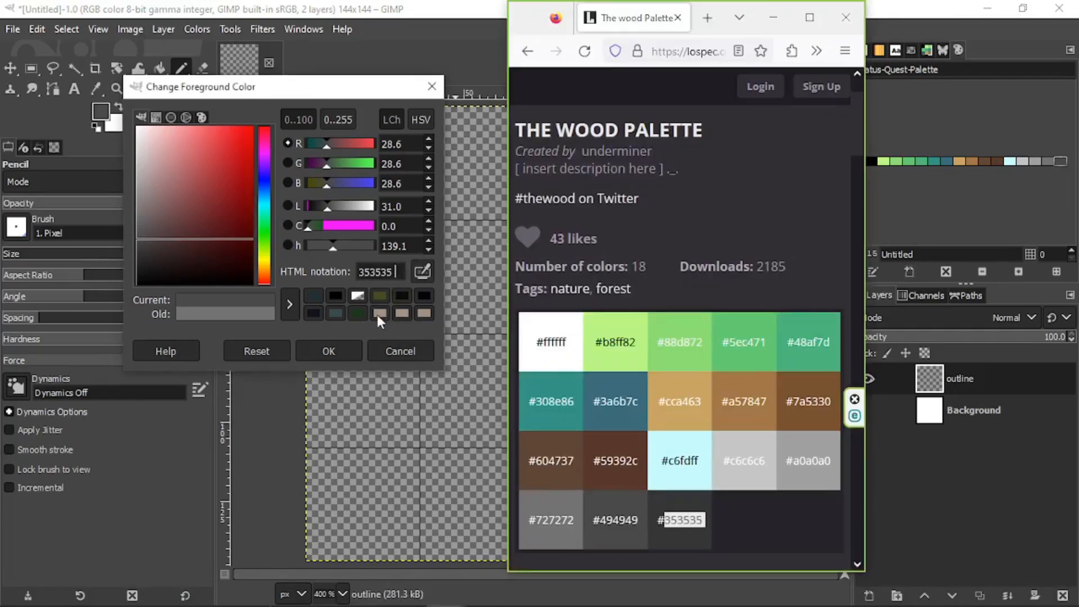
click(909, 271)
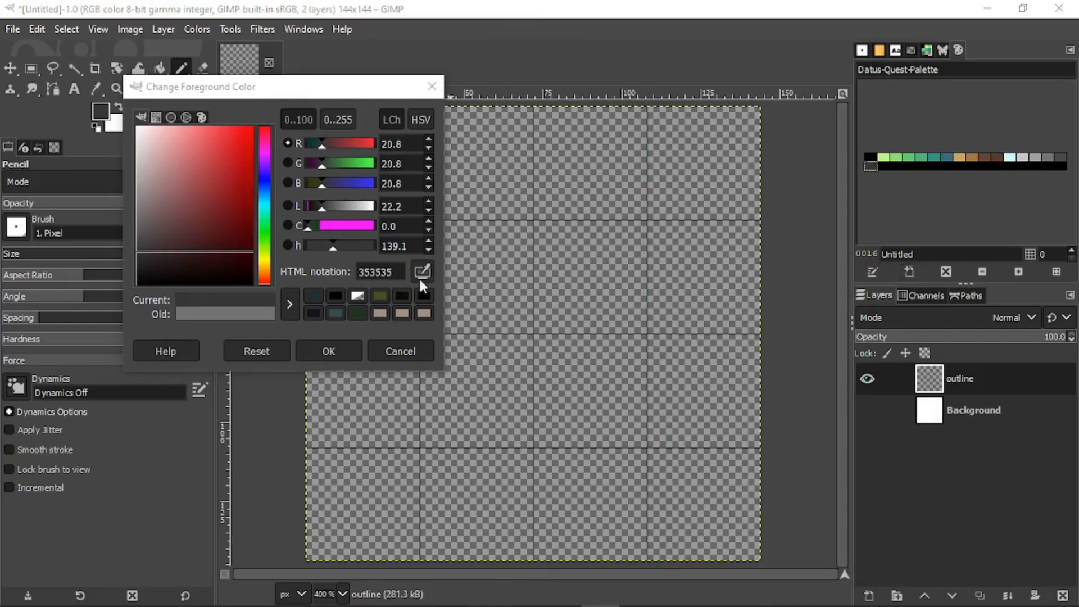
click(332, 350)
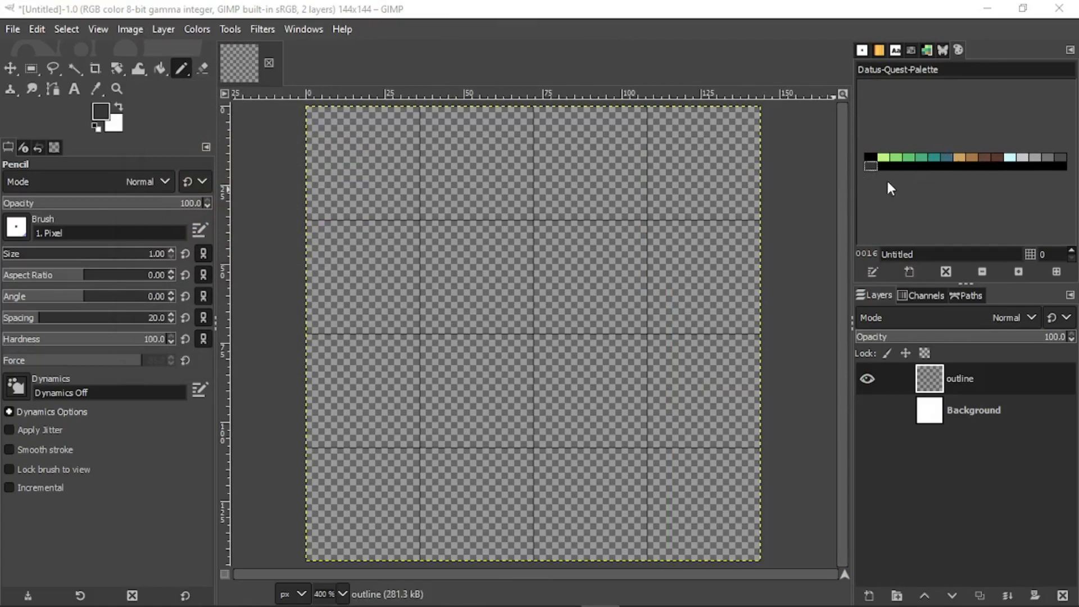
Step: Pick the black palette entry, undo the freehand stroke, and draw a straight pencil line from about (36, 72) down to the canvas's bottom edge
click(871, 158)
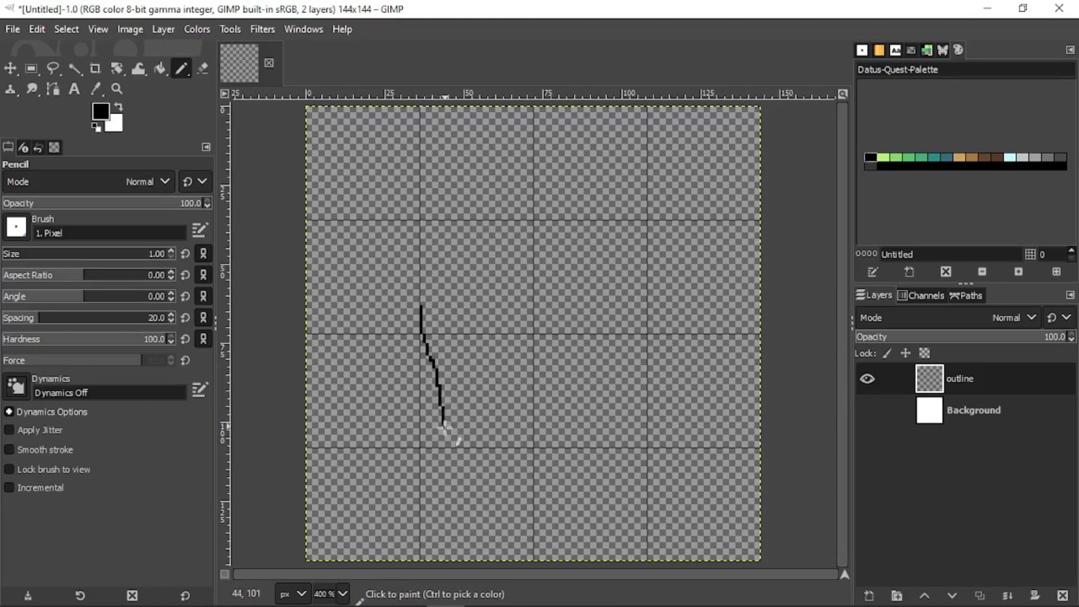
key(ctrl+z)
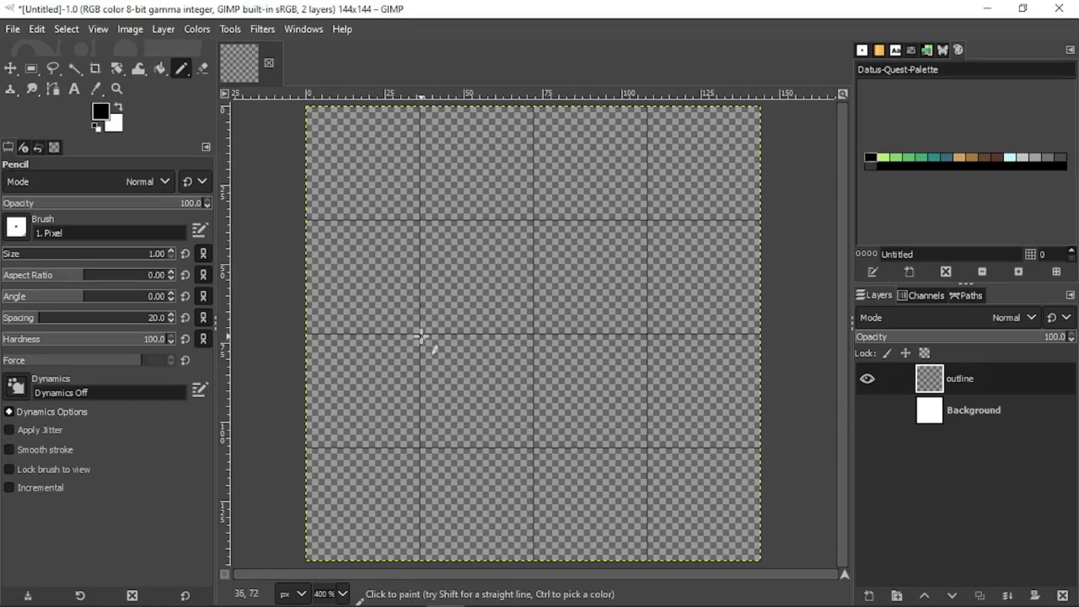
shift+click(442, 557)
ctrl+scroll(441, 557, up, 5)
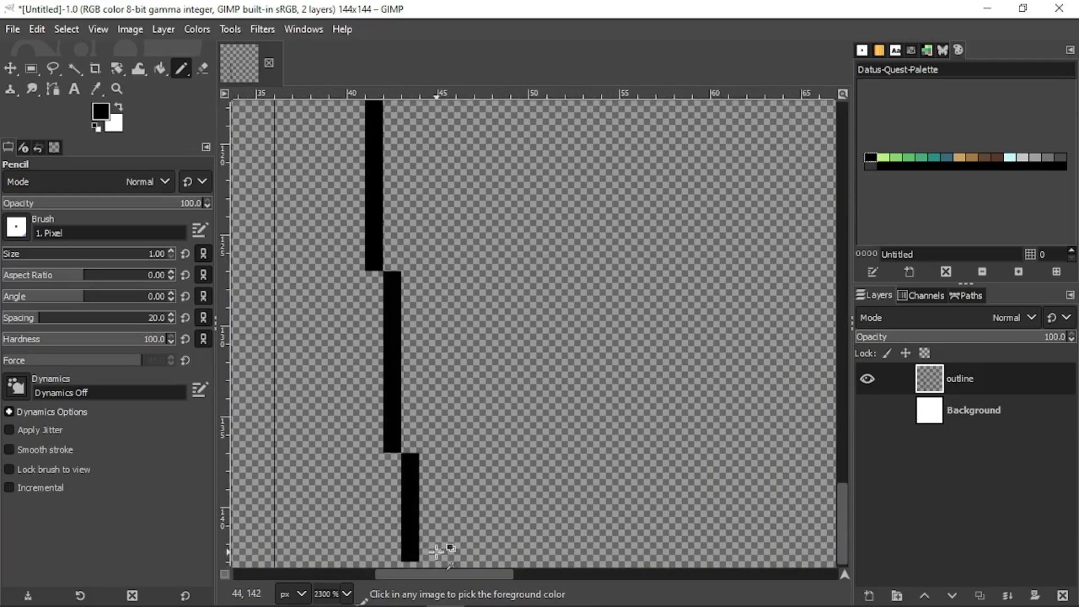
Step: Extend the slanted line to the canvas's bottom edge at (43, 143) and draw a straight horizontal line along the edge to about (95, 143)
scroll(436, 551, down, 1)
drag(426, 543, 462, 438)
scroll(461, 441, up, 2)
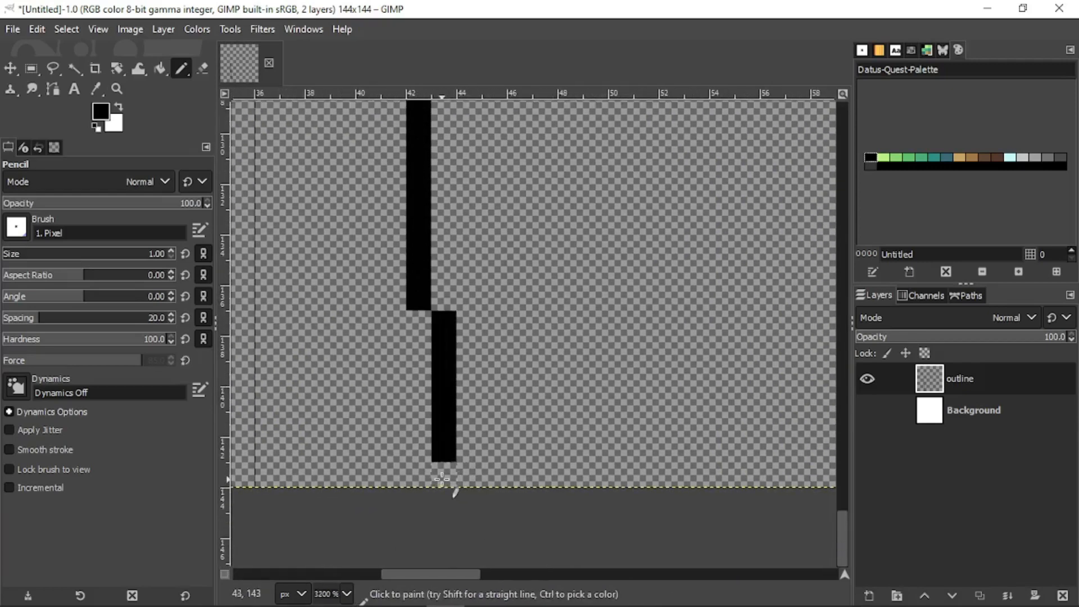
click(443, 478)
ctrl+scroll(443, 478, down, 4)
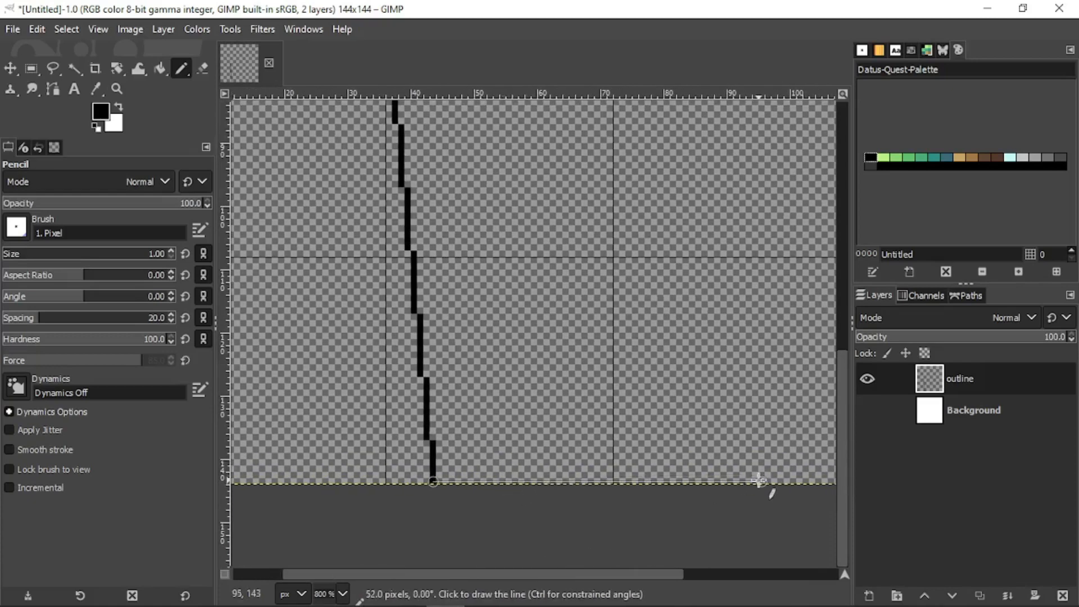
shift+click(759, 480)
scroll(496, 486, right, 3)
ctrl+scroll(564, 466, down, 4)
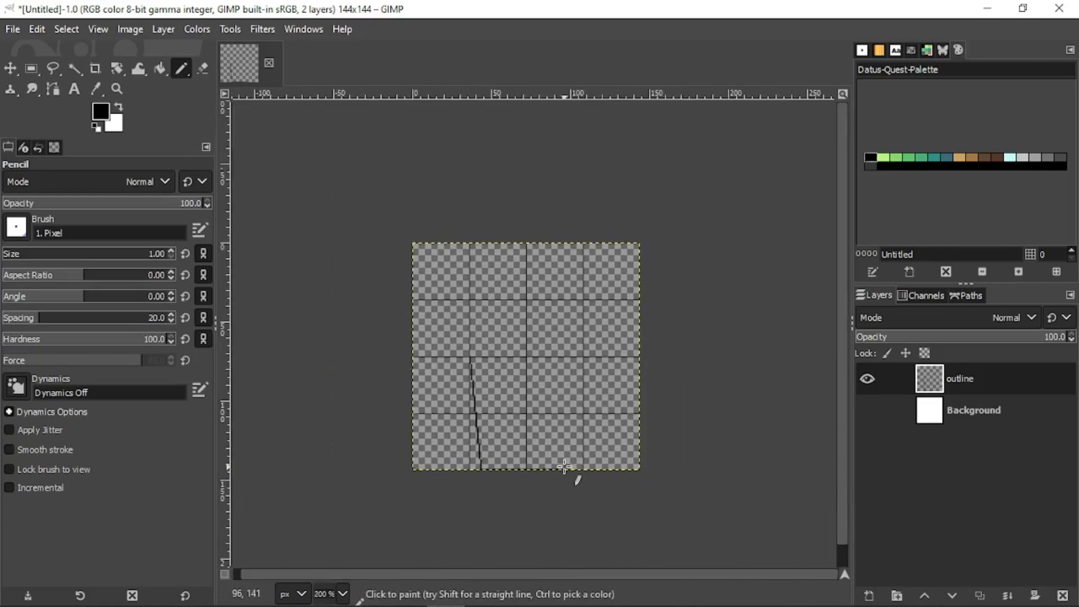
Step: Duplicate the outline layer, flip the copy horizontally, and merge it down into the outline layer
ctrl+scroll(564, 466, up, 3)
click(978, 588)
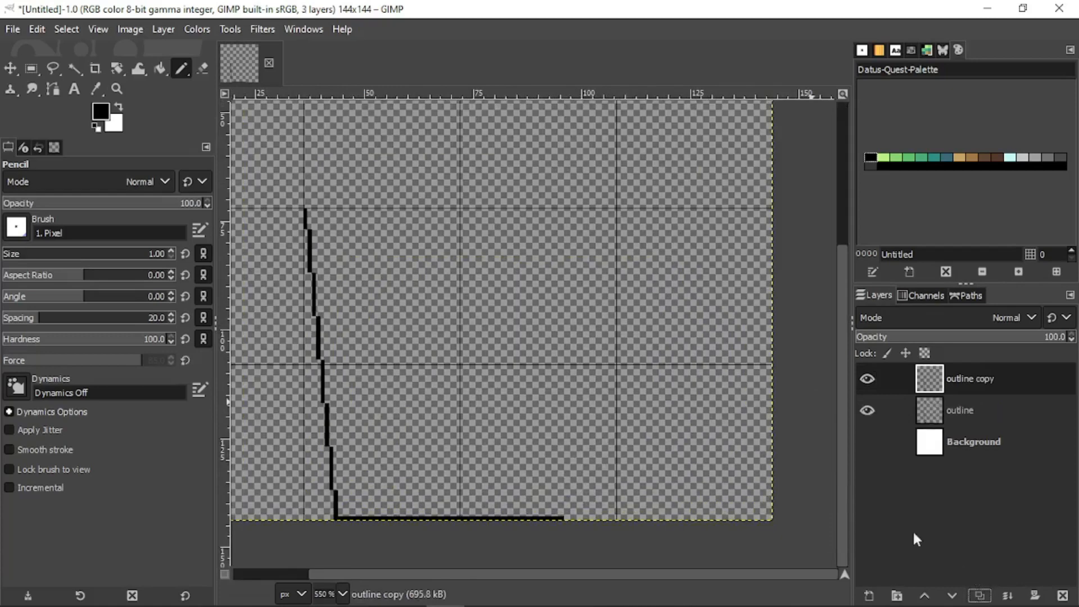
drag(120, 72, 169, 151)
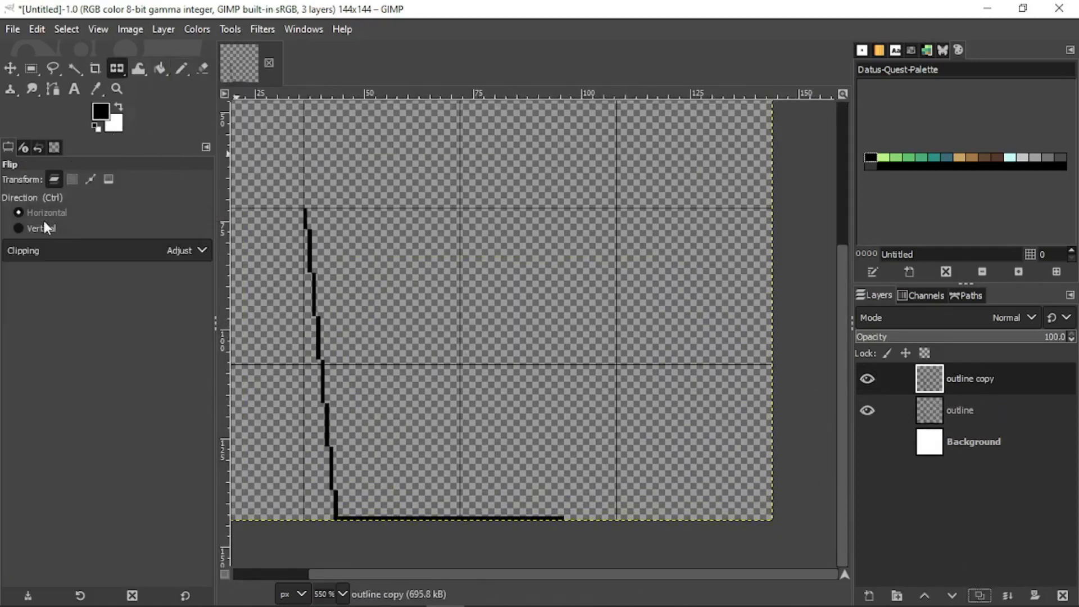
click(375, 340)
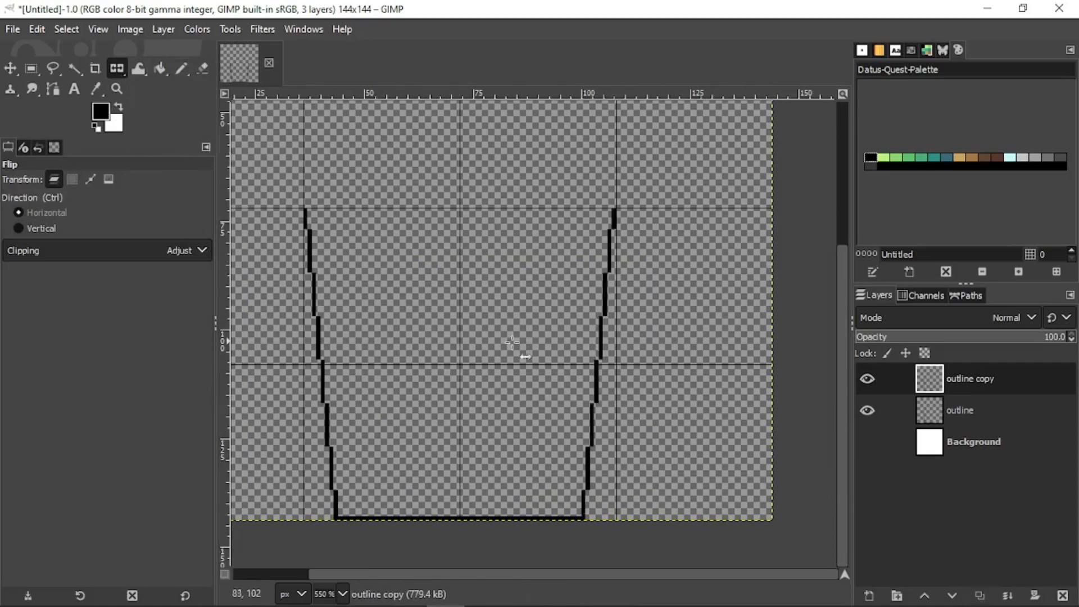
right_click(968, 377)
click(888, 203)
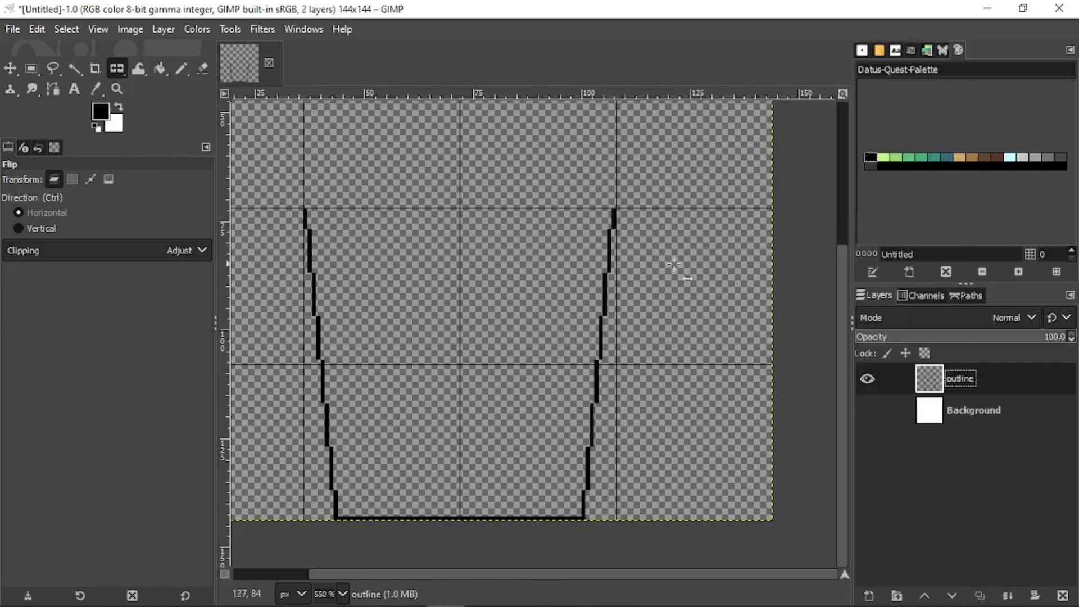
Step: Draw a straight pencil line from the left side's upper end at about (36, 71) to the top center of the canvas
scroll(569, 259, down, 3)
scroll(505, 265, up, 4)
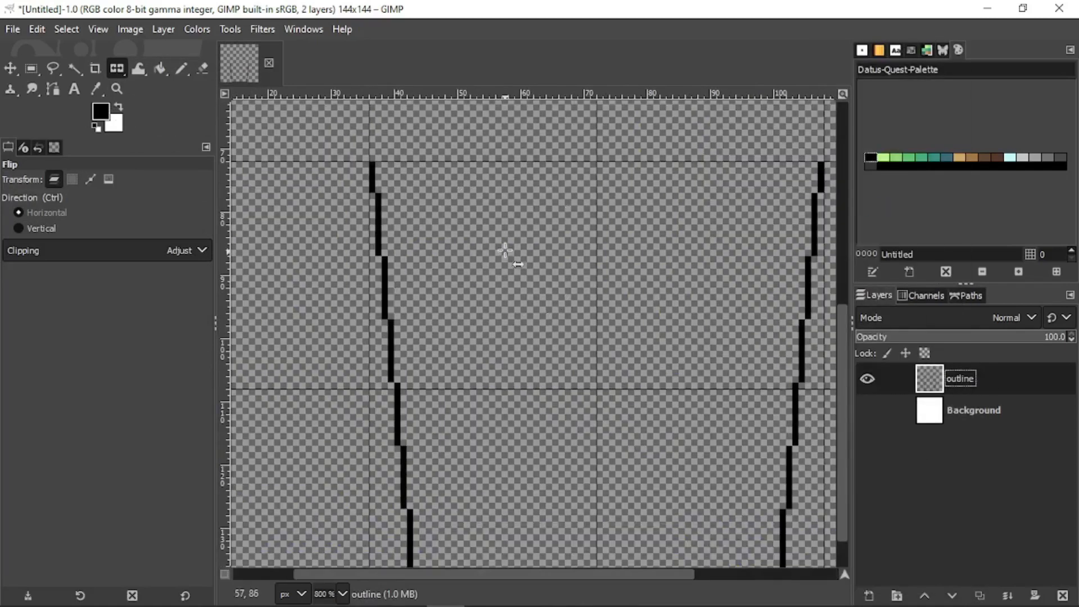
click(180, 68)
scroll(405, 161, down, 2)
scroll(448, 339, up, 1)
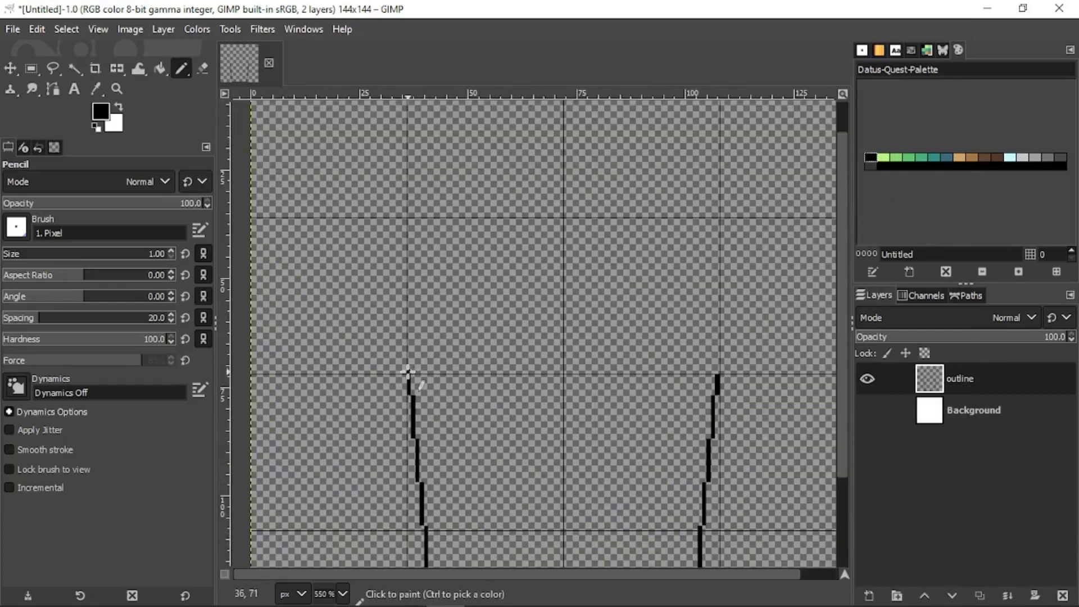
scroll(540, 168, up, 3)
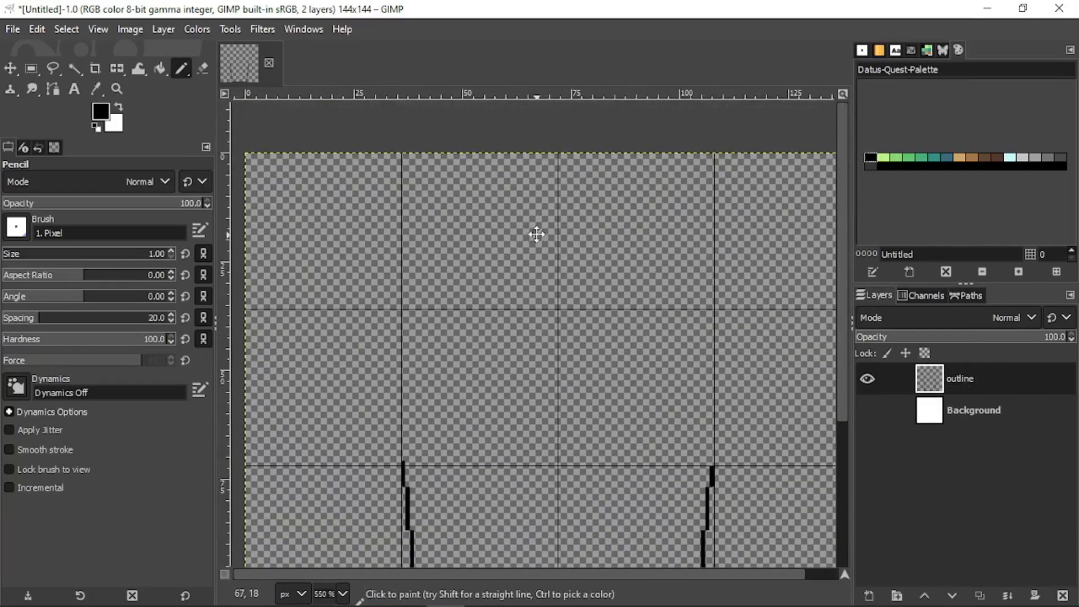
shift+click(555, 156)
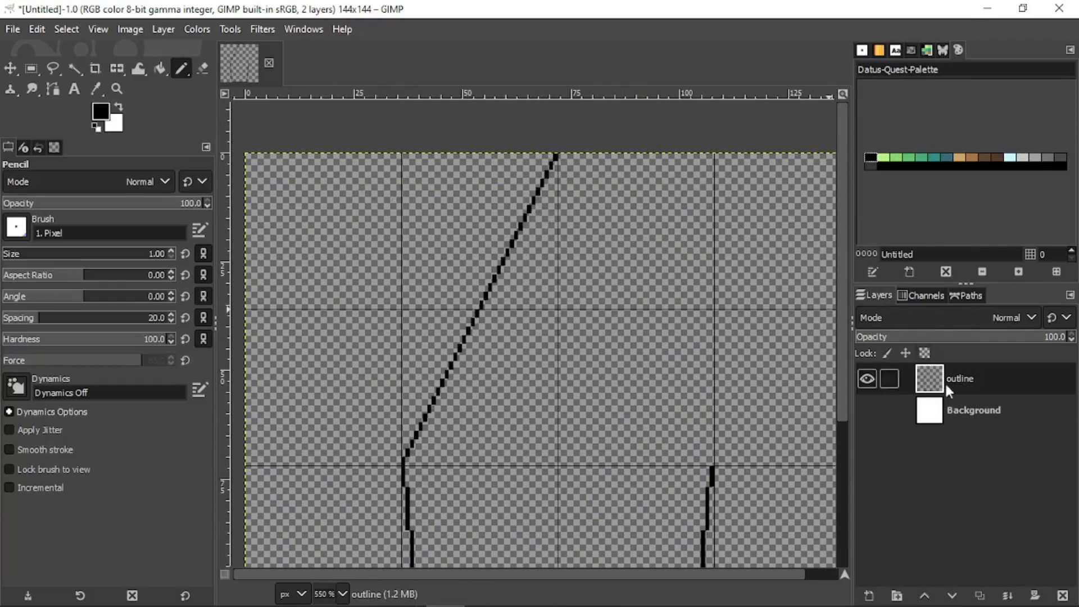
Step: Mirror the new roofline slope by duplicating the outline layer, flipping the copy horizontally, and merging it down
click(980, 595)
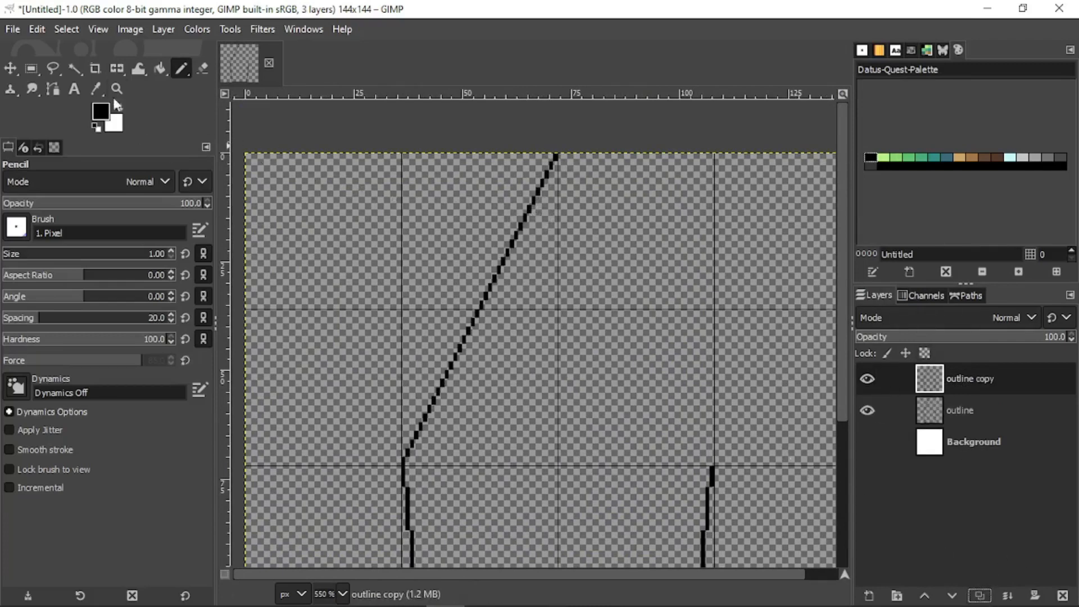
click(117, 68)
click(490, 295)
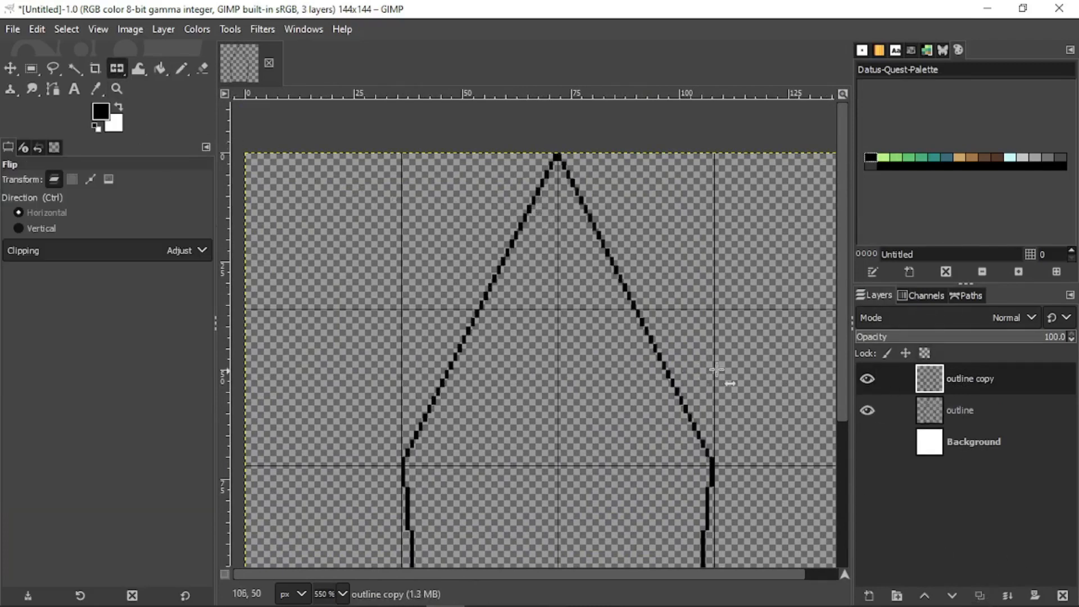
scroll(717, 369, down, 3)
scroll(585, 330, up, 2)
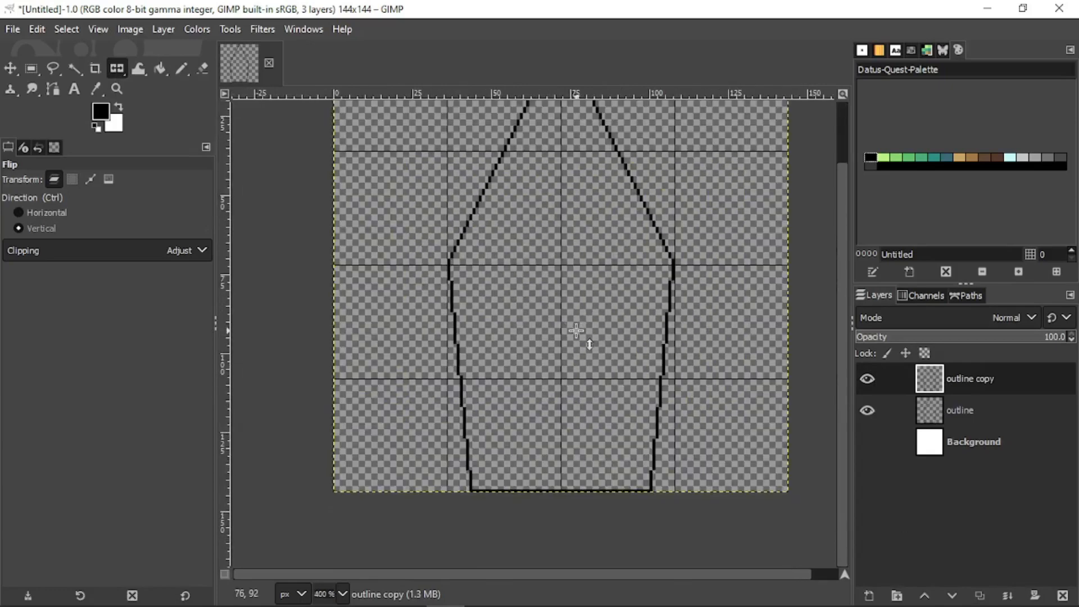
scroll(576, 330, down, 3)
scroll(571, 315, up, 2)
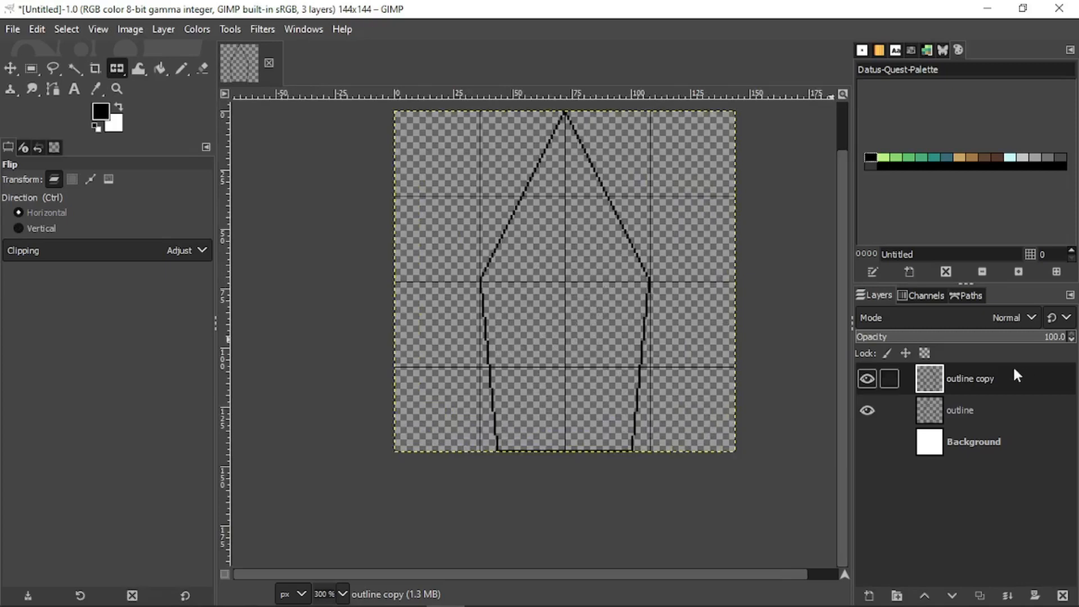
right_click(949, 371)
click(852, 207)
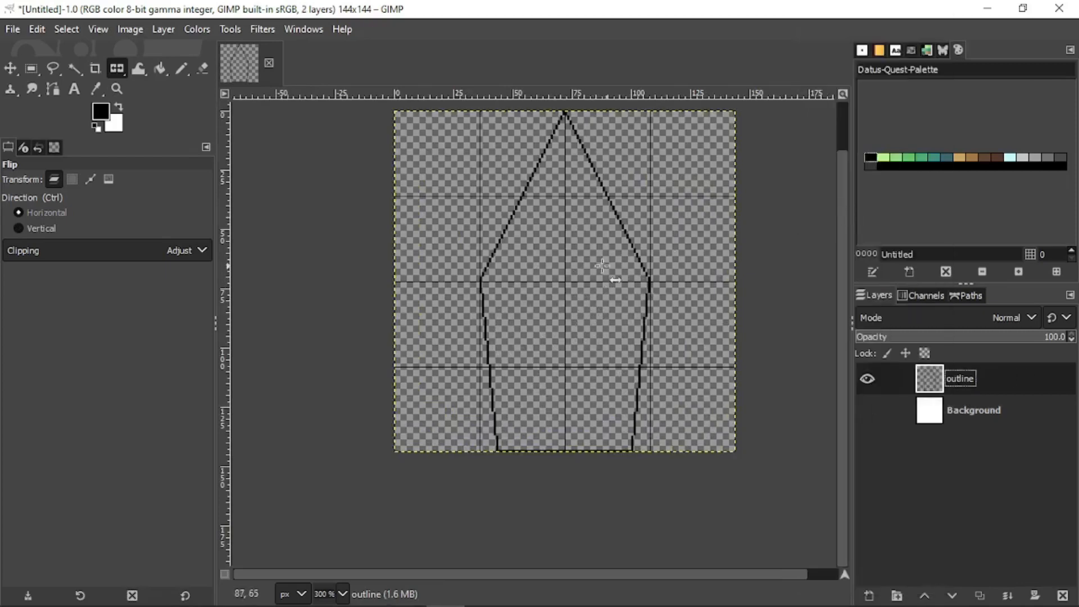
Step: Add a single black pencil pixel on the inner side of the left slanted edge at about (38, 85)
scroll(614, 277, down, 2)
scroll(581, 294, up, 3)
scroll(571, 346, down, 3)
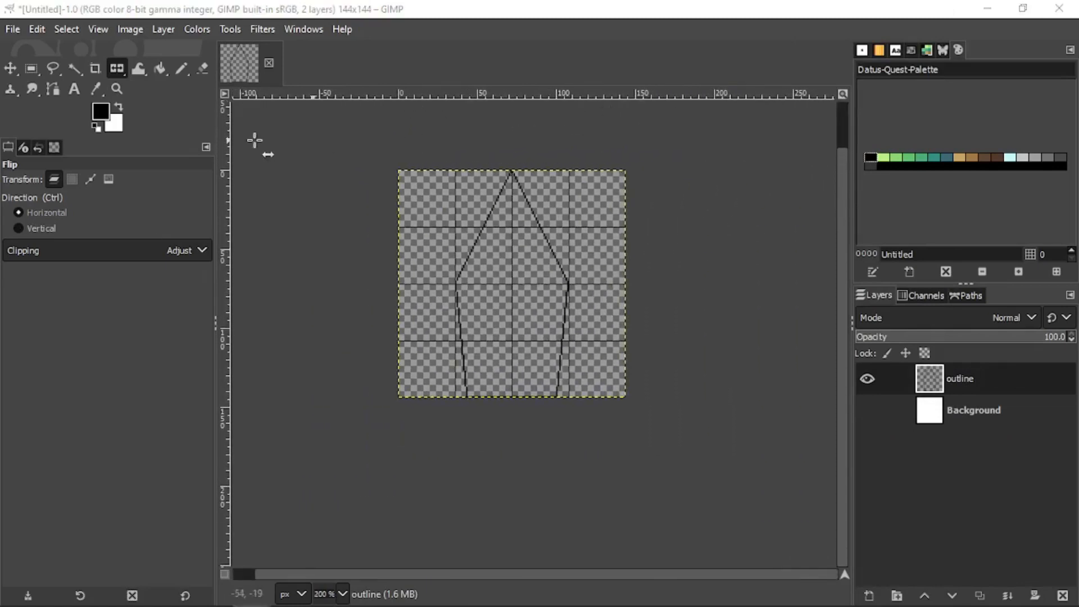
click(163, 70)
click(181, 68)
scroll(416, 242, up, 3)
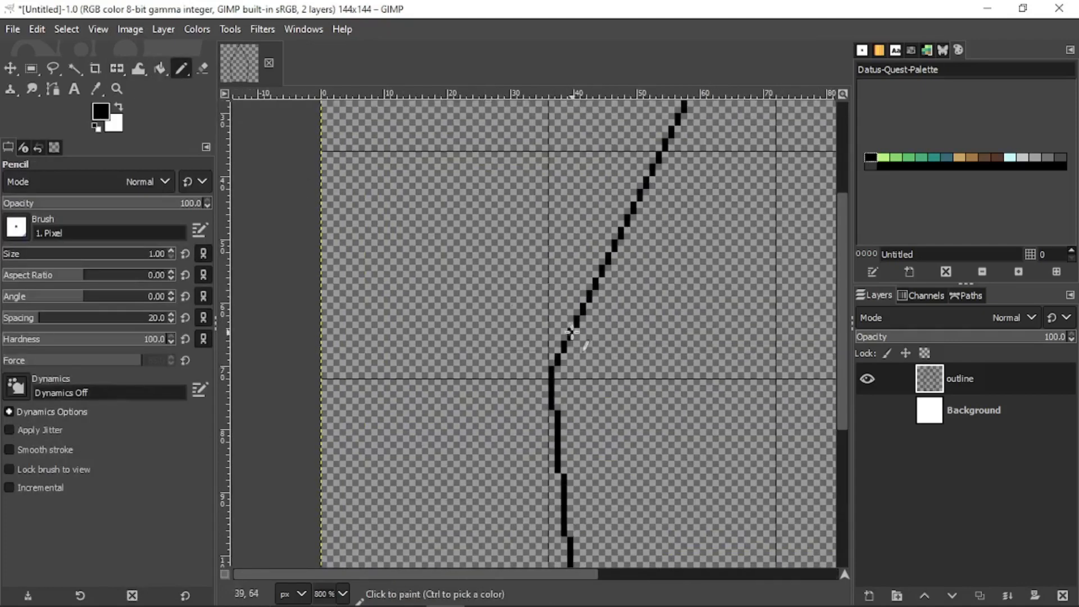
scroll(432, 242, up, 2)
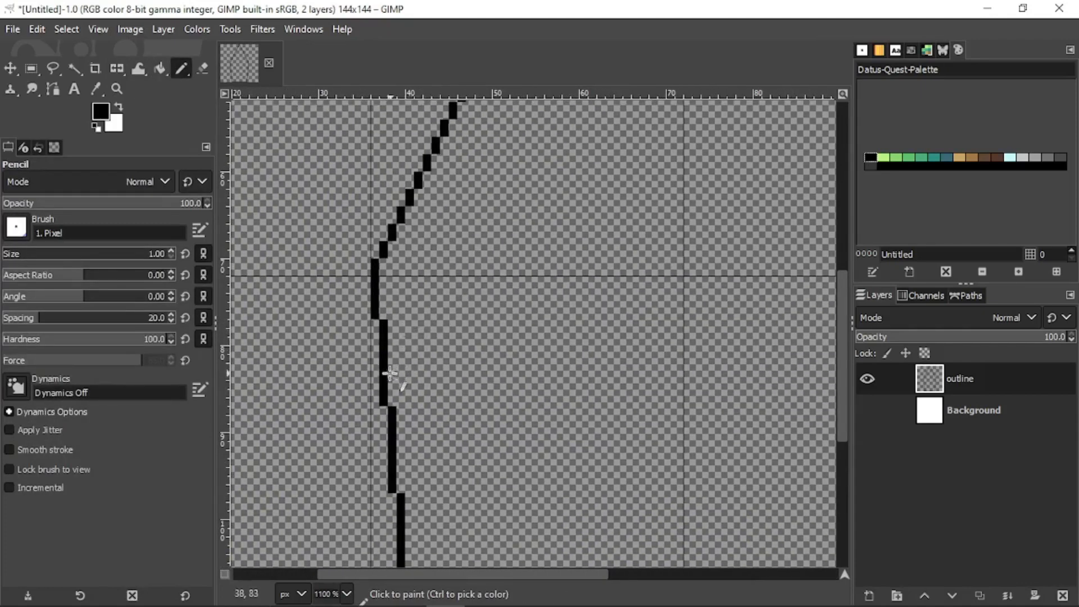
click(389, 401)
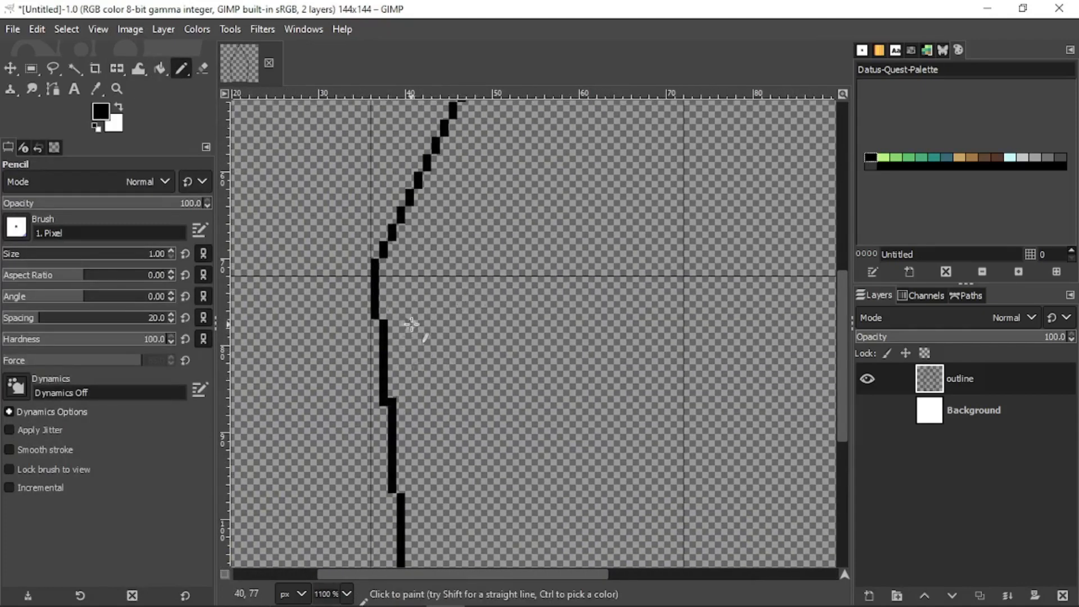
scroll(421, 326, down, 3)
scroll(397, 318, up, 3)
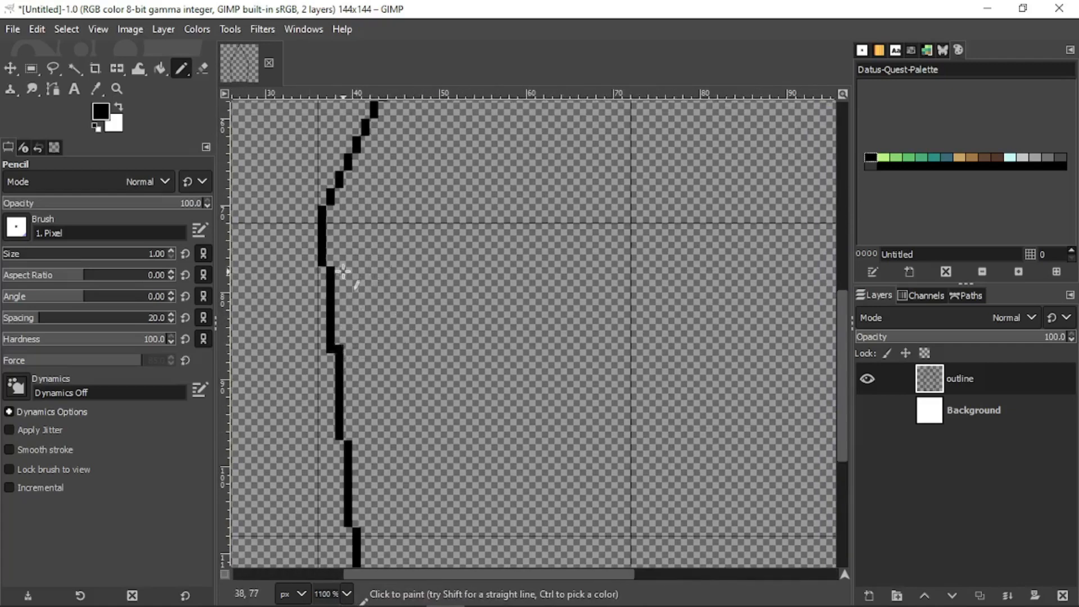
key(ctrl+z)
drag(345, 330, 421, 260)
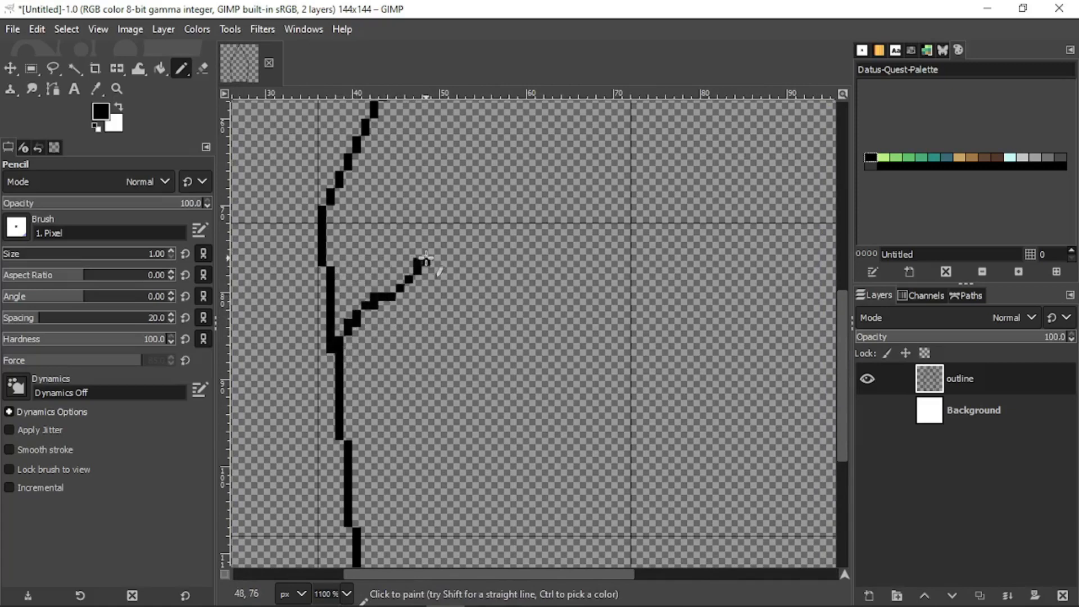
key(ctrl+z)
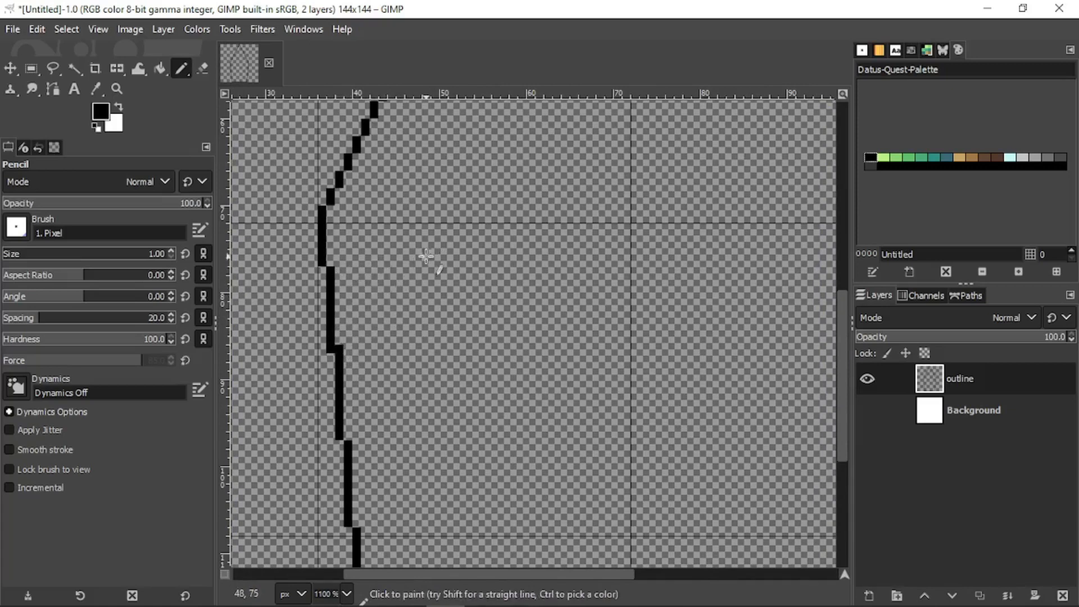
Step: Draw a straight-line zigzag from the left edge through about (56, 66), (67, 105), (87, 48) and (95, 78) to the right edge
shift+click(498, 178)
scroll(494, 185, down, 3)
drag(488, 223, 468, 235)
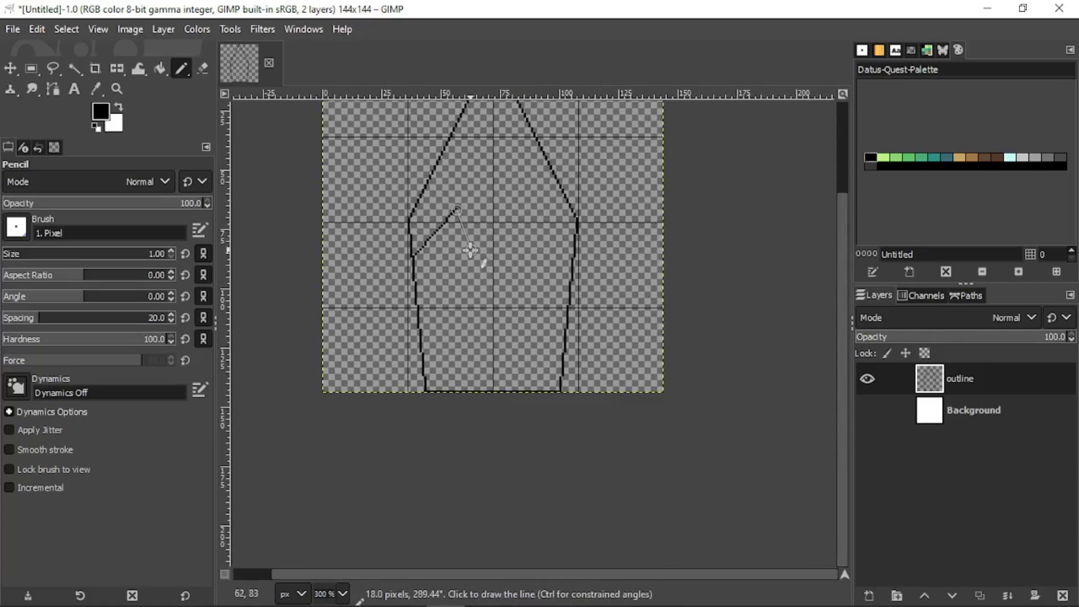
shift+click(482, 304)
shift+click(529, 167)
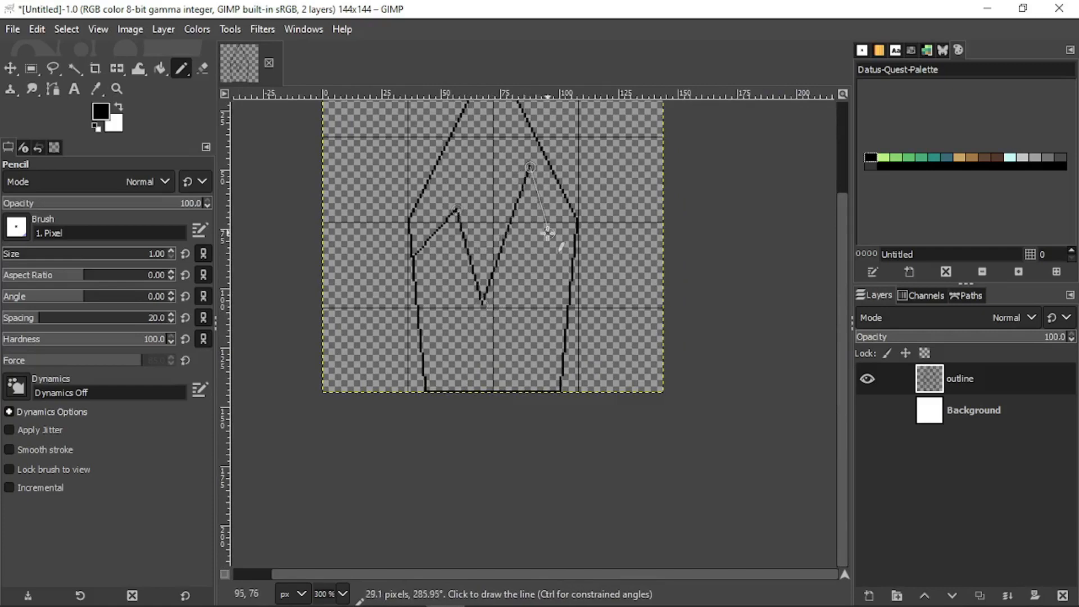
shift+click(577, 226)
scroll(526, 251, up, 2)
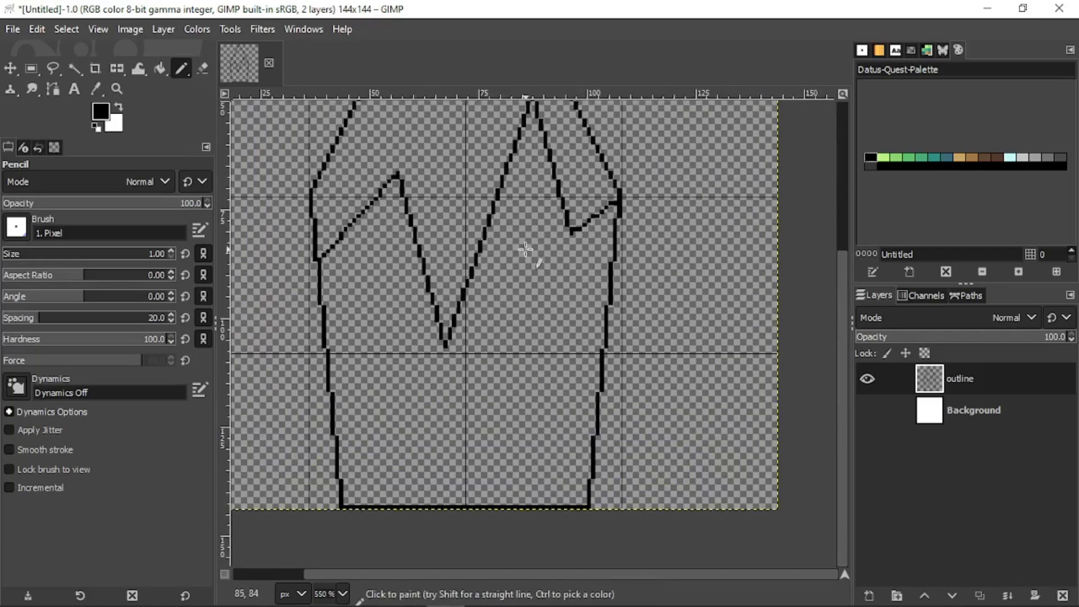
Step: Draw two adjacent vertical lines down from the zigzag's lowest point, to about (67, 122) and (68, 132)
scroll(525, 247, down, 3)
drag(525, 246, 470, 262)
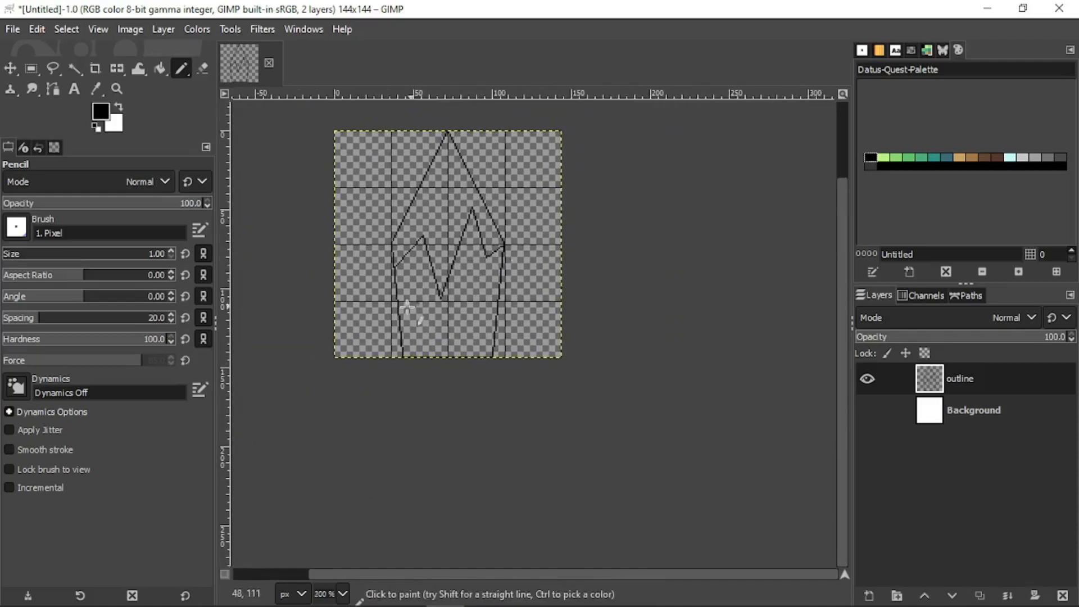
scroll(407, 307, up, 5)
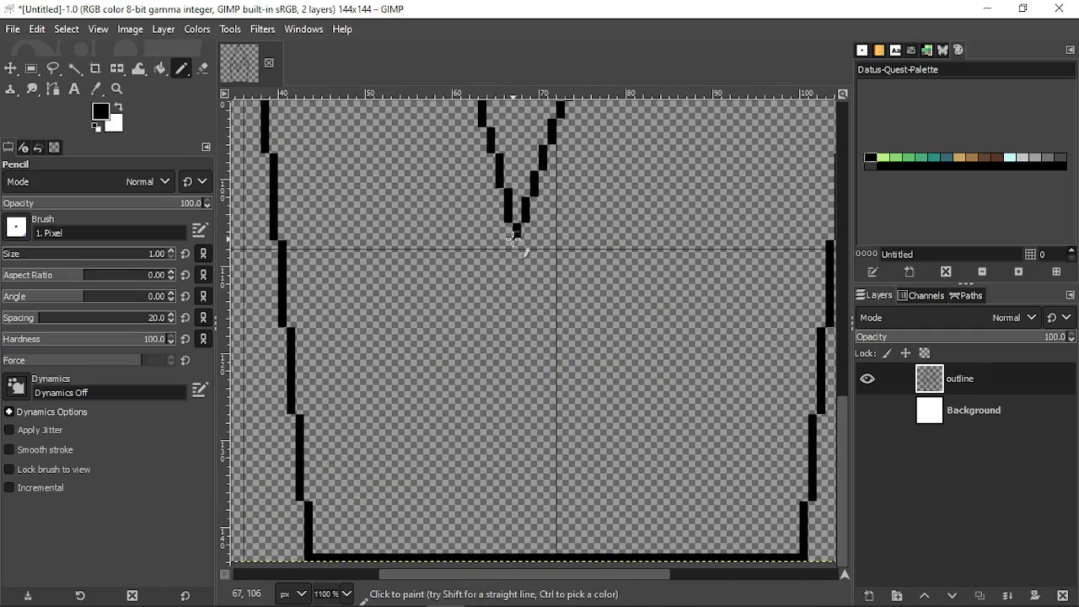
shift+click(516, 385)
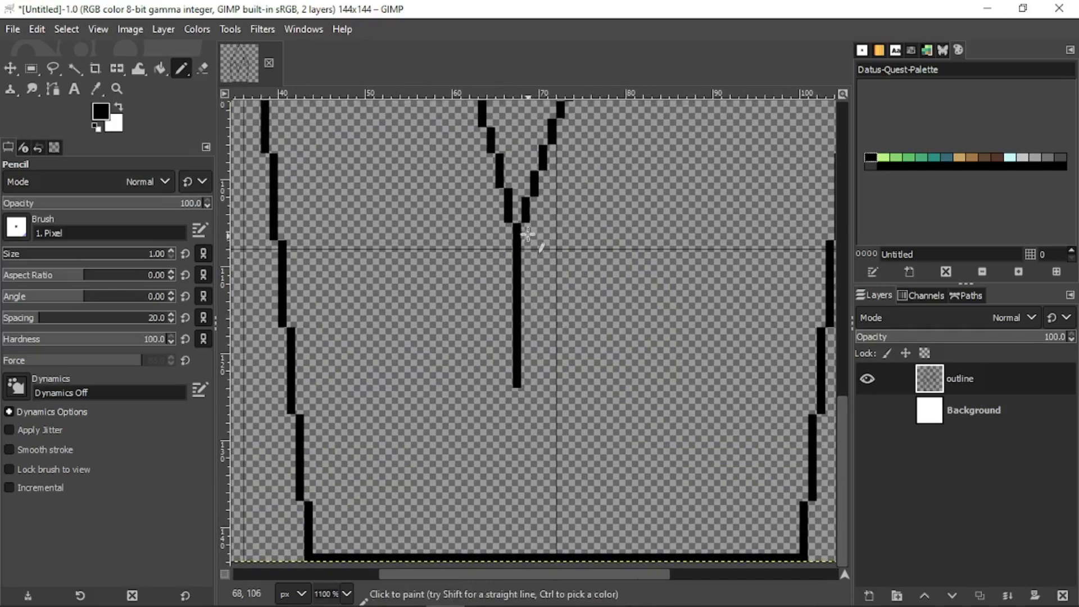
drag(527, 234, 527, 462)
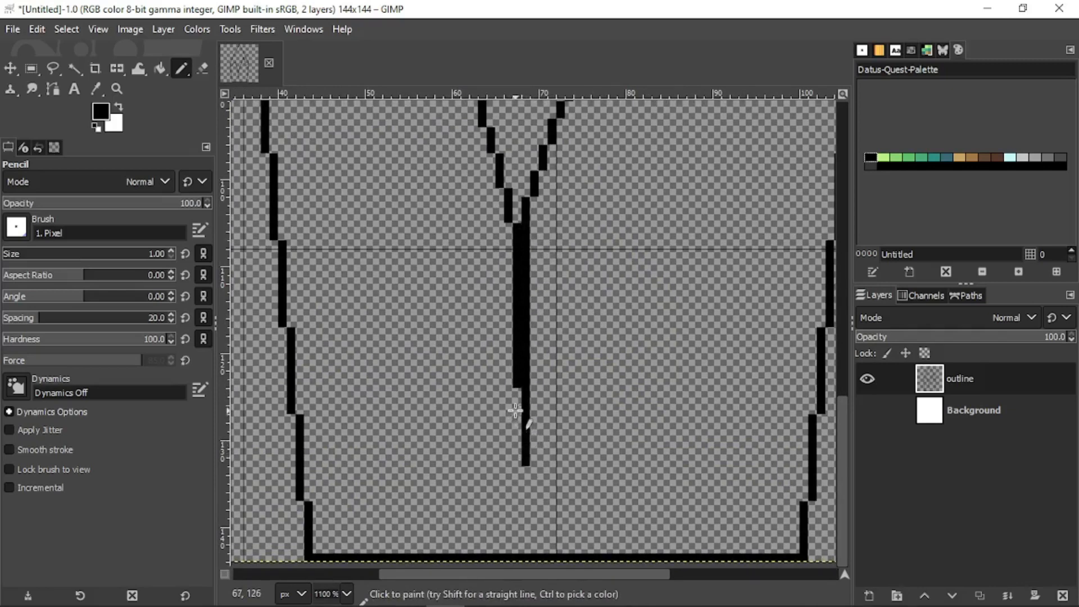
Step: Lengthen the left column of the central vertical line so it ends about 3 pixels above the right column's end
scroll(514, 410, down, 3)
scroll(511, 393, up, 5)
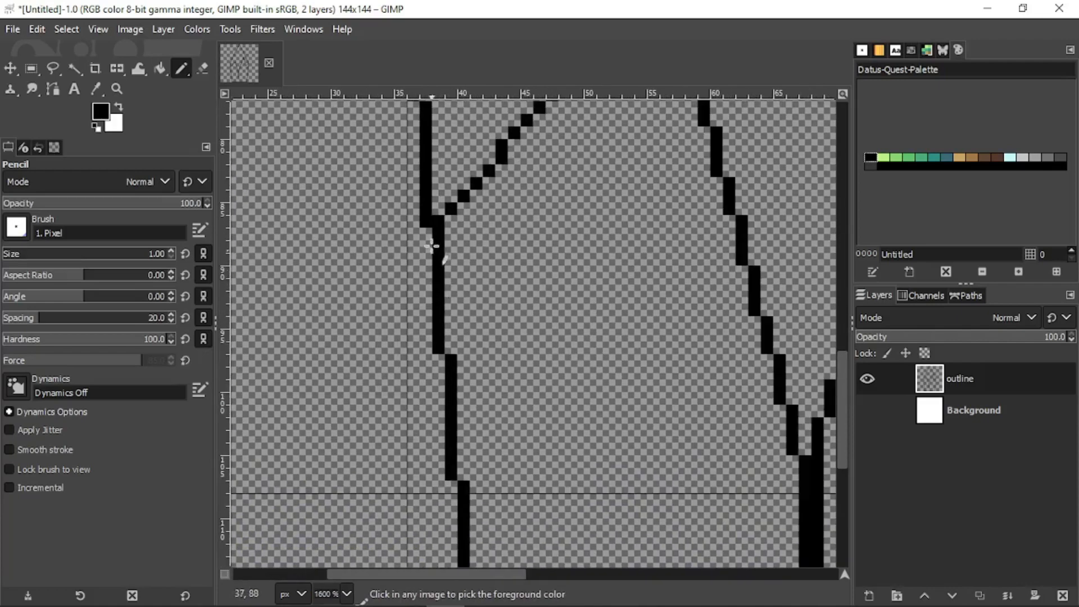
scroll(447, 258, down, 3)
scroll(587, 371, up, 2)
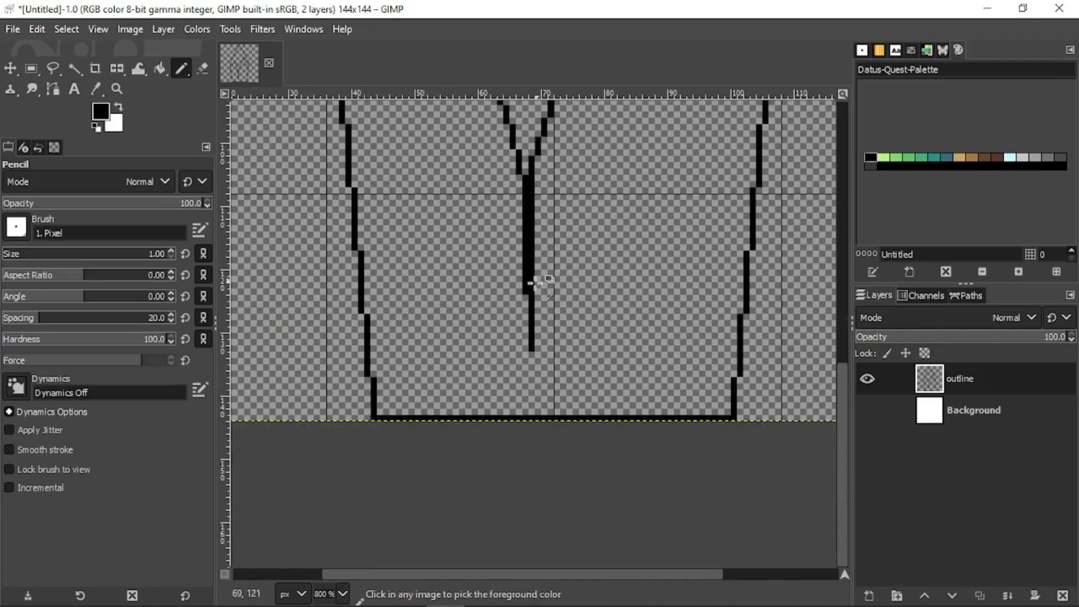
scroll(532, 286, up, 2)
drag(520, 303, 519, 370)
scroll(549, 294, down, 2)
drag(552, 292, 541, 363)
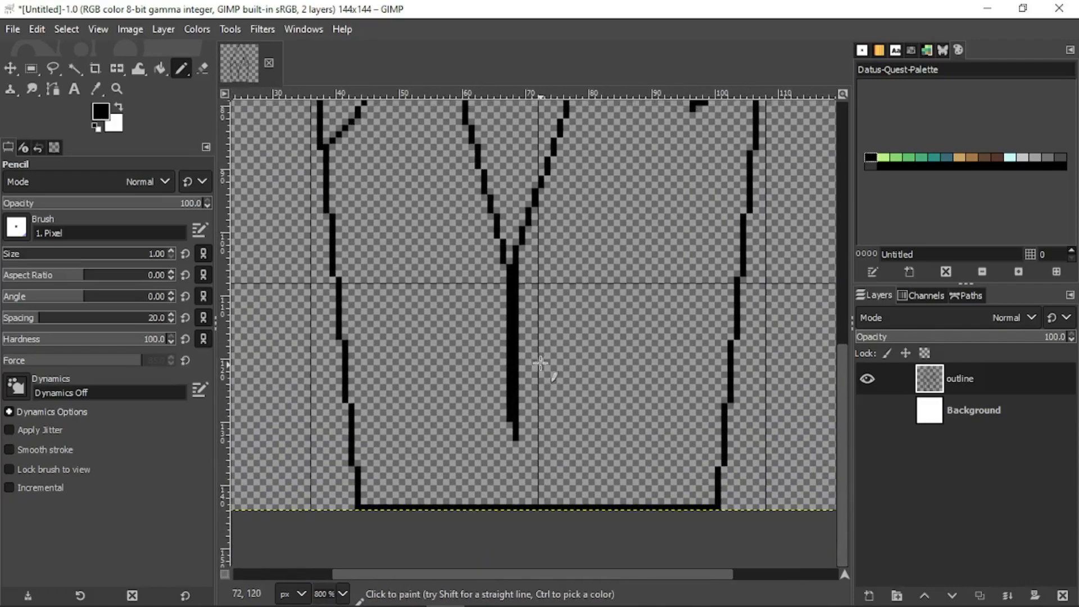
Step: Draw a vertical stroke at about x = 93 from y = 94 to 117, and a similar bent stroke near the left edge
drag(674, 196, 672, 339)
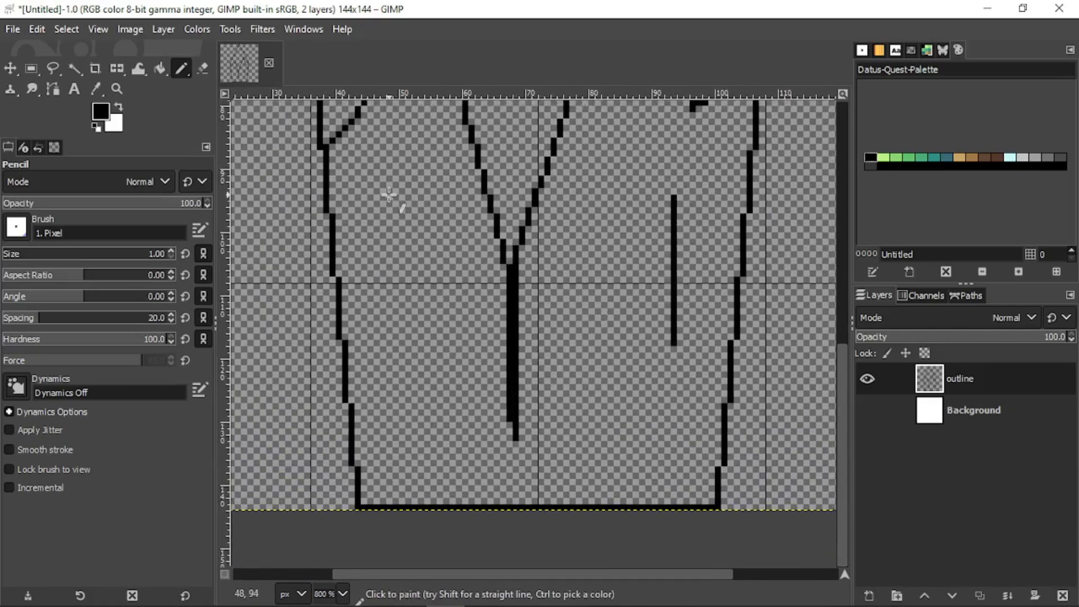
scroll(452, 306, down, 2)
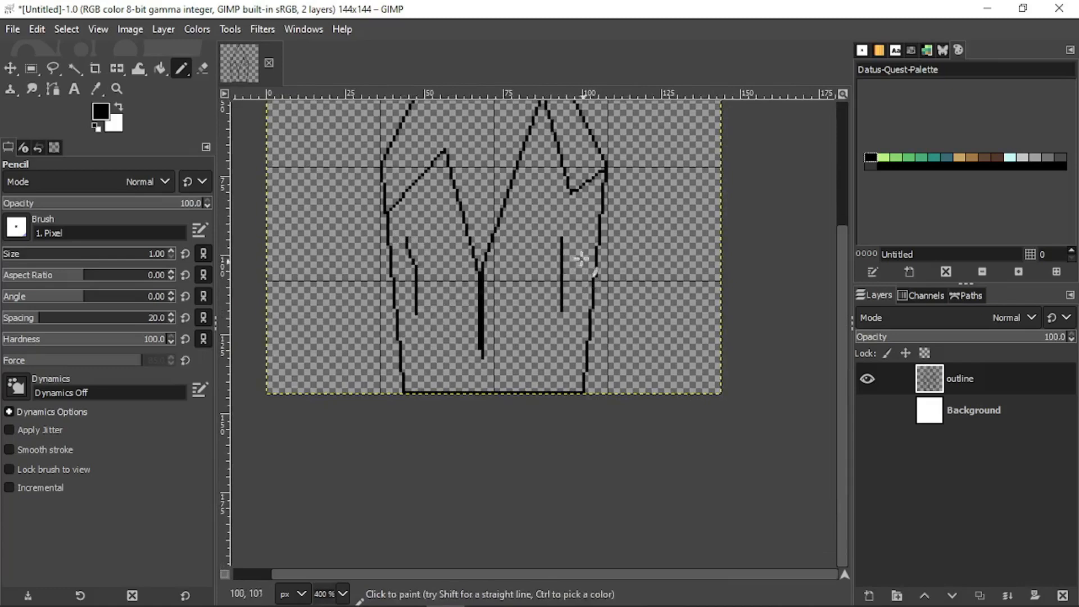
Step: Undo the inner detail lines below the zigzag, including the central vertical lines and both side strokes
key(ctrl+z)
key(ctrl+z)
key(ctrl+z)
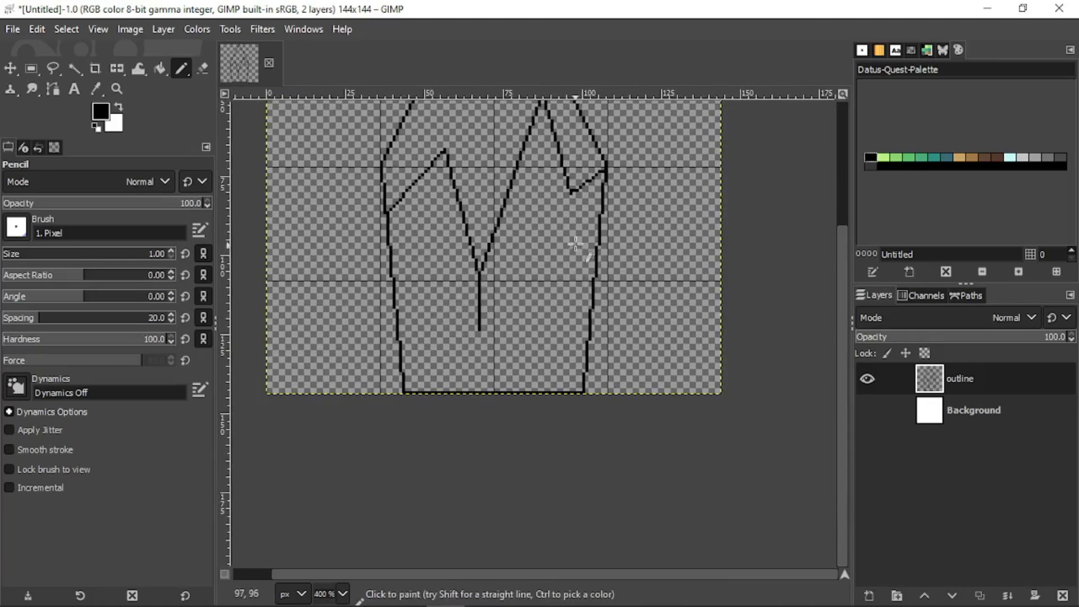
key(ctrl+z)
key(ctrl+z)
scroll(556, 275, down, 1)
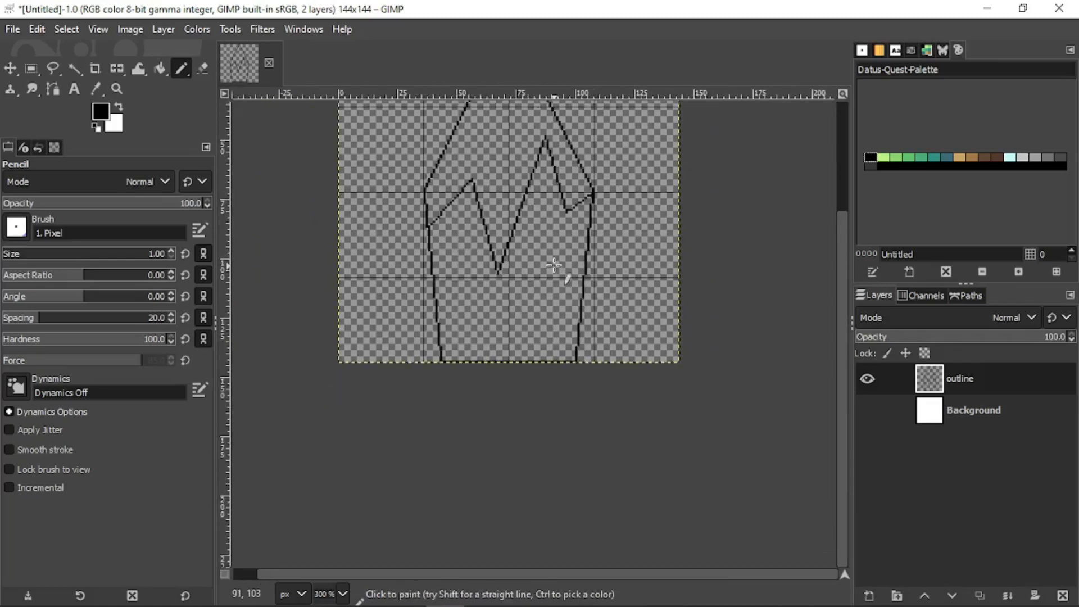
Step: Draw three short detail strokes below the zigzag: vertical at about x = 51, slanted from (94, 110) to (91, 126), and slanted near (53, 128)
scroll(433, 217, up, 3)
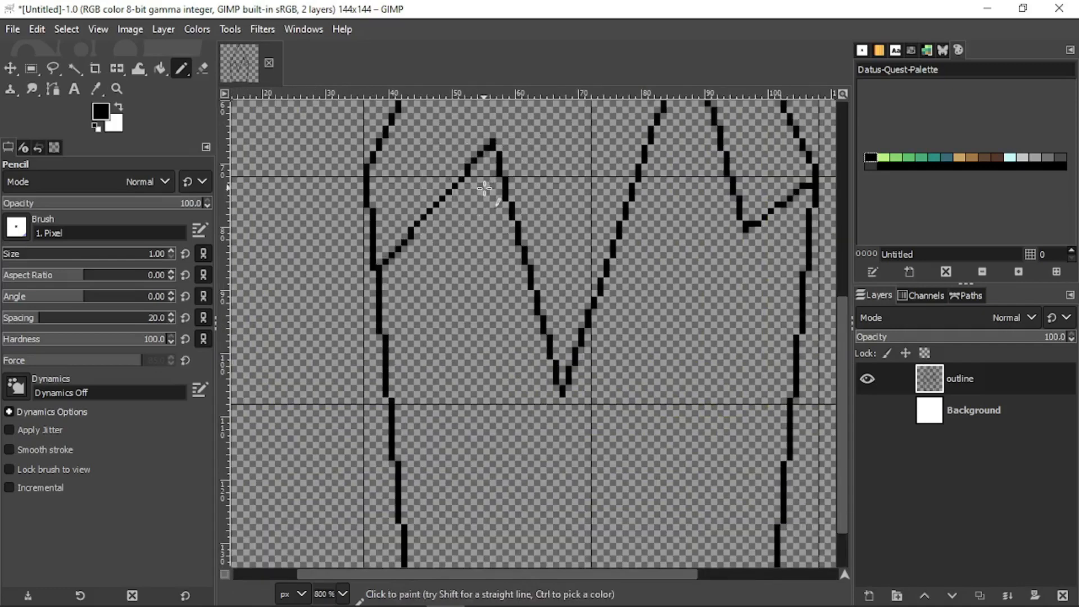
mouse_move(491, 158)
mouse_down()
mouse_move(449, 296)
mouse_move(458, 369)
mouse_up()
key(ctrl+z)
scroll(477, 385, down, 2)
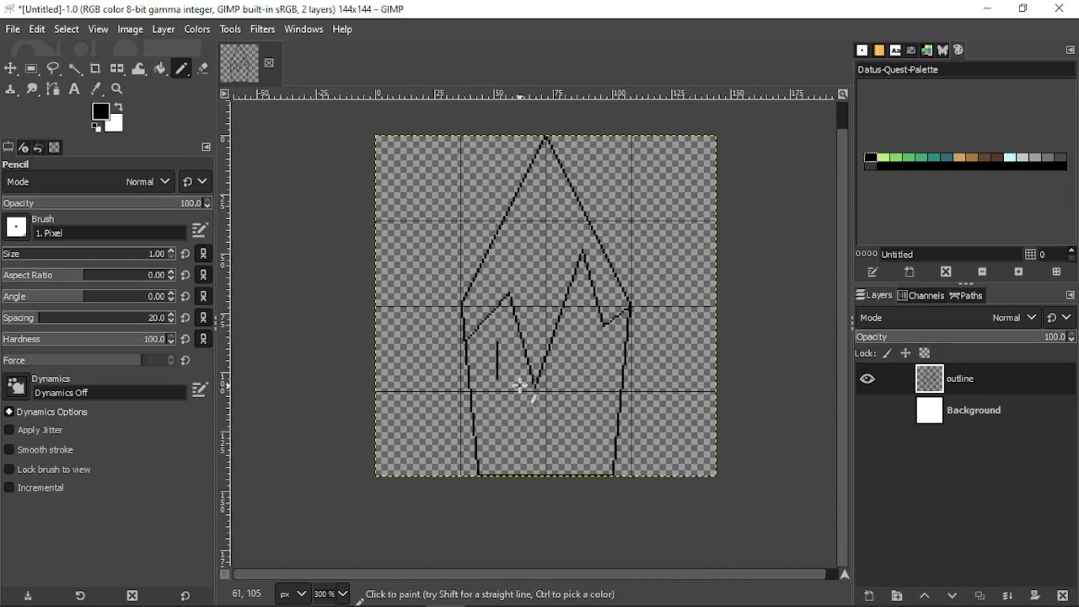
scroll(514, 382, up, 1)
drag(604, 327, 590, 394)
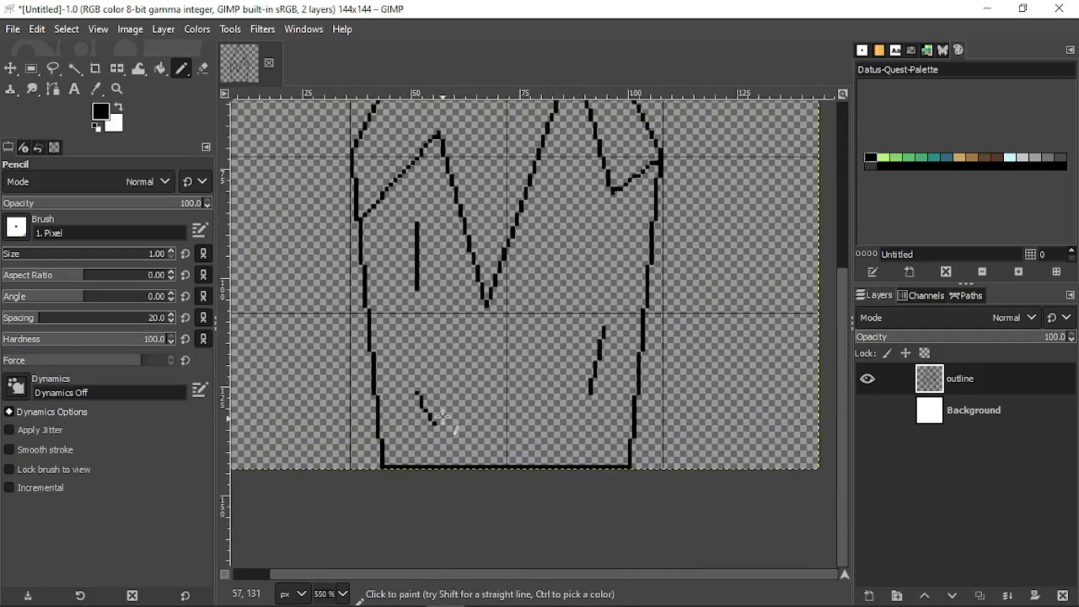
scroll(476, 253, down, 4)
scroll(520, 332, up, 2)
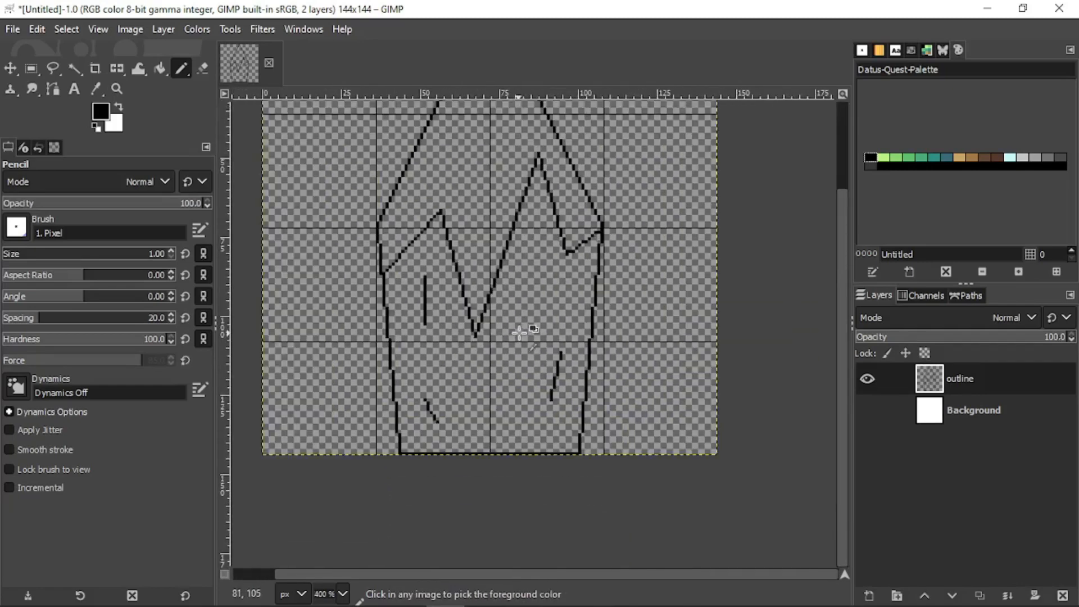
scroll(544, 386, up, 2)
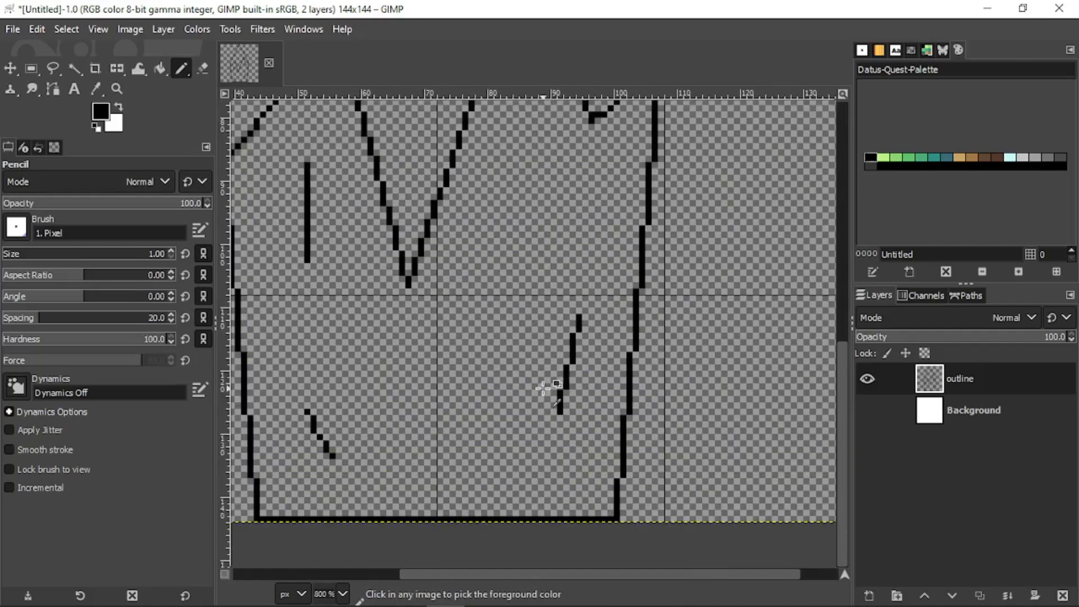
scroll(543, 387, down, 3)
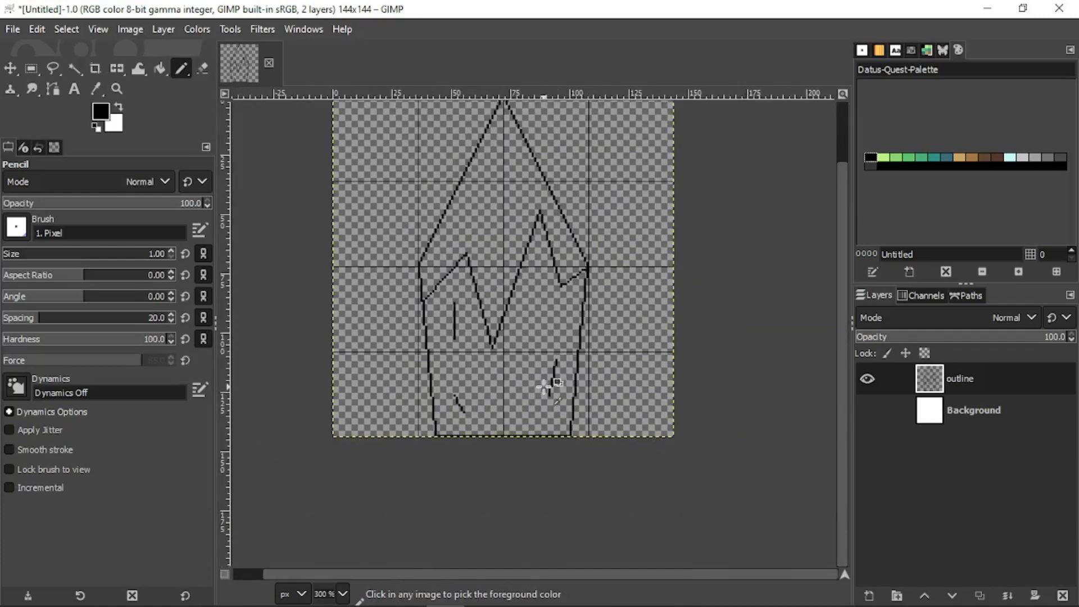
Step: Duplicate the outline layer and rename the copy "colored"
click(979, 595)
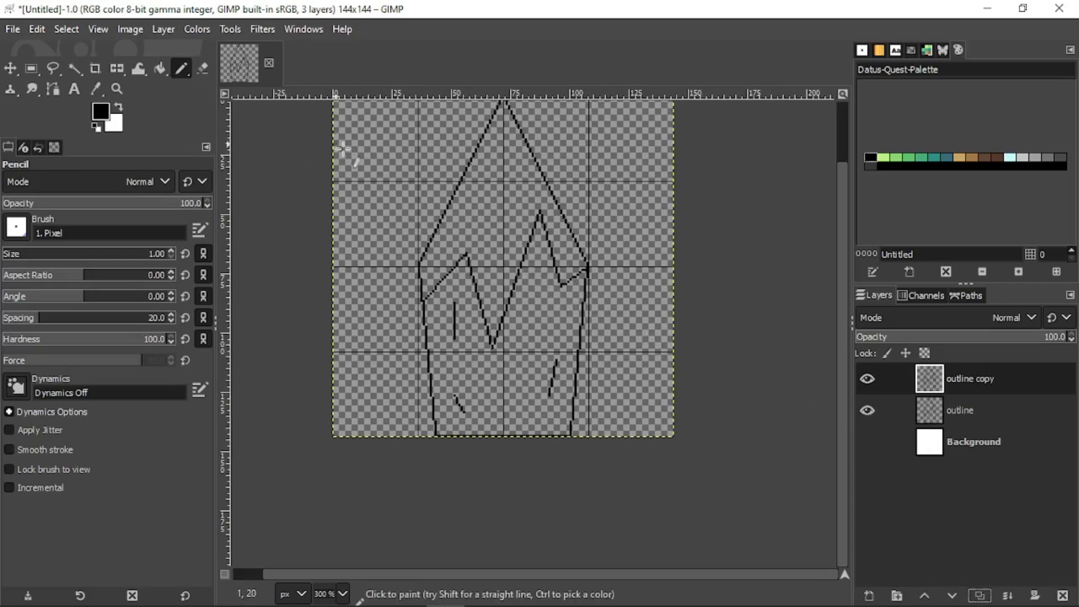
click(974, 376)
text(c)
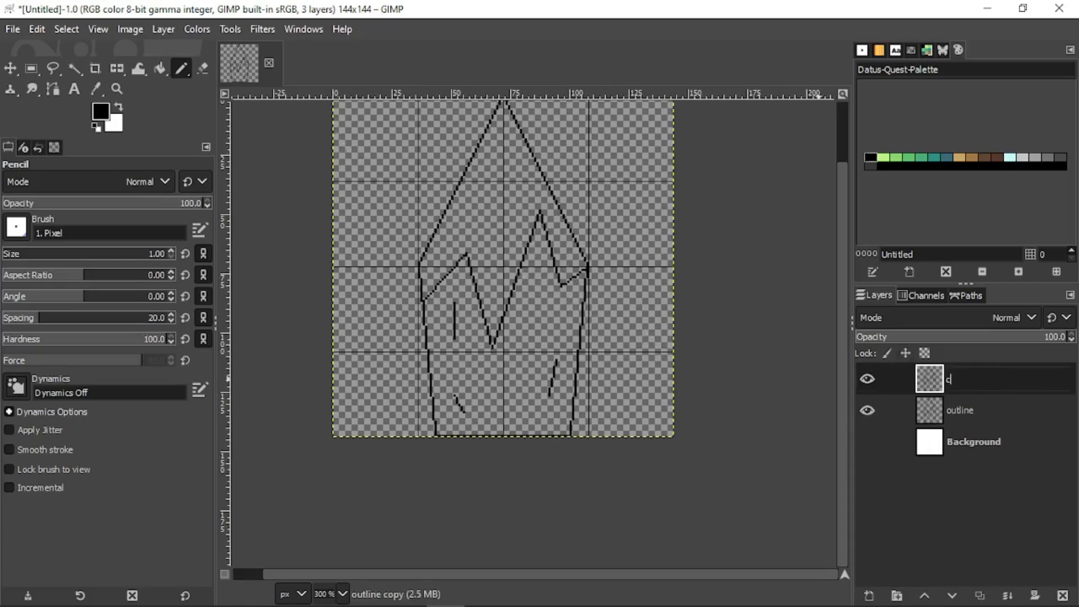
text(olored)
key(Return)
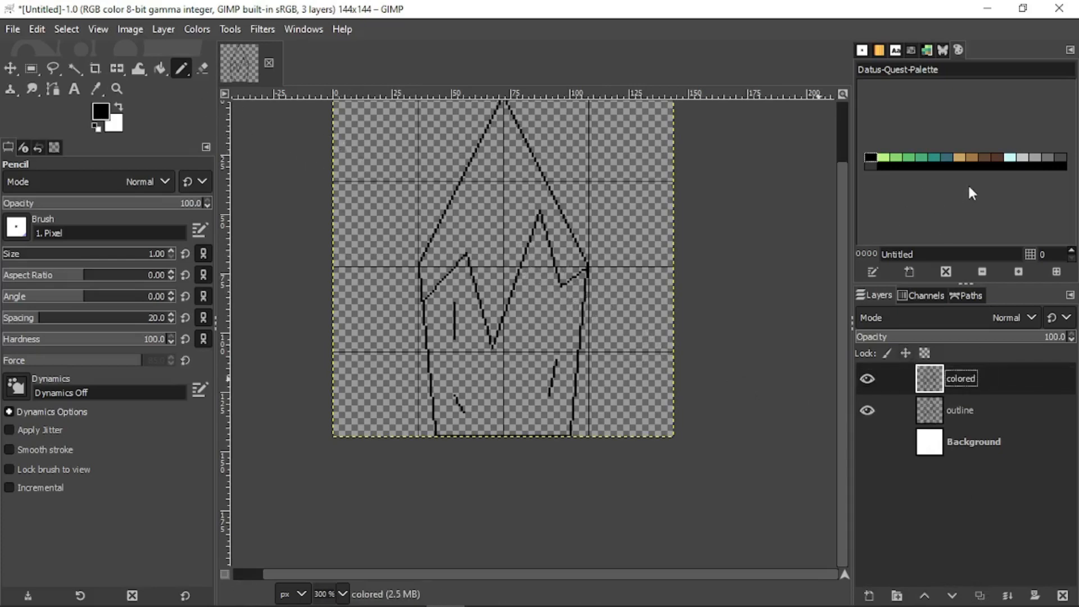
Step: Fuzzy-select the area below the zigzag and fill it with the palette's reddish brown 59392c
click(75, 68)
click(535, 317)
click(160, 68)
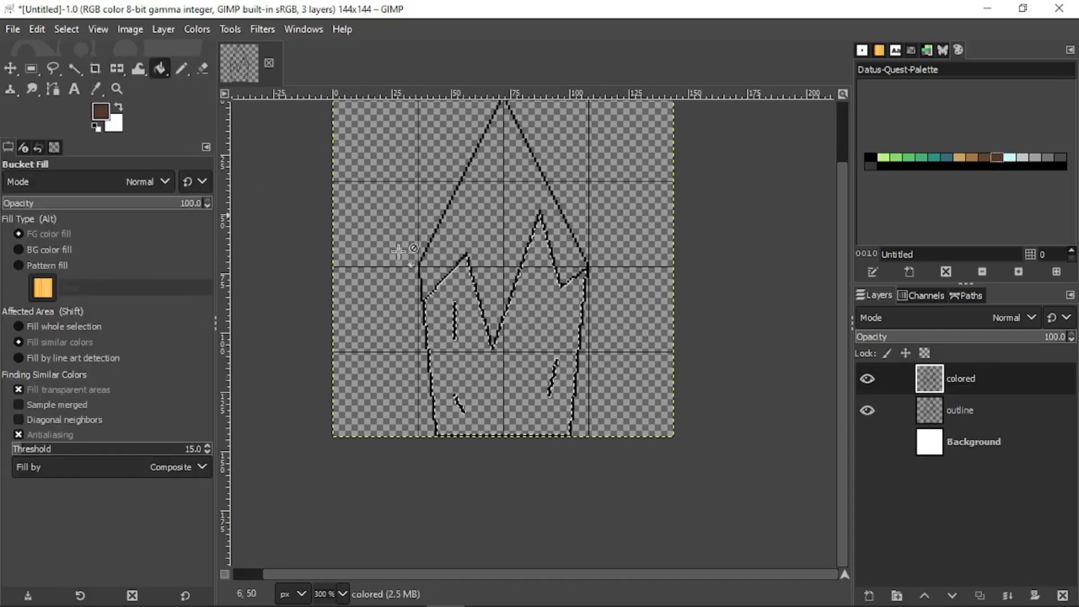
click(547, 307)
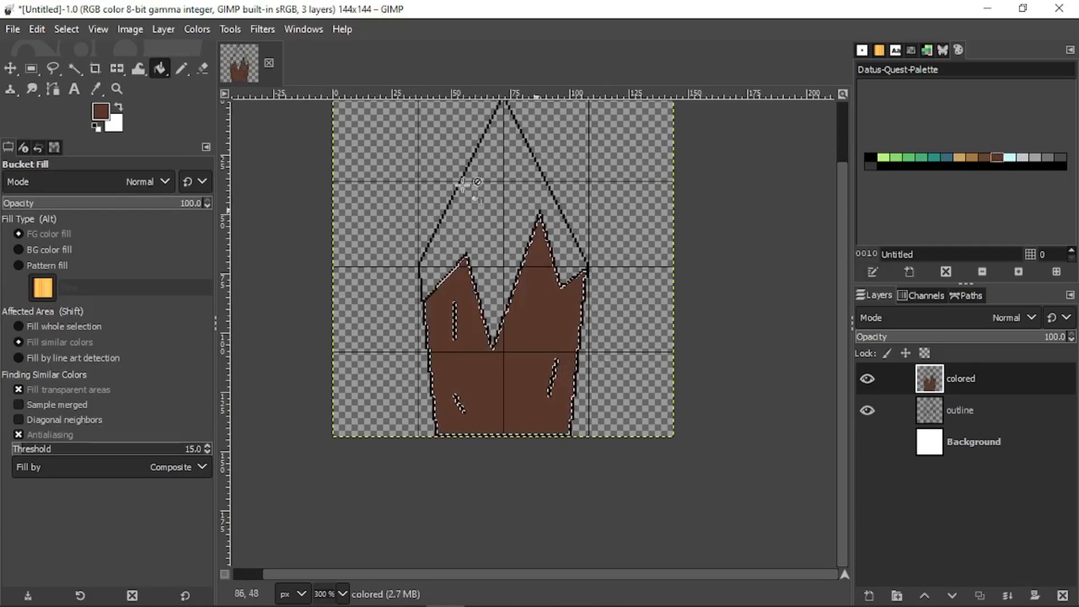
Step: Darken the foreground colour to 251812, refill the selected lower area with it, and clear the selection
click(100, 112)
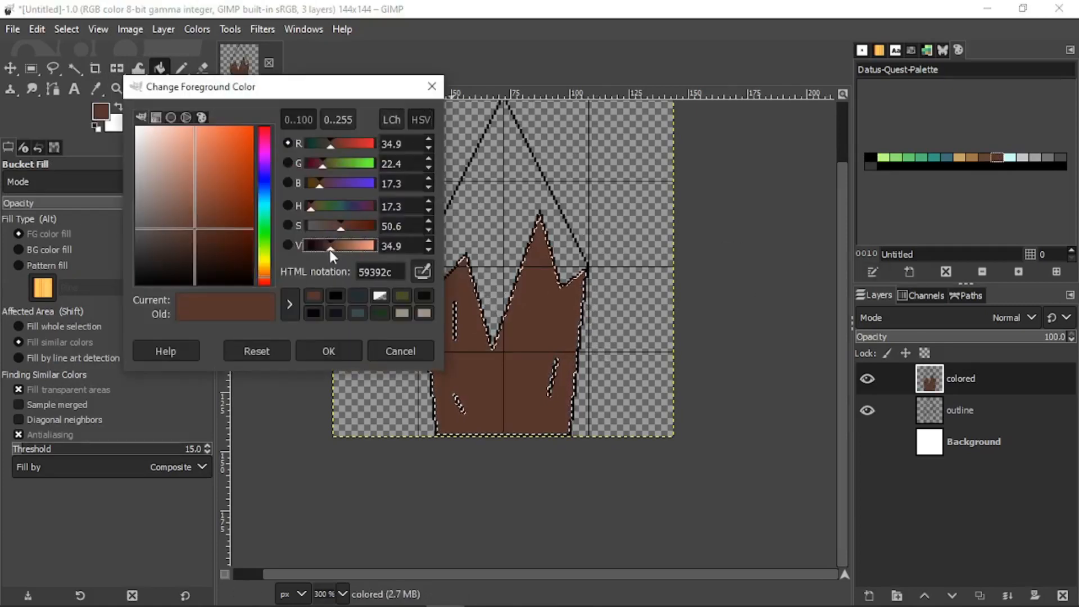
drag(329, 251, 317, 251)
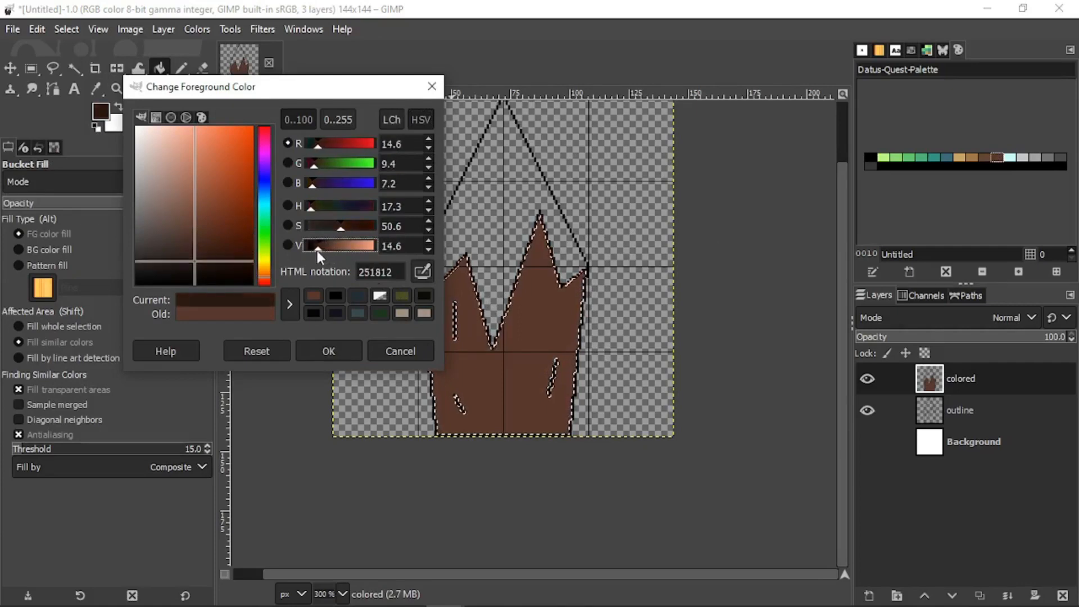
click(315, 353)
click(506, 366)
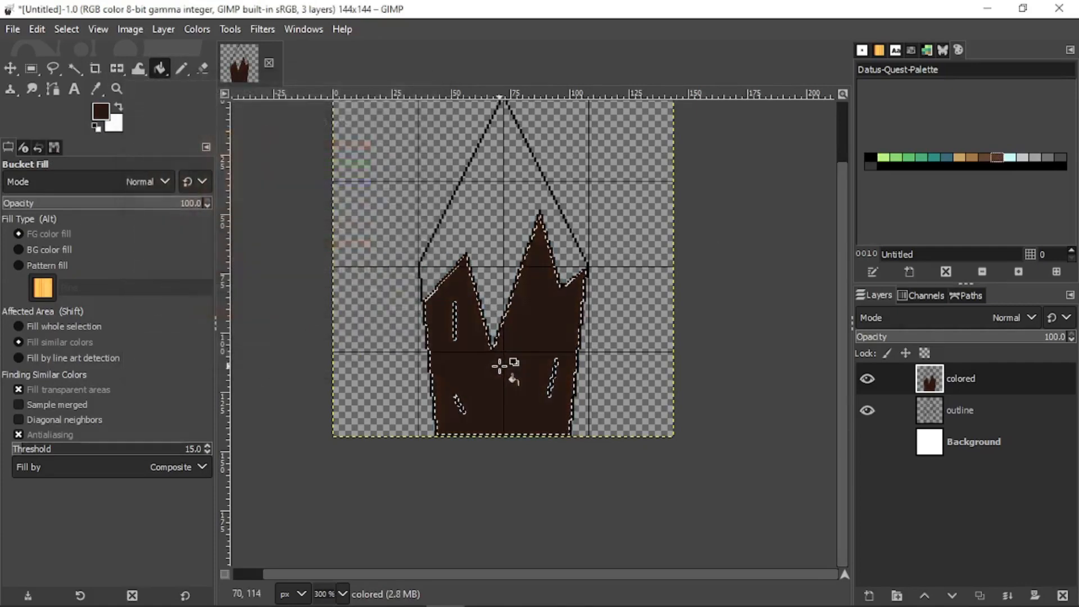
click(67, 28)
click(90, 71)
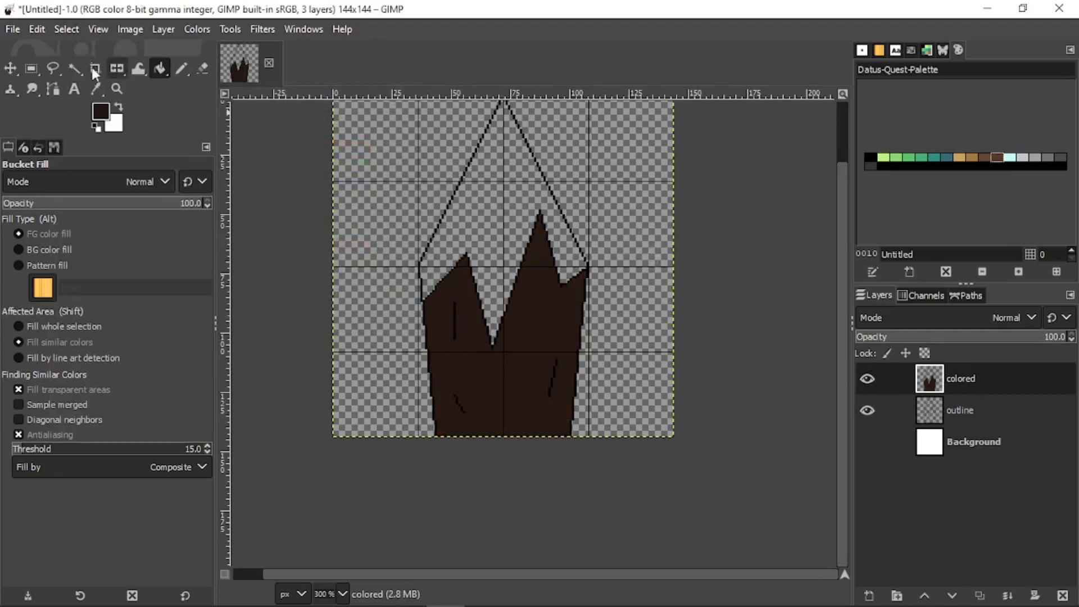
Step: Fuzzy-select the area above the zigzag, duplicate the colored layer and rename the copy "top"
click(74, 68)
click(528, 219)
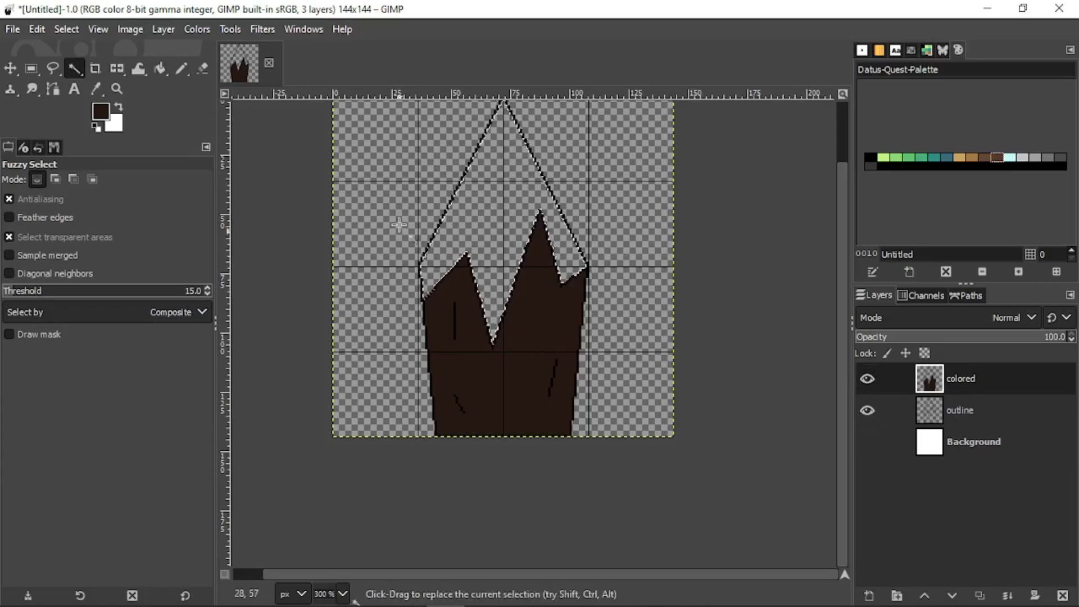
click(979, 595)
click(974, 381)
double_click(973, 380)
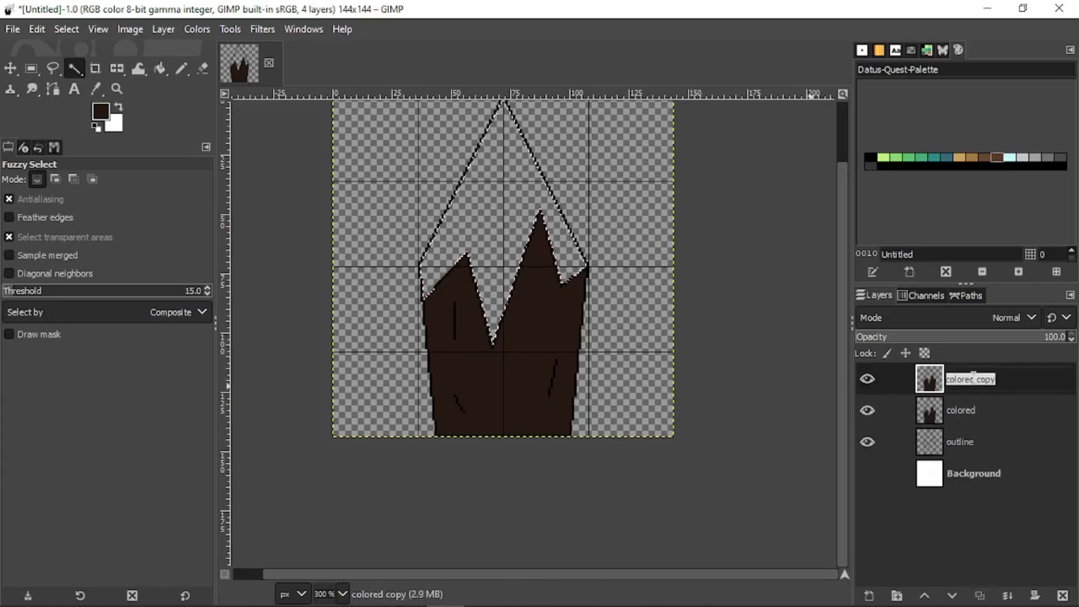
text(top)
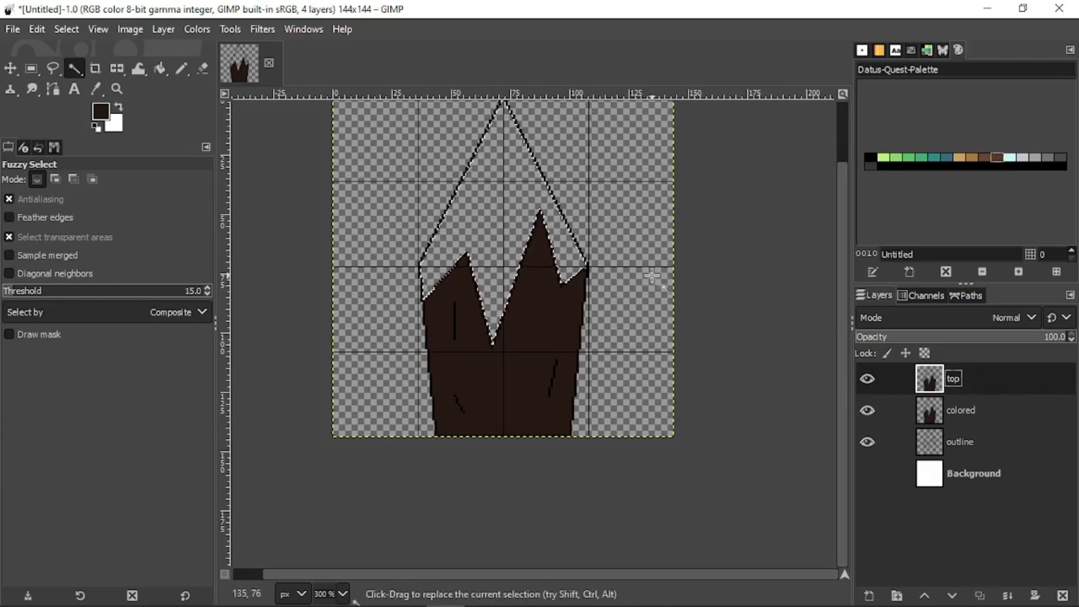
Step: Fill the selected tip above the zigzag with the palette's light tan, brightened to an HSV value of 81.7
scroll(606, 245, up, 2)
drag(510, 255, 586, 365)
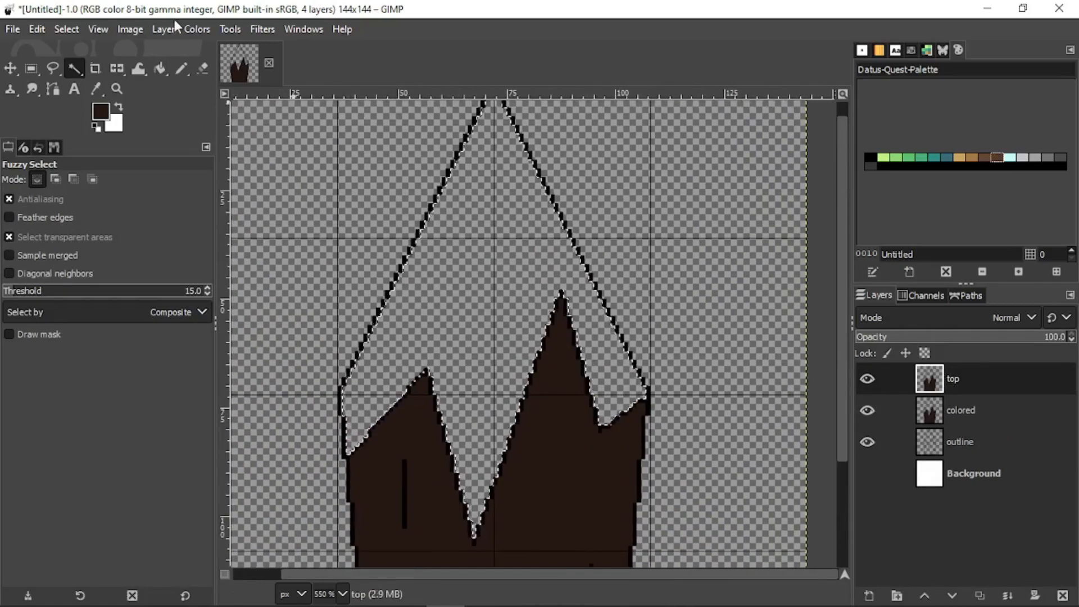
click(958, 159)
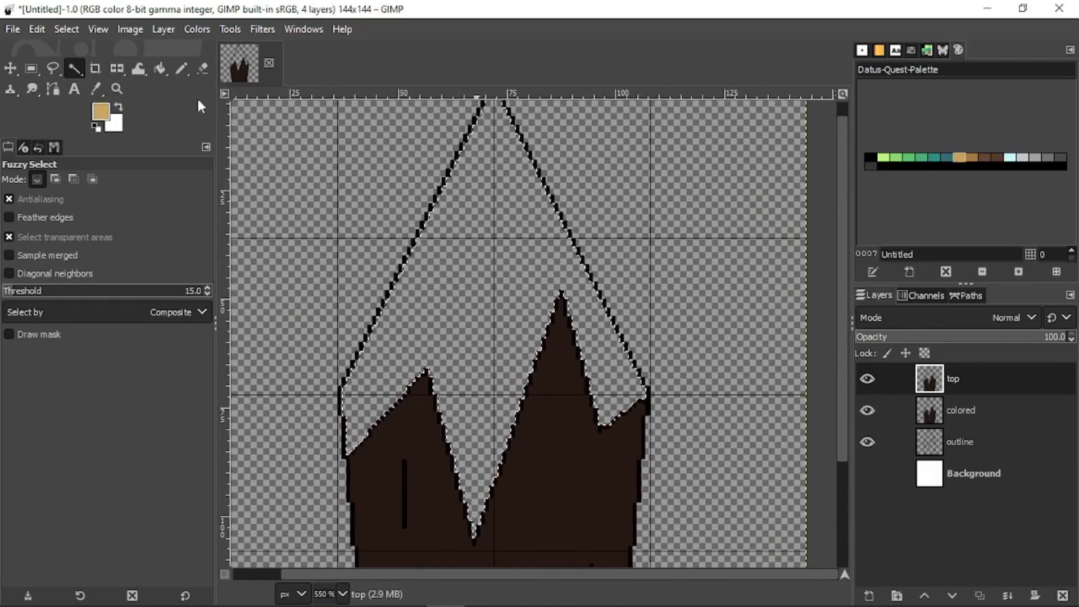
click(969, 159)
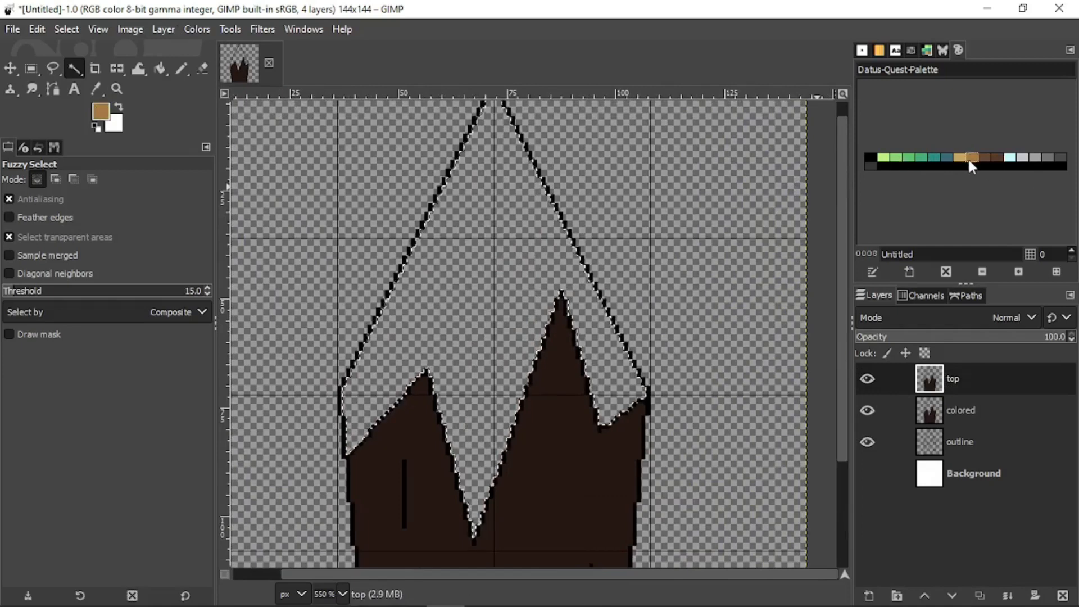
click(963, 159)
click(101, 112)
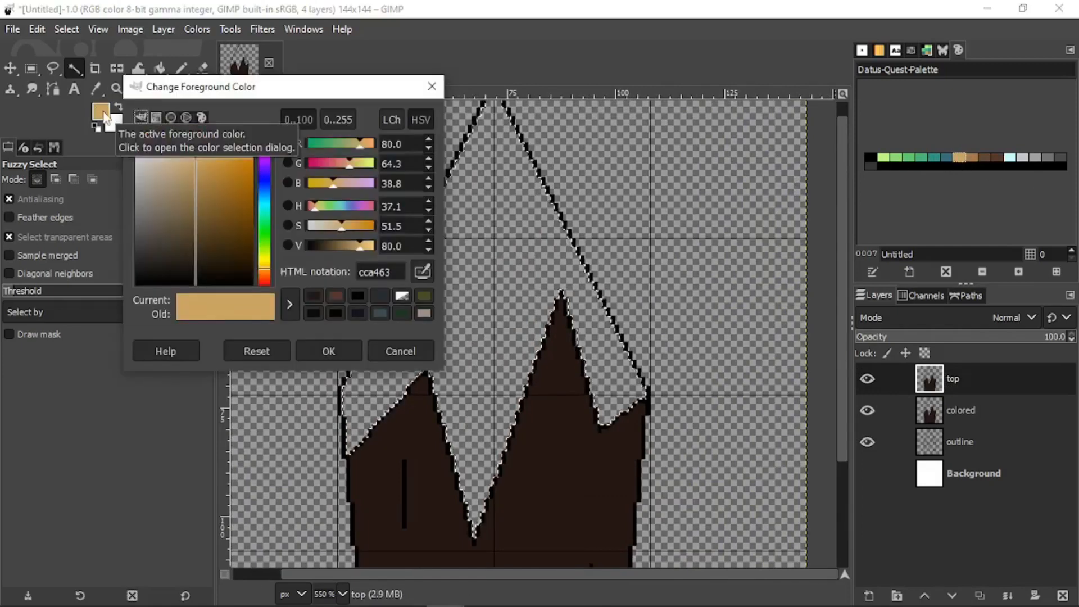
mouse_move(358, 253)
mouse_down()
mouse_move(348, 251)
mouse_move(373, 251)
mouse_move(351, 247)
mouse_move(364, 247)
mouse_up()
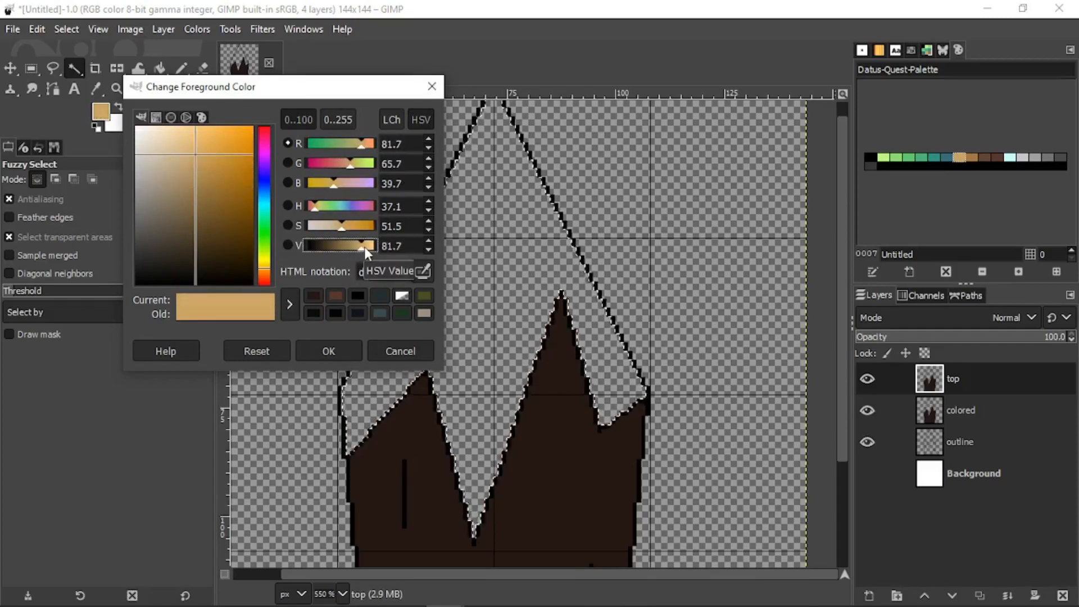
click(329, 351)
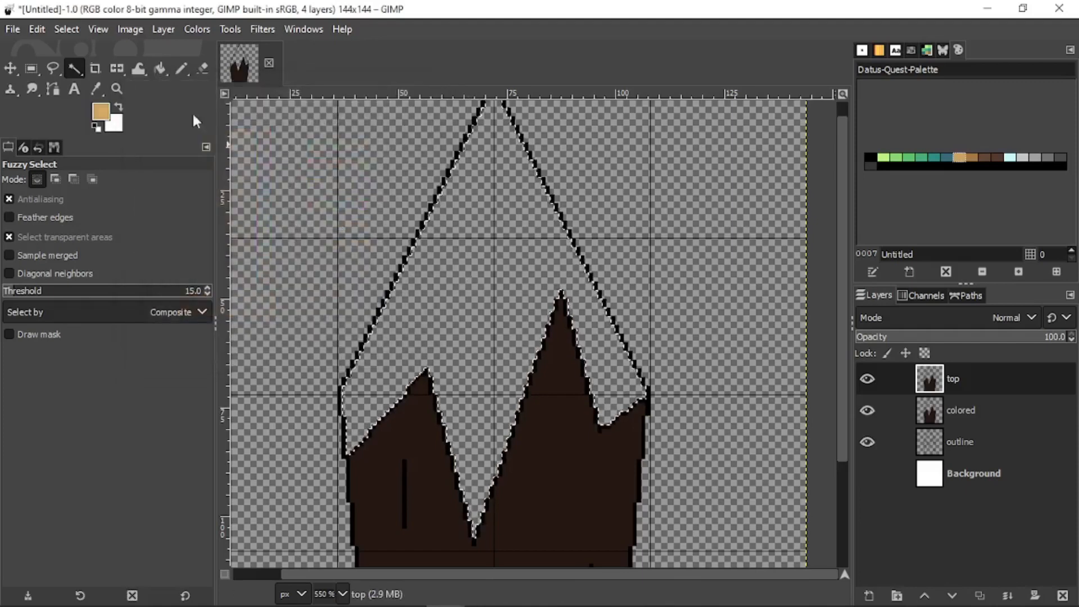
click(159, 68)
click(434, 258)
scroll(450, 281, down, 3)
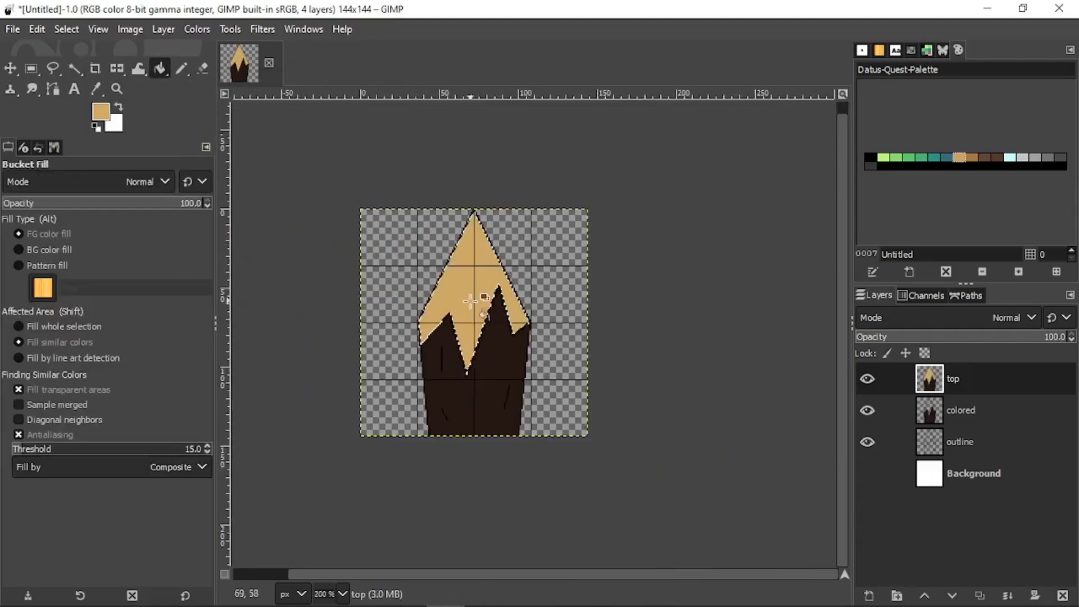
Step: Duplicate the top layer and set the foreground colour to the palette brown a57847, with the light tan as background
scroll(436, 275, up, 2)
scroll(432, 270, up, 3)
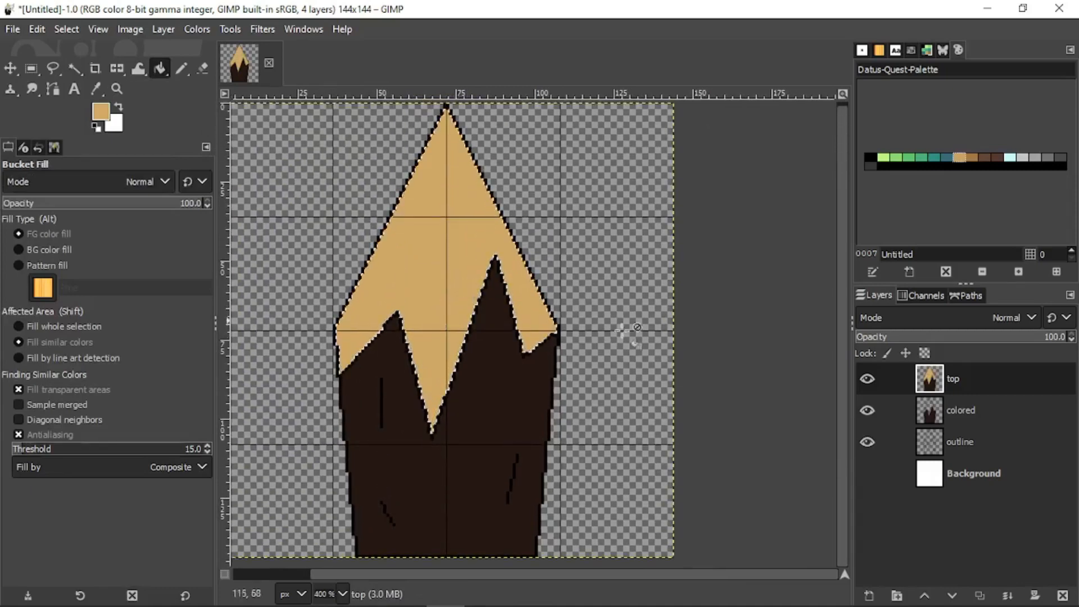
click(979, 596)
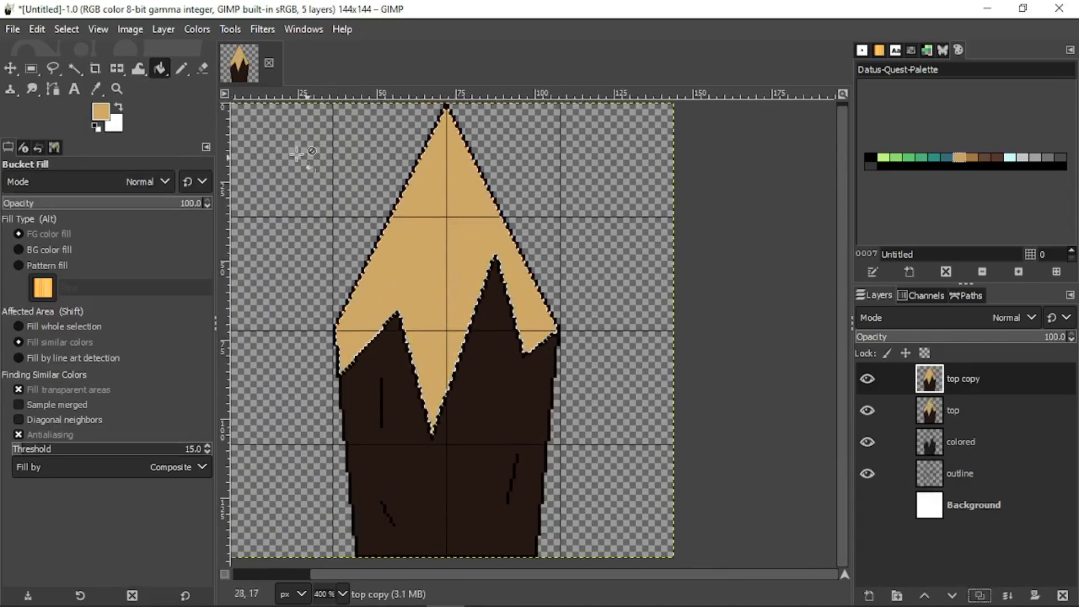
click(105, 118)
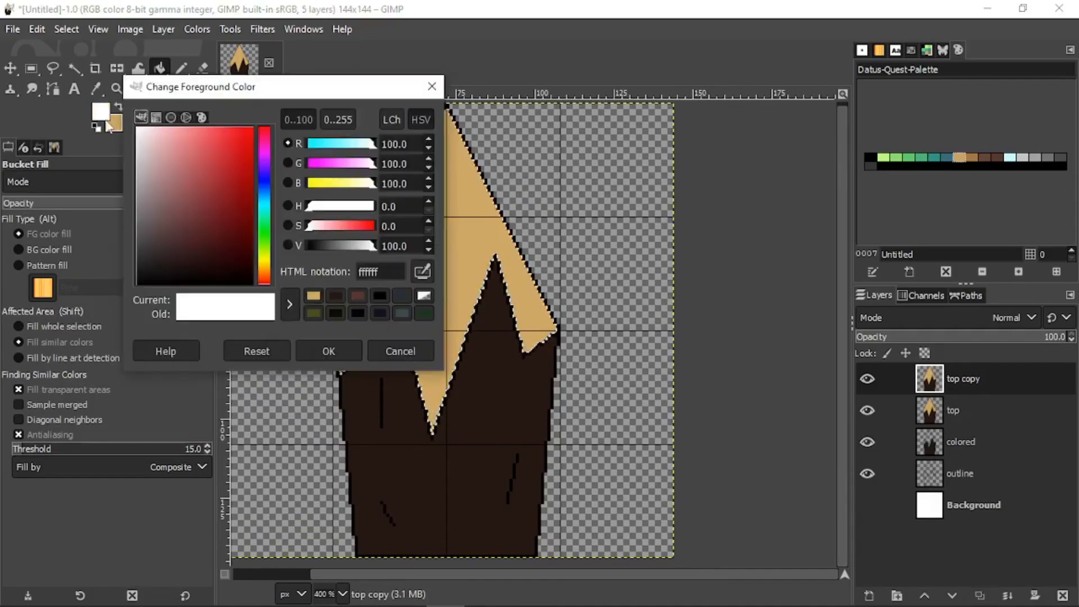
click(969, 159)
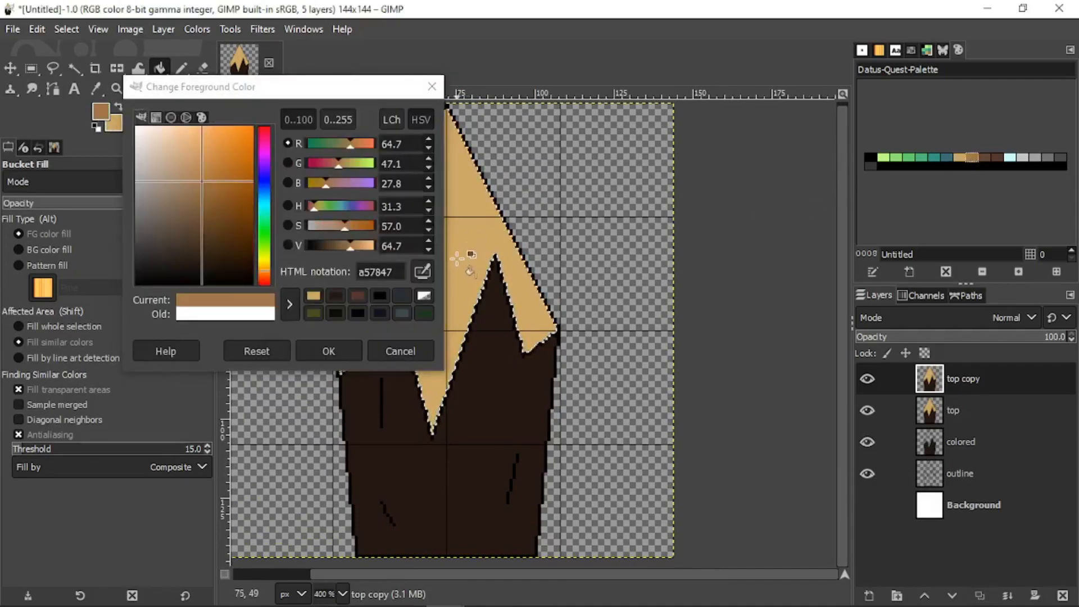
click(329, 351)
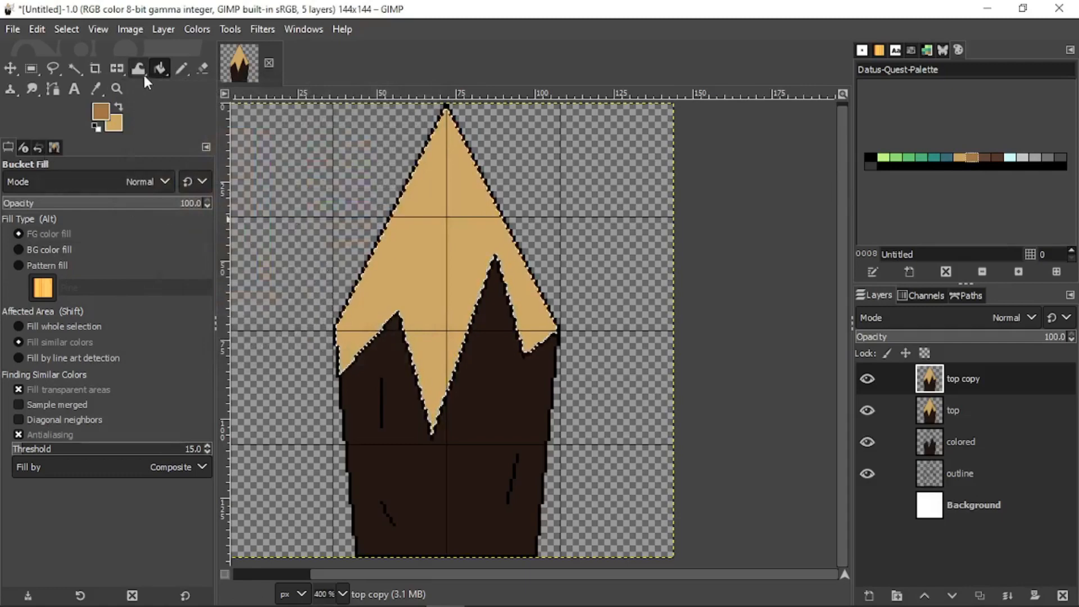
Step: Try a bi-linear FG to BG (Hardedge) gradient from brown to light tan diagonally across the selected tip
drag(152, 66, 210, 88)
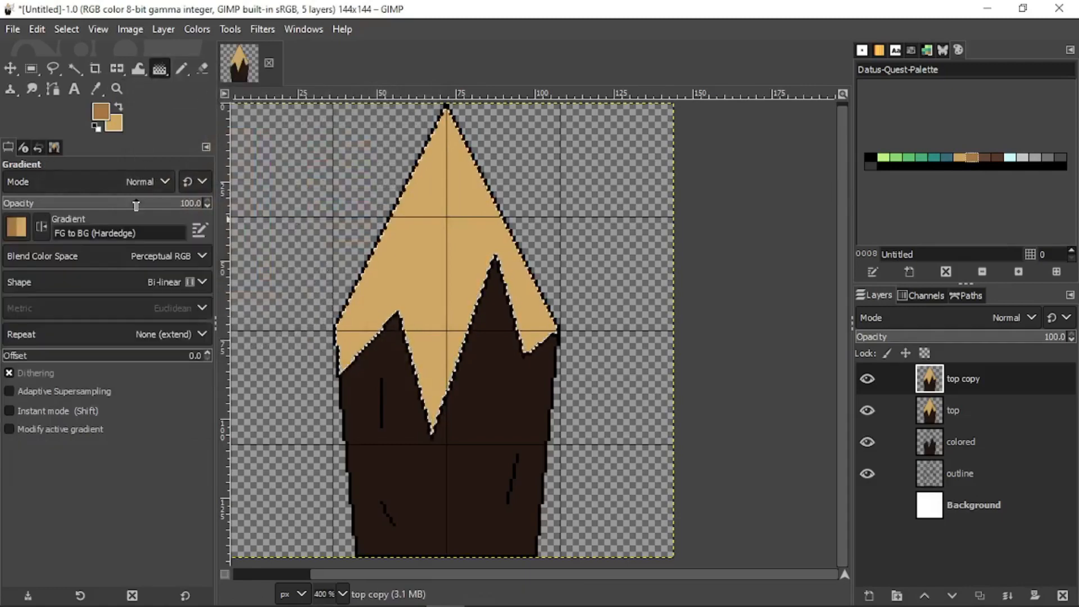
click(22, 231)
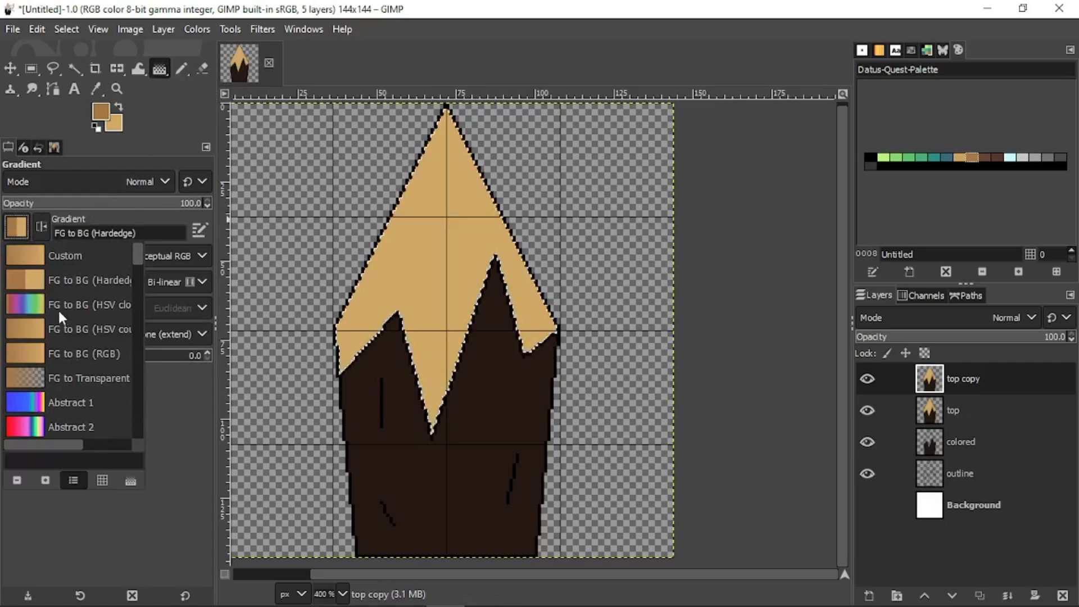
scroll(43, 382, down, 3)
scroll(43, 383, down, 4)
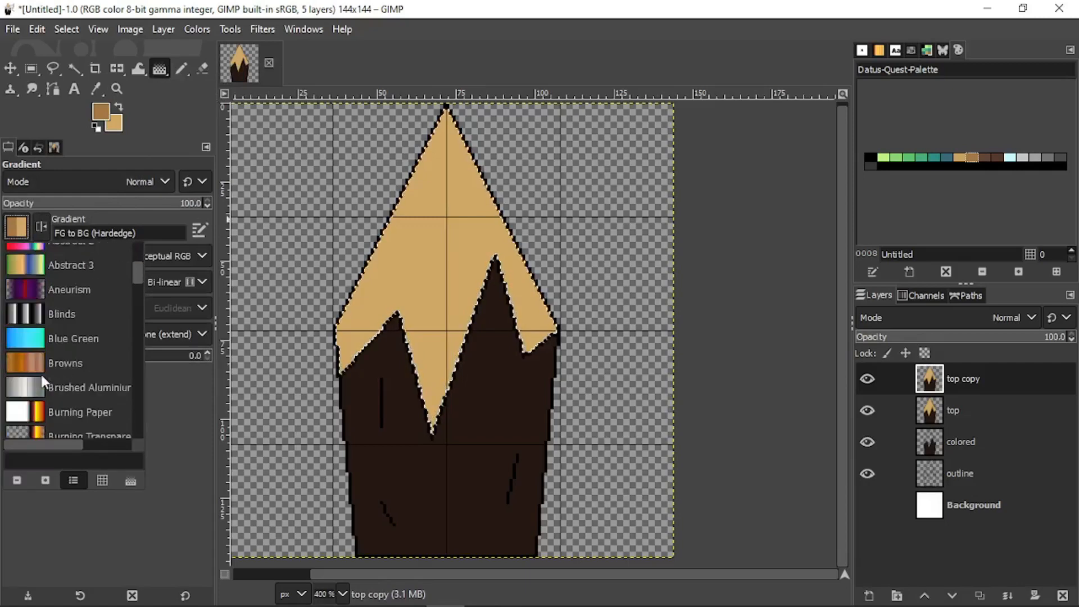
scroll(38, 377, up, 6)
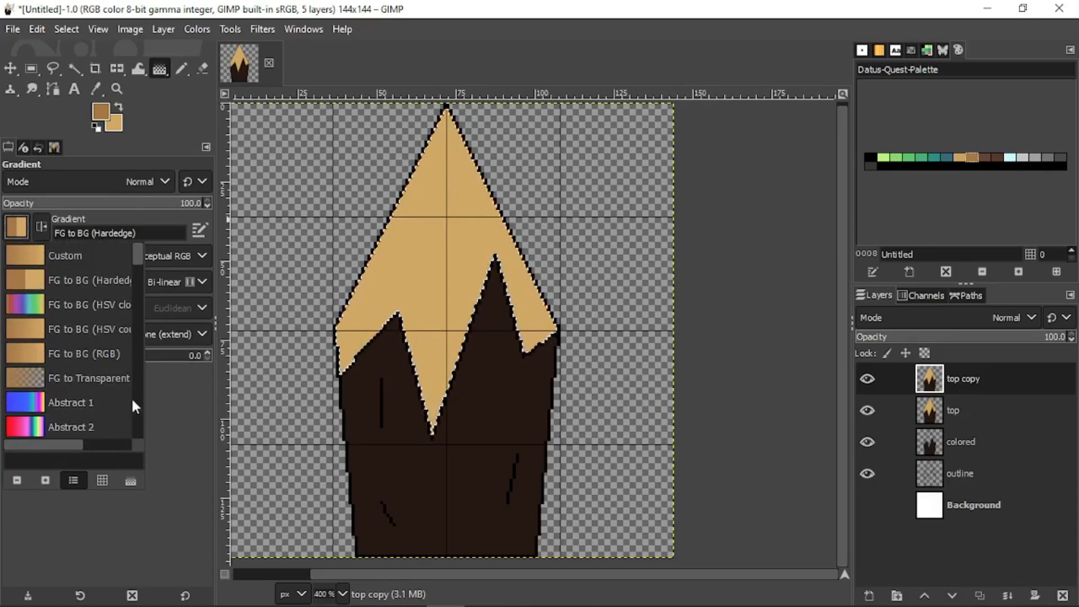
click(169, 397)
drag(580, 404, 244, 265)
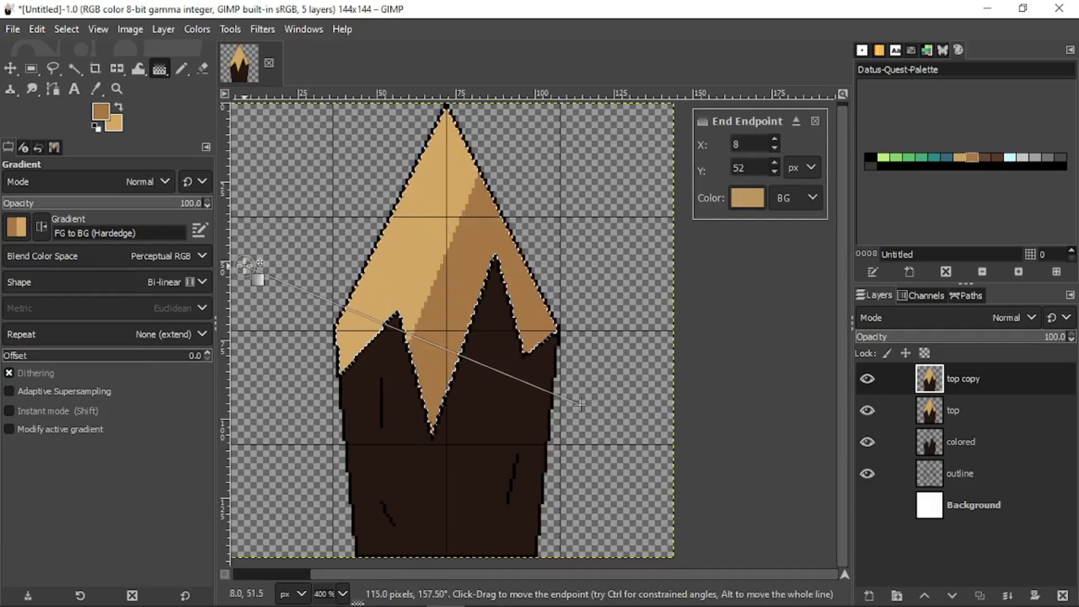
click(867, 413)
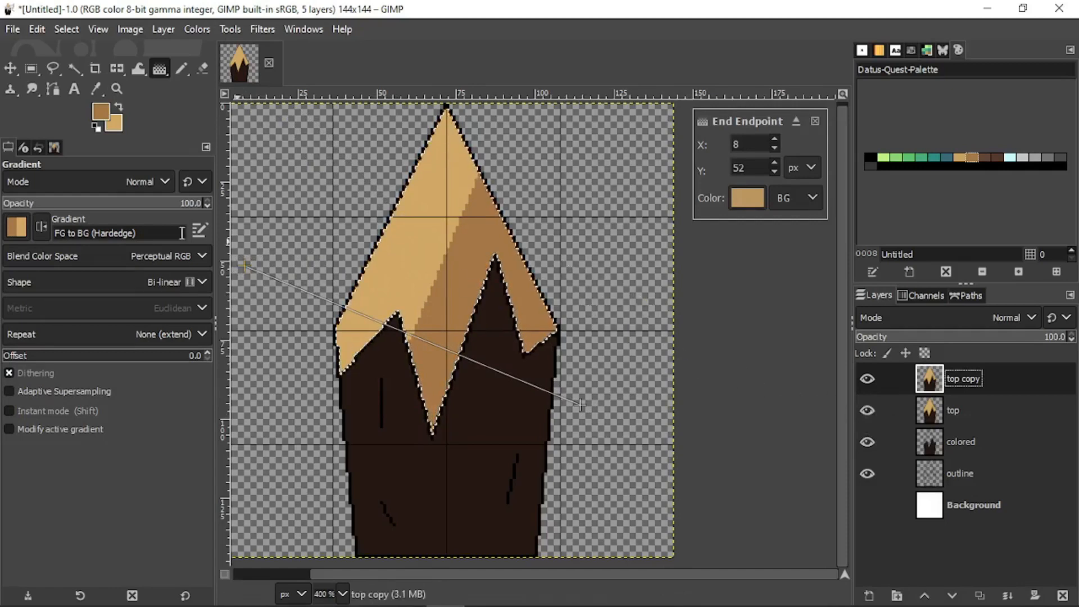
Step: Try the FG to Transparent gradient across the selected tip, then undo it
click(17, 231)
click(45, 376)
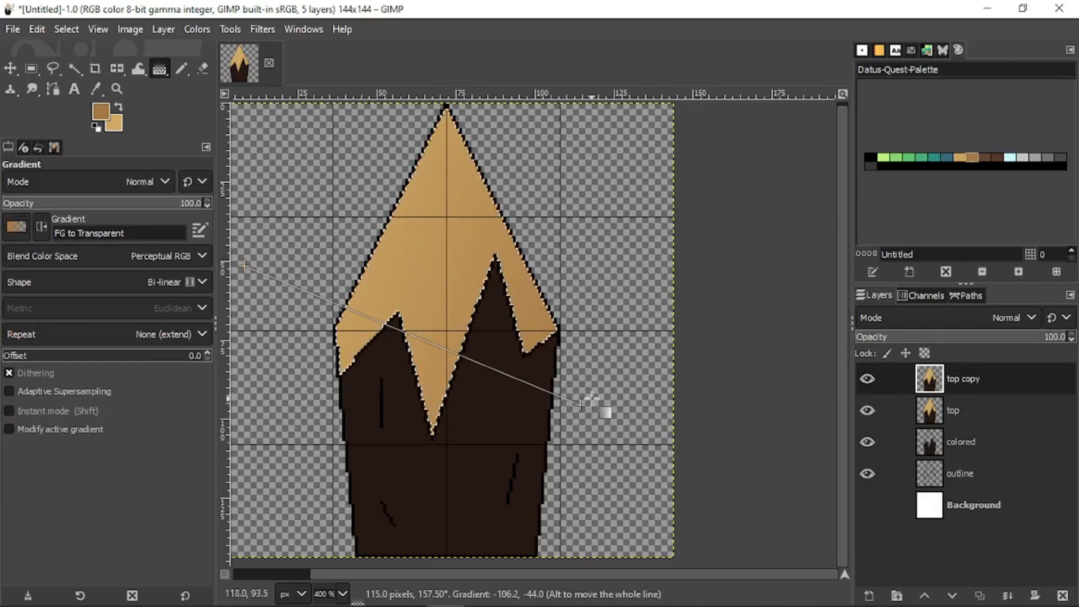
key(ctrl+z)
drag(610, 368, 356, 201)
key(ctrl+z)
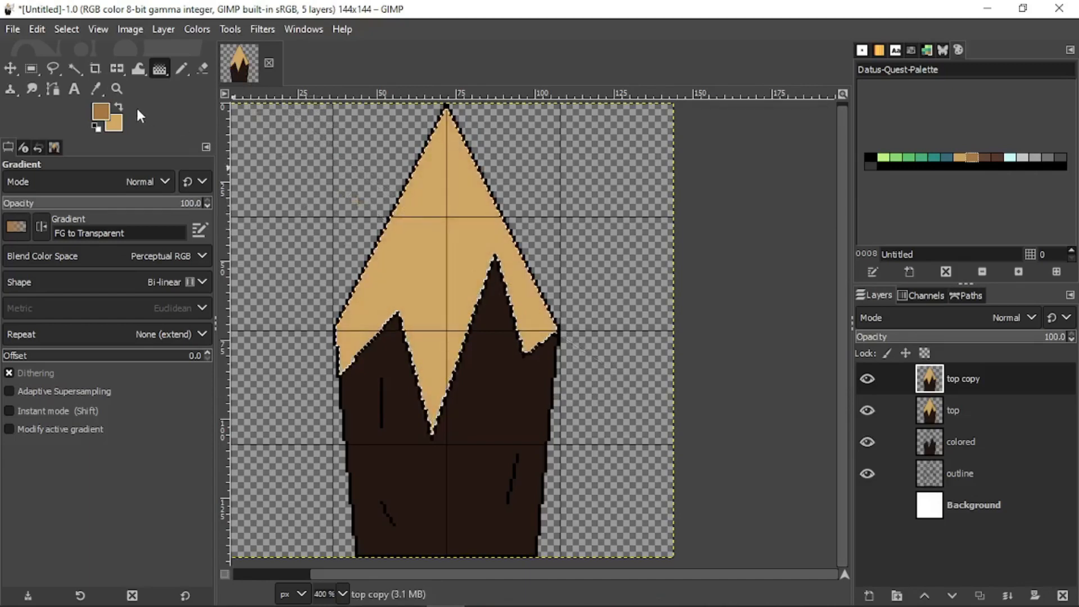
Step: Try a bi-linear FG to BG (HSV counter-clockwise) gradient diagonally across the selected tip
click(17, 228)
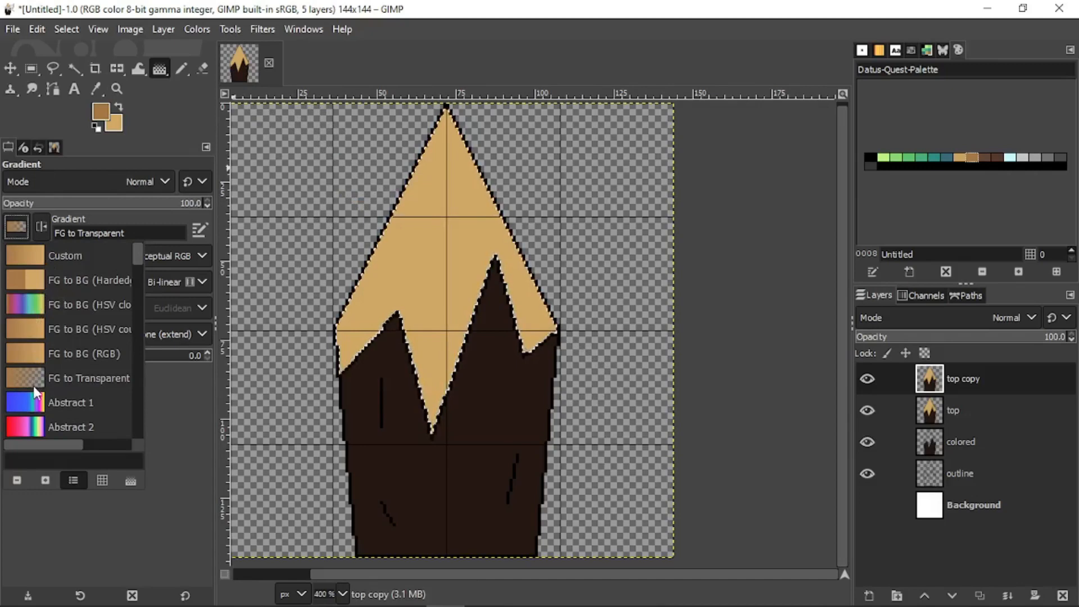
scroll(35, 392, down, 3)
scroll(54, 365, up, 3)
click(32, 331)
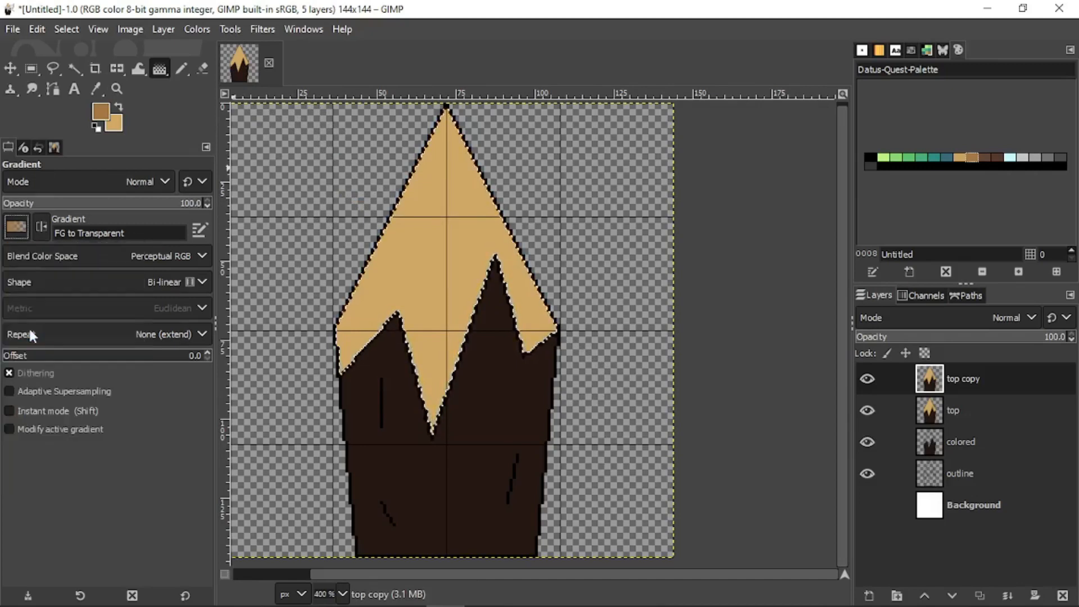
drag(624, 454, 409, 201)
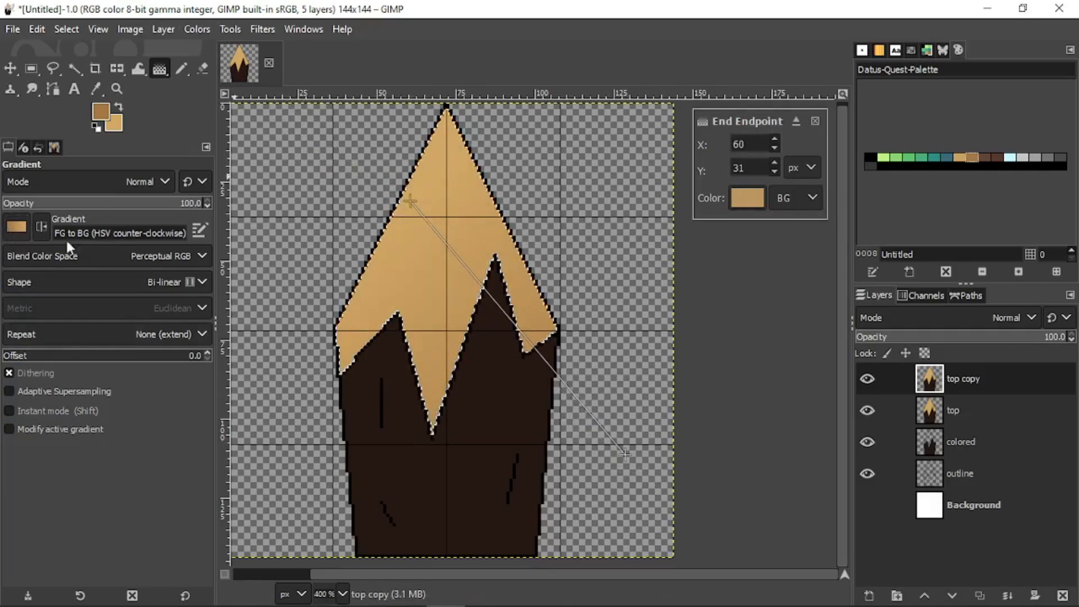
Step: Try the gradient with a Radial shape on the selected tip
click(191, 284)
click(60, 341)
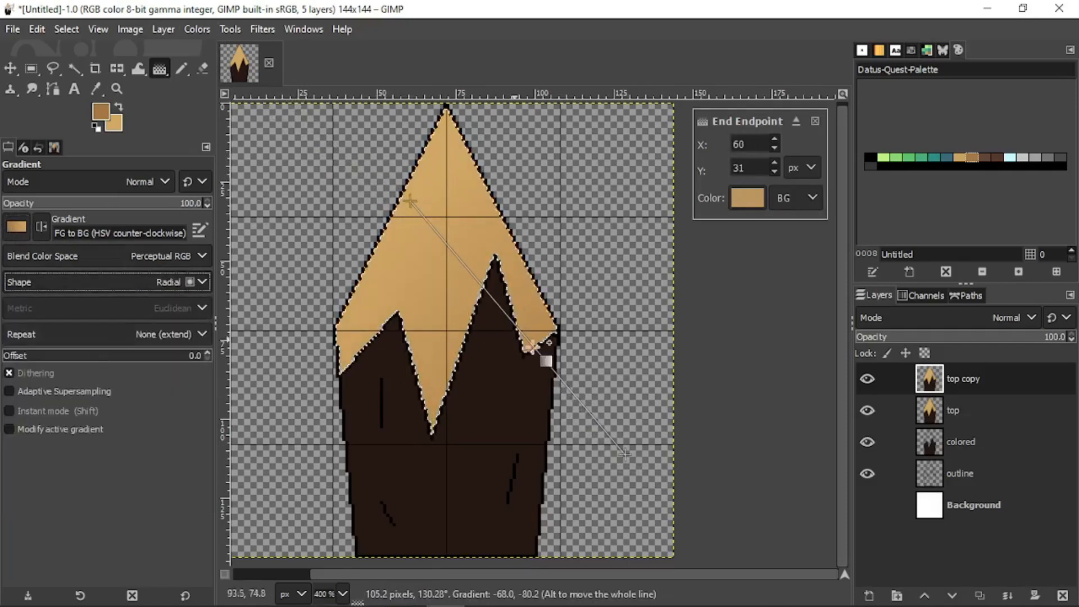
click(590, 351)
key(Escape)
drag(607, 369, 441, 322)
key(Return)
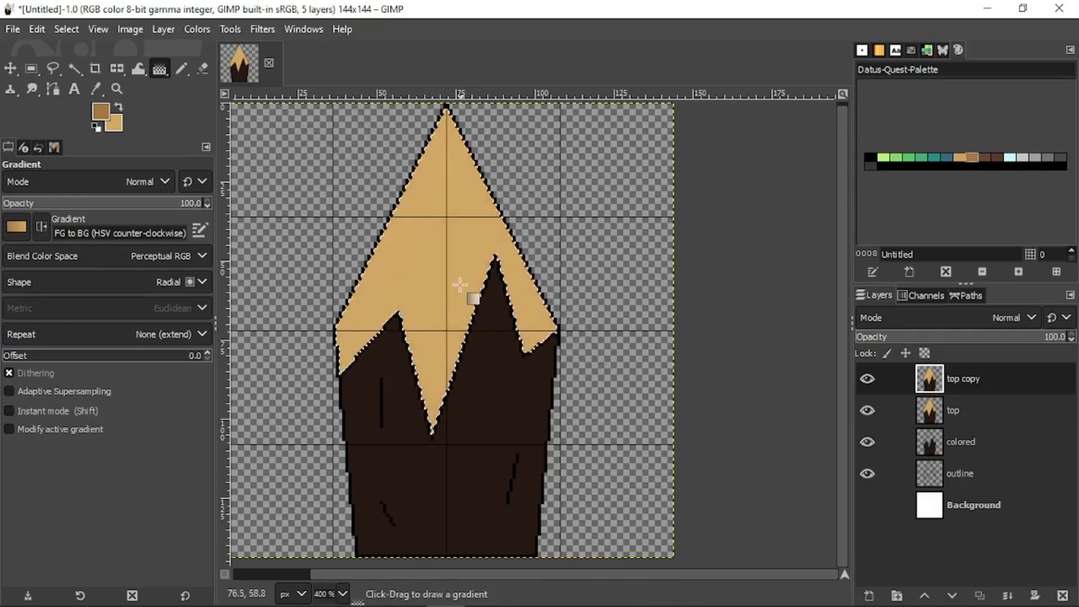
Step: Clear the selection and rename the "top copy" layer to "topshadow"
click(67, 28)
click(83, 72)
key(n)
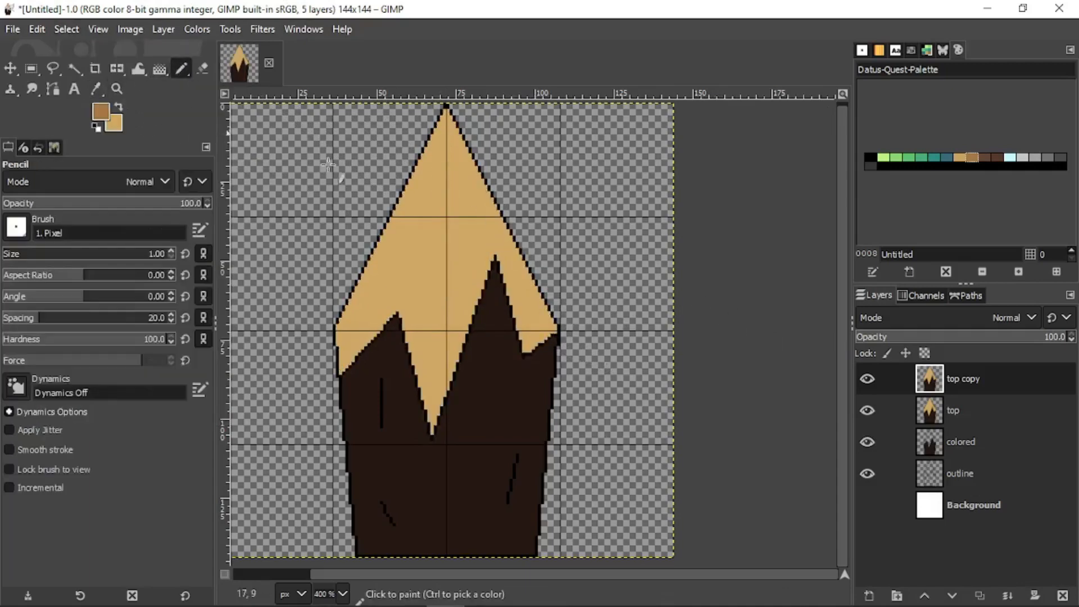
scroll(455, 242, up, 2)
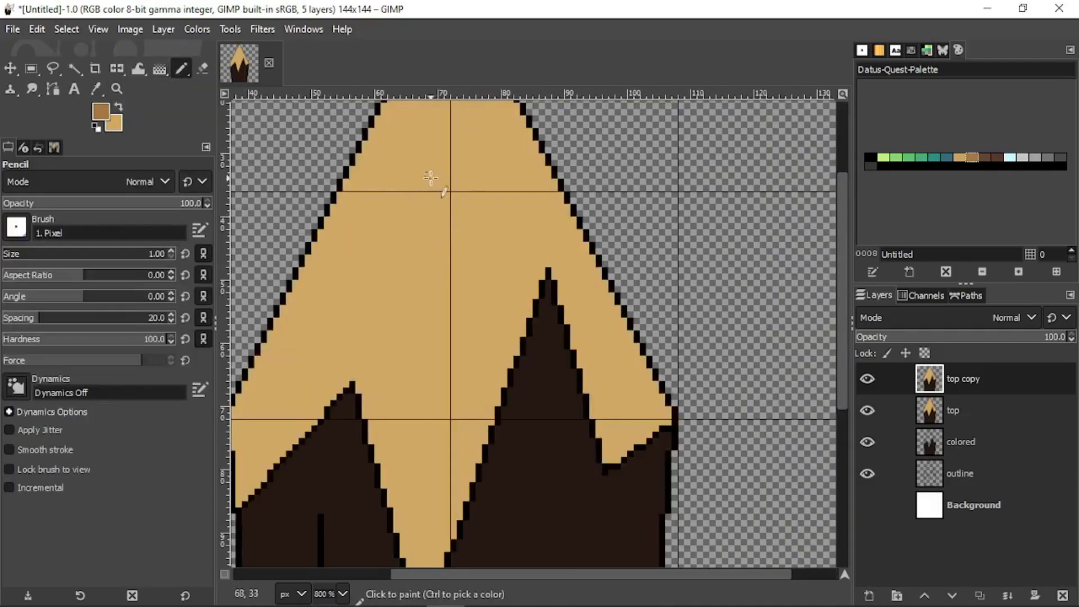
drag(447, 182, 446, 332)
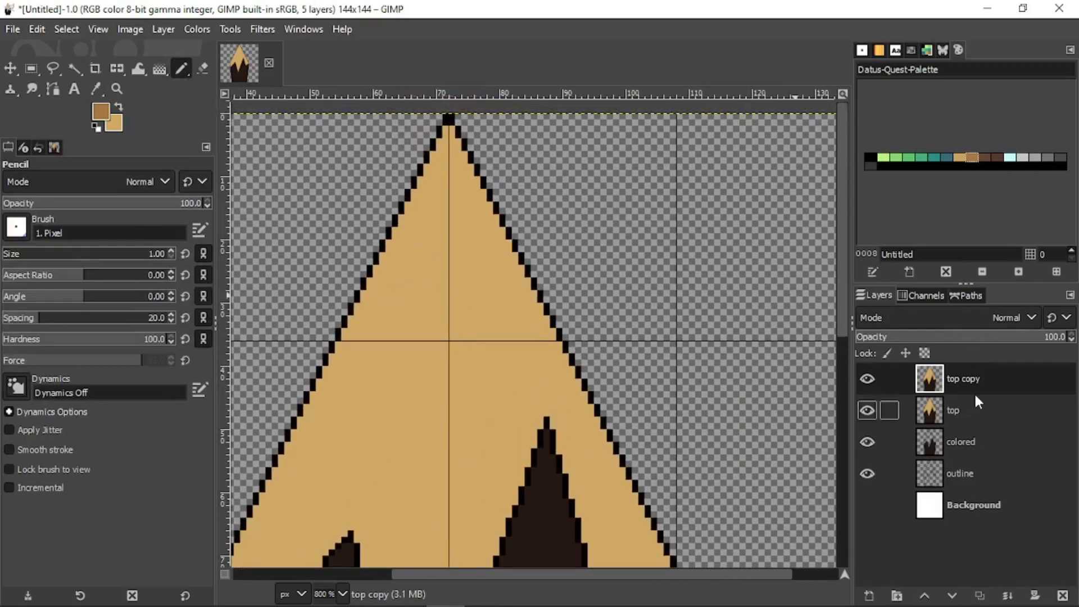
double_click(980, 379)
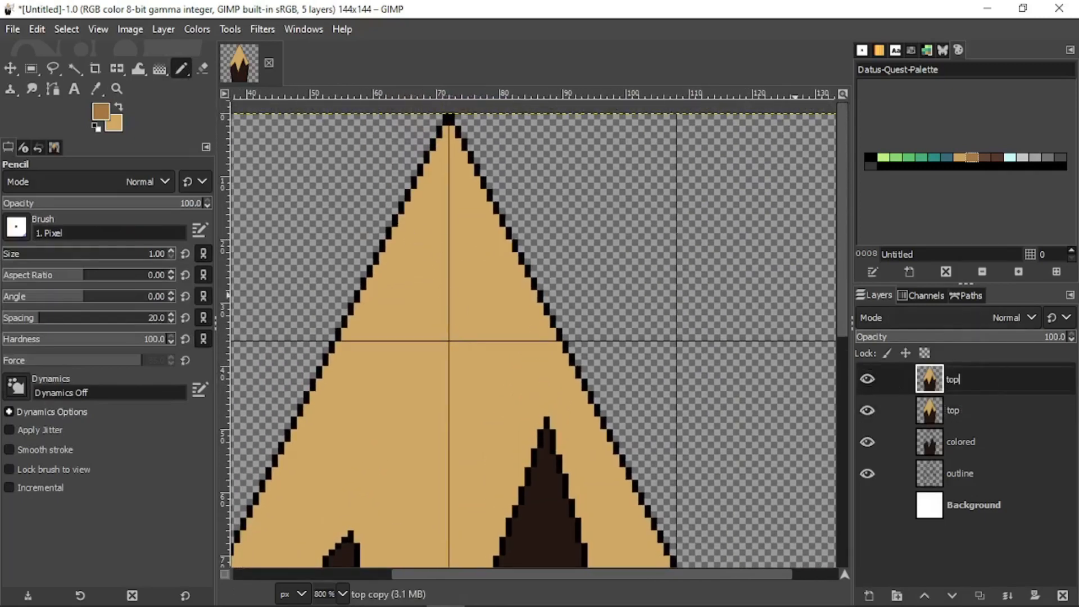
text(topshadow)
key(Return)
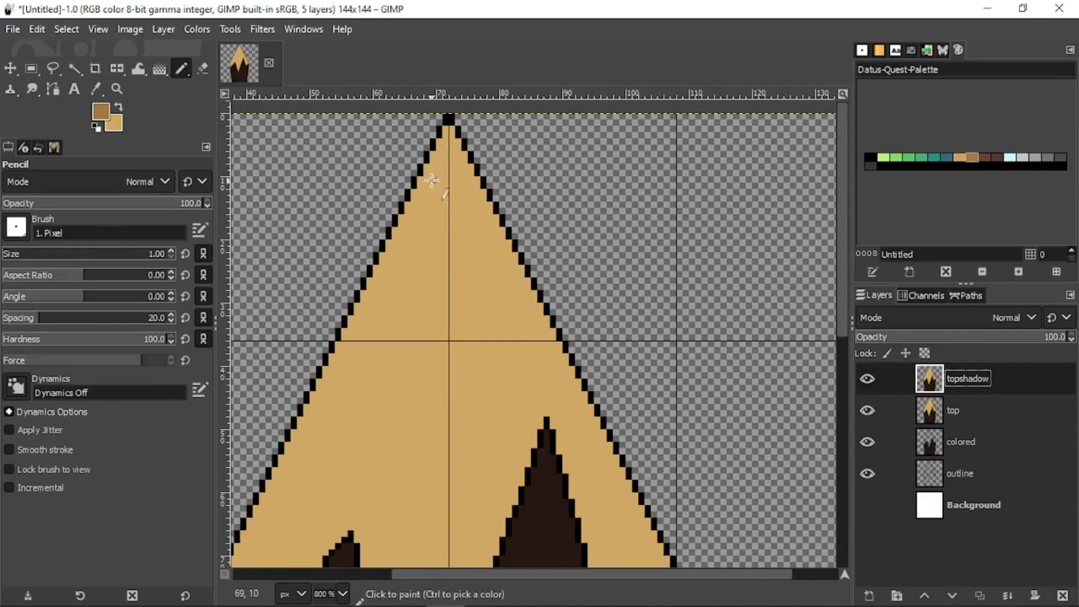
Step: Pencil the start of a jagged brown shadow line down from the tip's point, undoing the last strokes
drag(441, 155, 441, 243)
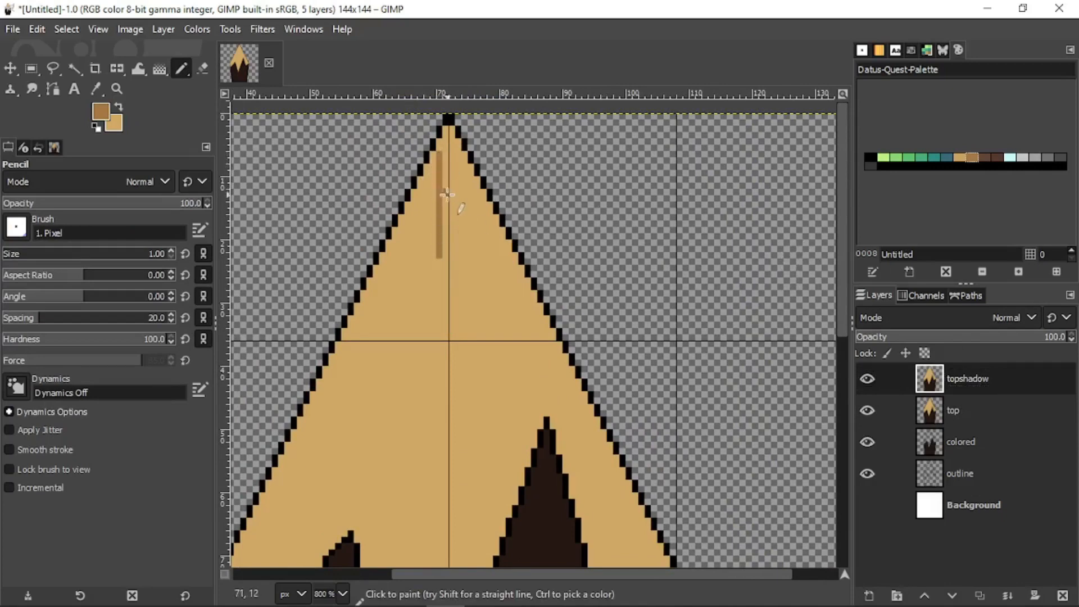
mouse_move(447, 194)
mouse_down()
mouse_move(451, 318)
mouse_move(444, 261)
mouse_move(461, 353)
mouse_up()
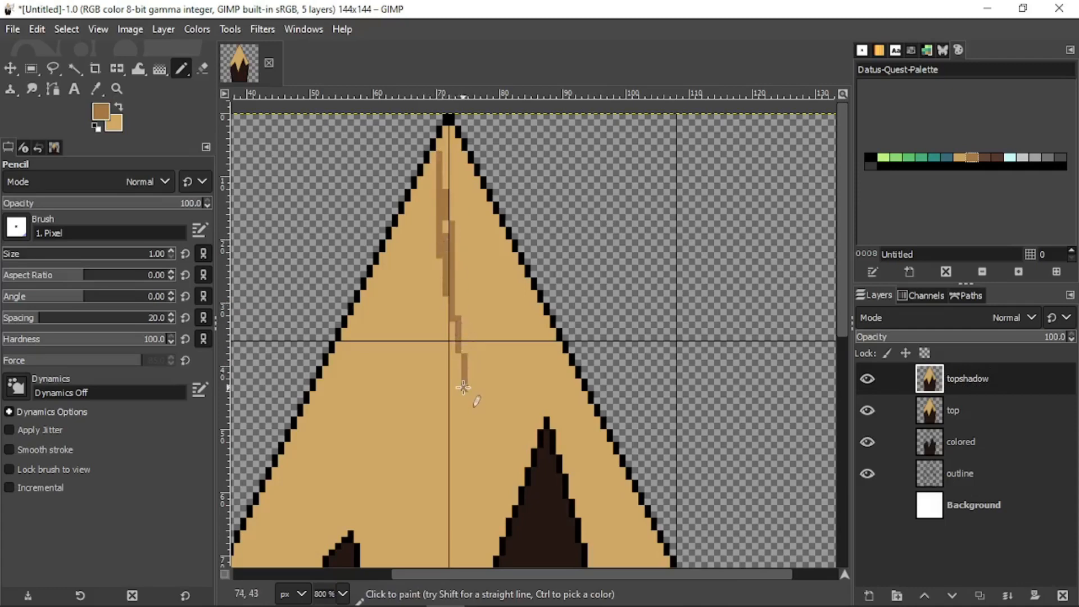
key(ctrl+z)
key(ctrl+z)
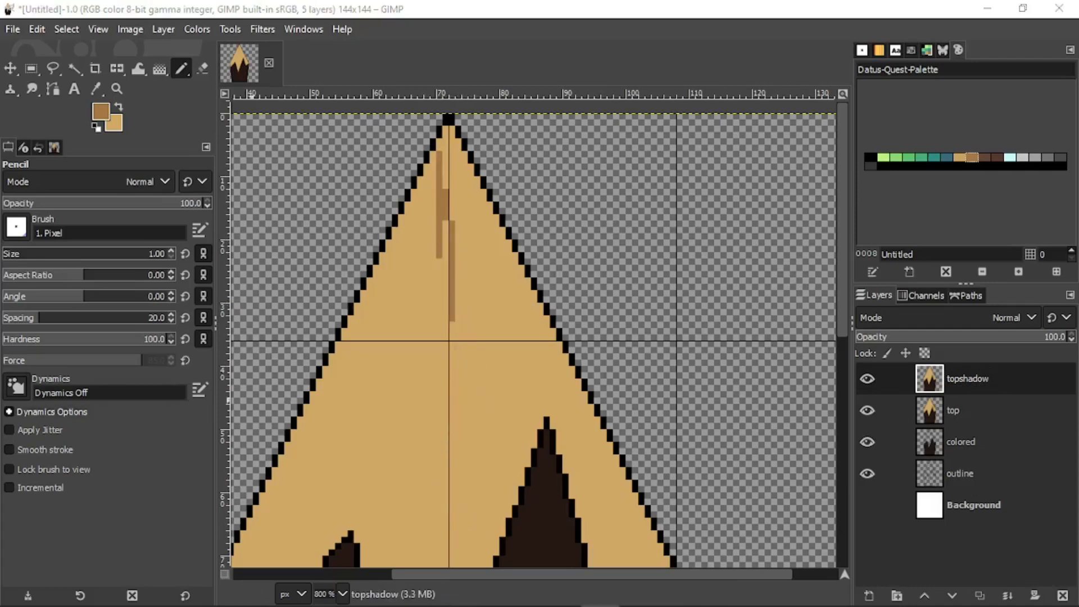
scroll(352, 277, down, 5)
scroll(357, 288, down, 3)
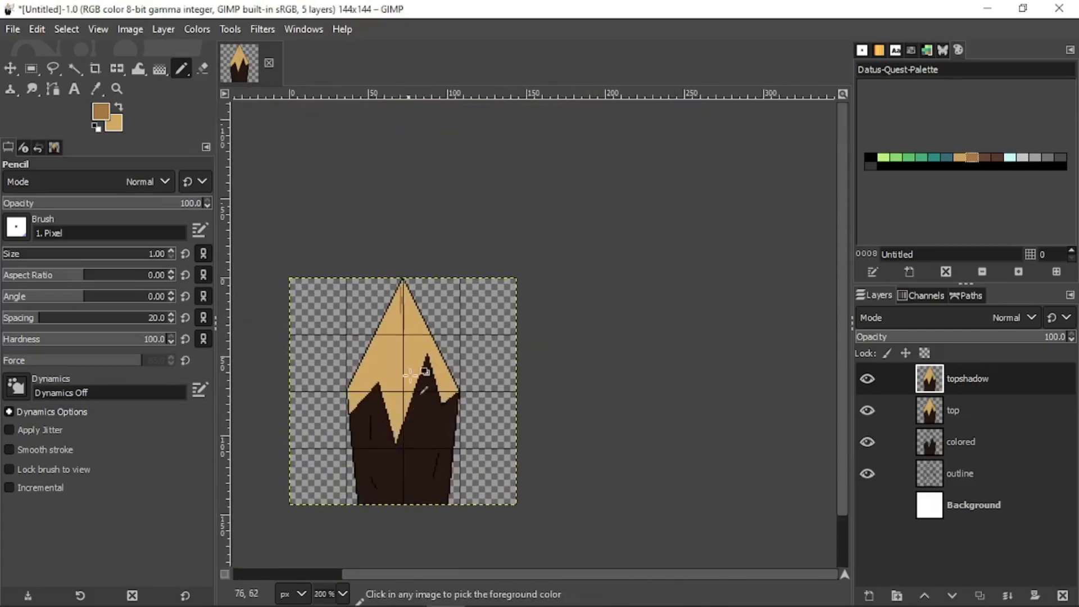
Step: Extend the brown pencil line down towards the zigzag and branch it along the inner left side of the central lower spike
scroll(369, 241, up, 2)
scroll(369, 240, up, 3)
drag(401, 204, 436, 463)
drag(435, 465, 408, 288)
drag(408, 290, 444, 445)
drag(444, 445, 428, 271)
mouse_move(431, 268)
mouse_down()
mouse_move(407, 437)
mouse_move(418, 441)
mouse_move(460, 251)
mouse_move(449, 231)
mouse_move(468, 283)
mouse_move(462, 307)
mouse_up()
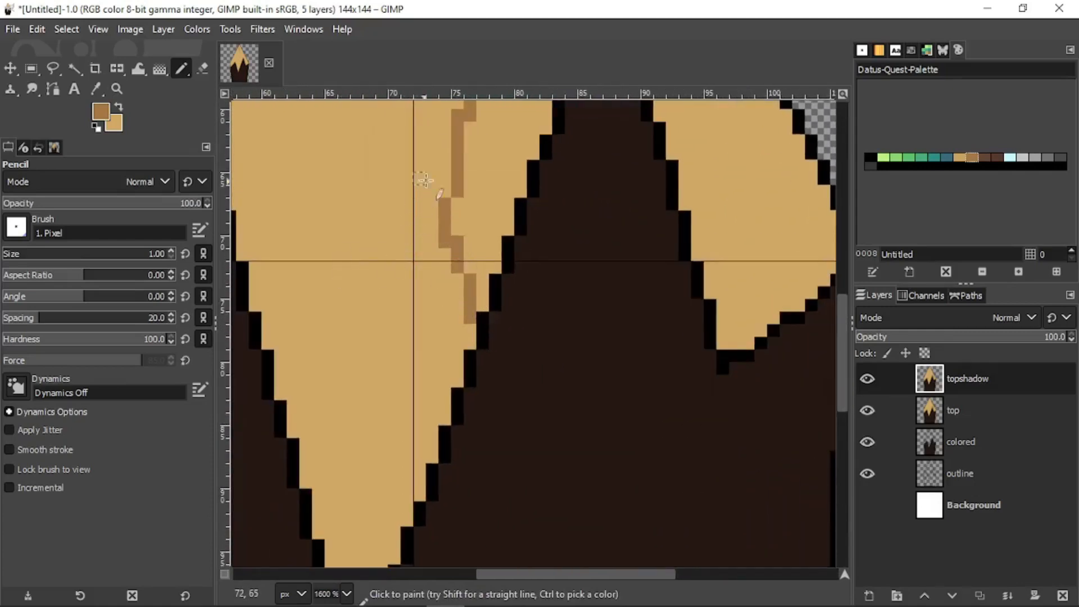
mouse_move(424, 180)
mouse_down()
mouse_move(335, 287)
mouse_move(328, 375)
mouse_move(309, 416)
mouse_move(312, 477)
mouse_move(358, 367)
mouse_move(353, 398)
mouse_up()
mouse_move(352, 397)
mouse_down()
mouse_move(361, 323)
mouse_move(352, 347)
mouse_move(362, 425)
mouse_up()
ctrl+click(352, 419)
click(340, 399)
key(ctrl+z)
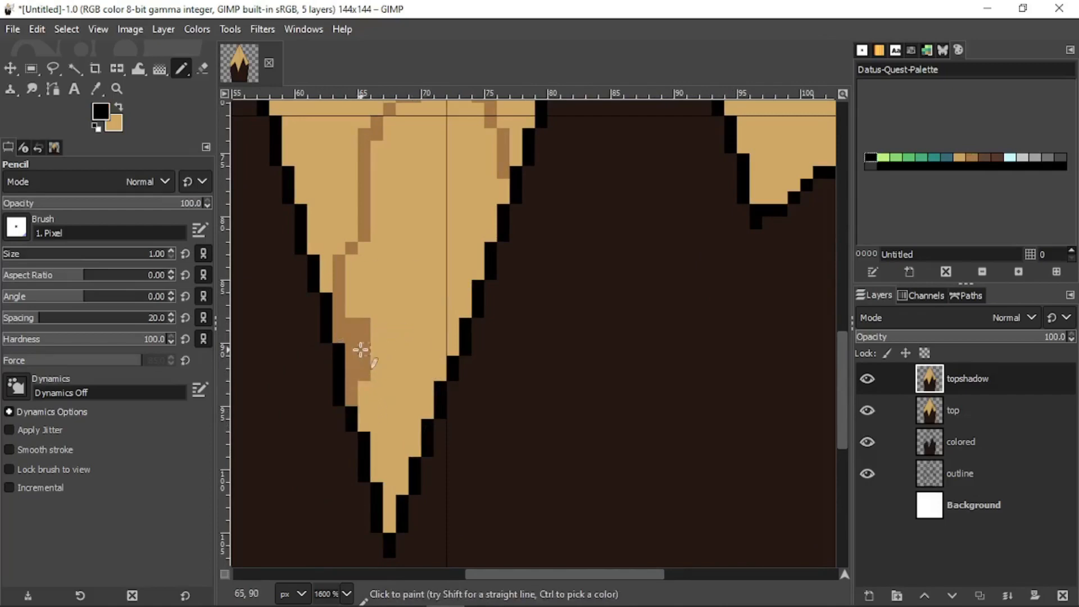
drag(363, 387, 365, 425)
key(ctrl+z)
click(364, 361)
Step: Pick the shadow brown from the drawing and pencil-shade the pointed lower end of the central spike
ctrl+click(358, 346)
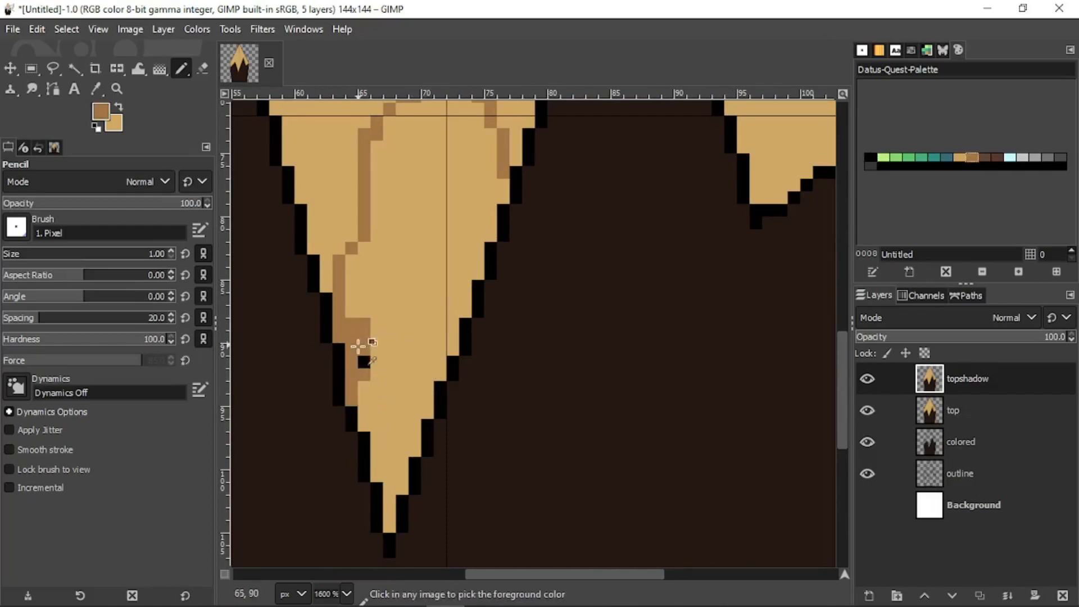
mouse_move(358, 346)
mouse_down()
mouse_move(392, 524)
mouse_move(413, 290)
mouse_move(386, 426)
mouse_move(416, 256)
mouse_move(385, 375)
mouse_move(391, 290)
mouse_move(370, 393)
mouse_move(389, 300)
mouse_move(384, 408)
mouse_move(370, 396)
mouse_move(378, 284)
mouse_up()
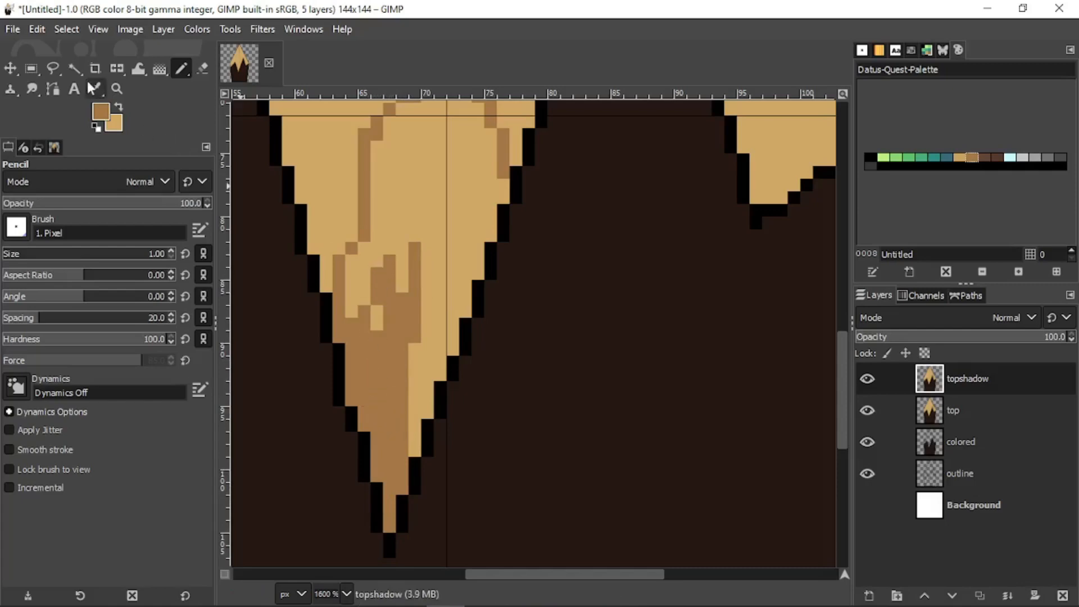
Step: Try filling the enclosed light tan area of the central spike with a radial FG to BG (HSV counter-clockwise) gradient
click(74, 68)
click(437, 185)
ctrl+scroll(440, 181, down, 4)
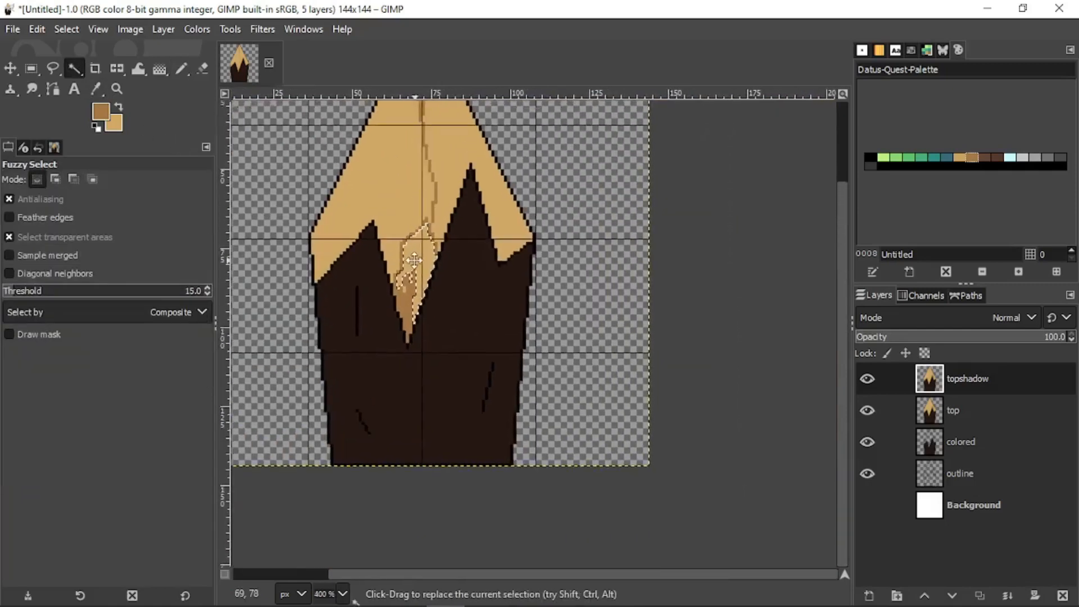
click(159, 68)
drag(482, 316, 277, 136)
key(Return)
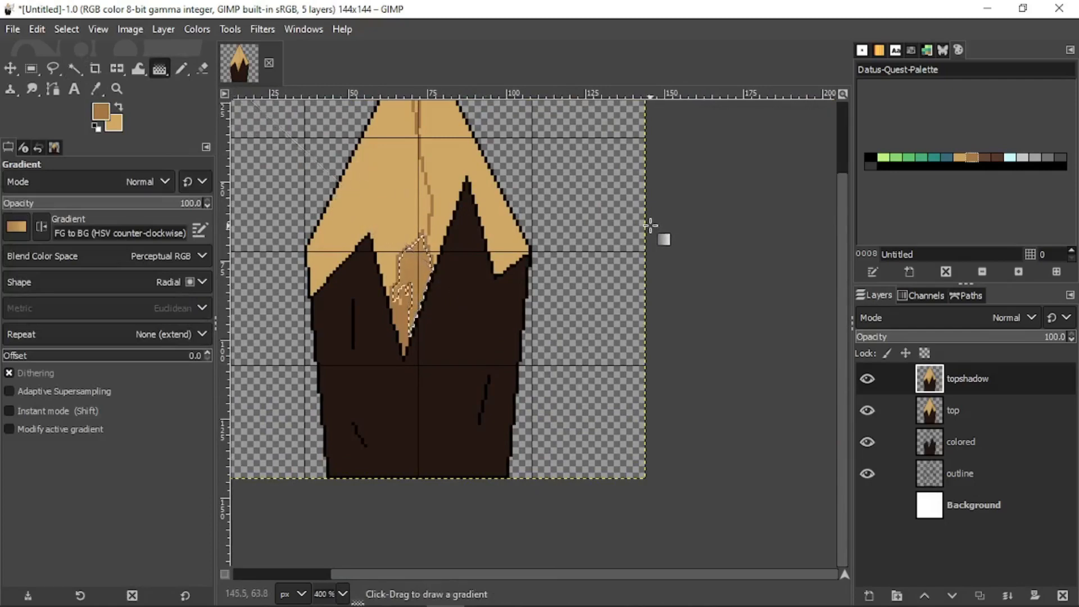
ctrl+scroll(523, 242, up, 3)
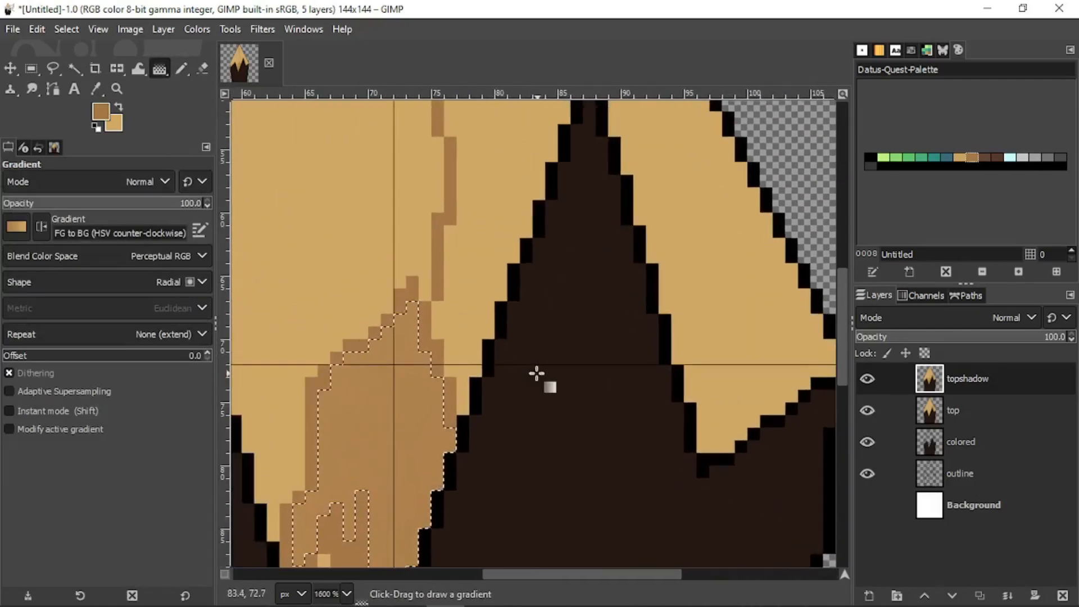
ctrl+scroll(538, 365, down, 4)
ctrl+scroll(537, 356, up, 2)
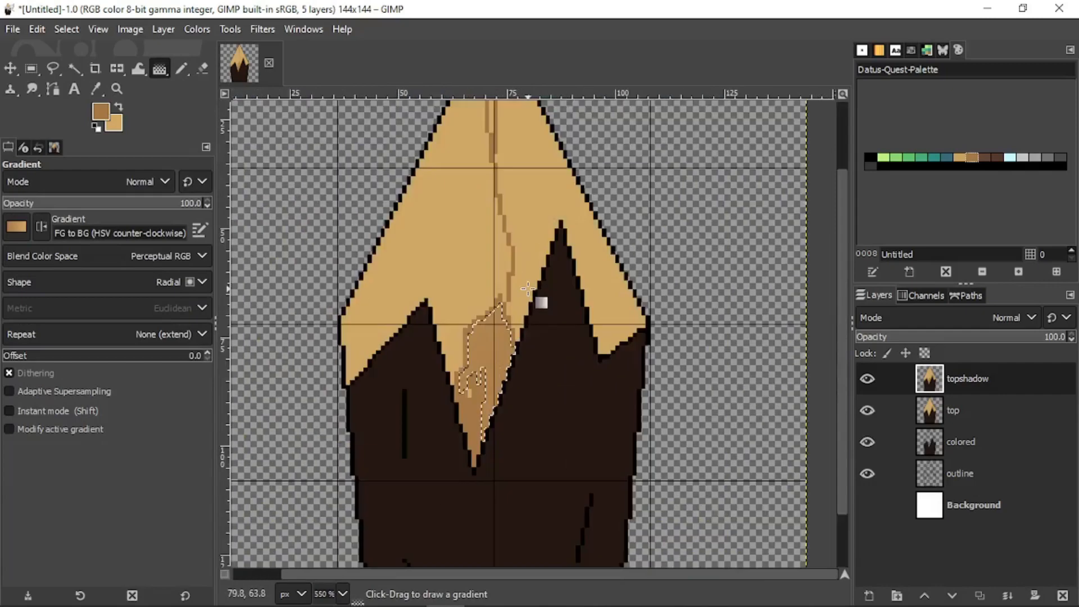
key(ctrl+shift+a)
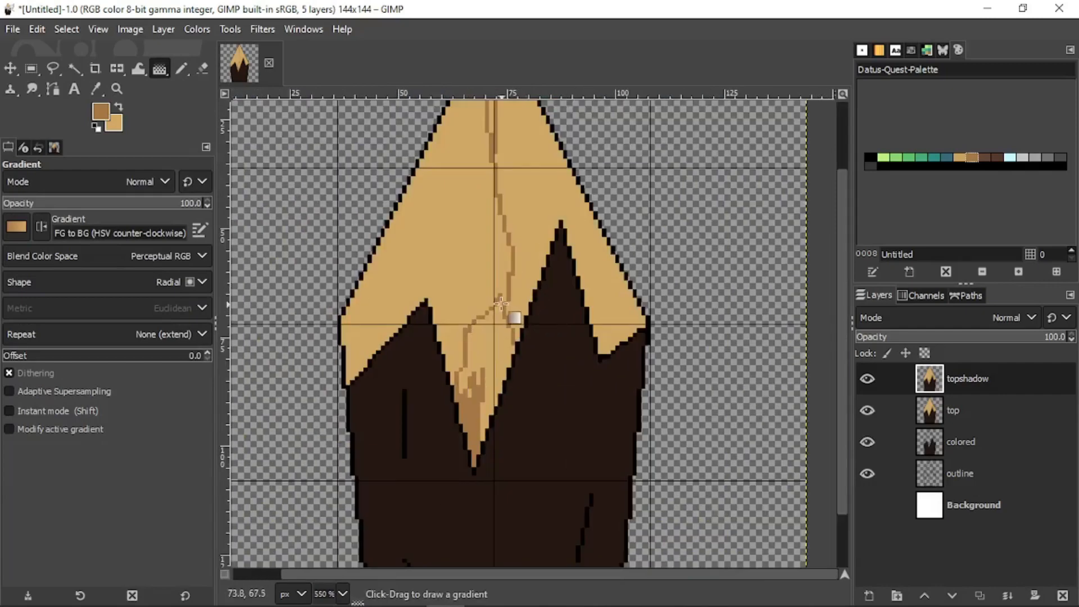
Step: Fuzzy-select the enclosed light tan area of the central spike and bucket-fill it with the shadow brown
click(75, 68)
click(500, 336)
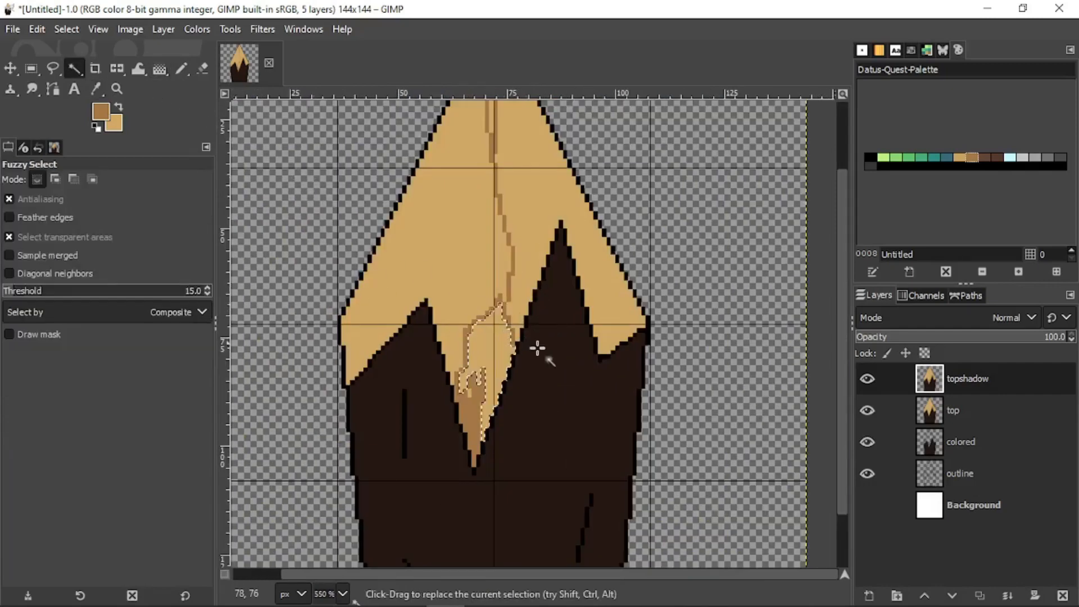
click(217, 69)
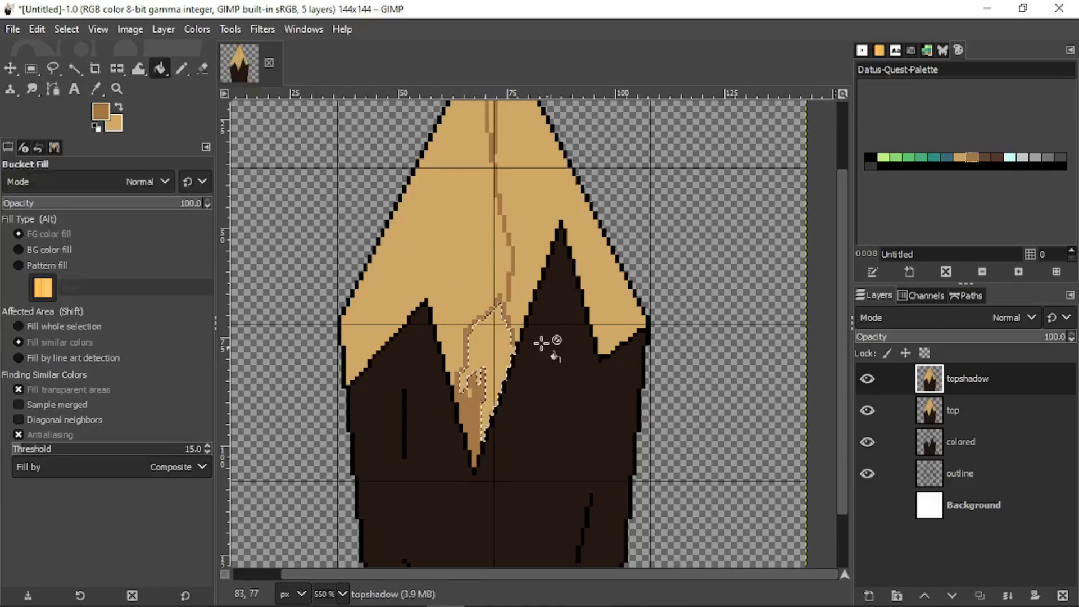
click(501, 335)
Step: Fuzzy-select the light tan area of the tip to the right of the brown pencil line and bucket-fill it with the shadow brown
scroll(501, 335, up, 3)
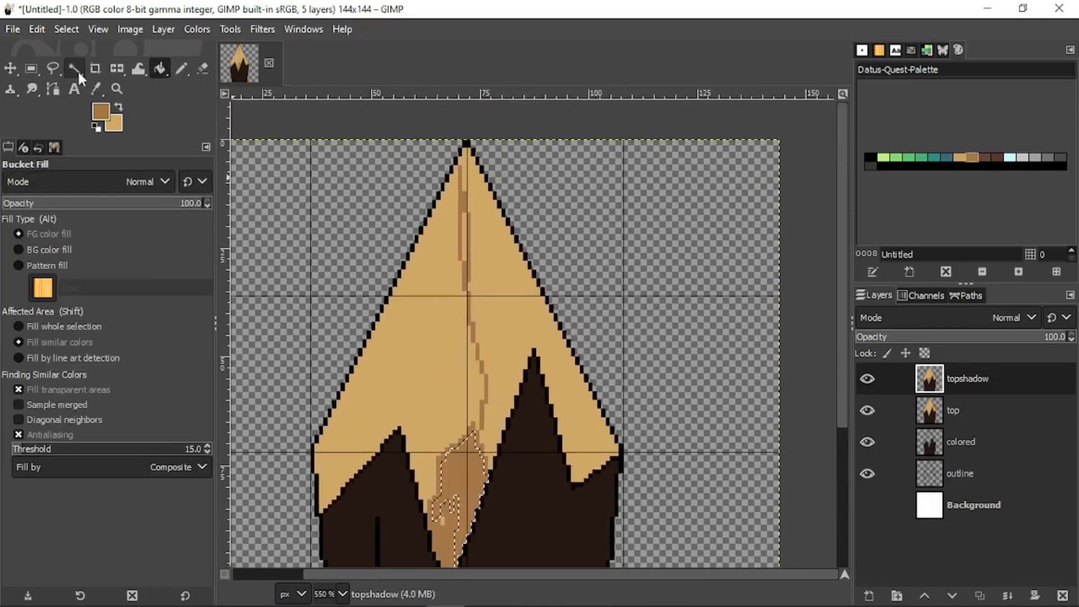
click(75, 68)
click(537, 309)
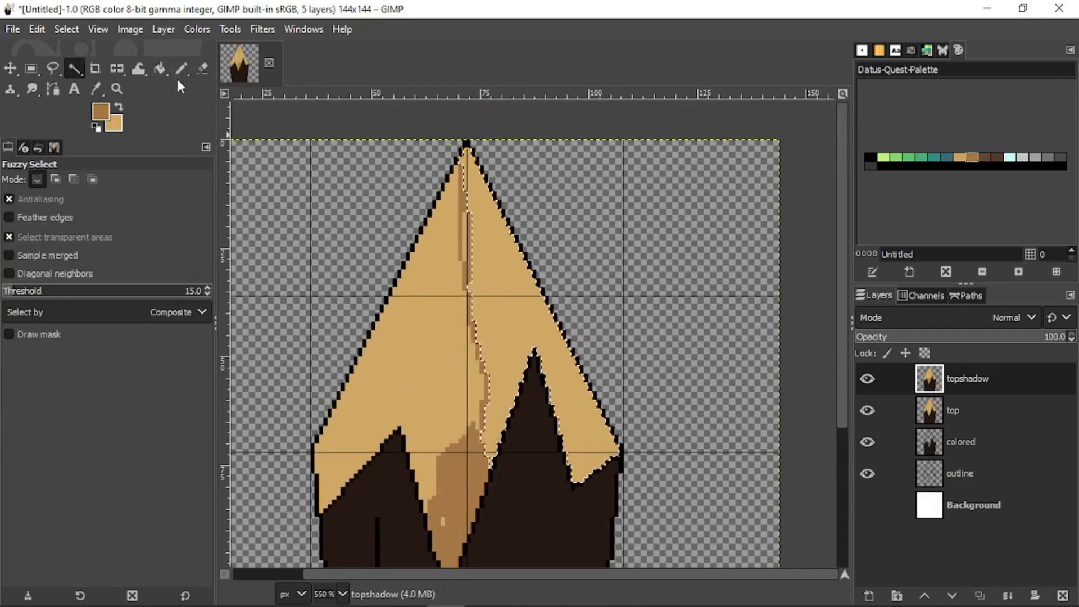
click(178, 72)
click(161, 69)
click(513, 296)
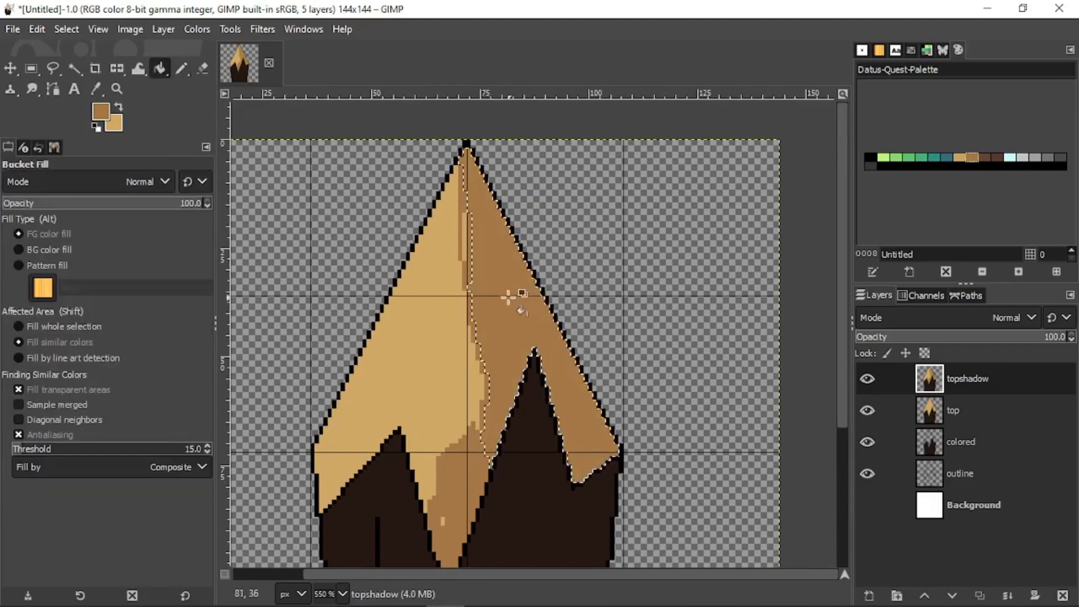
scroll(513, 301, down, 4)
Step: Clear the selection, then pencil the leftover tan gaps beside the centre line brown, extending the shadow to the tip's upper left outline
scroll(492, 302, up, 5)
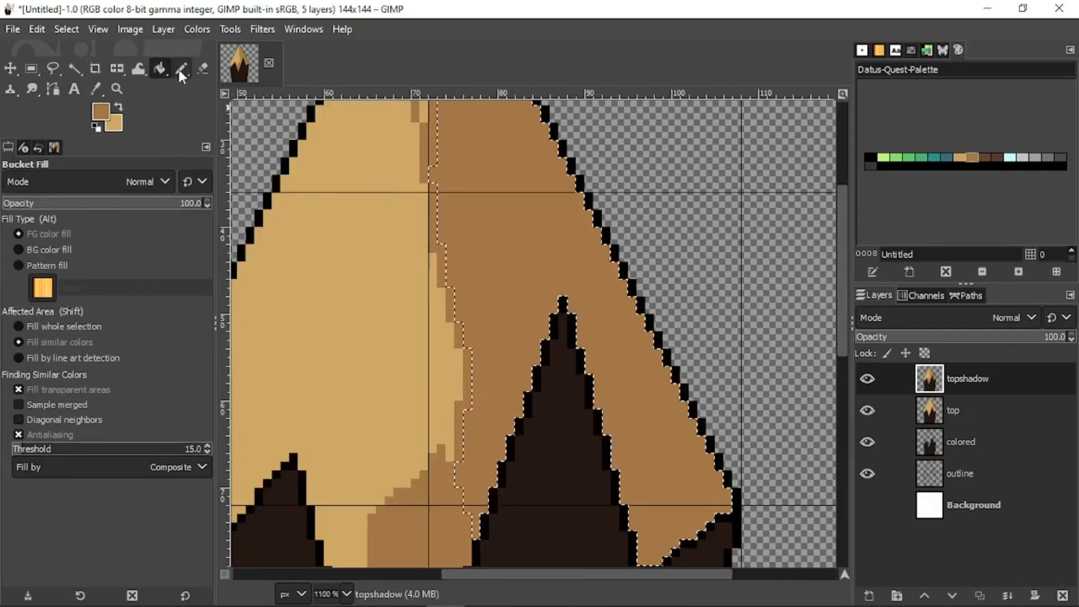
click(180, 68)
click(69, 29)
click(90, 73)
scroll(394, 236, down, 3)
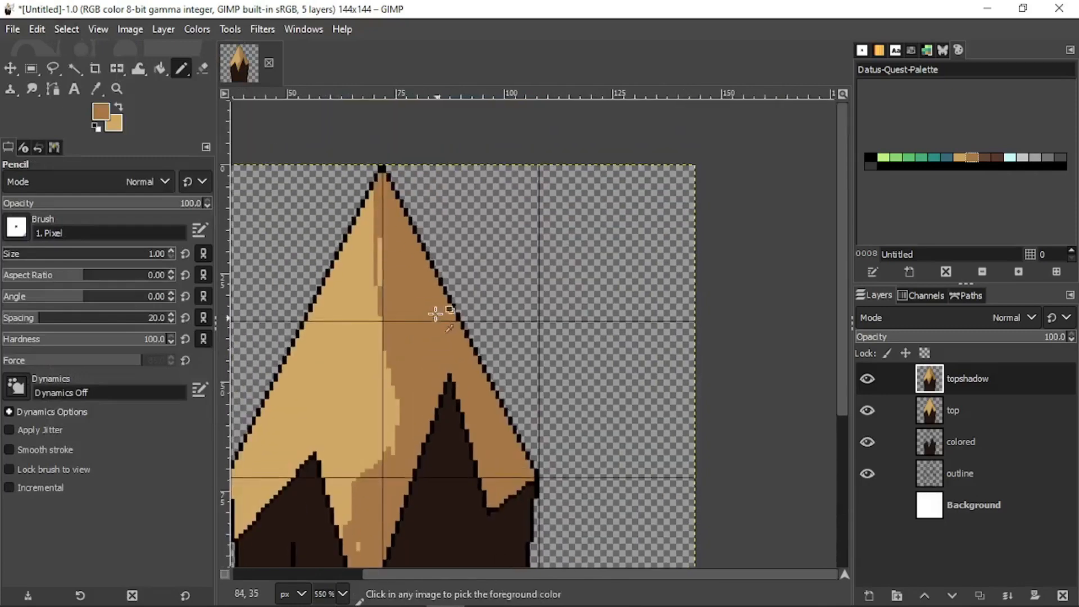
scroll(416, 270, up, 3)
drag(385, 237, 386, 297)
mouse_move(369, 241)
mouse_down()
mouse_move(368, 128)
mouse_move(364, 227)
mouse_move(351, 173)
mouse_move(352, 162)
mouse_move(382, 390)
mouse_move(380, 241)
mouse_move(384, 314)
mouse_move(368, 306)
mouse_move(362, 276)
mouse_move(377, 294)
mouse_up()
drag(355, 235, 344, 183)
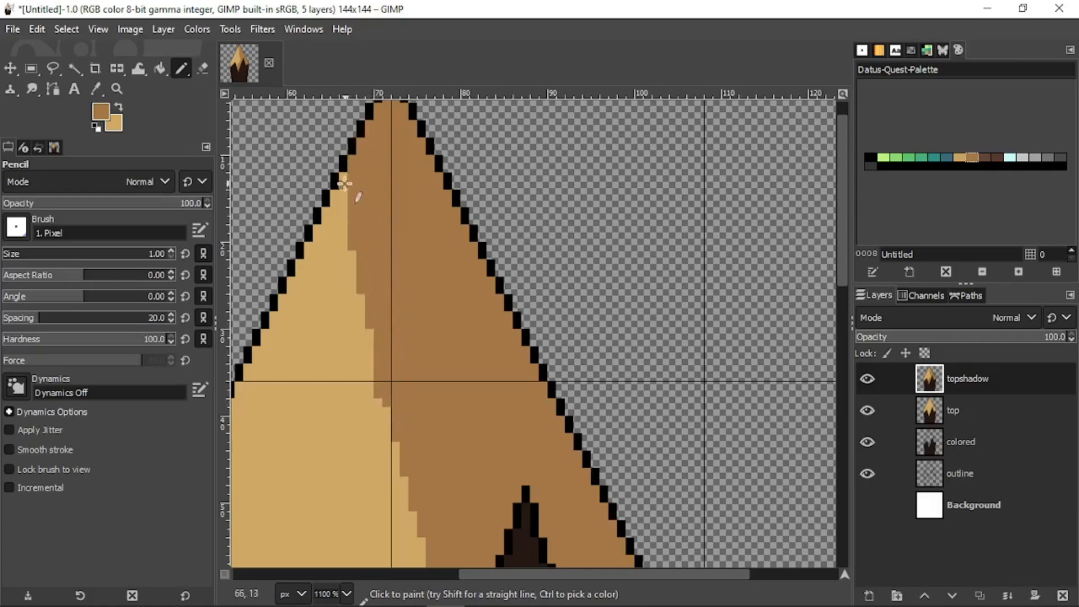
Step: Pencil brown pixels along the shadow's left edge from the middle of the tip down to the central lower spike
drag(396, 444, 413, 541)
drag(395, 481, 384, 393)
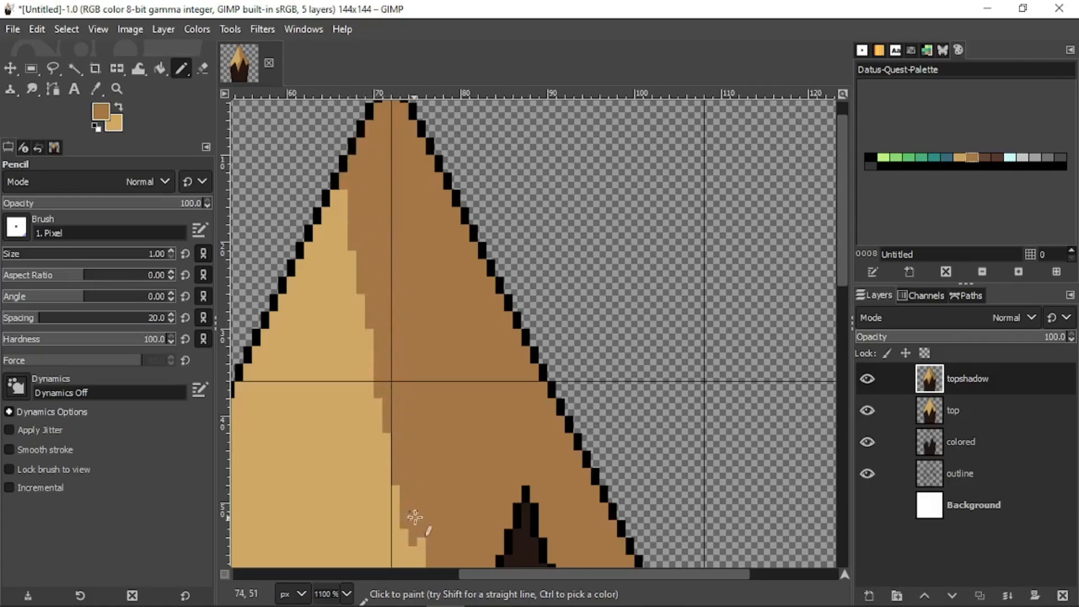
mouse_move(414, 517)
mouse_down()
mouse_move(400, 315)
mouse_move(413, 454)
mouse_move(419, 343)
mouse_move(396, 492)
mouse_move(400, 367)
mouse_move(401, 490)
mouse_move(395, 462)
mouse_up()
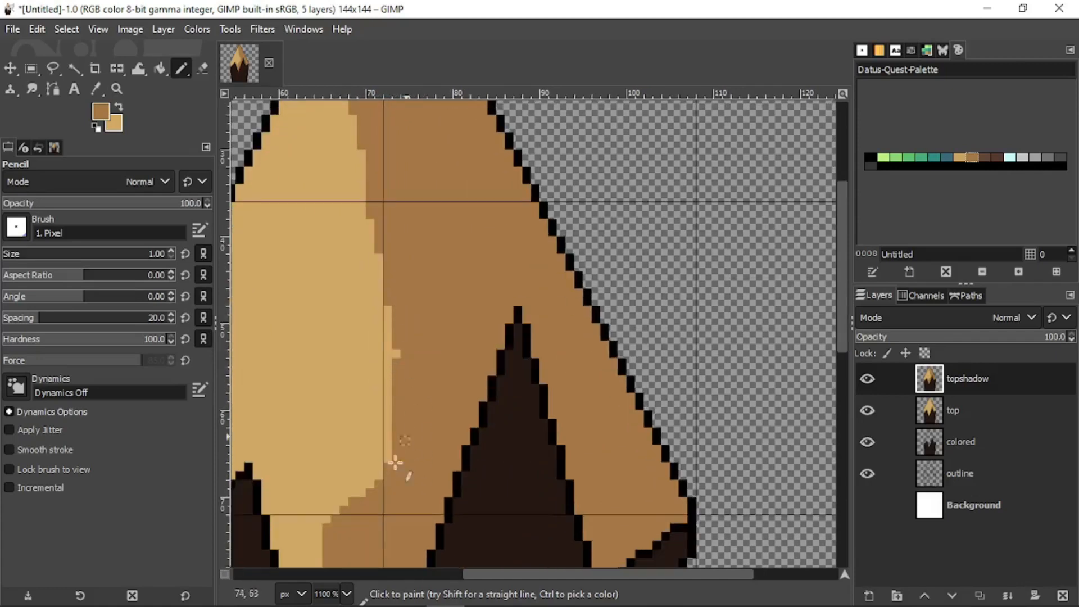
scroll(404, 444, down, 3)
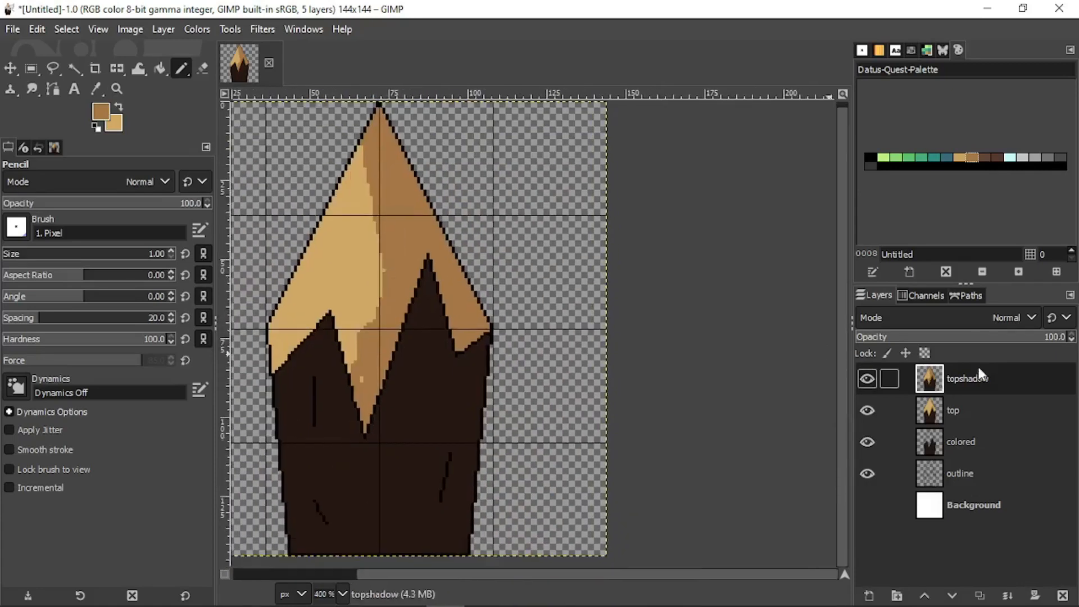
Step: Lower the topshadow layer's opacity to 54.5
click(987, 337)
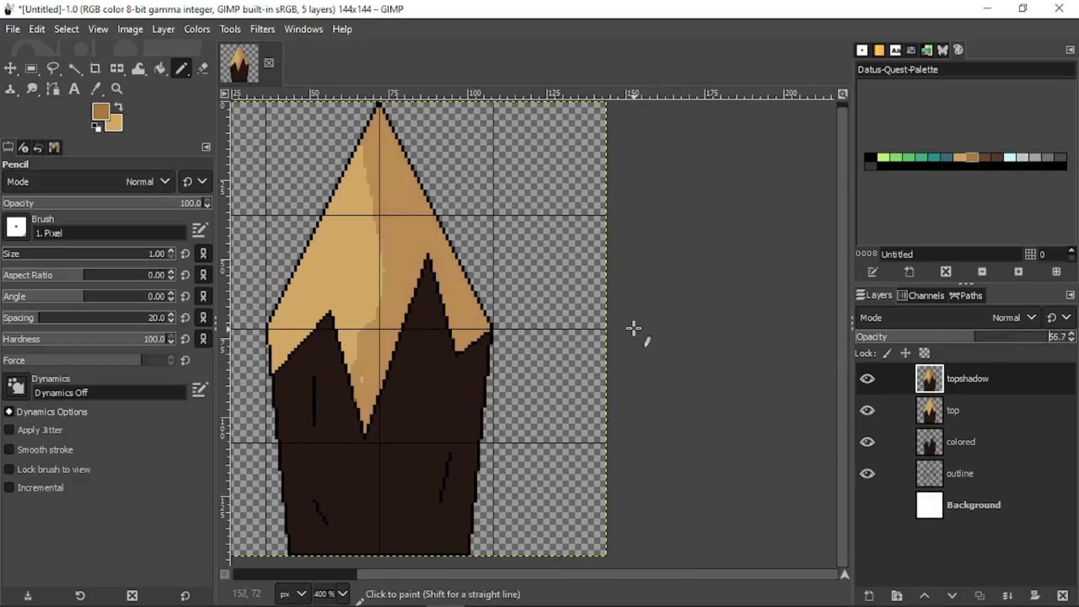
scroll(633, 328, down, 4)
scroll(633, 328, up, 3)
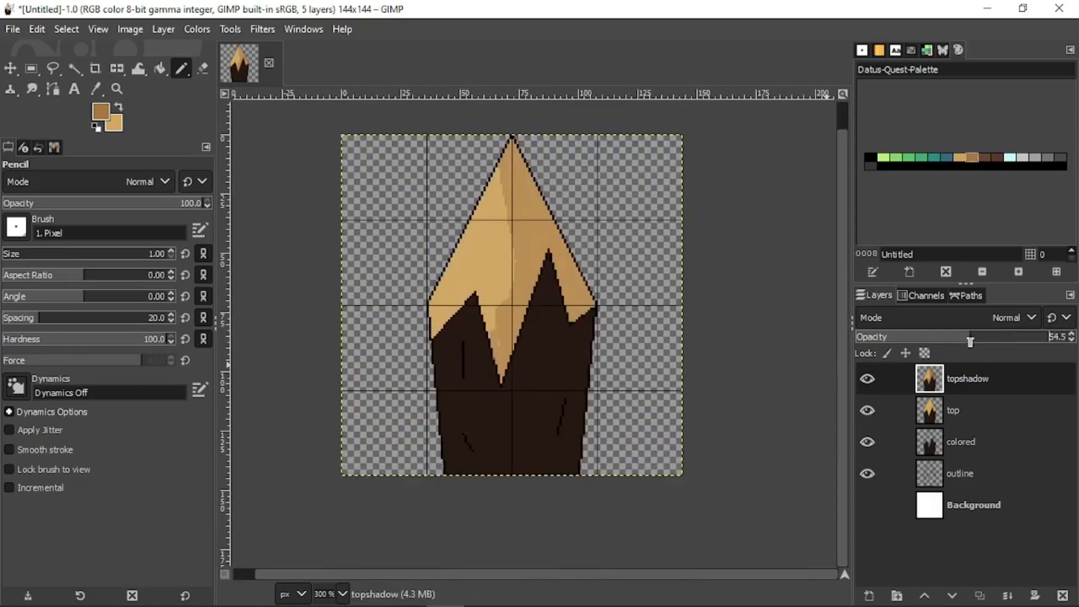
scroll(670, 352, down, 4)
scroll(504, 361, up, 4)
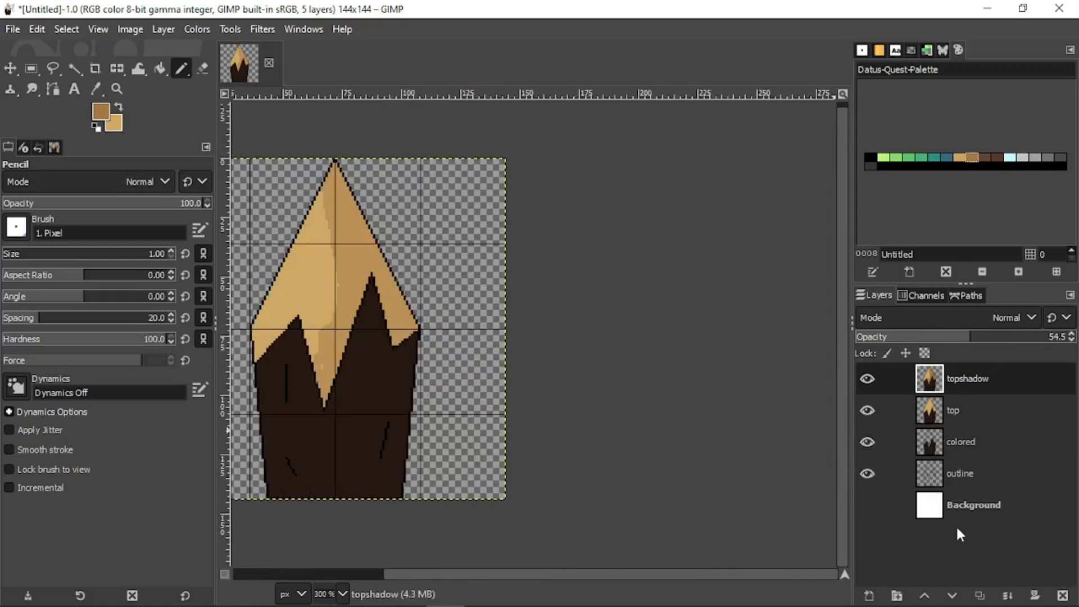
Step: Duplicate the topshadow layer and rename the copy border
click(978, 597)
drag(399, 277, 532, 324)
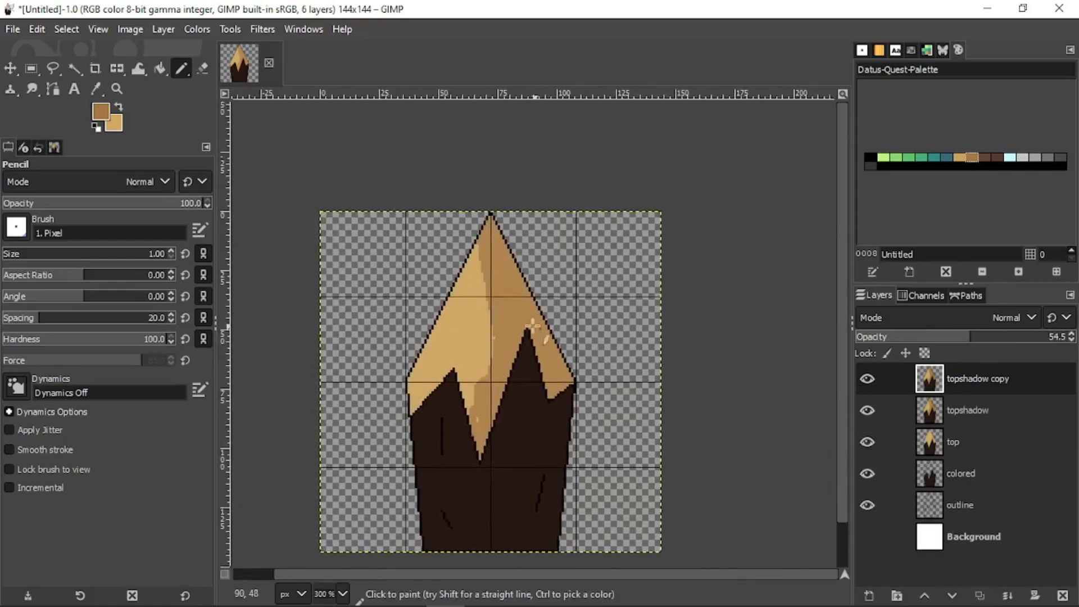
double_click(967, 378)
text(bord)
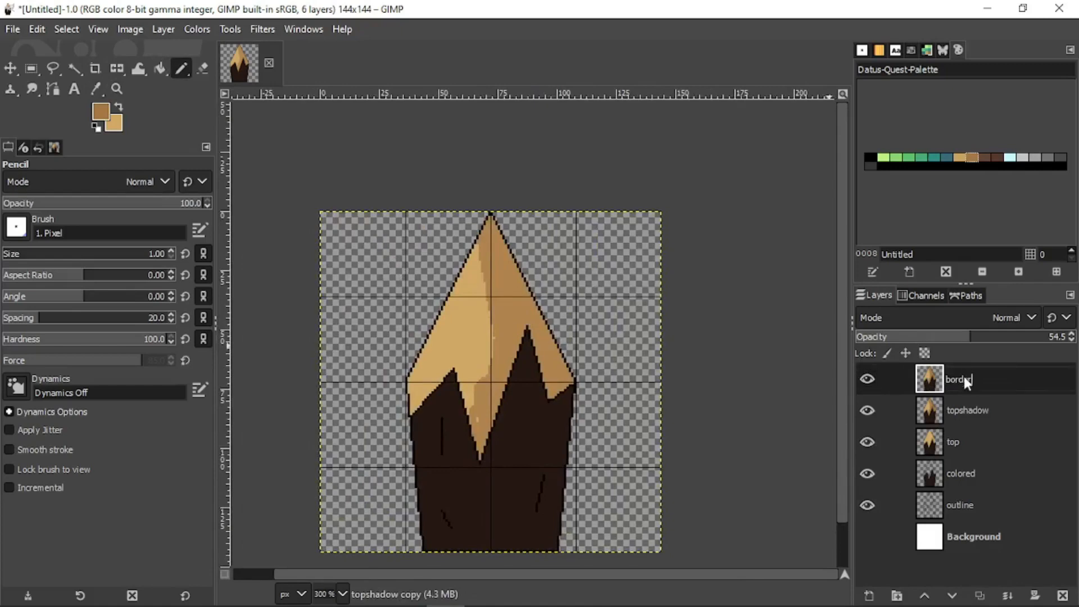
text(er)
key(Return)
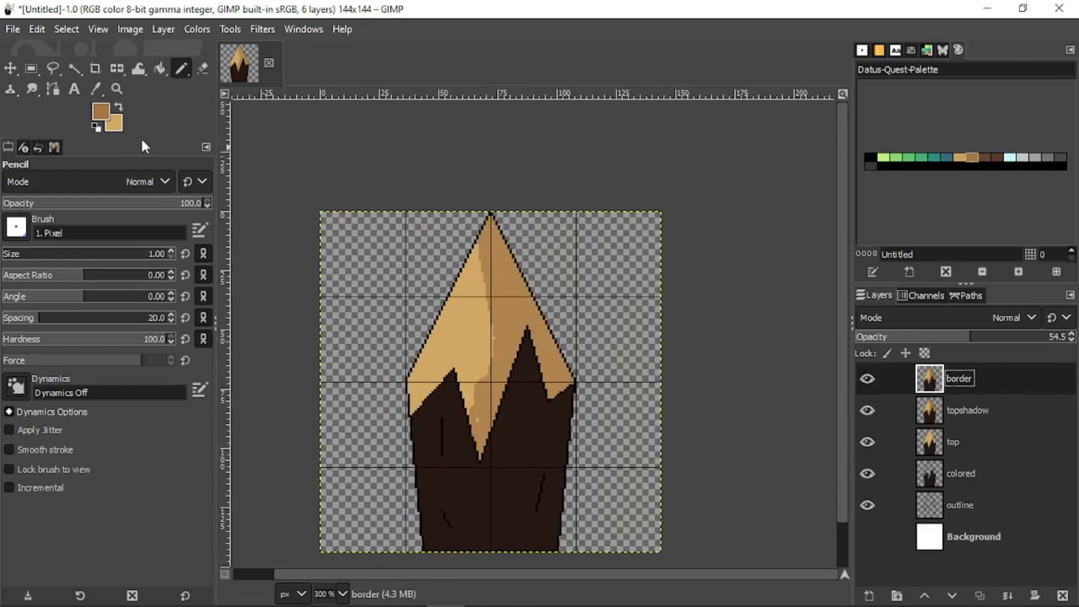
Step: With black as the drawing colour, set the border layer's opacity to 100 and move it directly below the top layer
click(97, 126)
ctrl+scroll(450, 240, up, 4)
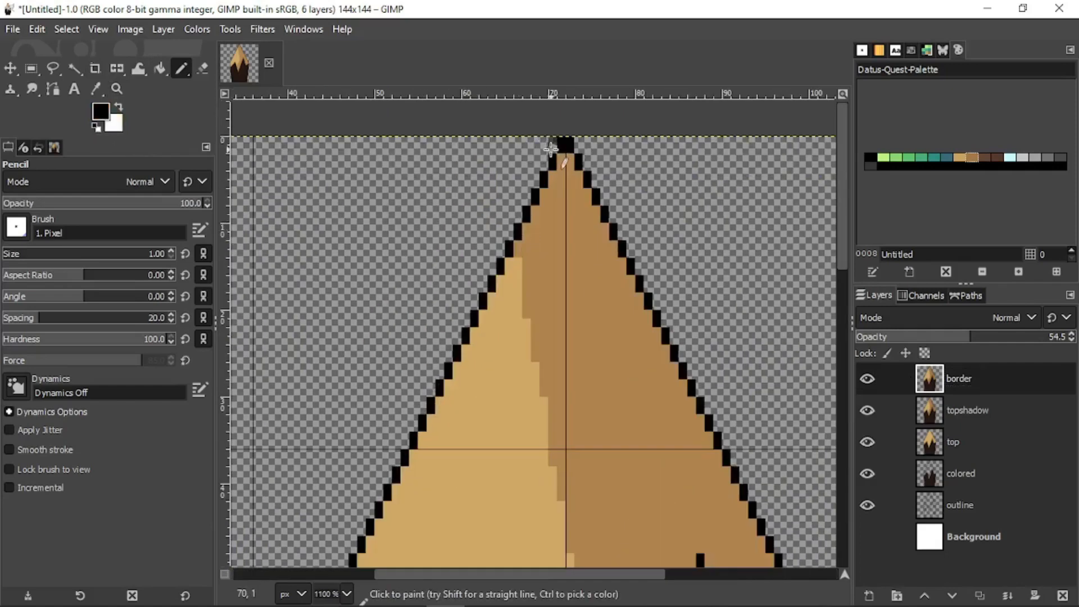
drag(989, 341, 1070, 339)
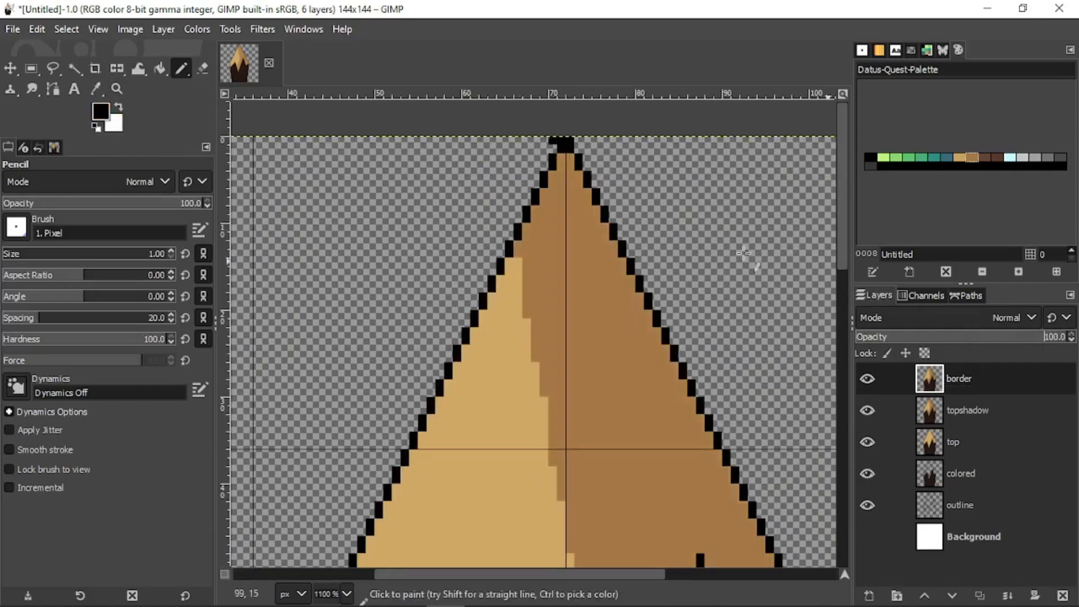
scroll(560, 185, down, 1)
drag(950, 378, 965, 464)
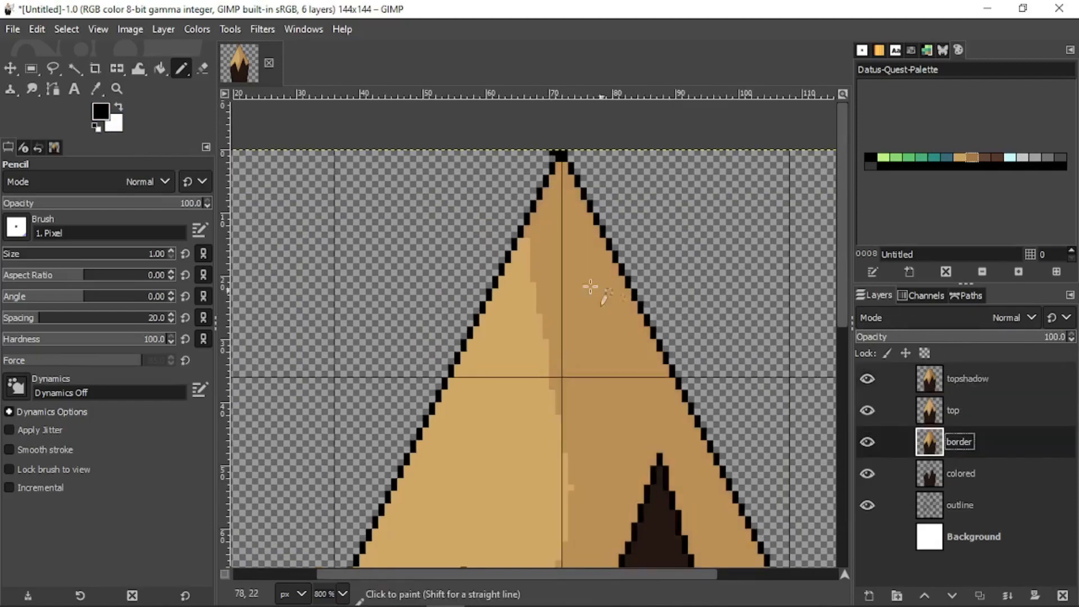
Step: Thicken the black outline outwards with the pencil at the apex and along the upper part of the tip's left slope
scroll(554, 266, up, 3)
mouse_move(527, 153)
mouse_down()
mouse_move(567, 419)
mouse_move(567, 405)
mouse_up()
click(590, 220)
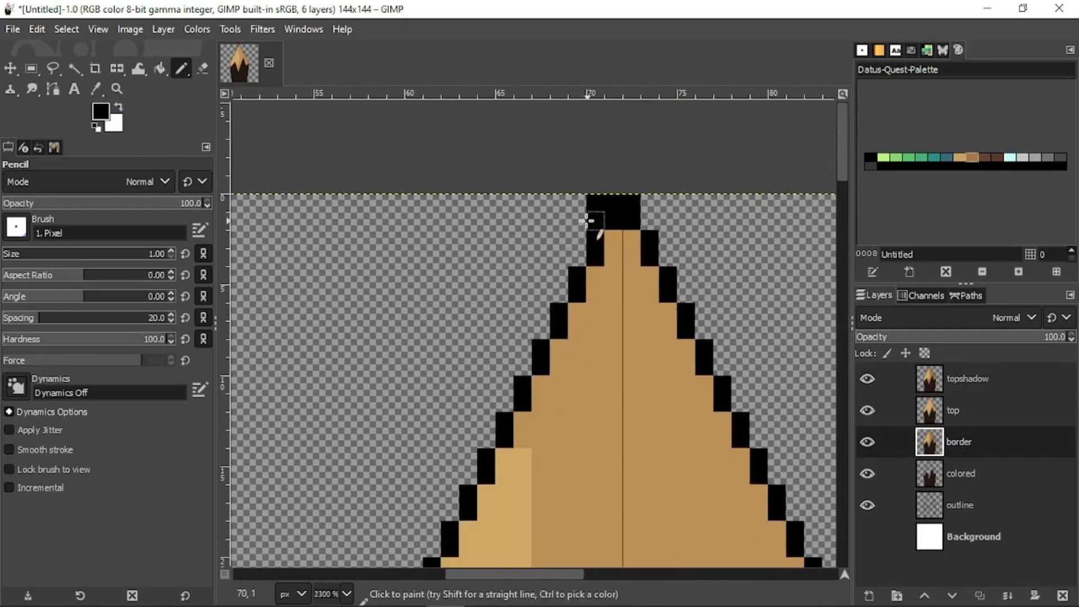
shift+click(558, 276)
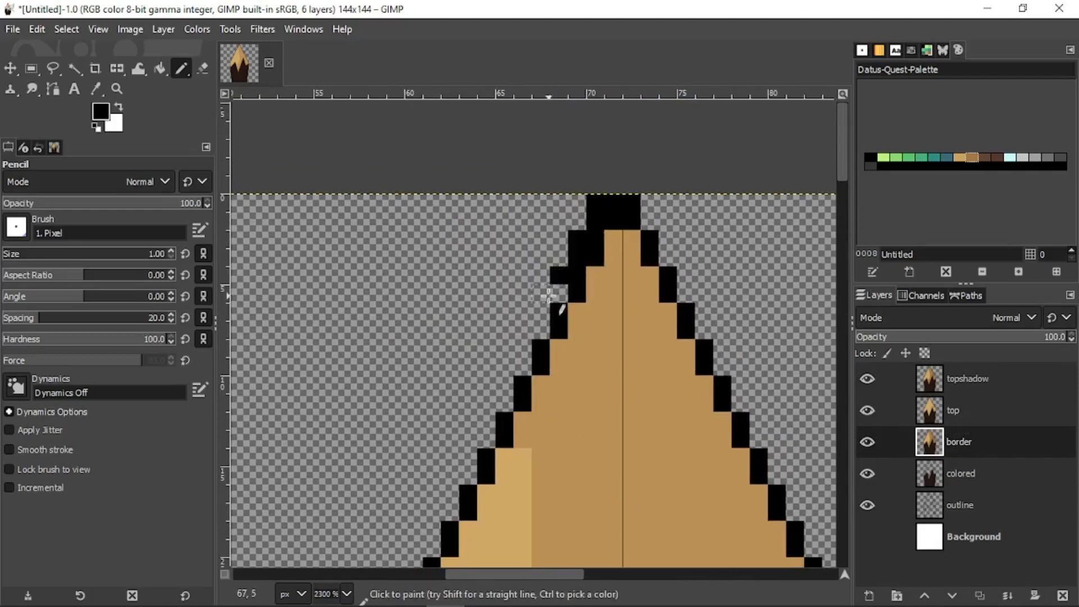
drag(549, 296, 584, 248)
shift+click(560, 318)
drag(543, 325, 603, 253)
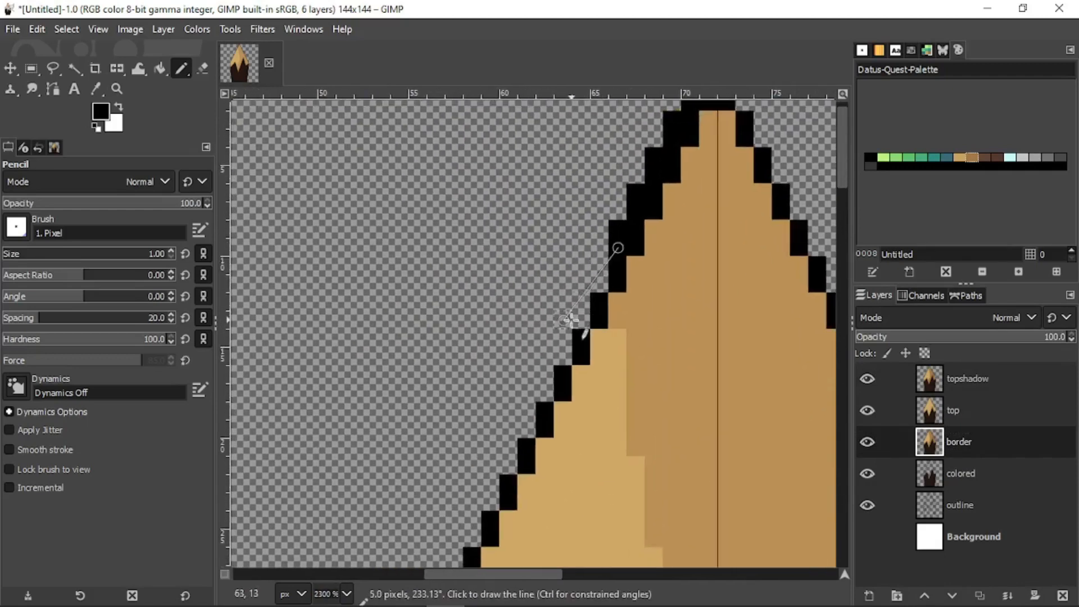
shift+click(567, 336)
scroll(568, 290, down, 2)
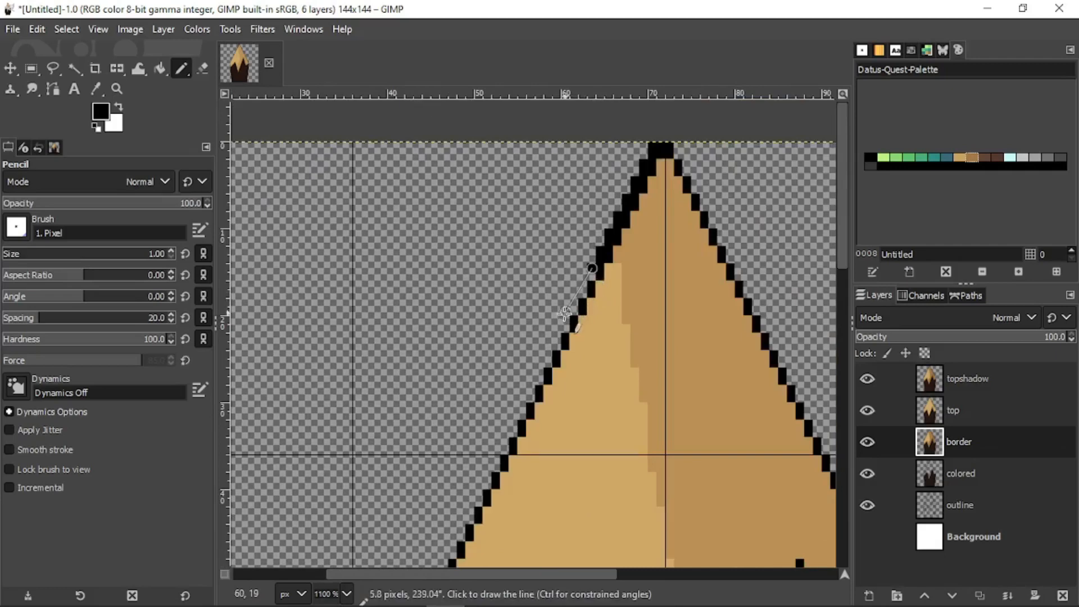
Step: Continue thickening the black outline with straight pencil segments down the rest of the left slope towards the tip's left corner
shift+click(565, 313)
drag(557, 348, 628, 224)
shift+click(599, 264)
mouse_move(554, 333)
mouse_down()
mouse_move(659, 251)
mouse_move(631, 250)
mouse_move(622, 180)
mouse_up()
shift+click(659, 262)
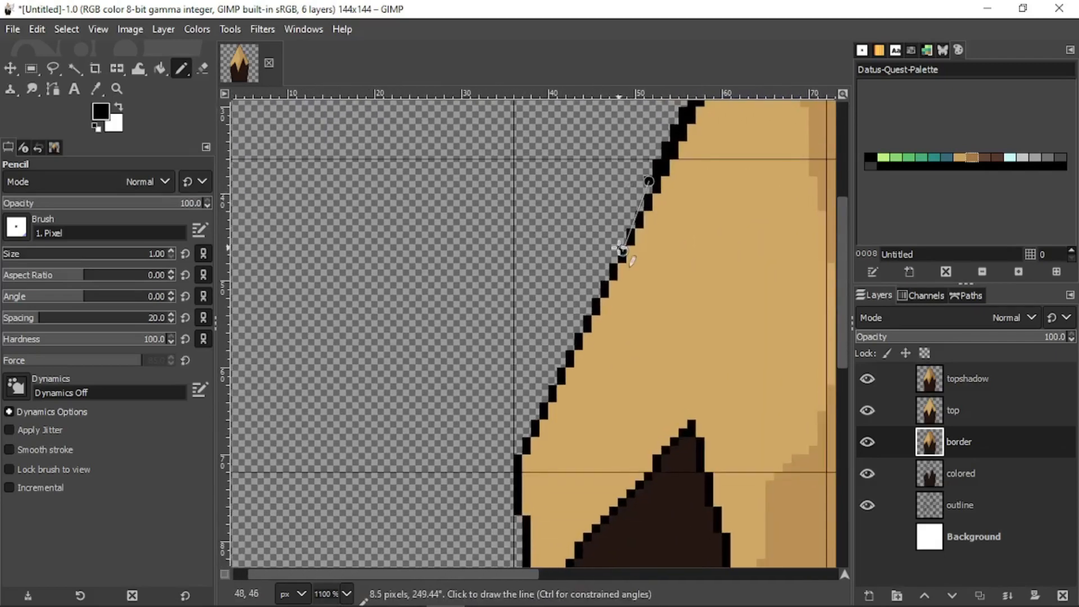
shift+click(603, 250)
key(ctrl+z)
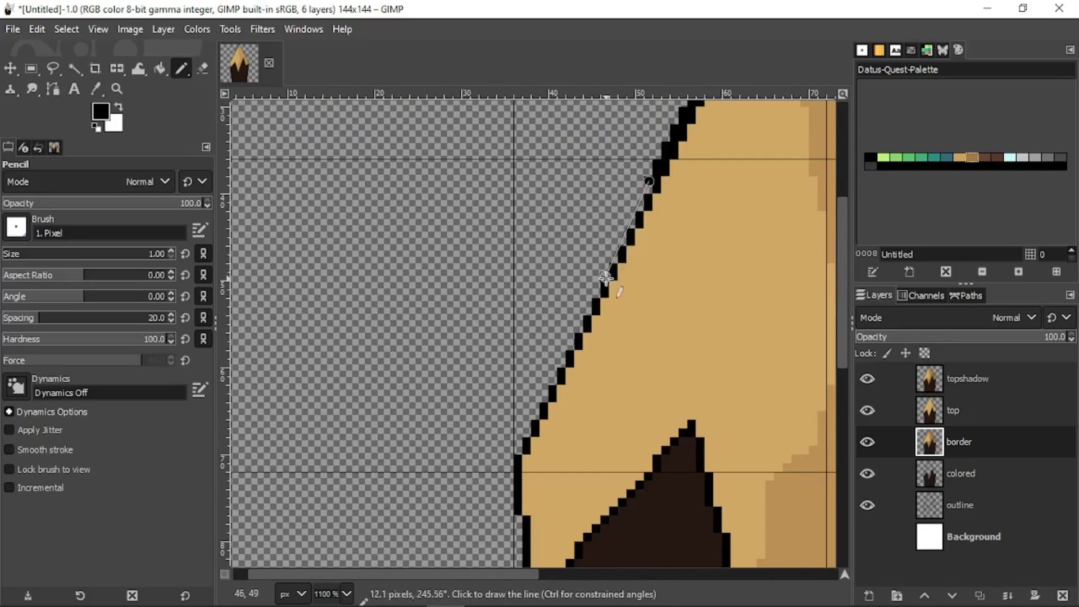
shift+click(604, 276)
drag(604, 276, 675, 150)
shift+click(627, 247)
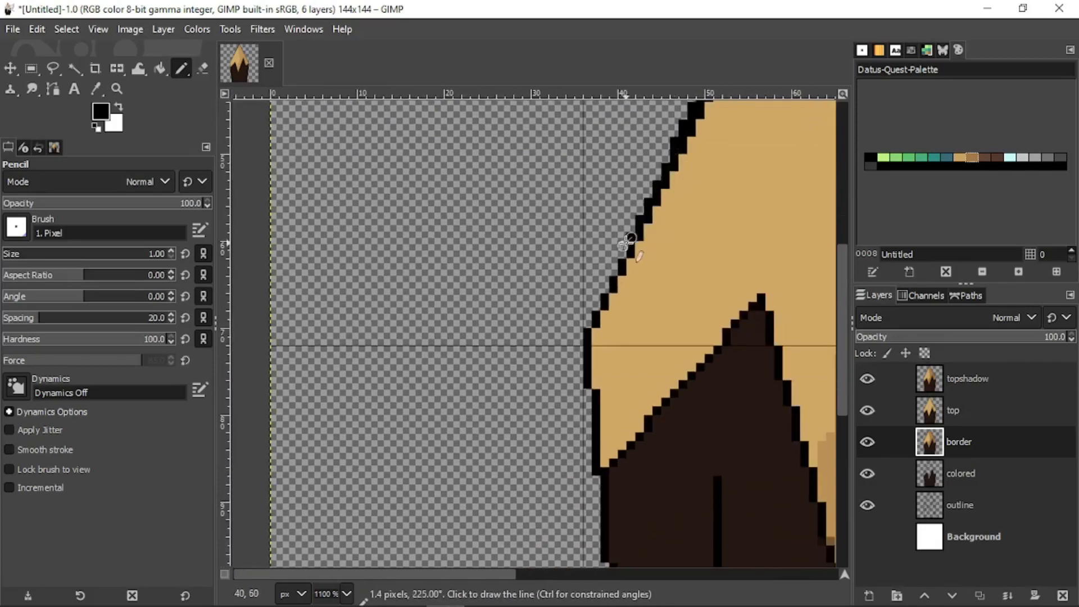
drag(617, 257, 646, 168)
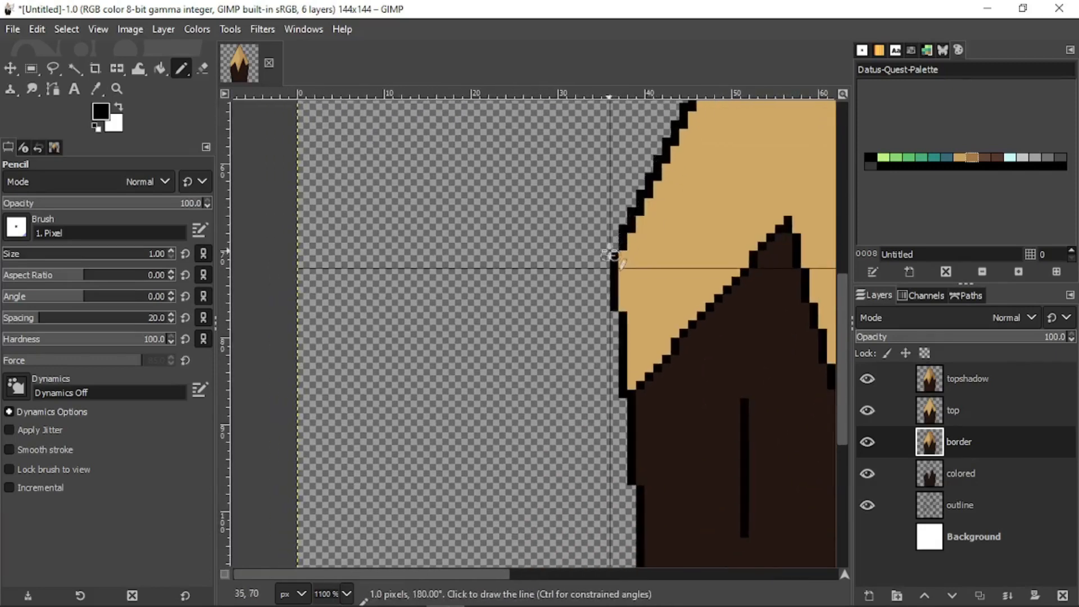
Step: Thicken the black outline around the tip's left corner and down the short vertical edge below it
drag(611, 254, 556, 184)
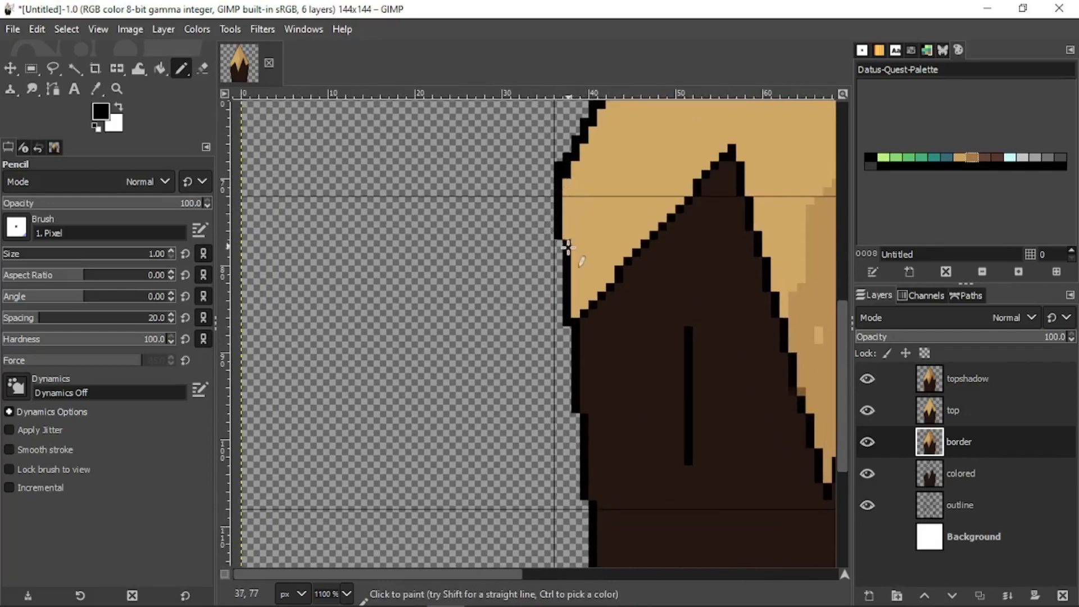
drag(552, 173, 553, 239)
shift+click(556, 290)
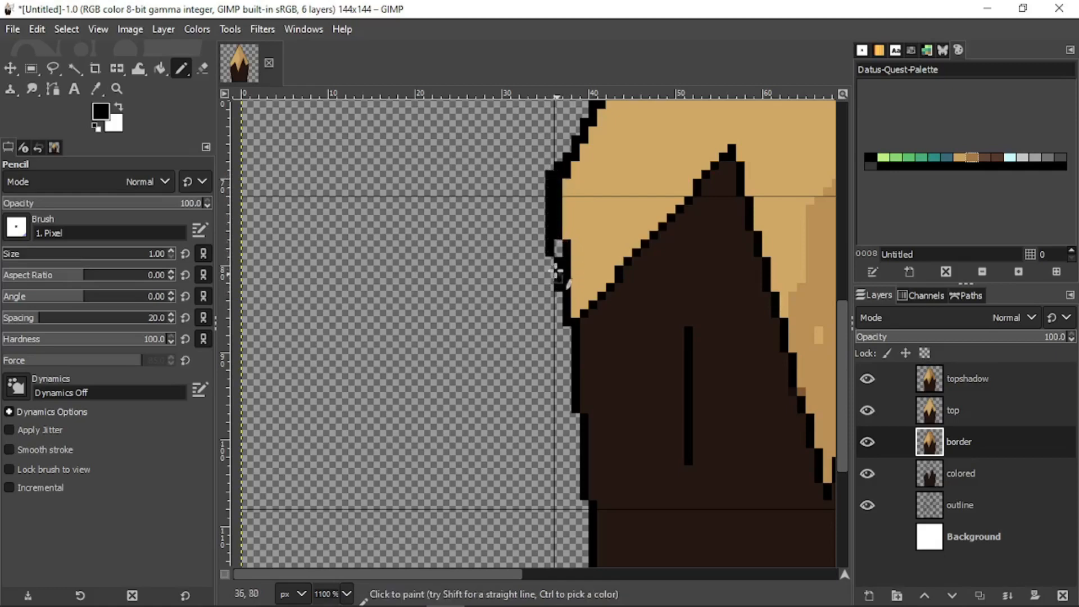
scroll(557, 253, down, 3)
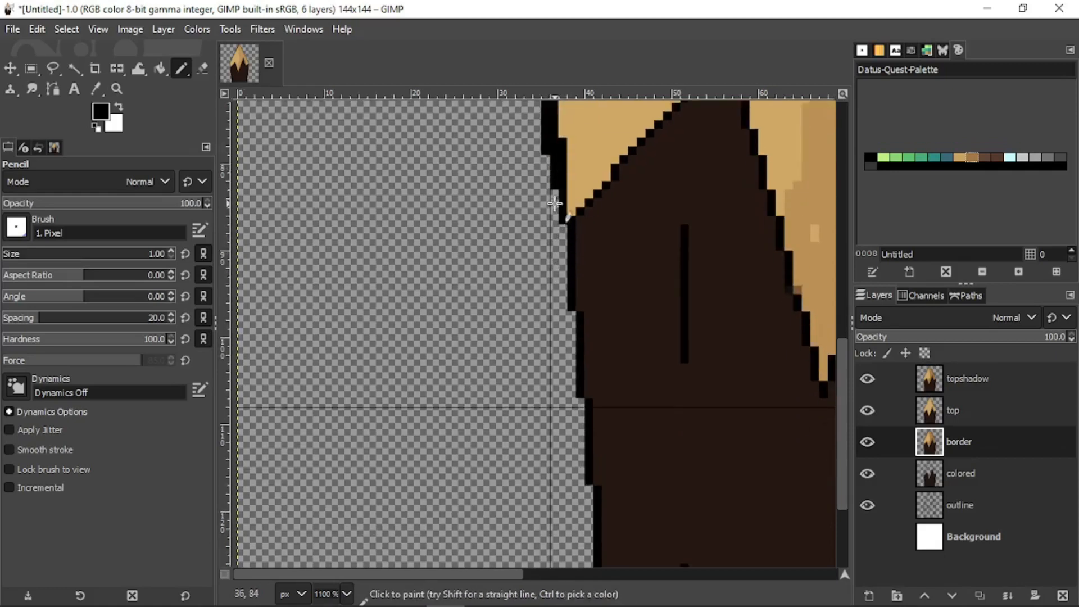
Step: Thicken the black outline along the left side of the bark down to the canvas's bottom edge
scroll(564, 247, down, 3)
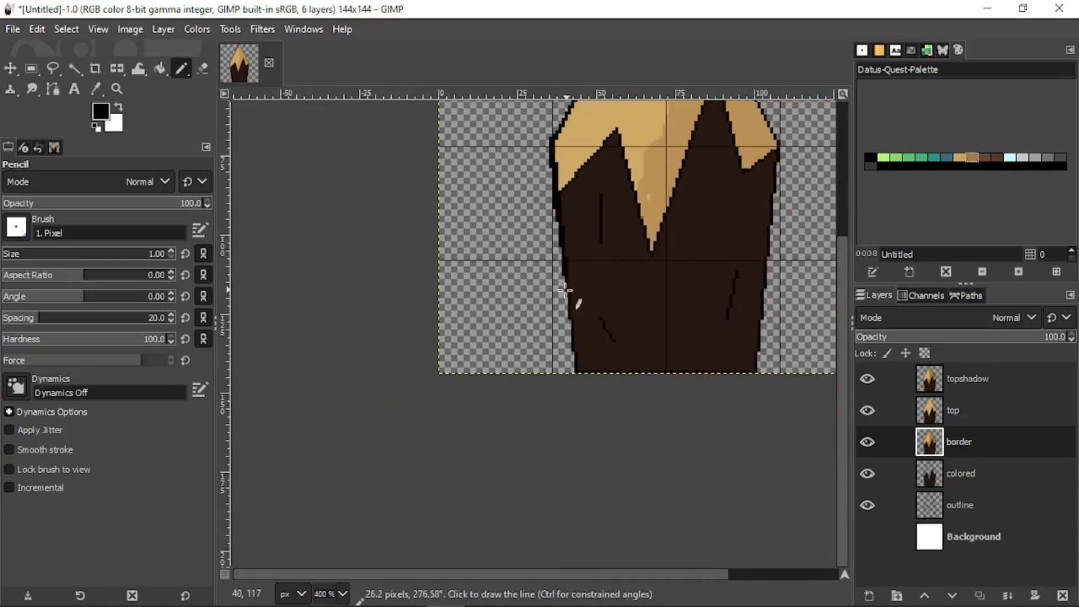
scroll(560, 295, down, 3)
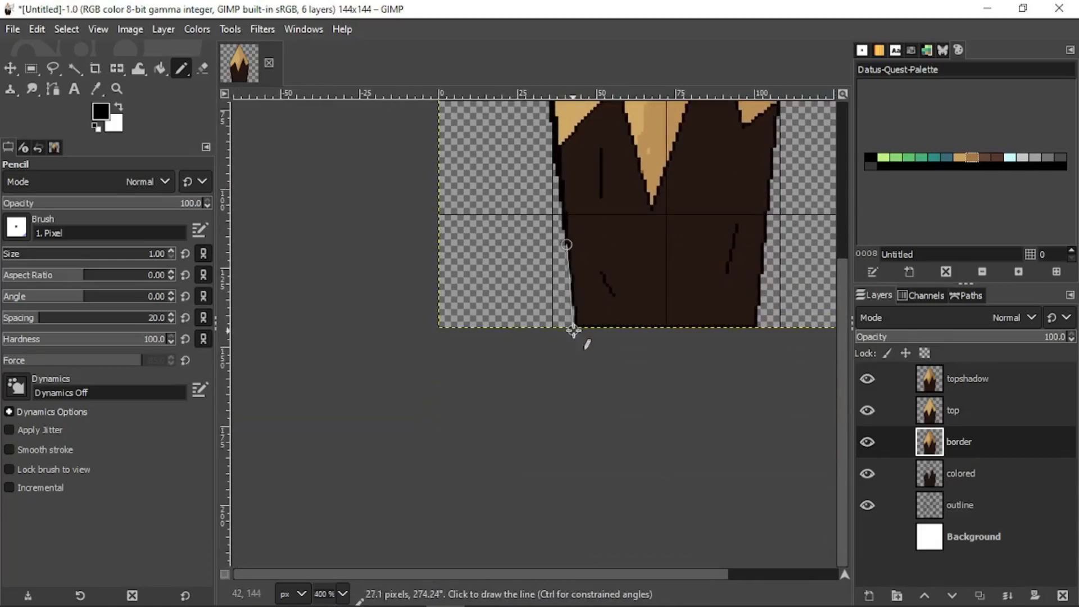
scroll(574, 331, up, 3)
scroll(570, 281, up, 3)
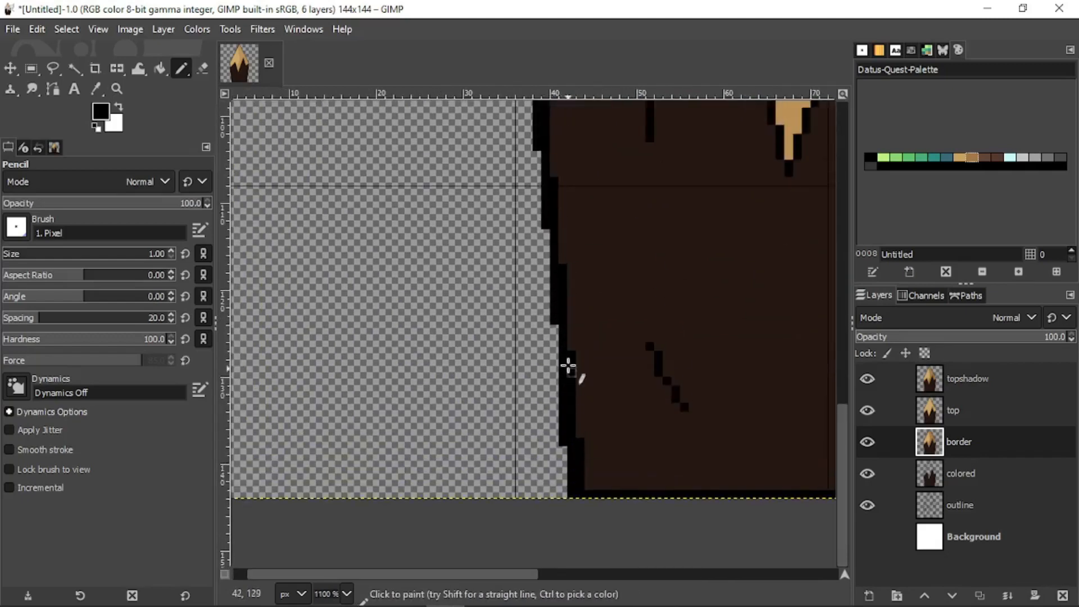
scroll(539, 313, up, 3)
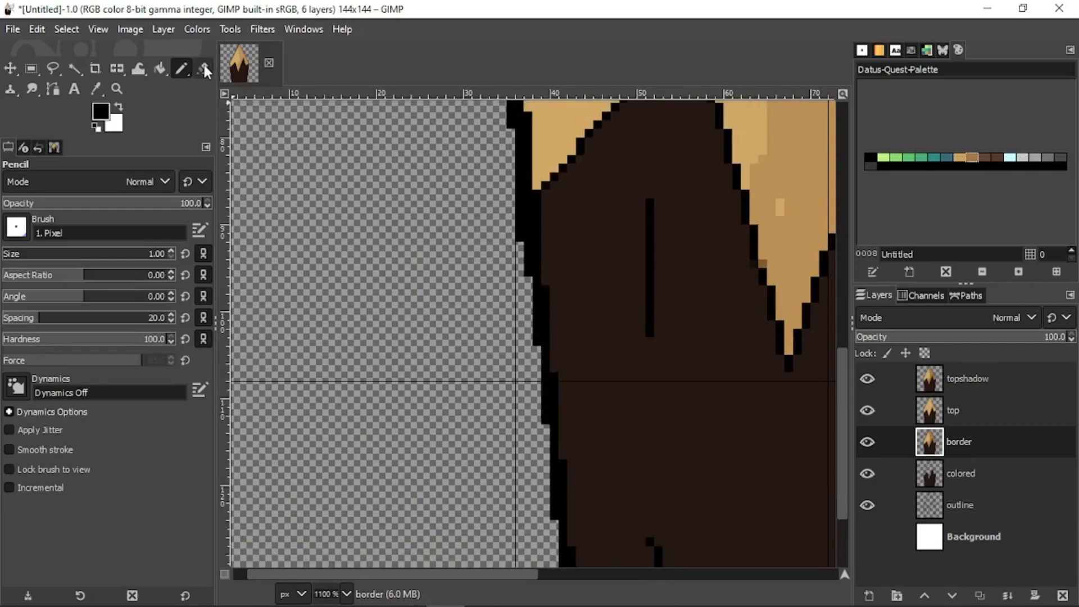
Step: Erase excess black pixels from the outer edge of the thickened border on the upper left side of the bark
key(shift+e)
drag(518, 271, 518, 223)
scroll(499, 257, down, 4)
scroll(657, 385, up, 2)
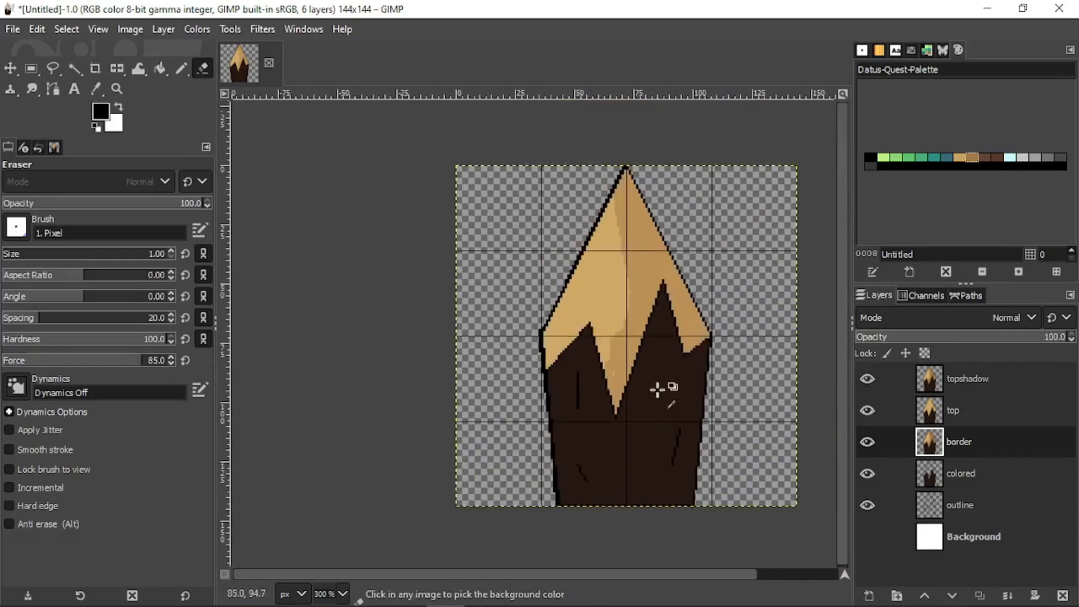
scroll(517, 315, up, 3)
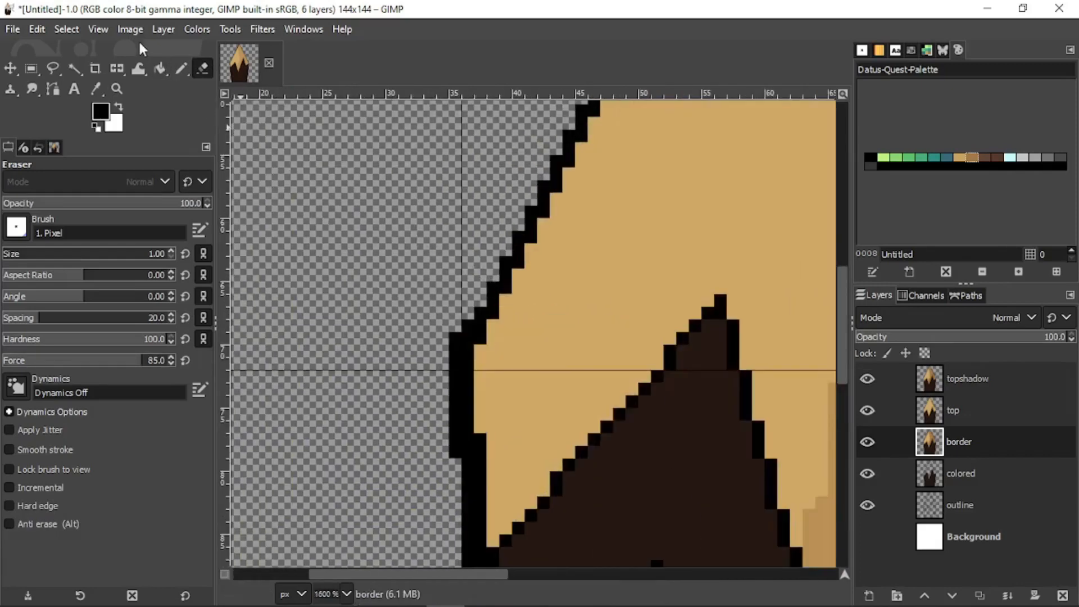
Step: Thicken the outer black outline with straight Pencil segments from the tip's left corner up the lower part of the left slope
key(n)
click(480, 300)
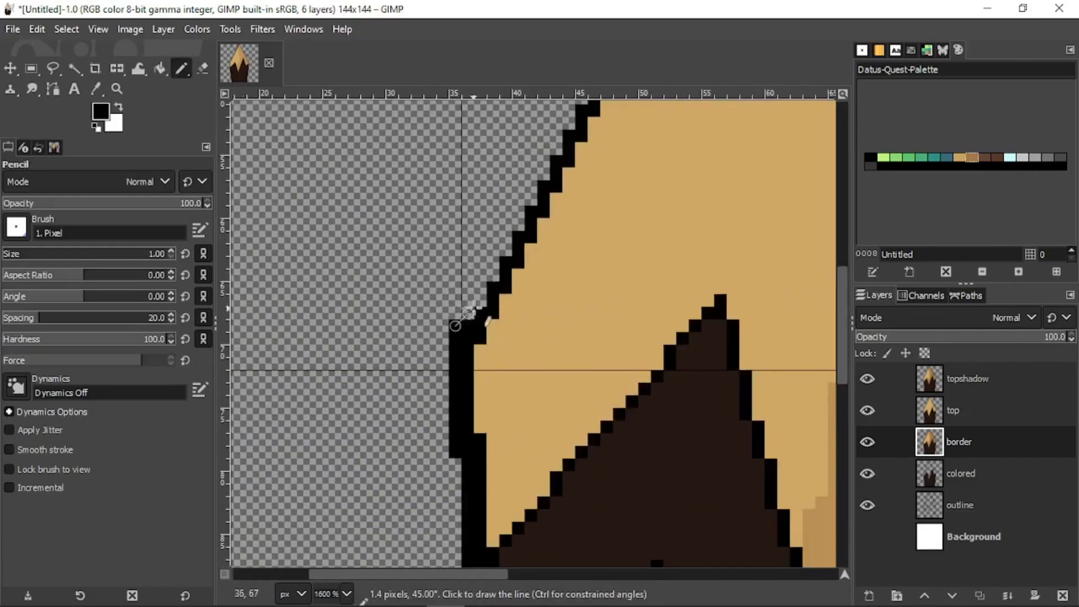
shift+click(513, 226)
drag(553, 163, 424, 397)
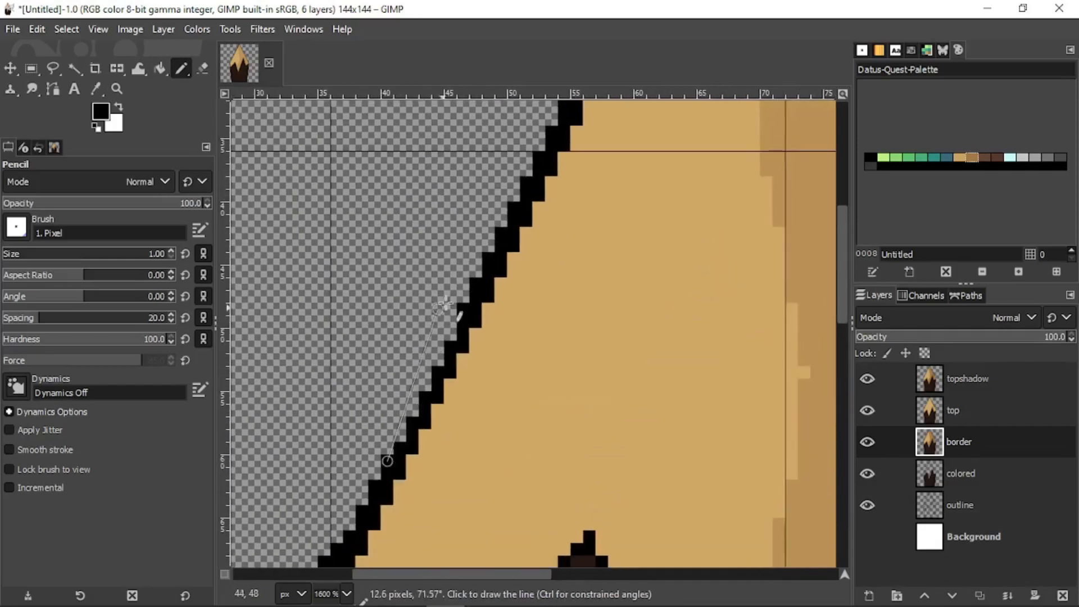
shift+click(475, 259)
drag(473, 267, 473, 280)
Step: Continue thickening the black outline with straight pencil segments up the rest of the left slope to the apex at the canvas's top edge
click(449, 344)
drag(452, 333, 310, 600)
shift+click(417, 370)
drag(423, 360, 292, 592)
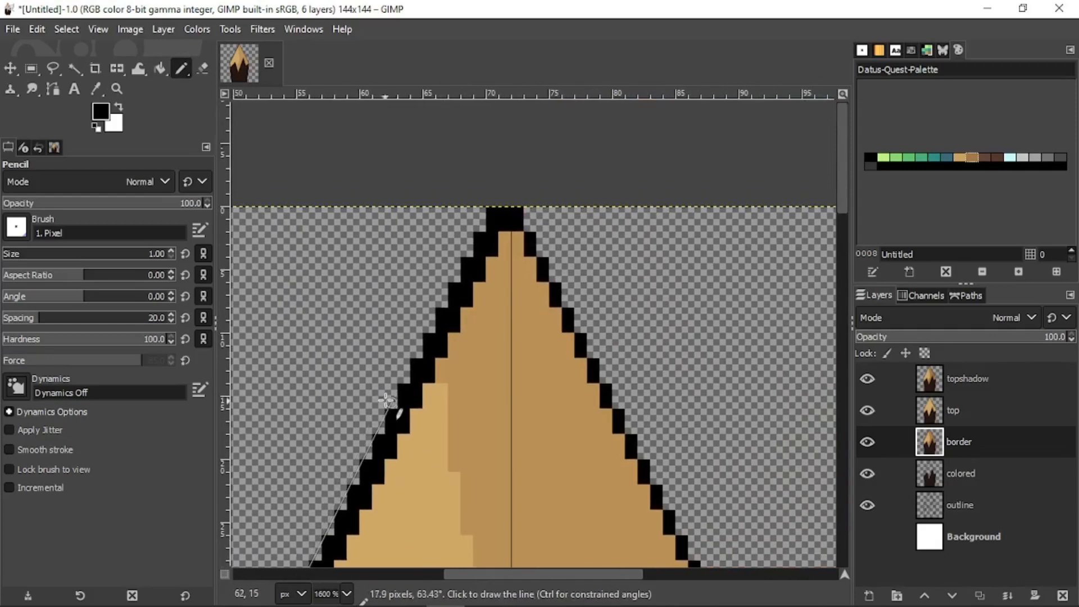
shift+click(390, 401)
shift+click(478, 226)
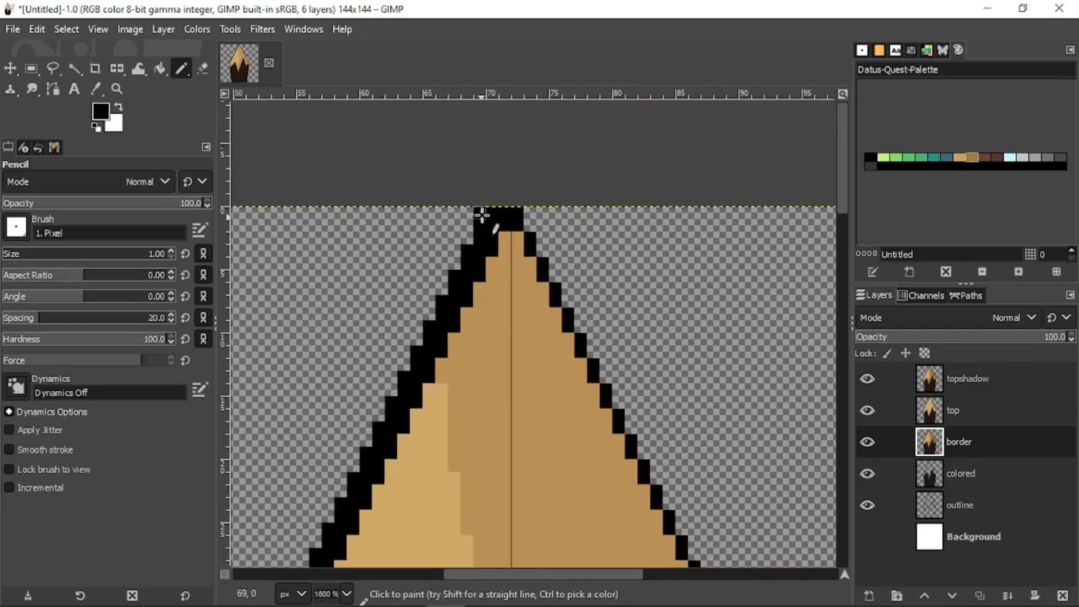
Step: Duplicate the border layer, flip the copy horizontally to thicken the right side's outline, and return to the Pencil tool
ctrl+scroll(479, 226, down, 4)
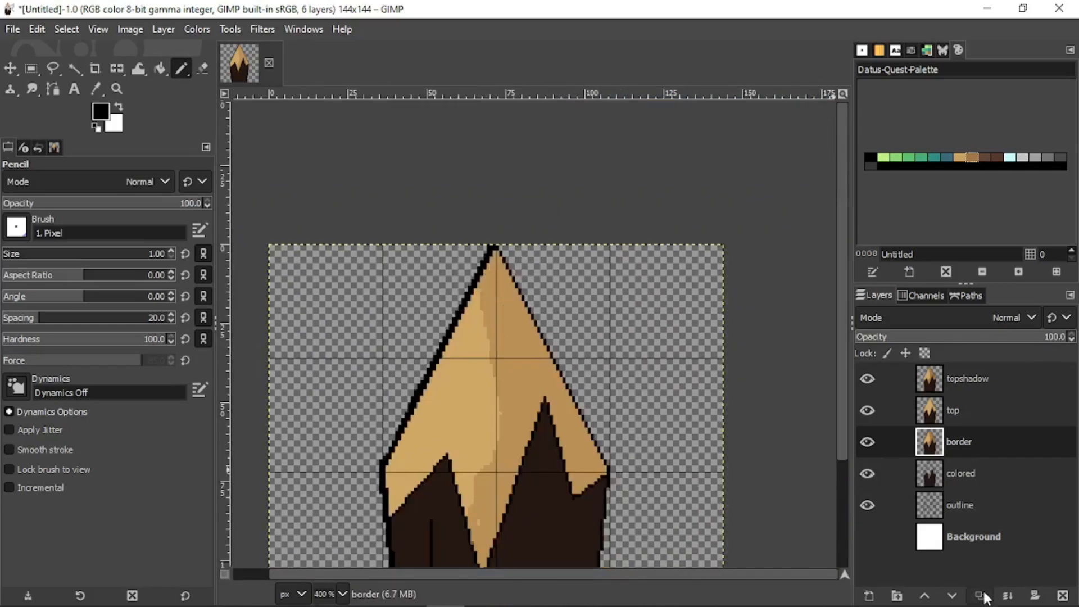
click(980, 595)
click(116, 68)
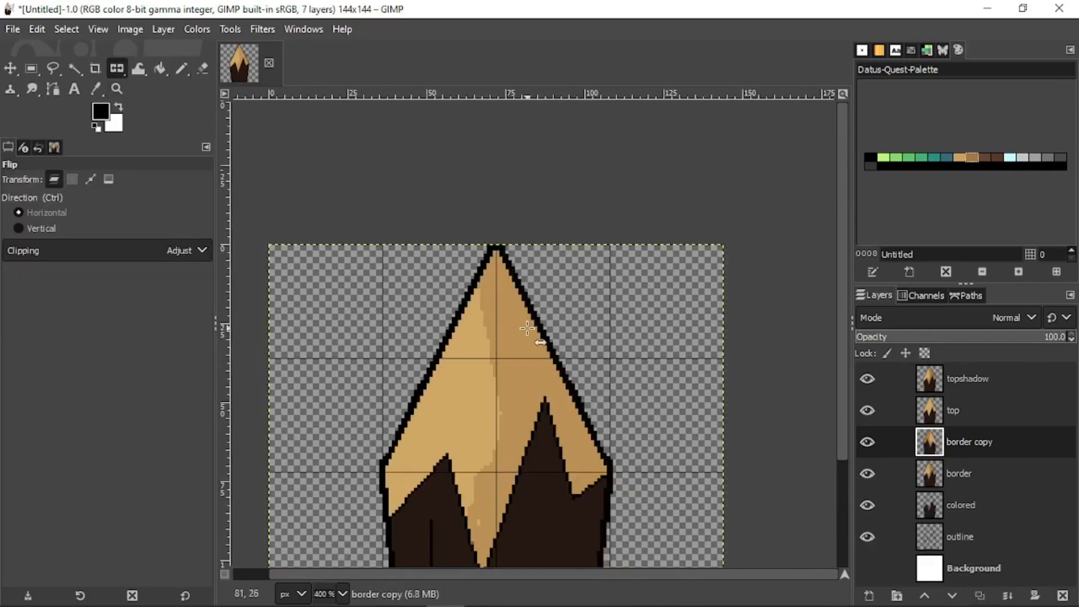
ctrl+scroll(525, 344, down, 4)
ctrl+scroll(525, 344, up, 3)
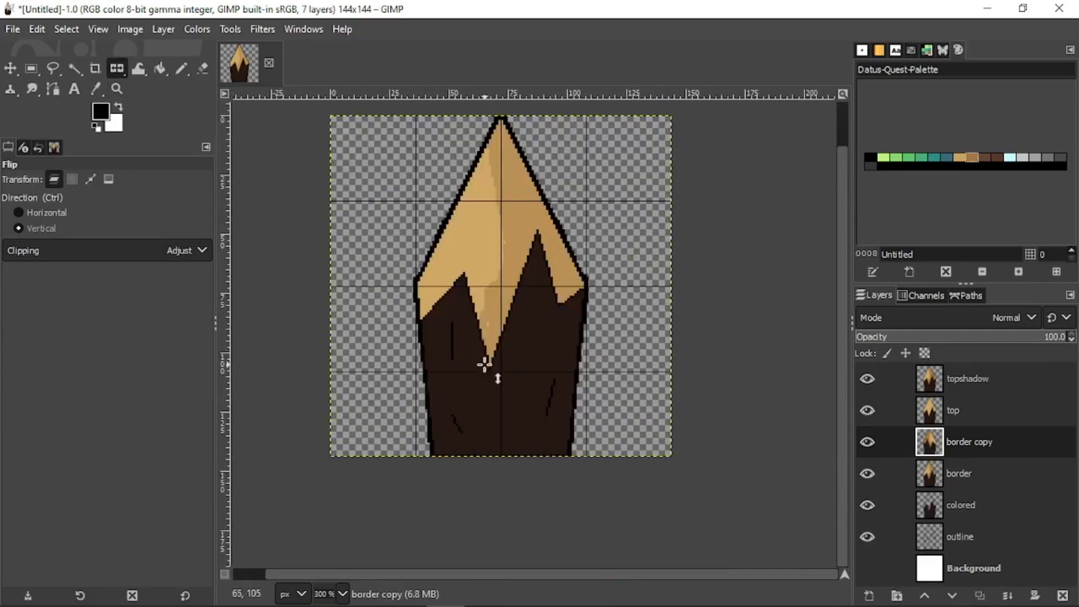
ctrl+scroll(484, 363, up, 2)
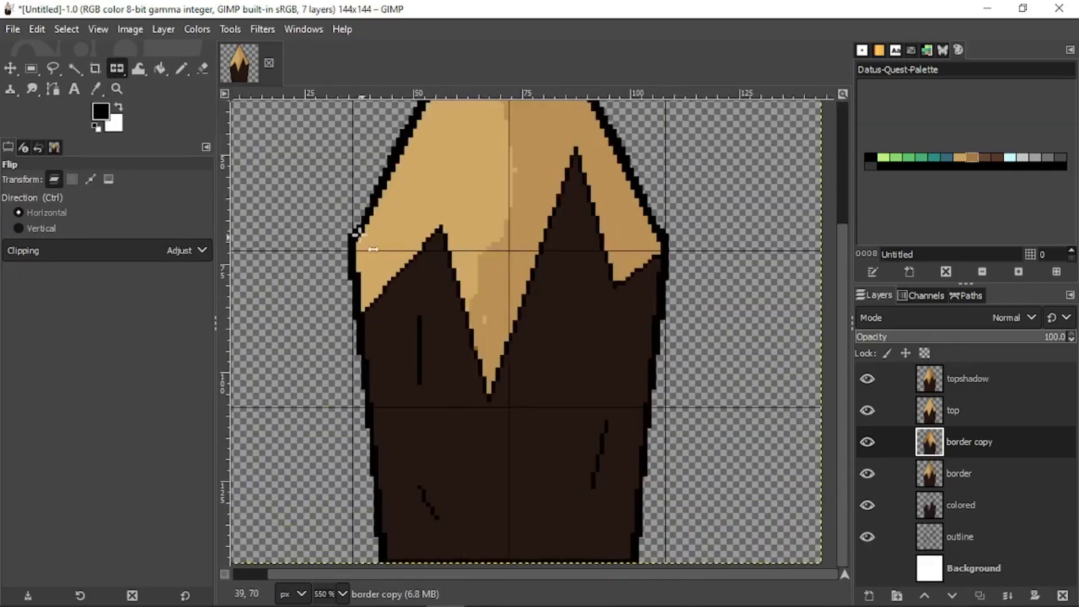
click(181, 68)
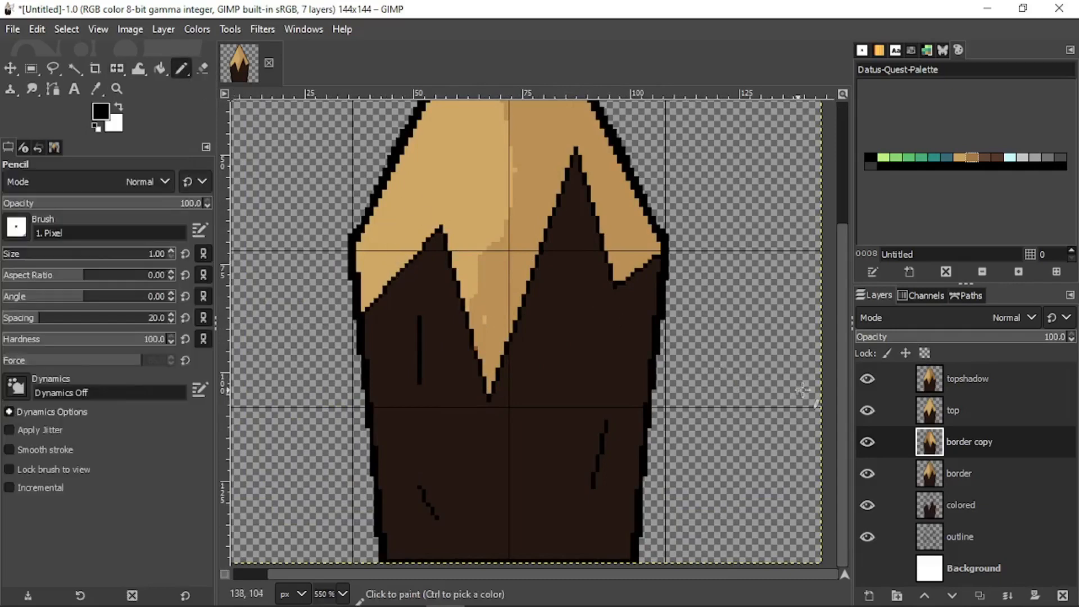
right_click(966, 443)
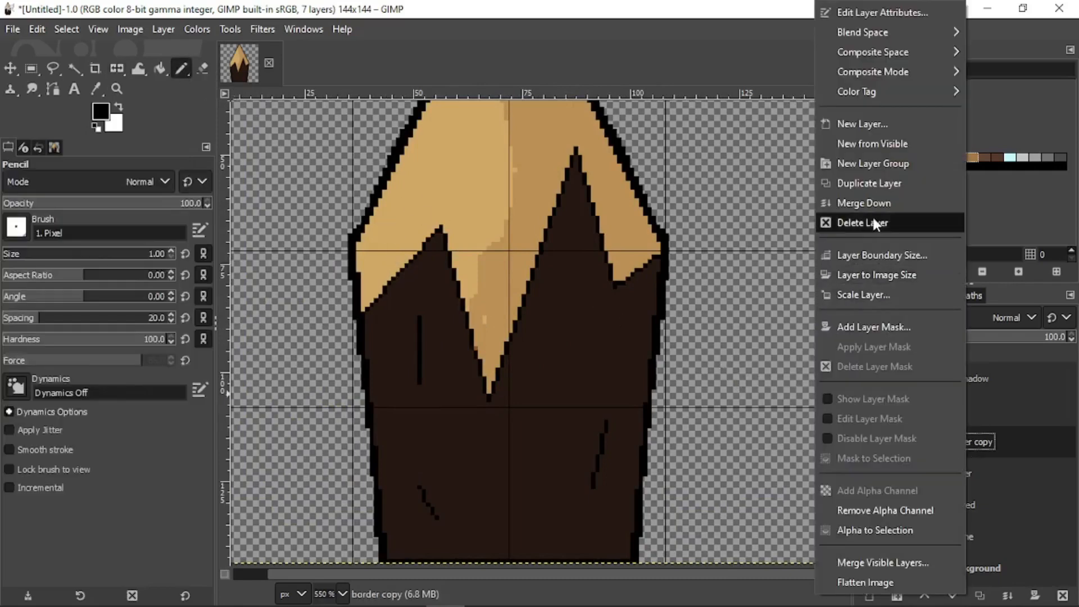
click(688, 353)
ctrl+scroll(480, 293, down, 2)
ctrl+scroll(435, 198, up, 3)
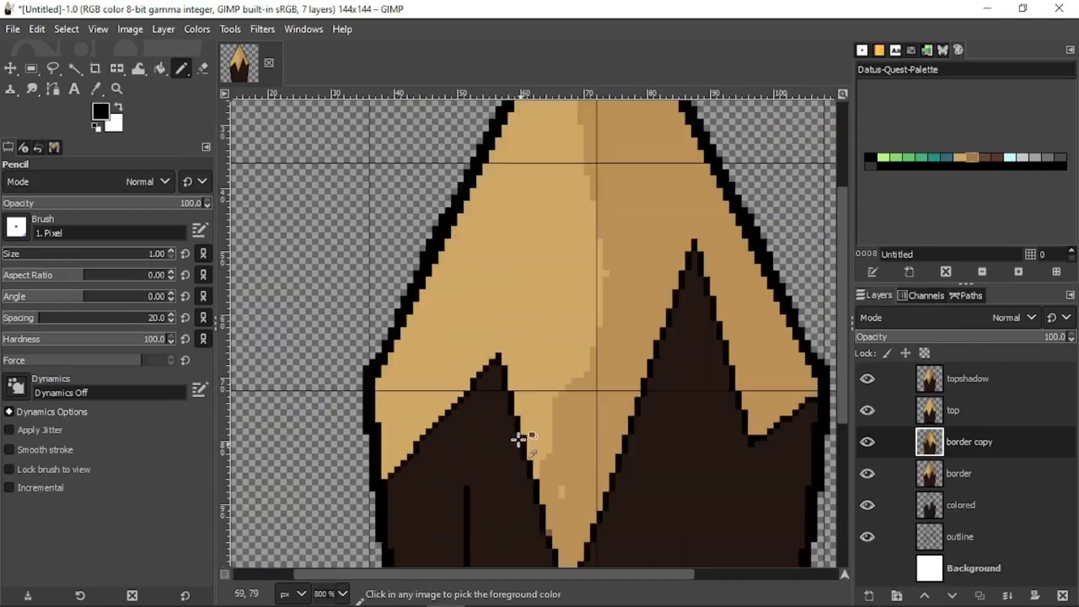
ctrl+scroll(518, 439, up, 2)
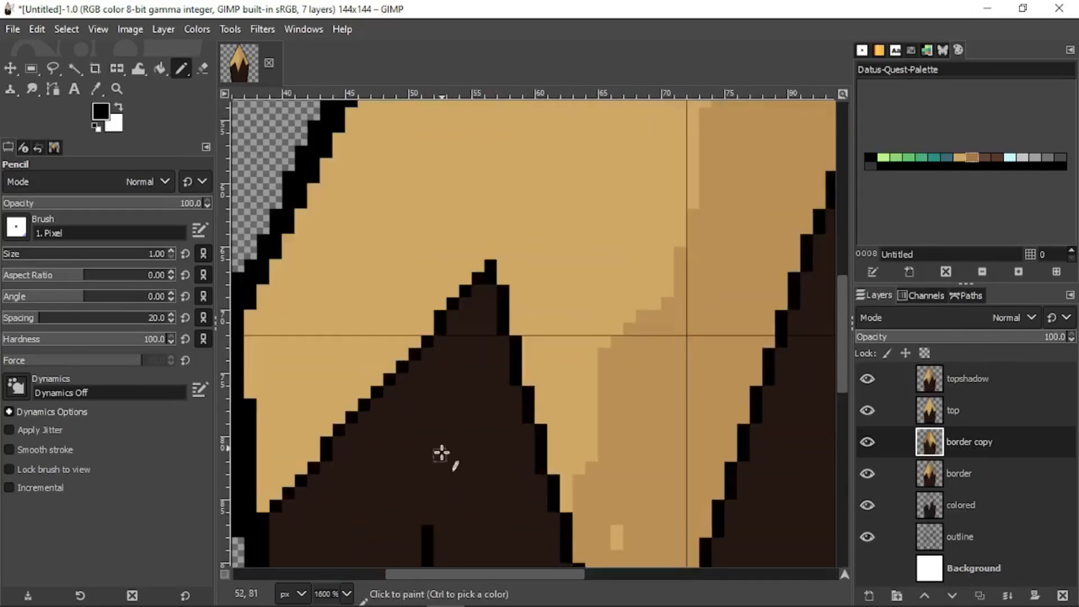
click(979, 596)
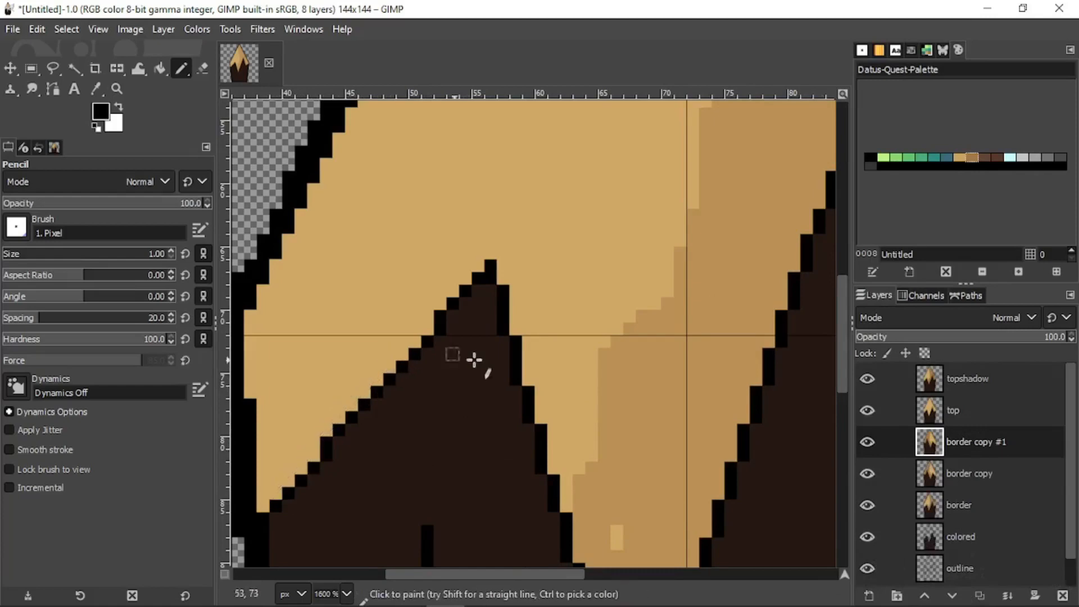
drag(958, 447, 967, 413)
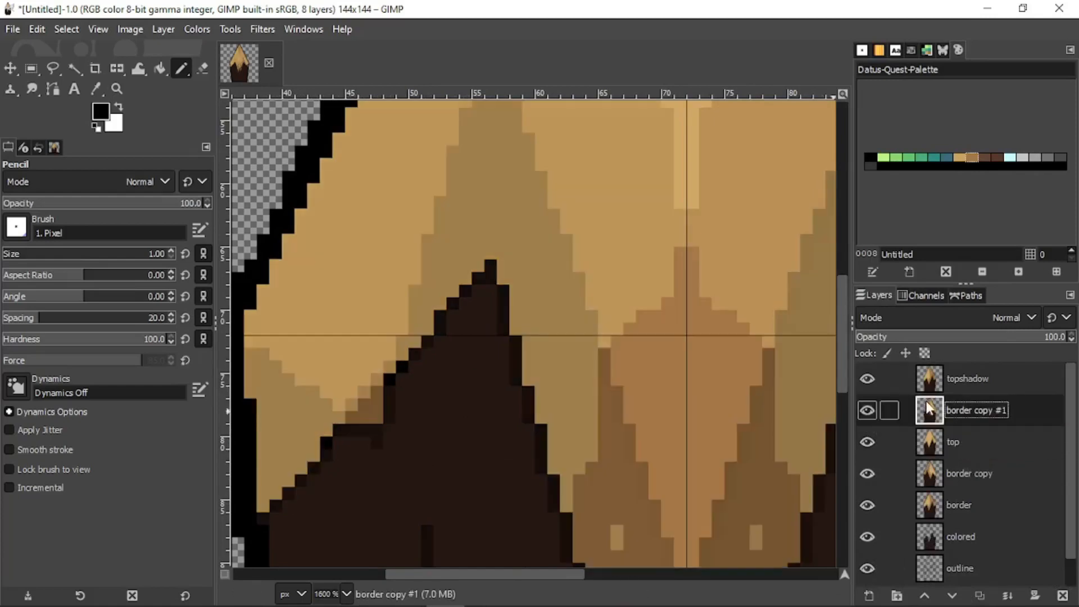
key(ctrl+z)
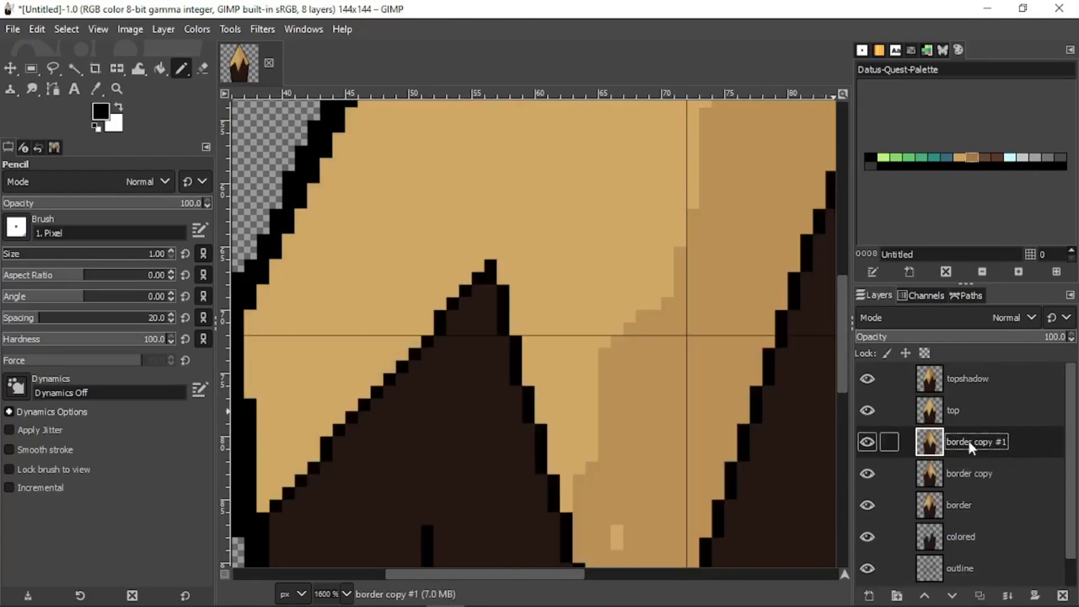
key(Delete)
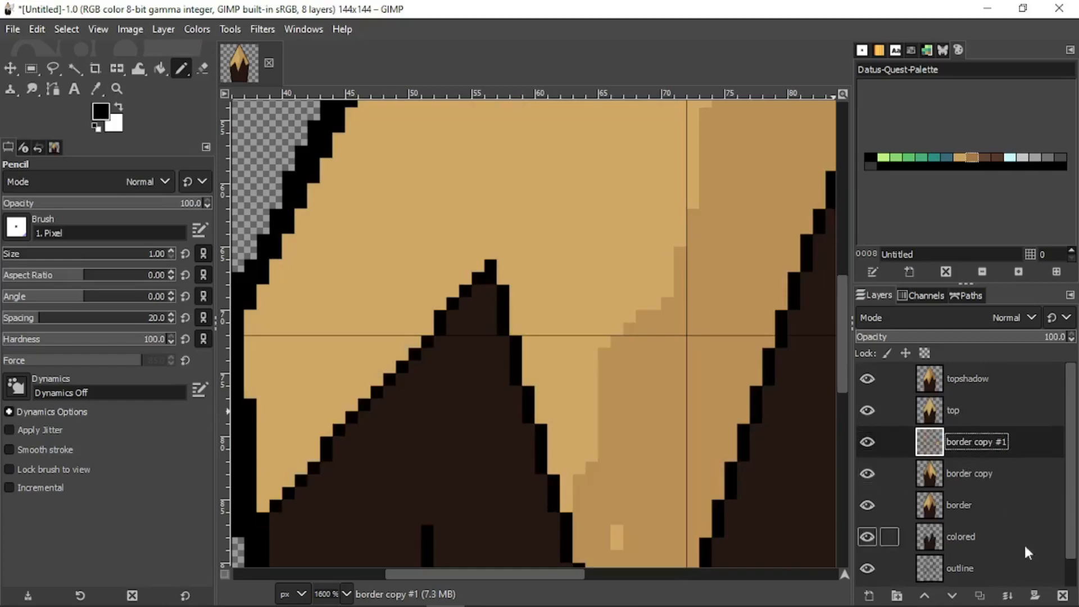
click(1061, 596)
scroll(655, 433, down, 3)
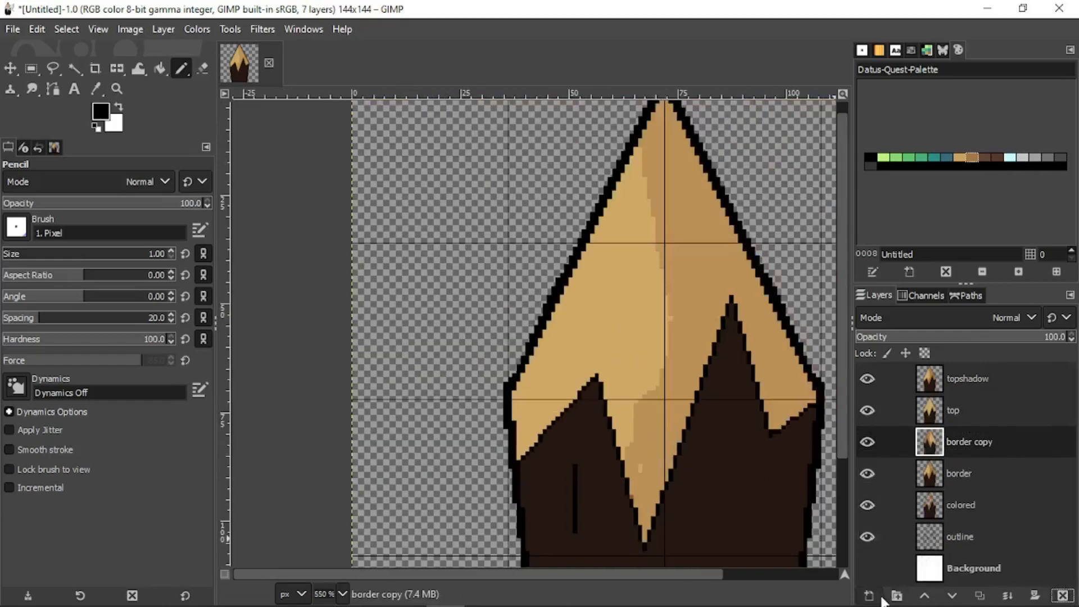
Step: Try raising the topshadow layer's opacity to about 76.5, and undo the change
click(956, 392)
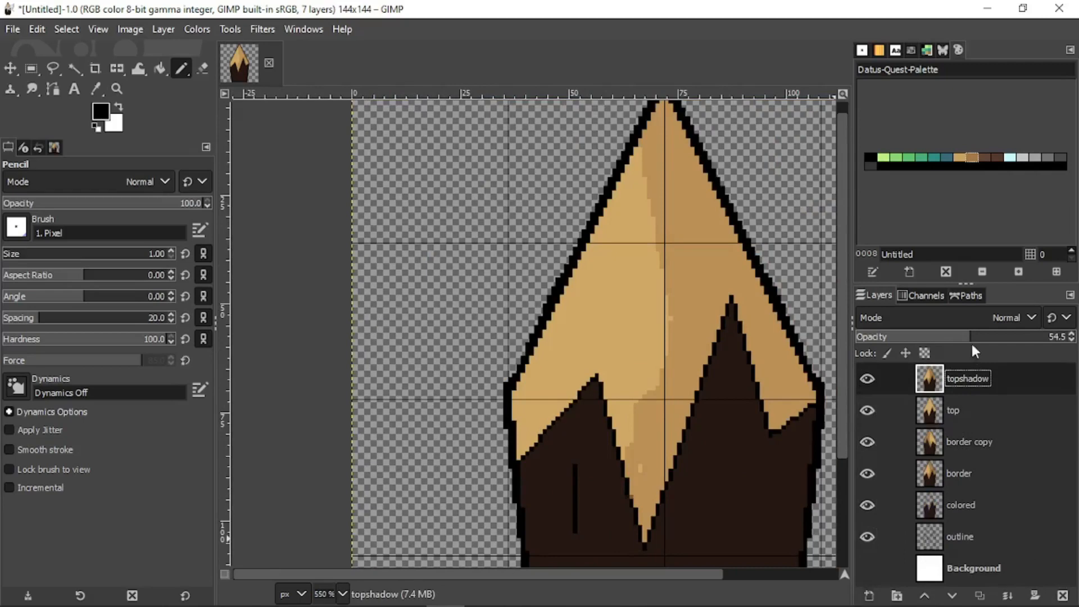
mouse_move(971, 337)
mouse_down()
mouse_move(1074, 340)
mouse_move(1013, 340)
mouse_up()
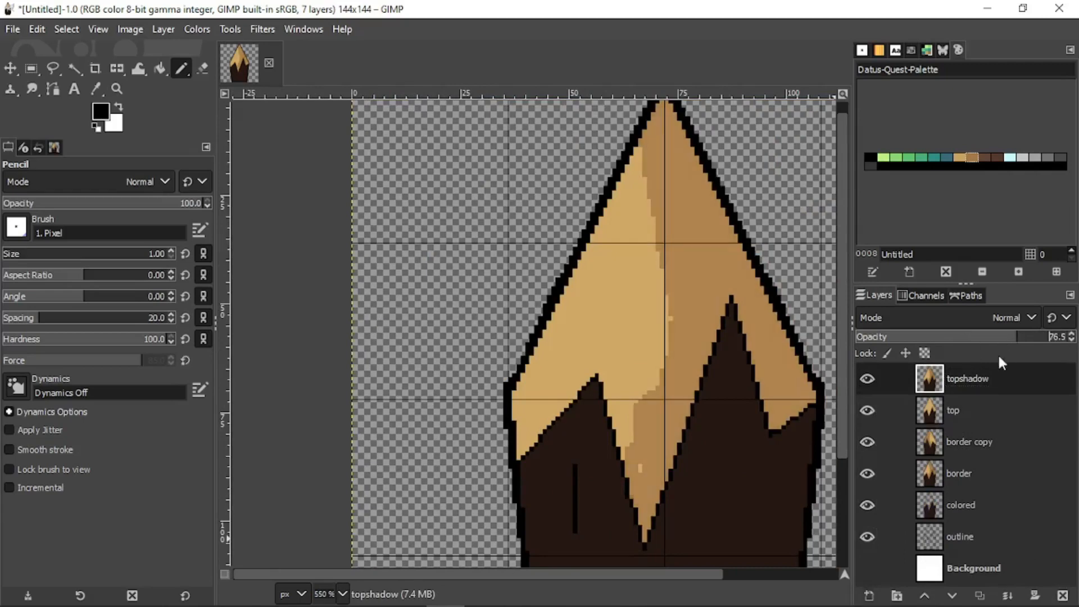
key(ctrl+z)
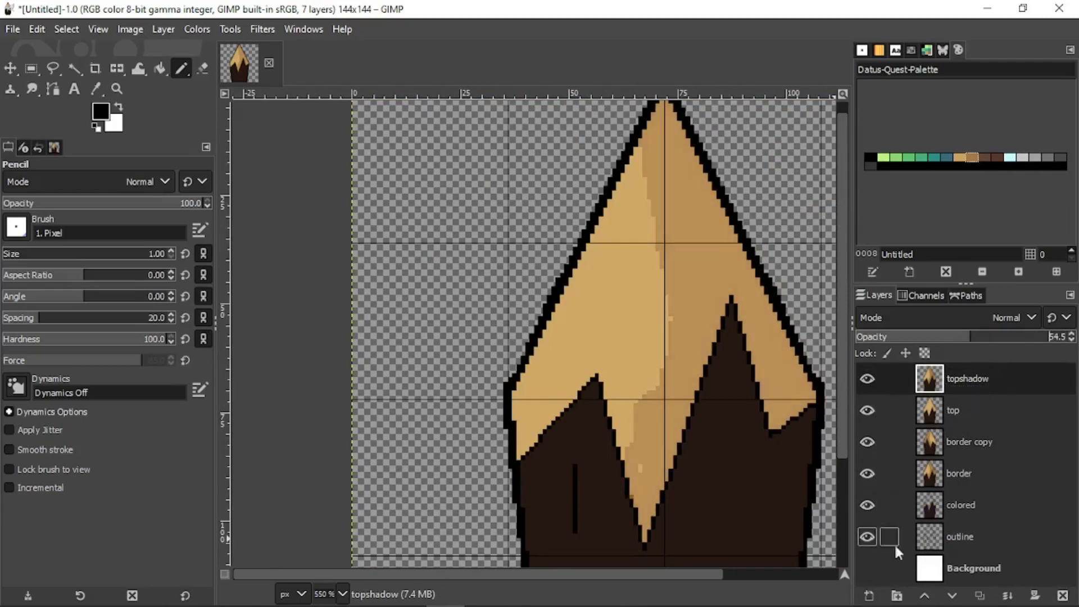
Step: Create a transparent 144 × 144 px layer named "edgeBorder-addition" above the topshadow layer
click(868, 596)
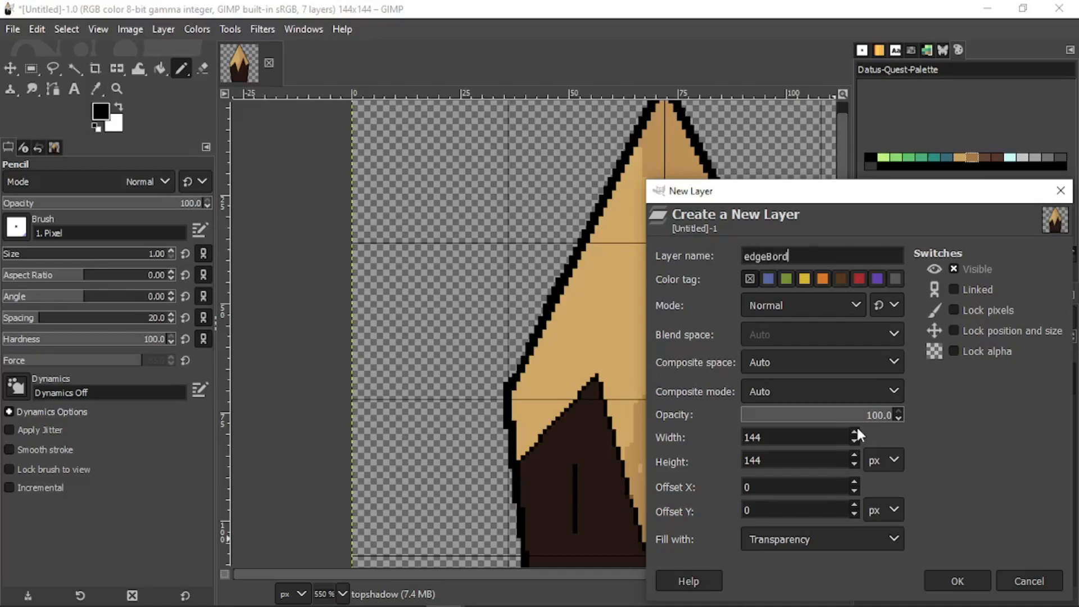
text(edgeBorder-addition)
key(Return)
Step: Thicken the black edge between wood and bark up the left slope of the left bark peak with straight pencil lines
scroll(481, 327, up, 4)
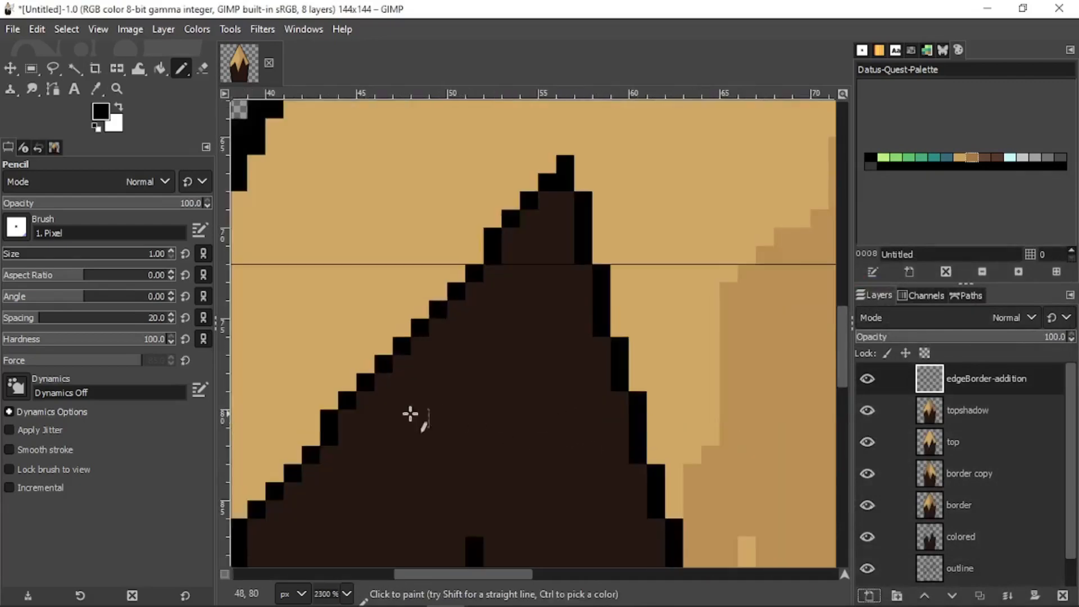
click(387, 439)
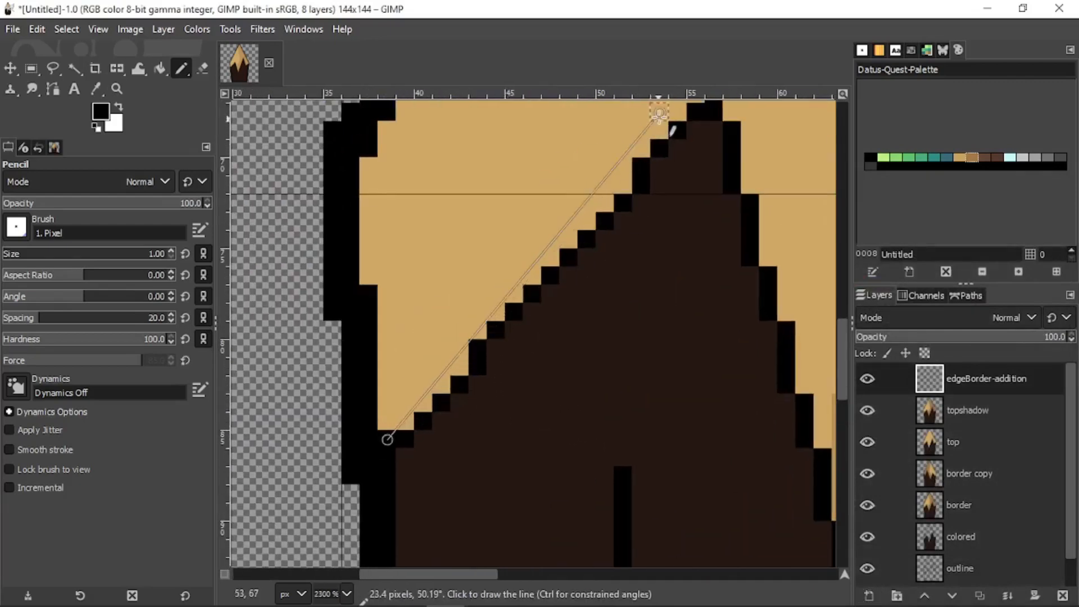
shift+click(659, 111)
click(460, 365)
drag(580, 285, 476, 399)
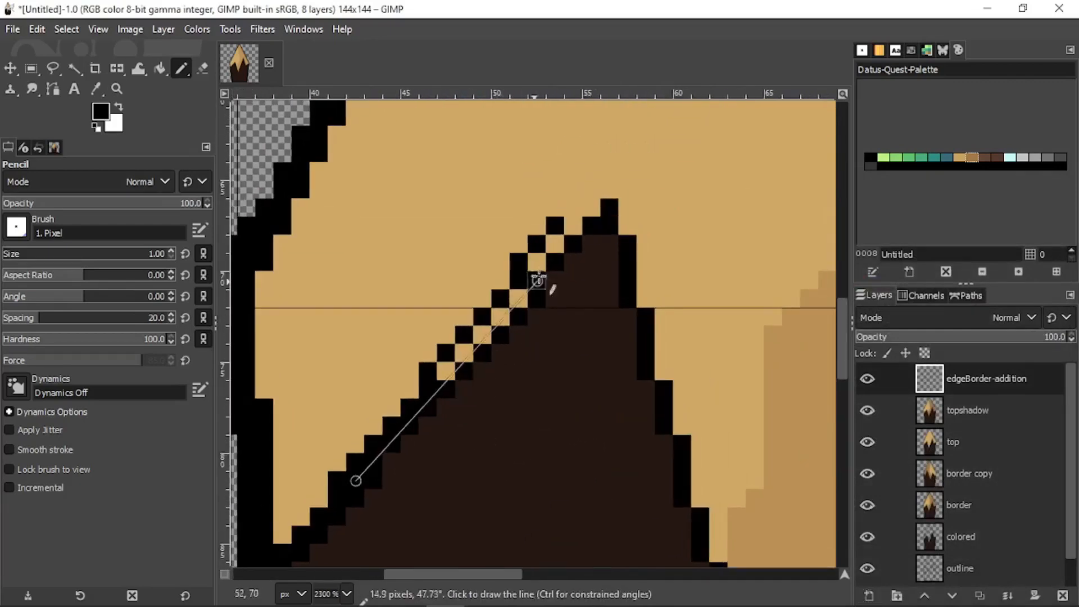
shift+click(590, 207)
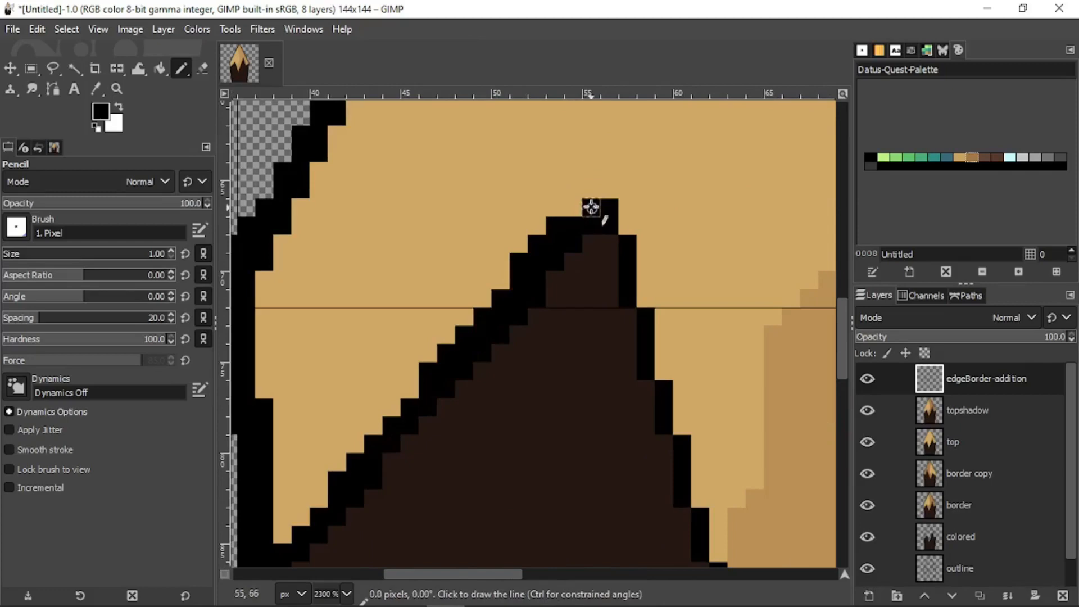
Step: Thicken the black edge around the top of the left bark peak and down the upper part of its right slope
shift+click(627, 225)
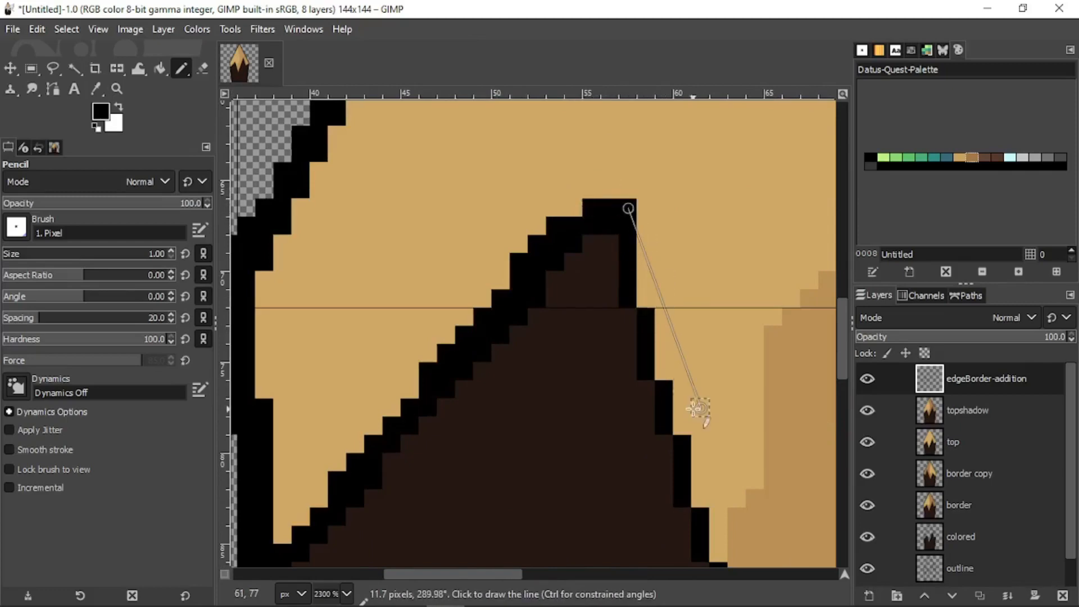
shift+click(682, 443)
drag(682, 436, 556, 157)
shift+click(611, 309)
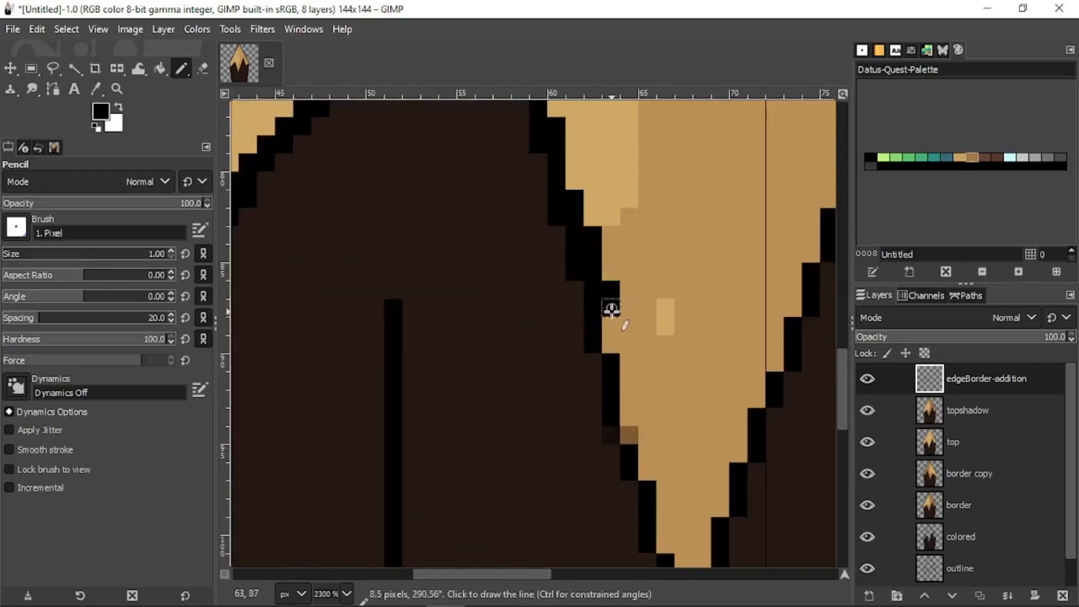
Step: Thicken the rest of the left bark peak's right slope down to the wood's bottom point, covering the stray brown pixels
drag(623, 342, 589, 202)
shift+click(630, 387)
drag(632, 404, 614, 289)
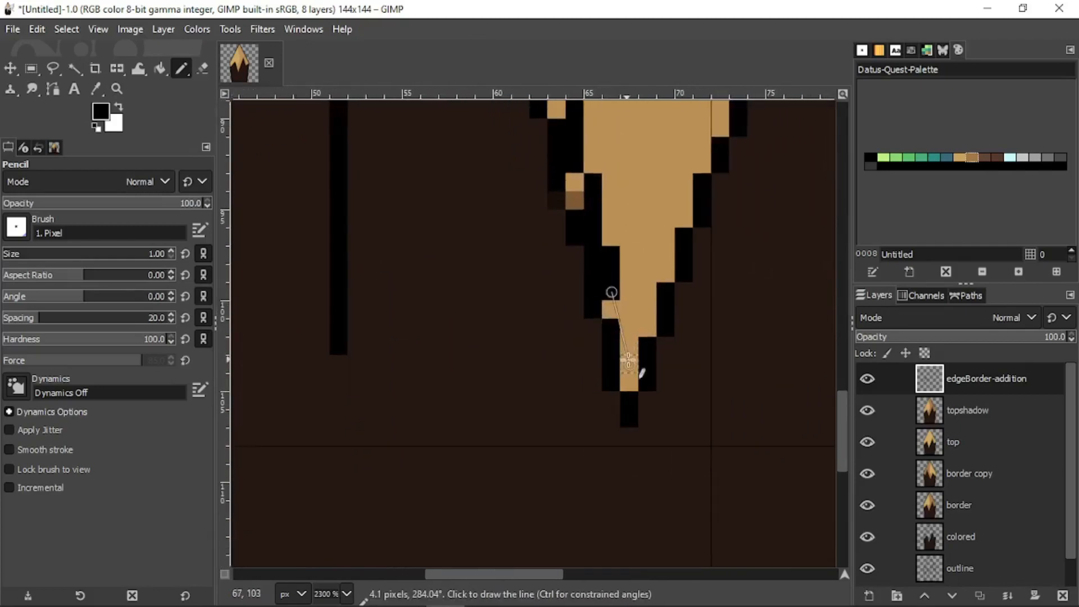
shift+click(631, 385)
click(574, 185)
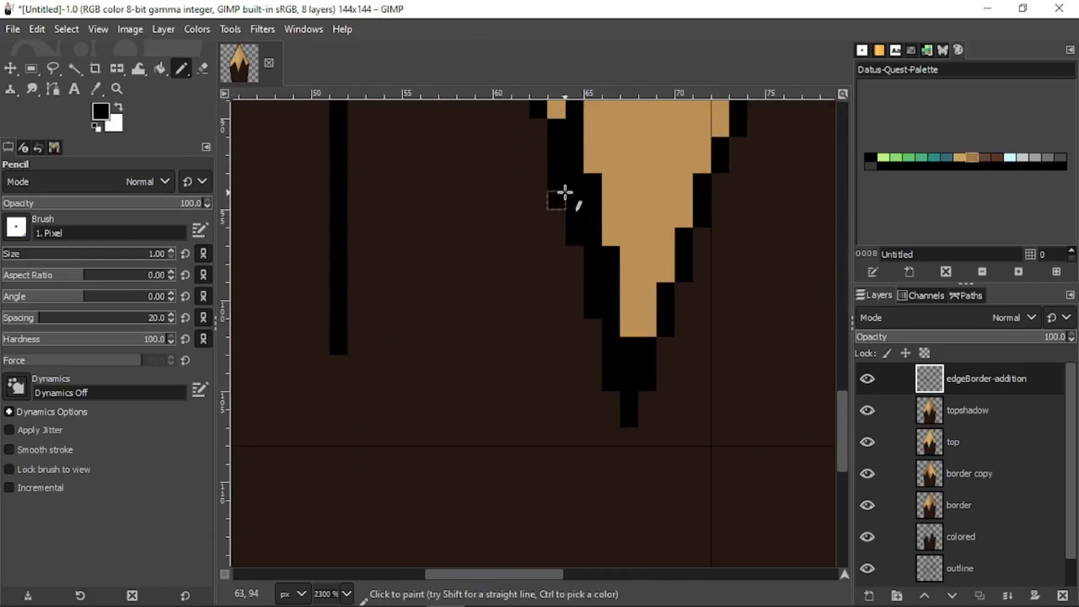
drag(568, 193, 570, 306)
Step: Touch up the thickened edge by adding a black pixel on top of the left bark peak
scroll(563, 245, down, 4)
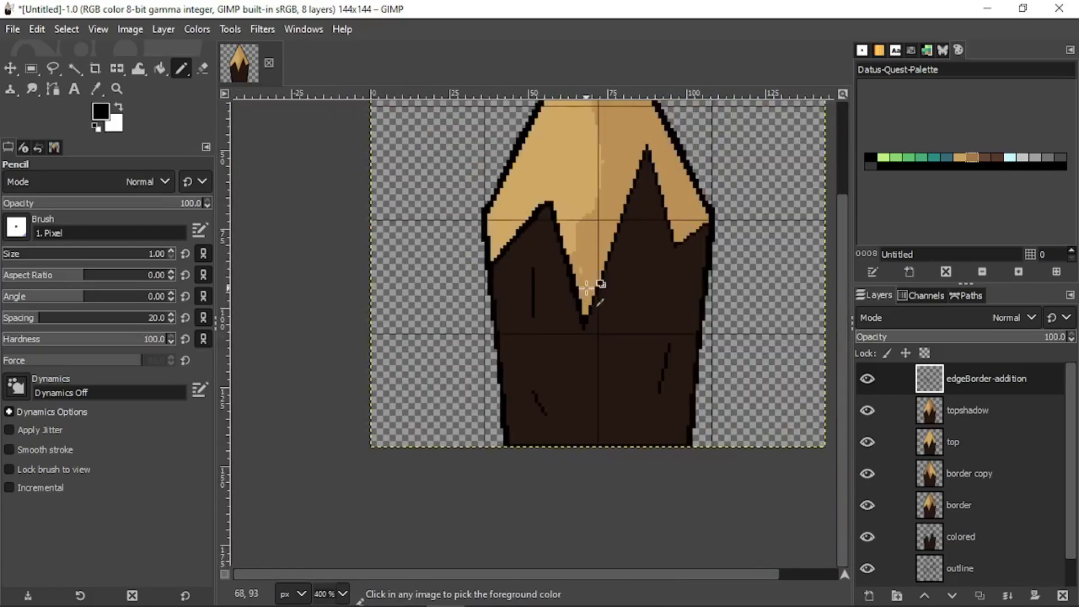
scroll(584, 283, up, 2)
drag(535, 261, 615, 518)
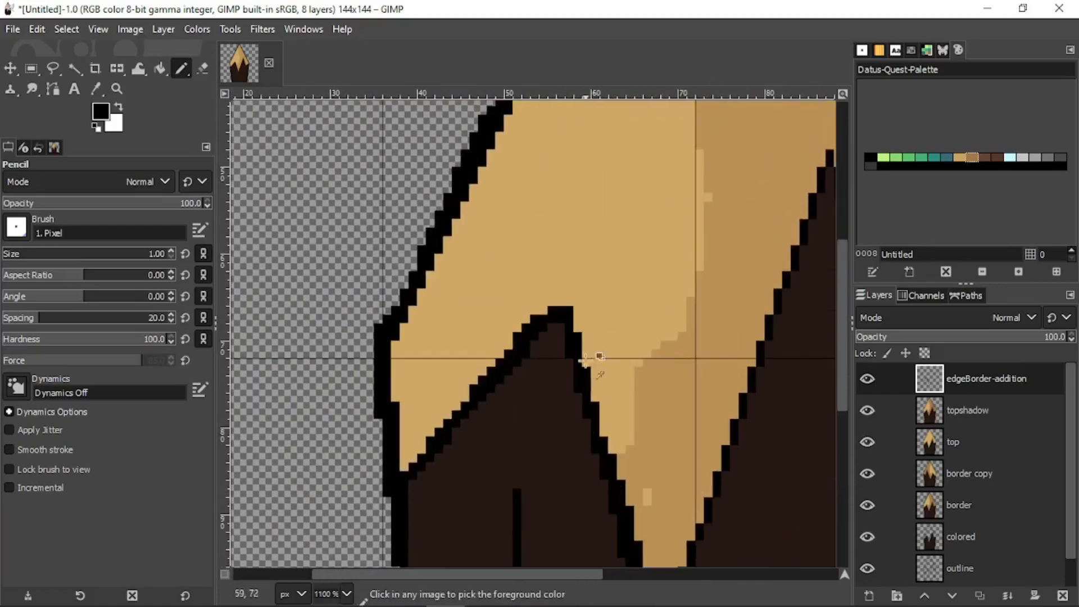
scroll(571, 305, up, 2)
click(552, 300)
scroll(573, 351, down, 4)
Step: Thicken the black edge from the wood's bottom point up the left slope of the right bark peak with straight pencil lines
drag(595, 364, 543, 205)
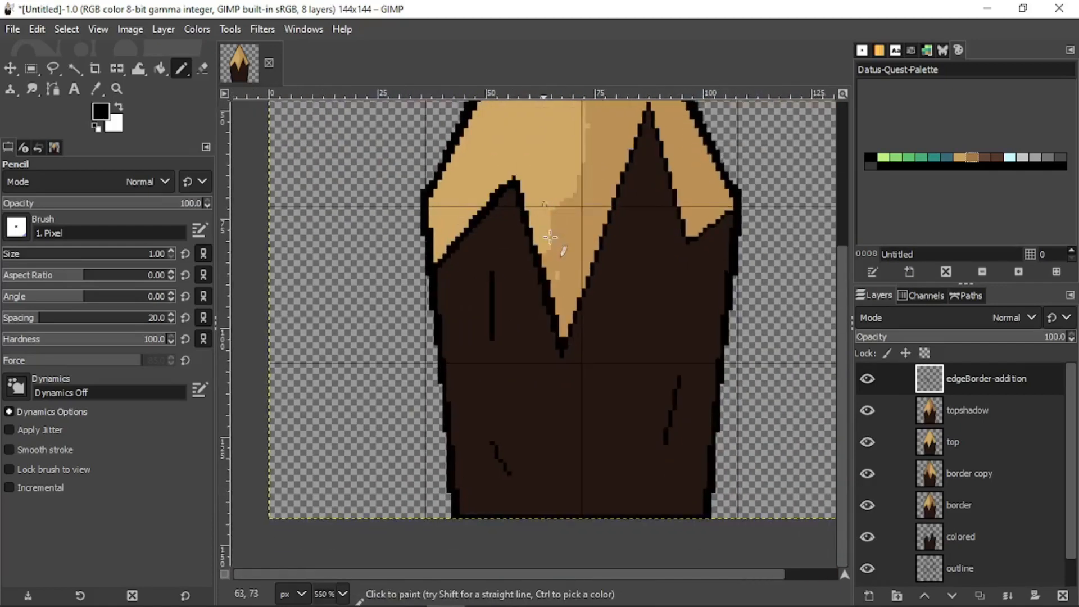
shift+click(618, 183)
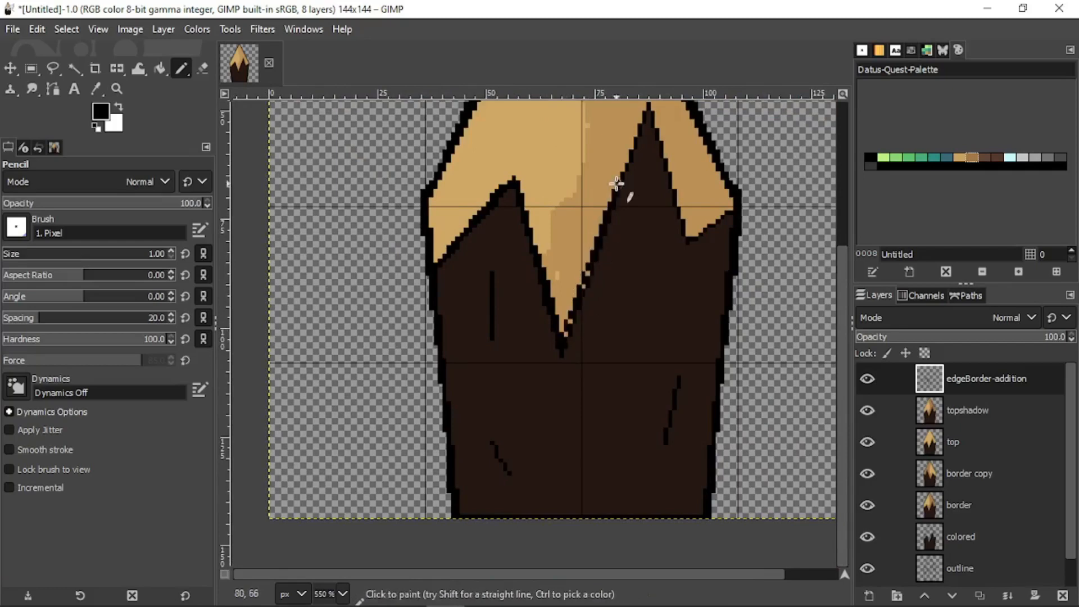
drag(618, 183, 578, 310)
shift+click(605, 227)
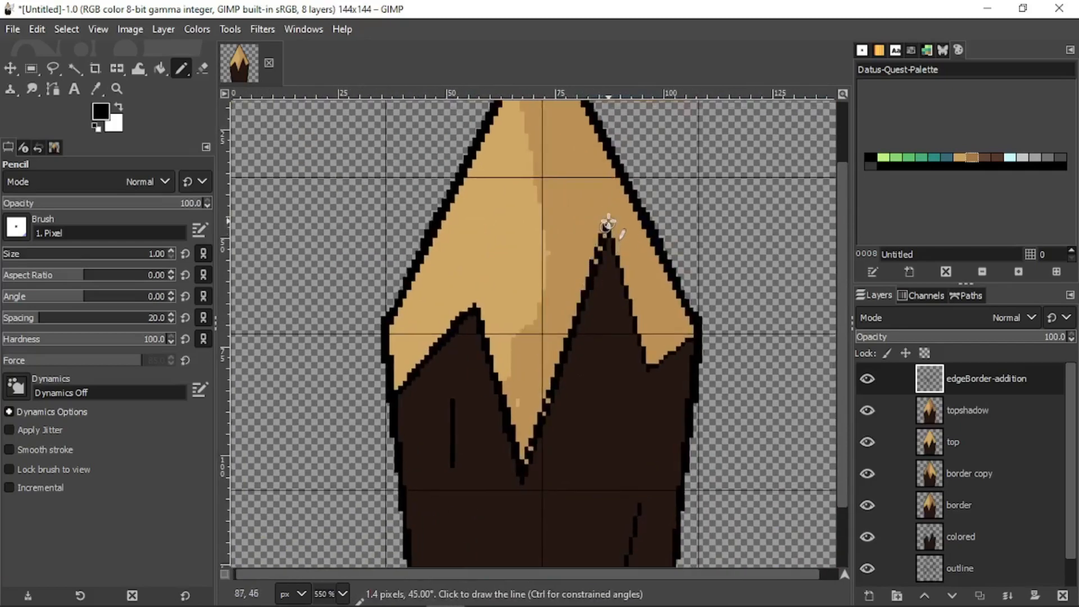
Step: Thicken the black edge down the right slope of the right bark peak and along the short rise to the outer border
shift+click(635, 311)
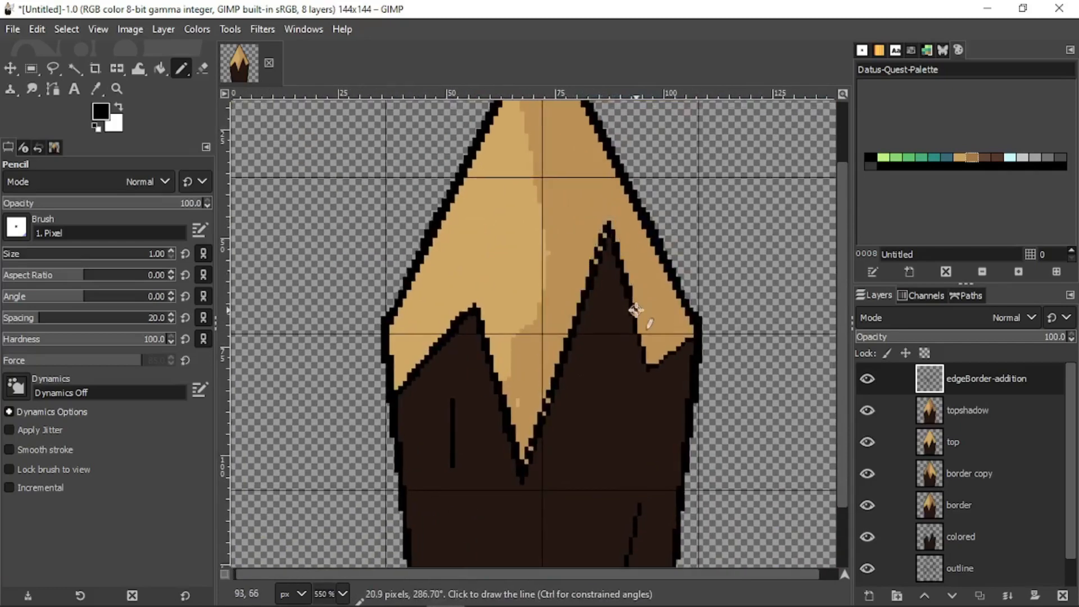
shift+click(650, 363)
scroll(663, 360, up, 4)
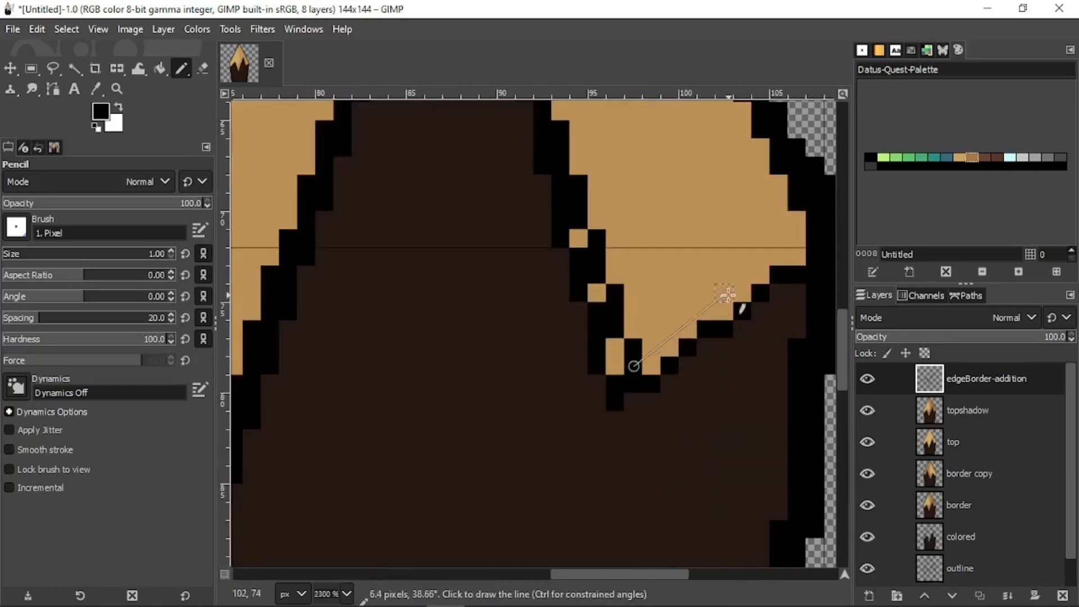
mouse_move(793, 241)
mouse_down()
mouse_move(802, 258)
mouse_move(700, 315)
mouse_move(629, 379)
mouse_move(602, 292)
mouse_move(568, 243)
mouse_up()
Step: Fill the stray brown pixels along both slopes of the right bark peak with black
scroll(523, 318, down, 5)
scroll(568, 291, up, 4)
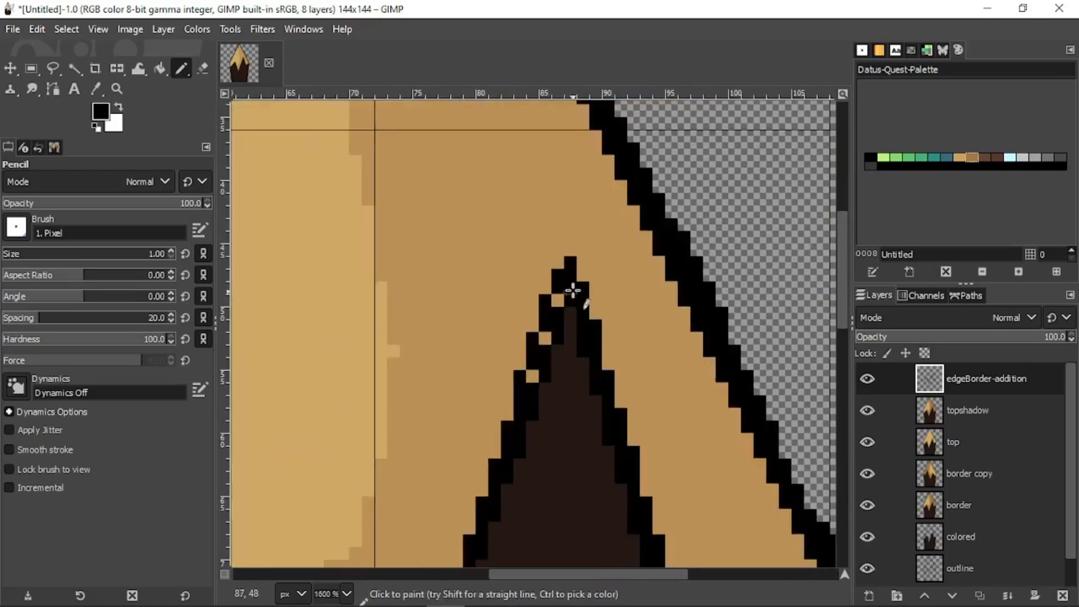
scroll(534, 362, down, 3)
scroll(568, 294, up, 2)
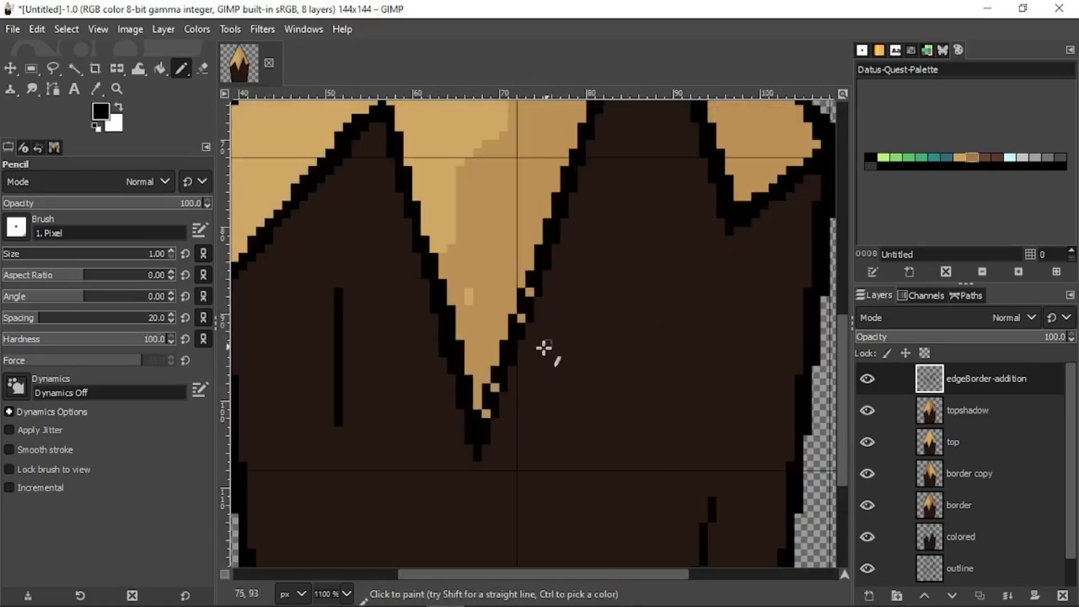
drag(528, 293, 487, 414)
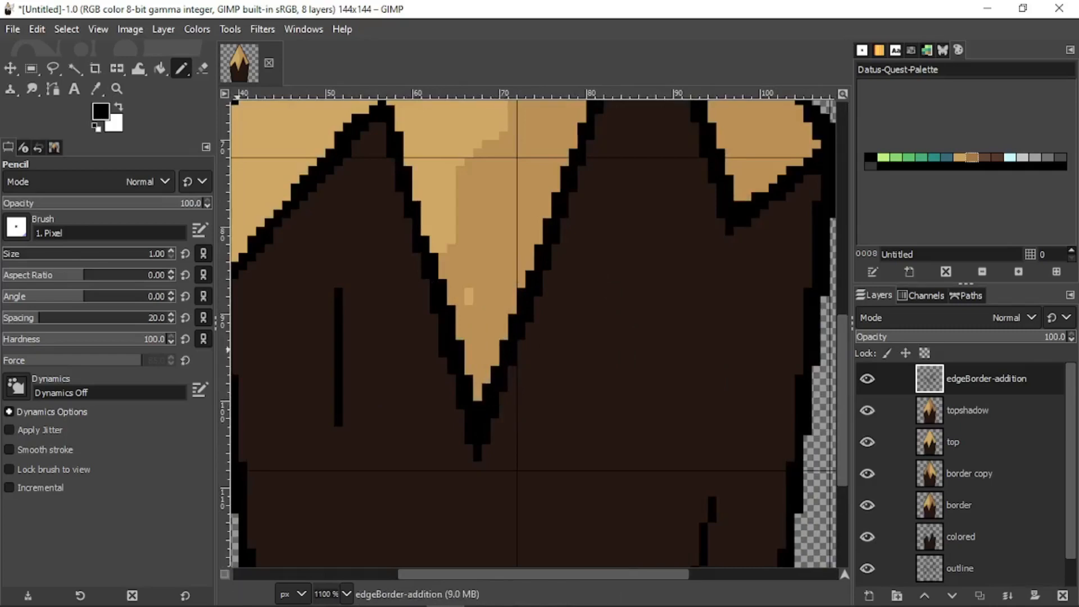
Step: Save the artwork as Spikes.xcf and export it as Spikes.png in the Environment artwork's Spikes folder
scroll(568, 271, down, 4)
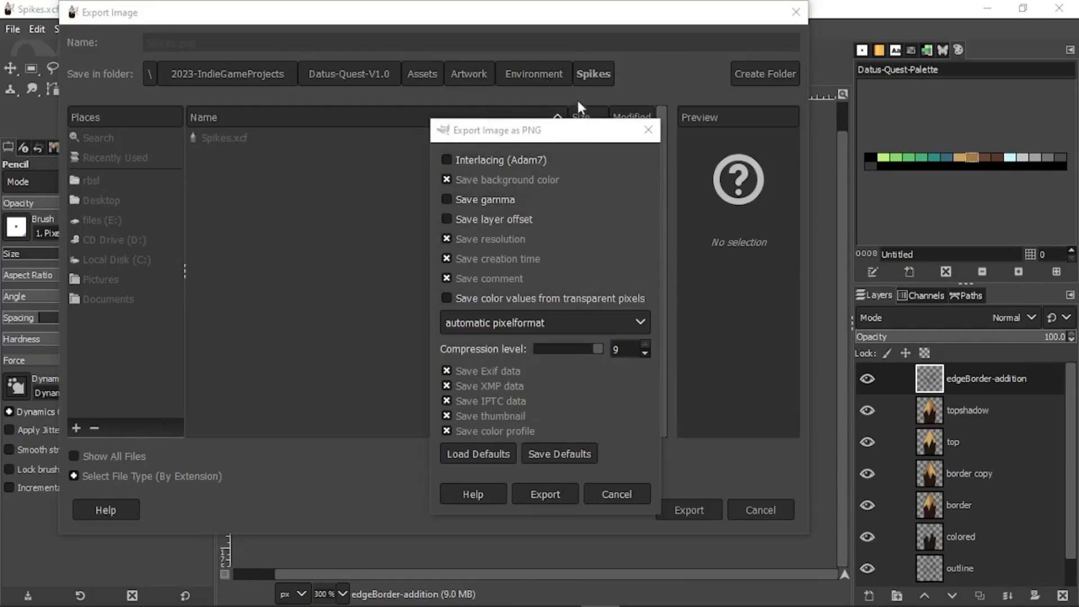
click(545, 494)
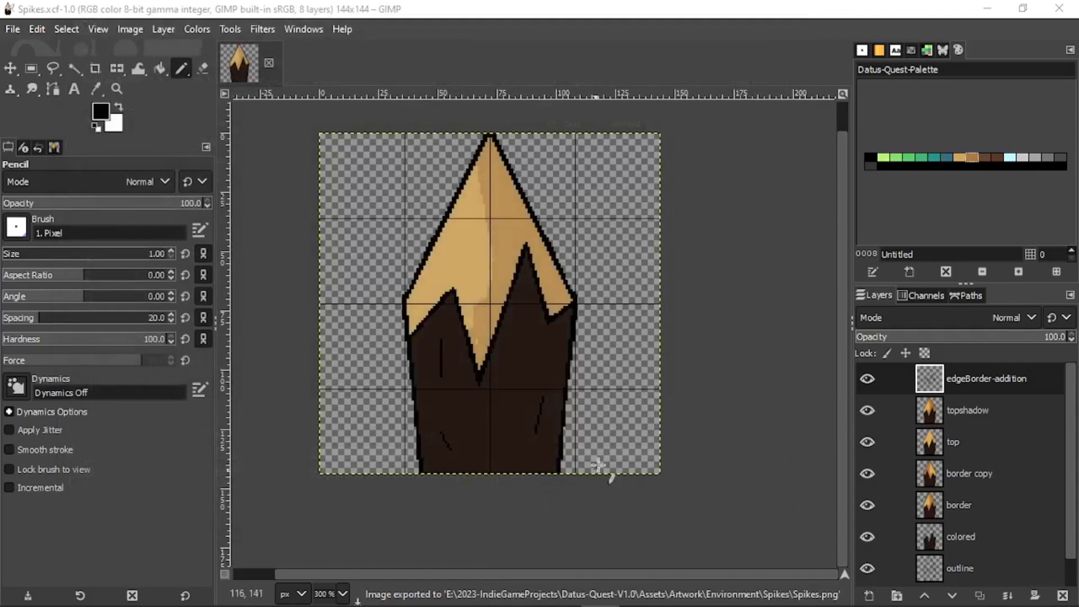
click(15, 30)
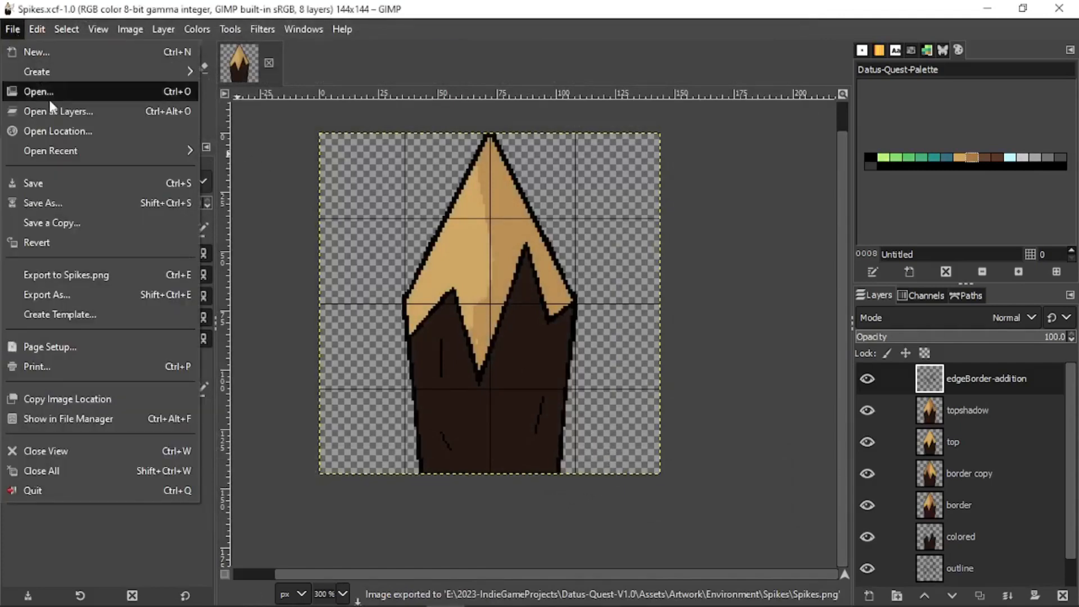
click(37, 28)
mouse_move(14, 28)
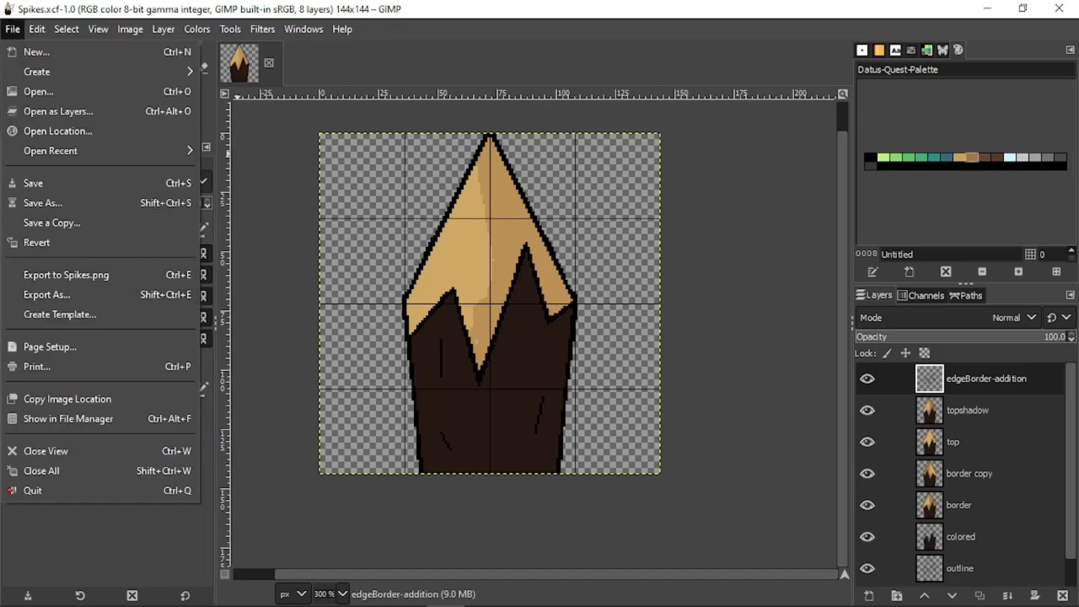
Step: Switch to Unity and set the imported Spikes texture's Pixels Per Unit to 144
key(alt+Tab)
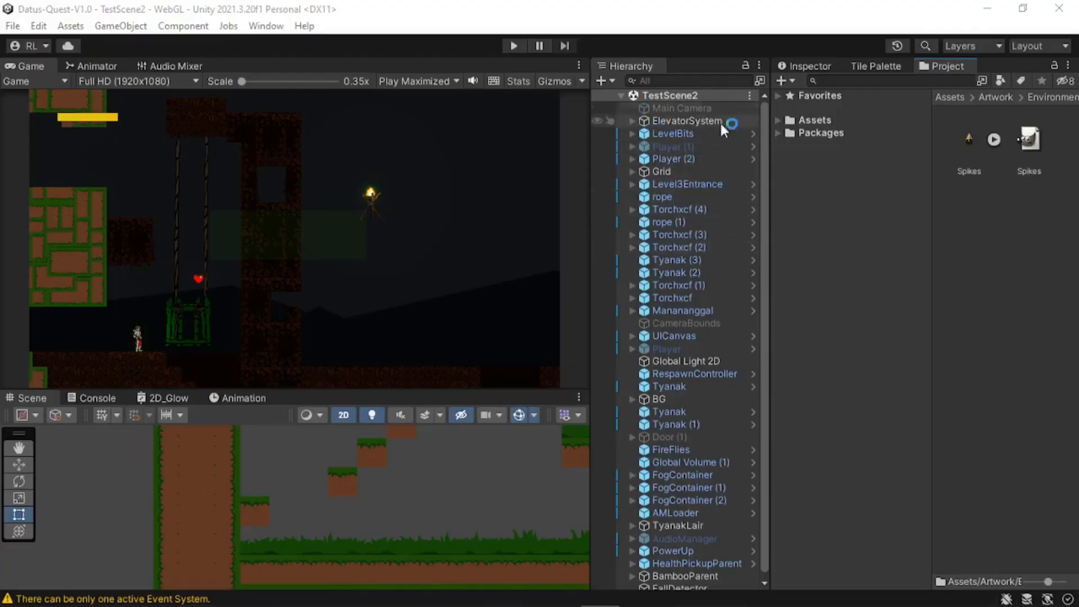
click(970, 149)
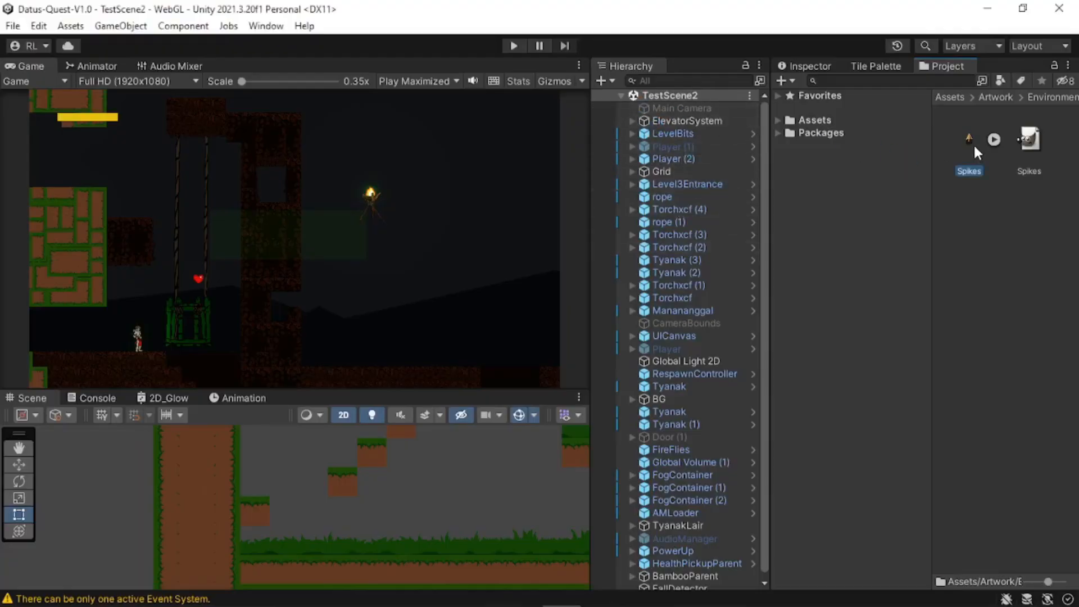
click(810, 66)
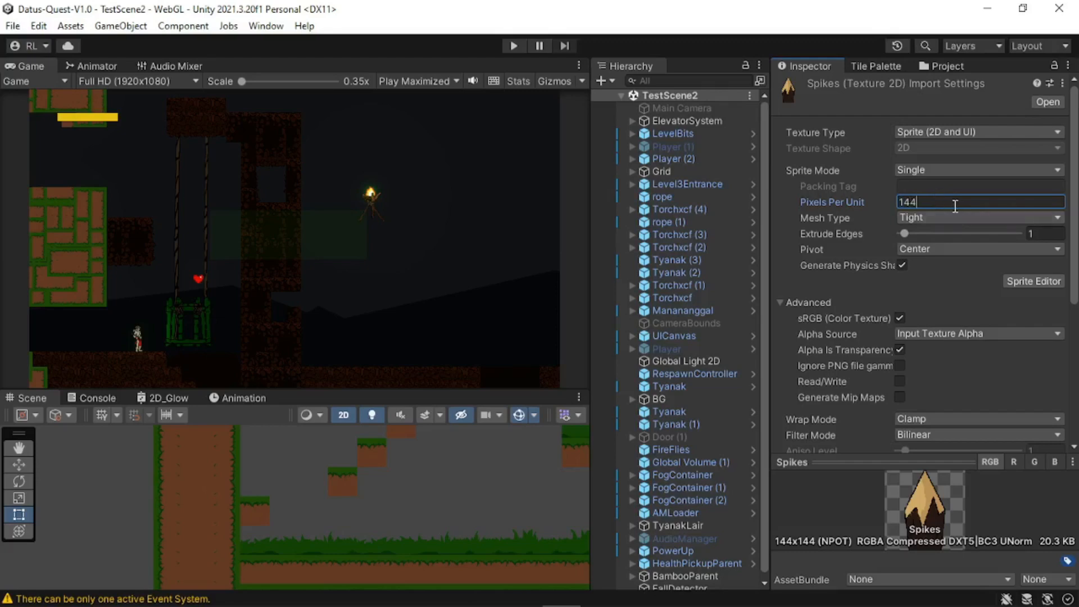
click(936, 66)
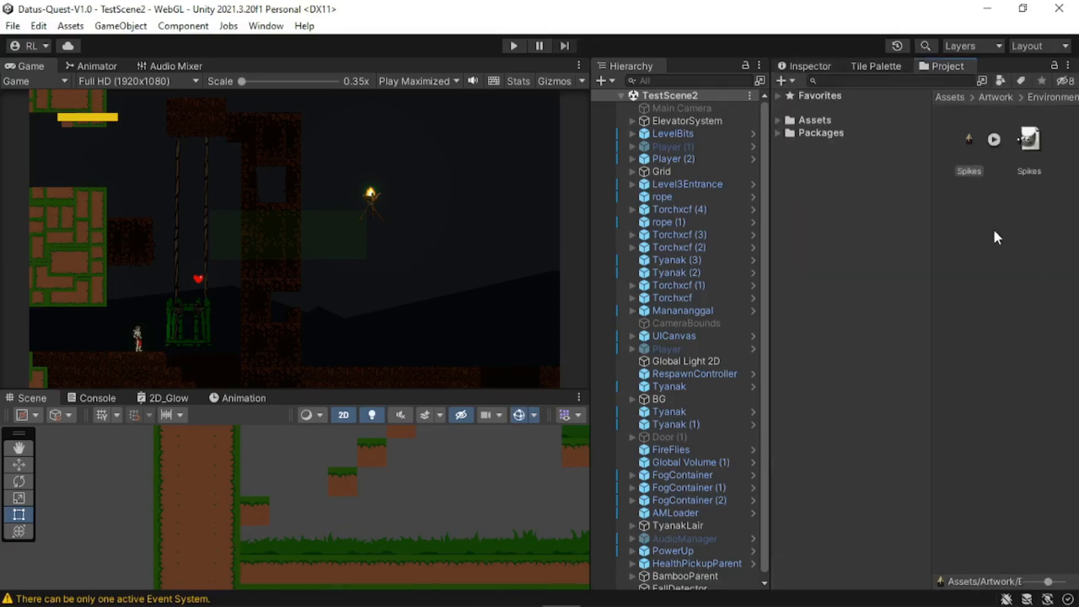
Step: Place the Spikes sprite in the scene and set it on the brick ground just right of the tall brick wall
click(965, 150)
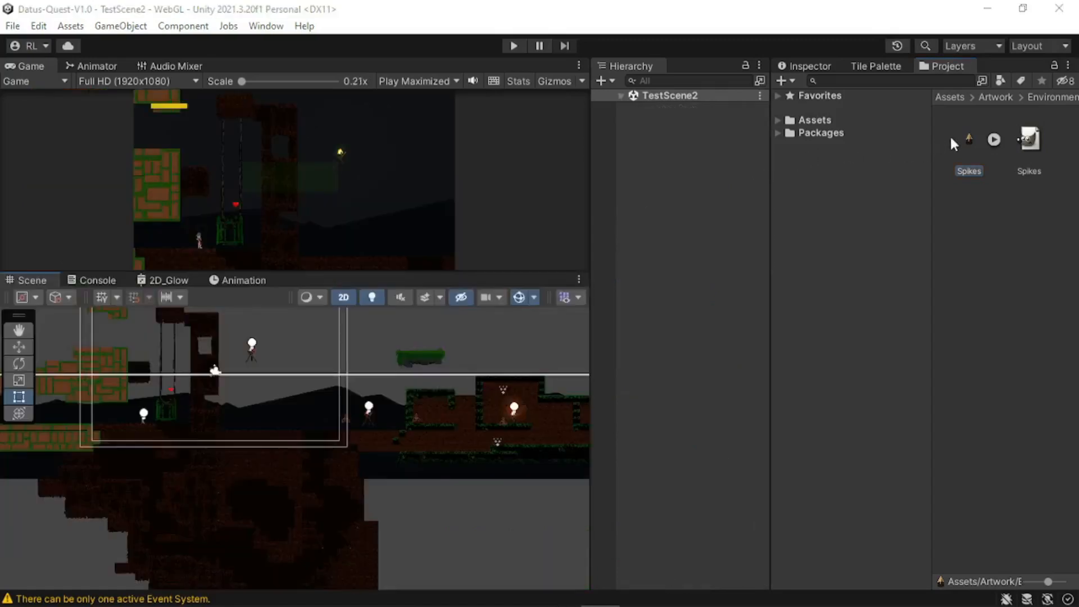
click(976, 139)
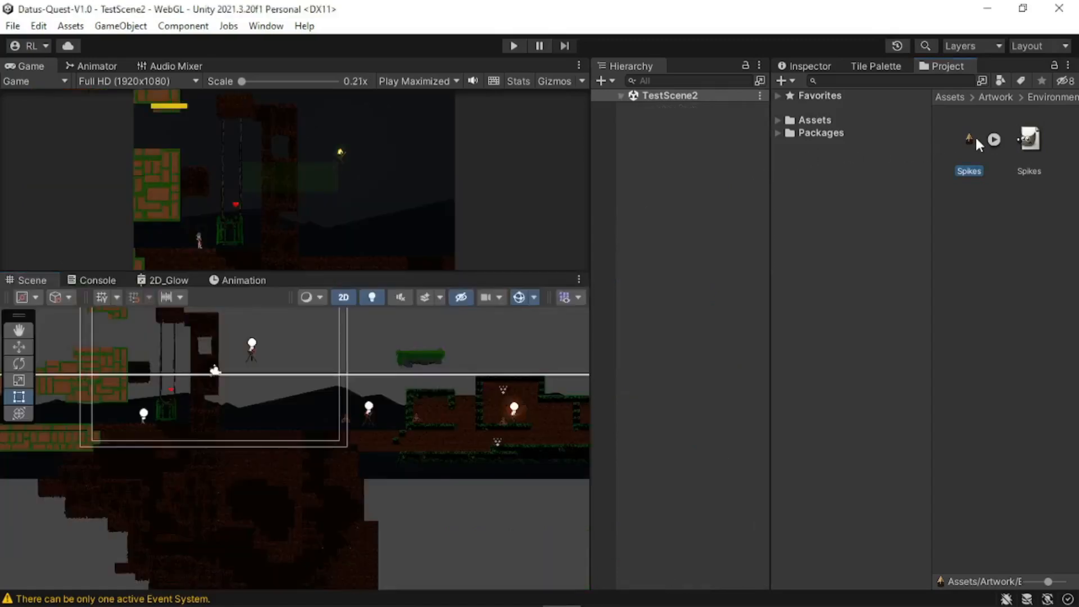
drag(611, 298, 238, 411)
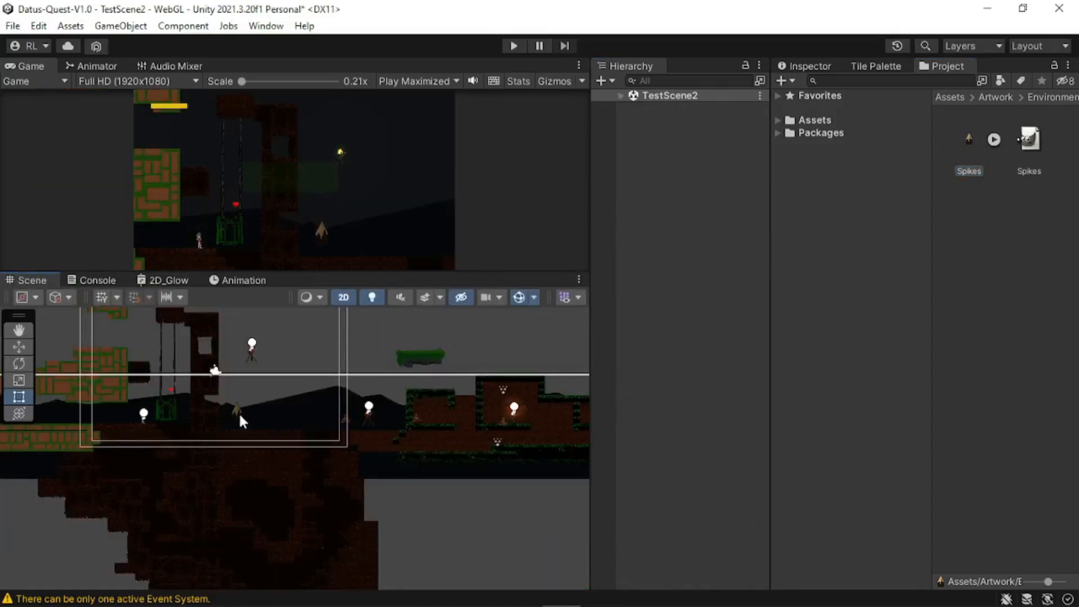
click(509, 344)
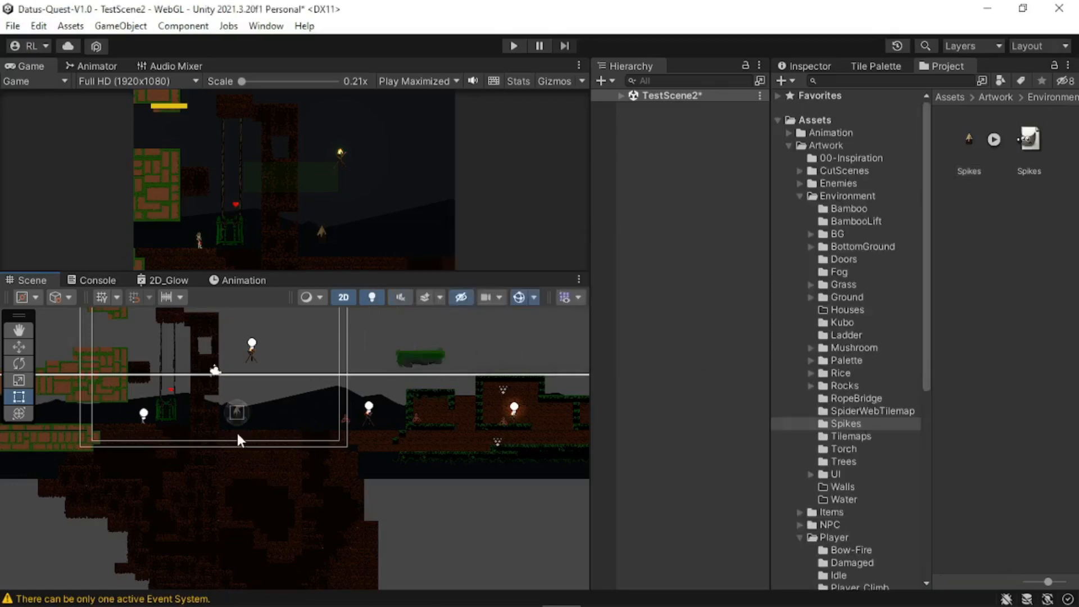
scroll(237, 413, up, 2)
scroll(239, 414, up, 5)
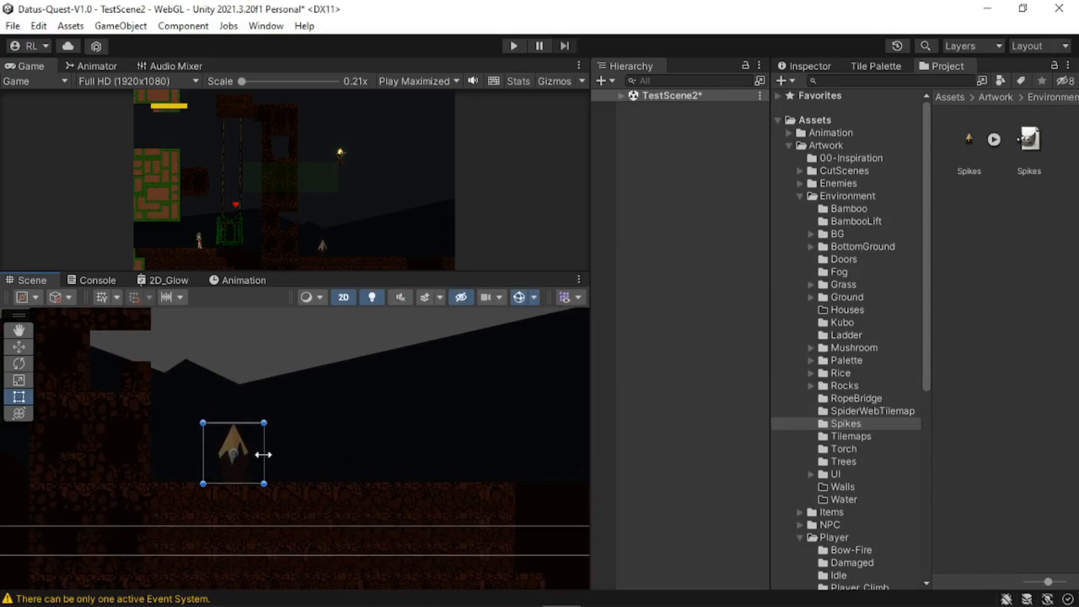
Step: Narrow the placed spike horizontally and try scaling it with the Scale tool
drag(264, 454, 245, 458)
key(r)
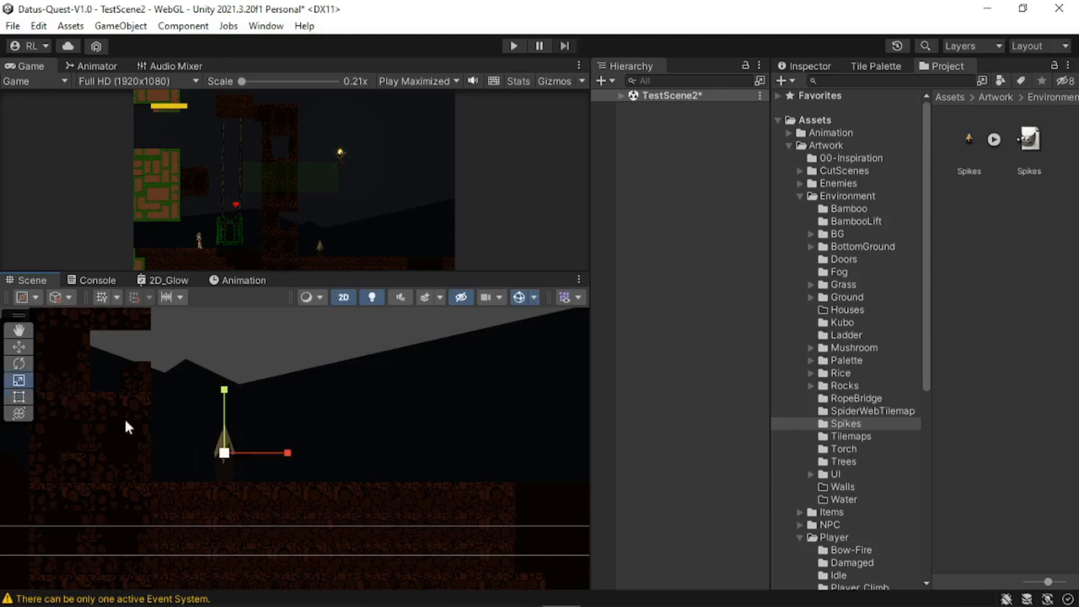
mouse_move(225, 387)
mouse_down()
mouse_move(224, 408)
mouse_move(221, 373)
mouse_move(221, 389)
mouse_up()
mouse_move(222, 458)
mouse_down()
mouse_move(234, 467)
mouse_move(167, 337)
mouse_move(225, 450)
mouse_move(252, 473)
mouse_move(230, 456)
mouse_up()
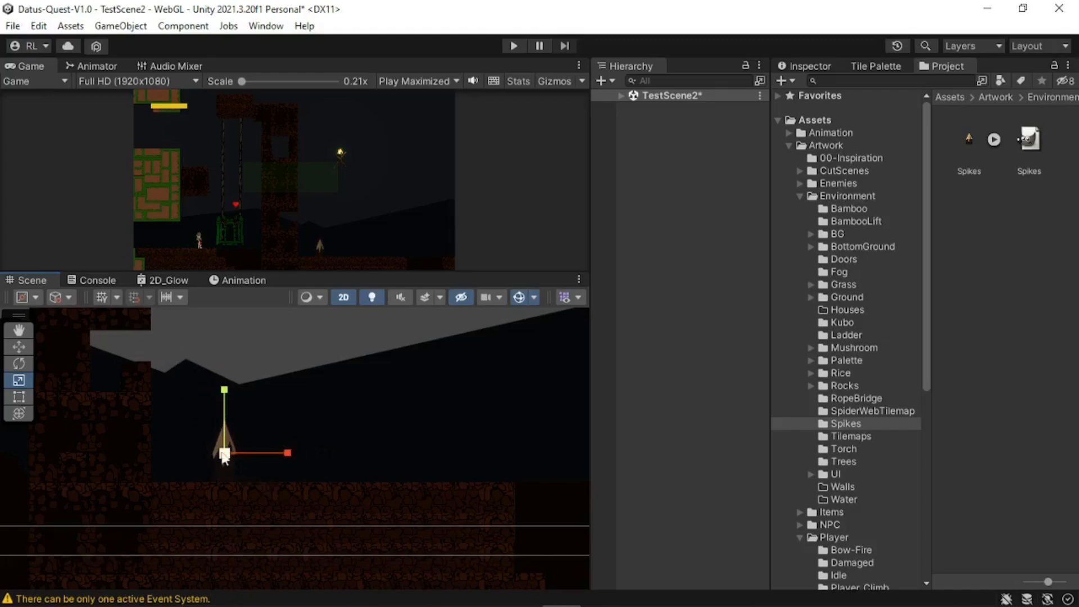
Step: Stretch the spike taller with the Rect tool and move it up against the brick wall
click(326, 440)
click(18, 396)
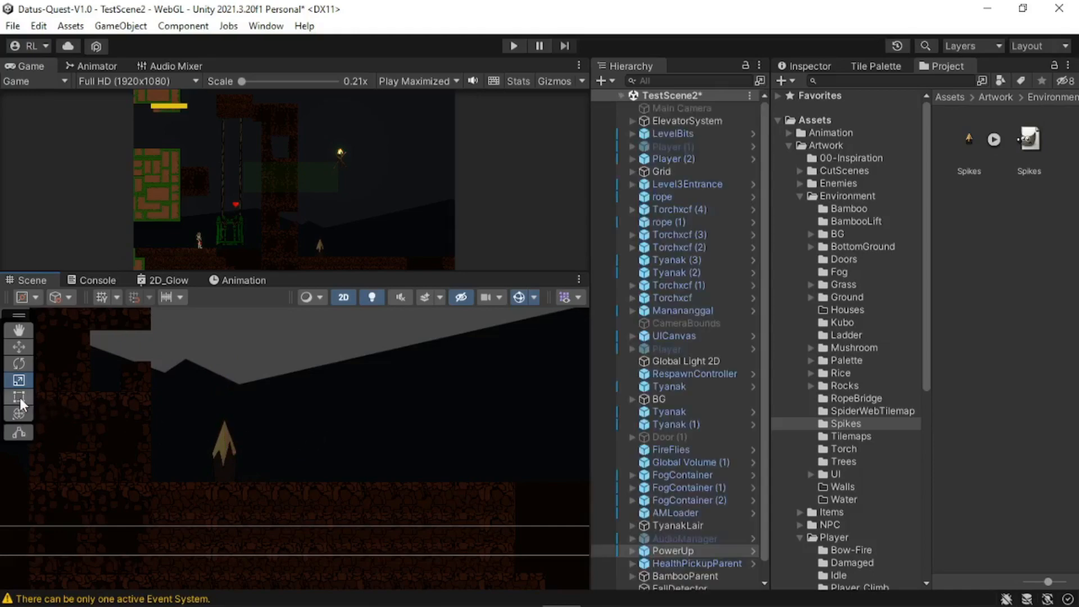
click(228, 443)
drag(227, 423, 232, 381)
drag(228, 429, 170, 430)
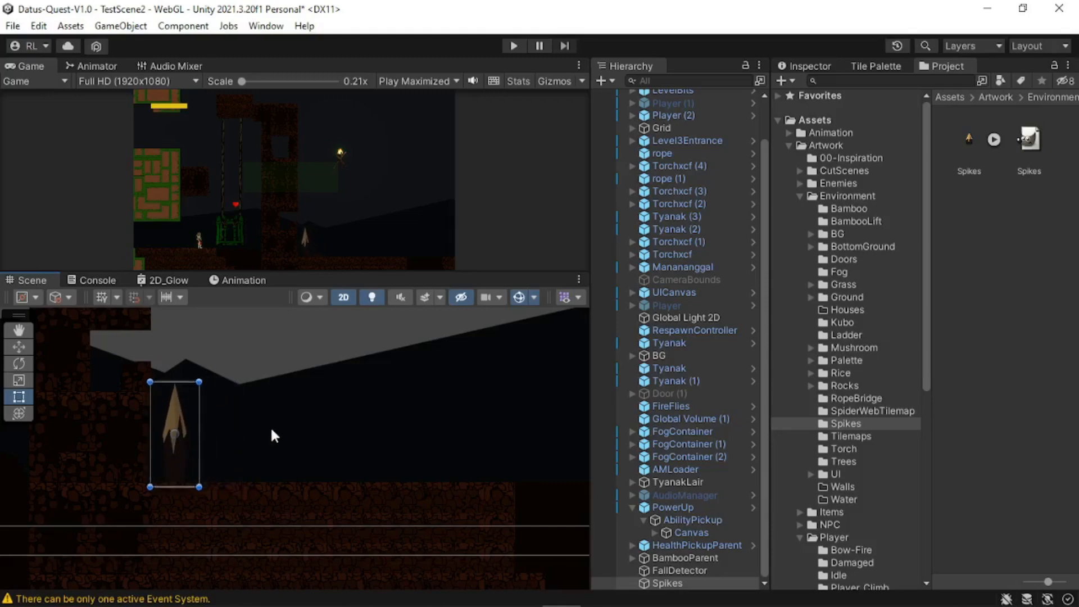
Step: Duplicate the spike several times and spread the copies along the ground in a row at varied heights
key(ctrl+d)
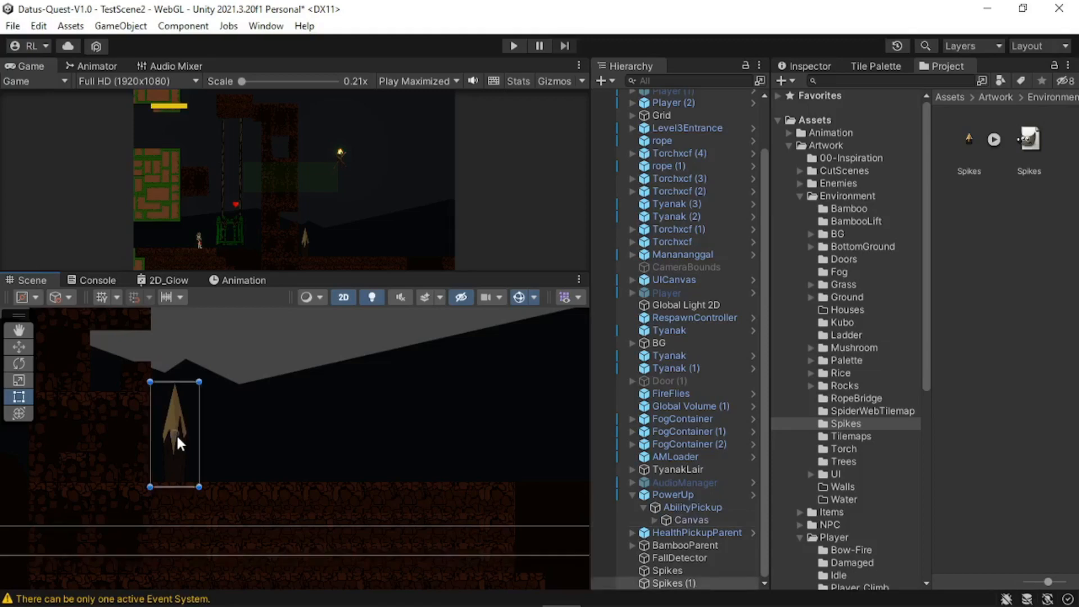
click(23, 347)
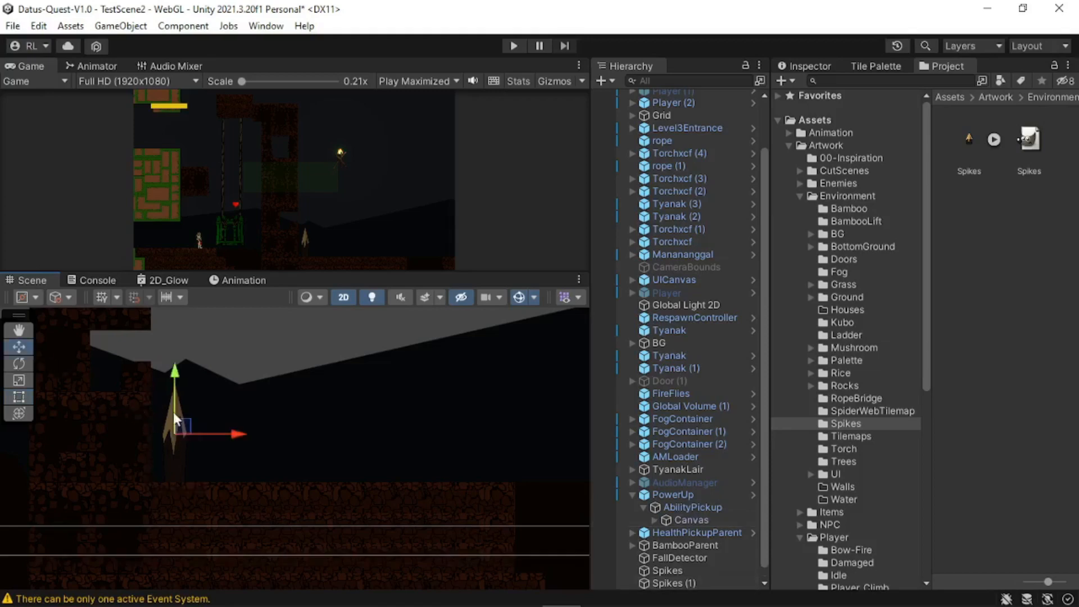
drag(174, 419, 327, 484)
key(ctrl+d)
key(ctrl+d)
key(ctrl+d)
Step: Narrow the rightmost spike with the Rect tool and shorten it so its tip sits lower than the others
scroll(318, 431, down, 5)
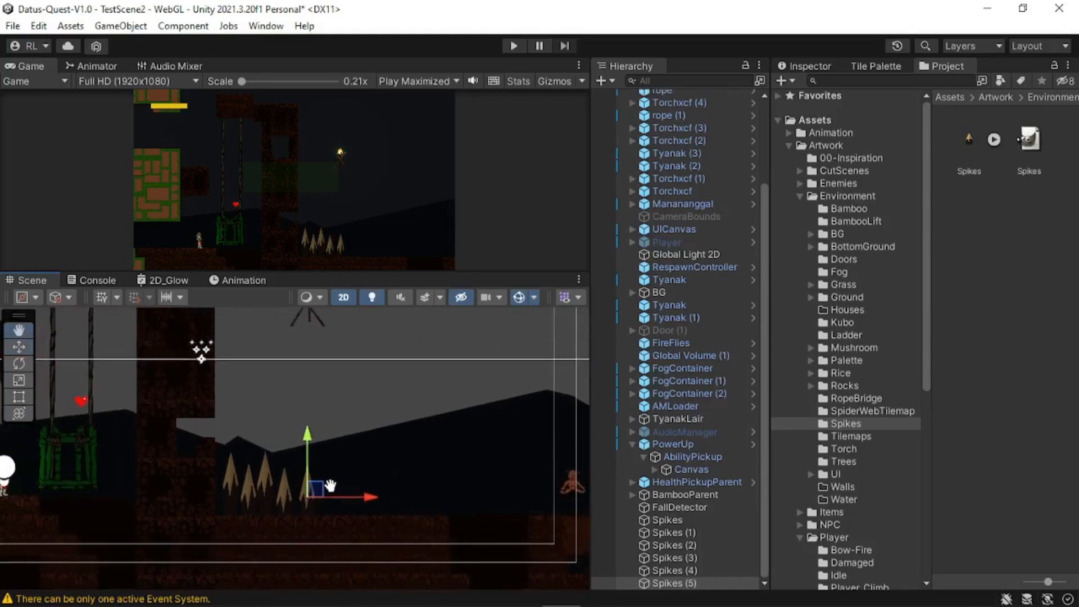
scroll(320, 481, up, 4)
scroll(278, 505, up, 5)
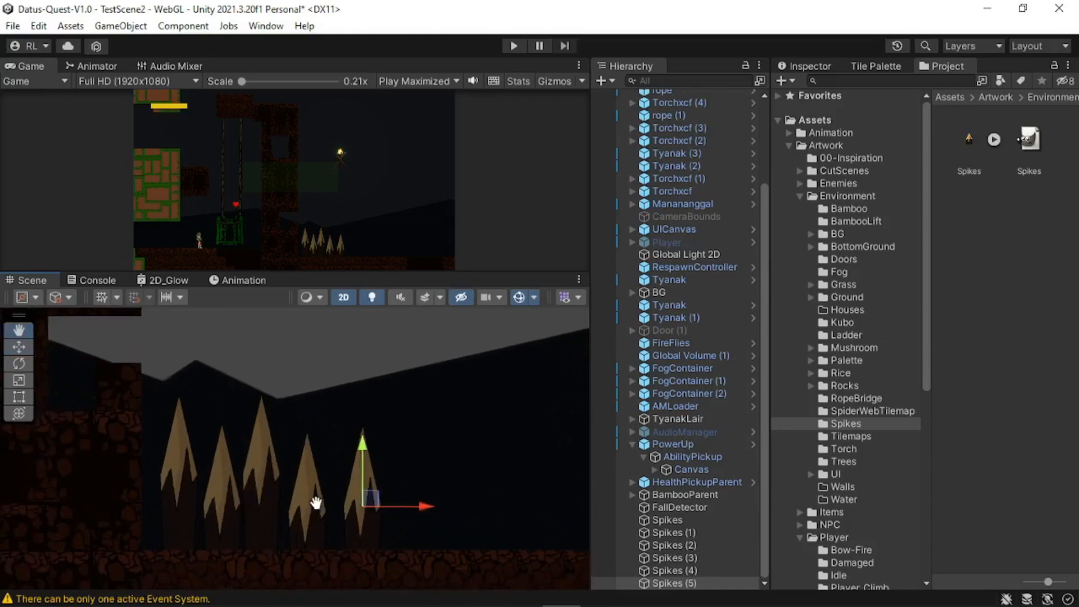
click(19, 397)
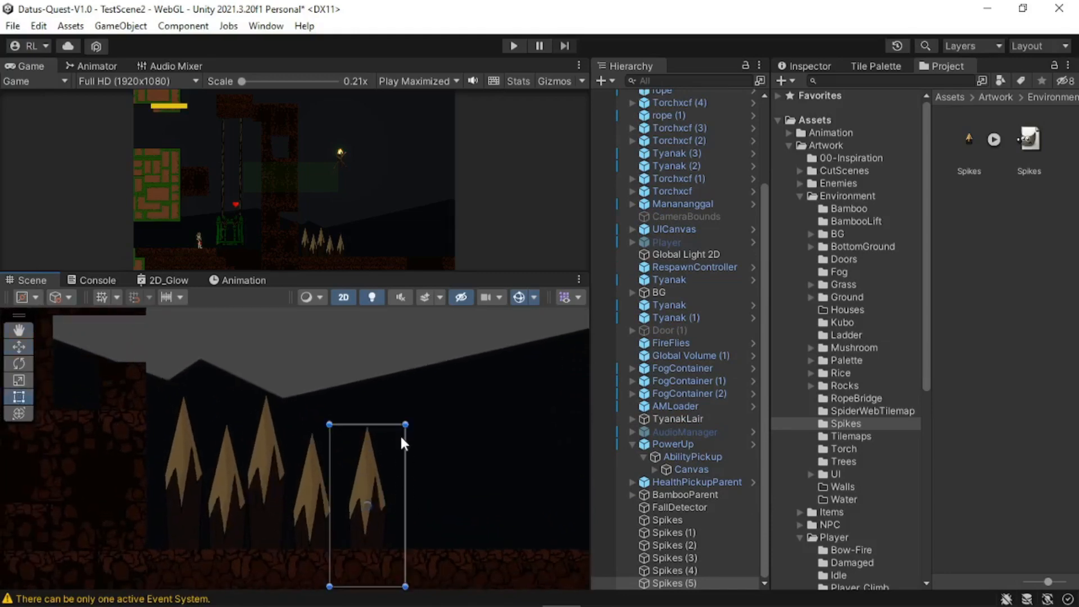
drag(404, 446, 381, 448)
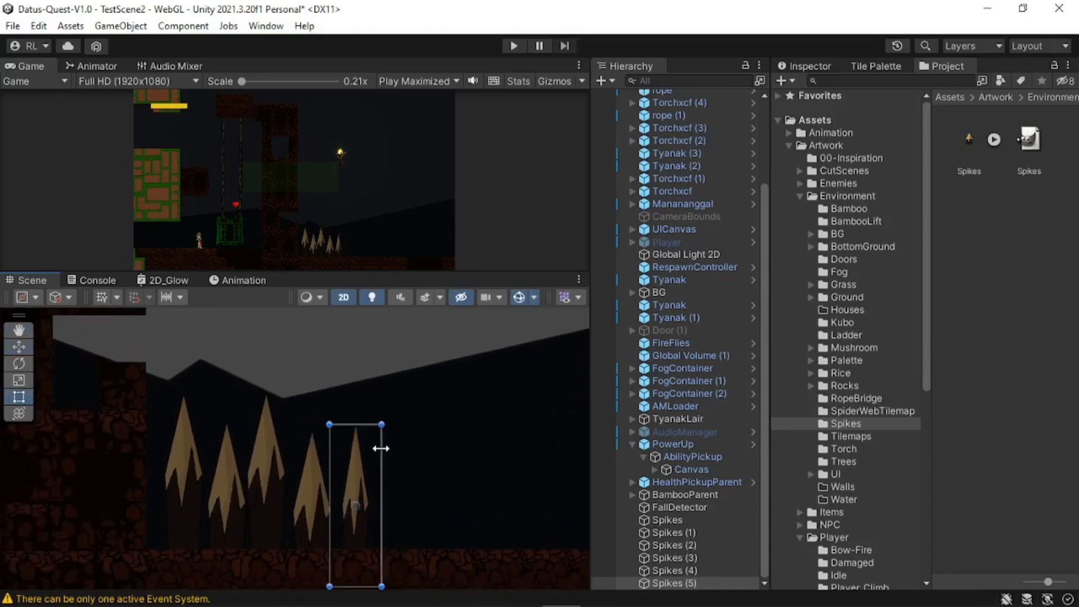
click(18, 380)
drag(355, 446, 356, 471)
Step: Select the middle spike, select the PowerUp object, and collapse the TestScene2 object tree
click(255, 471)
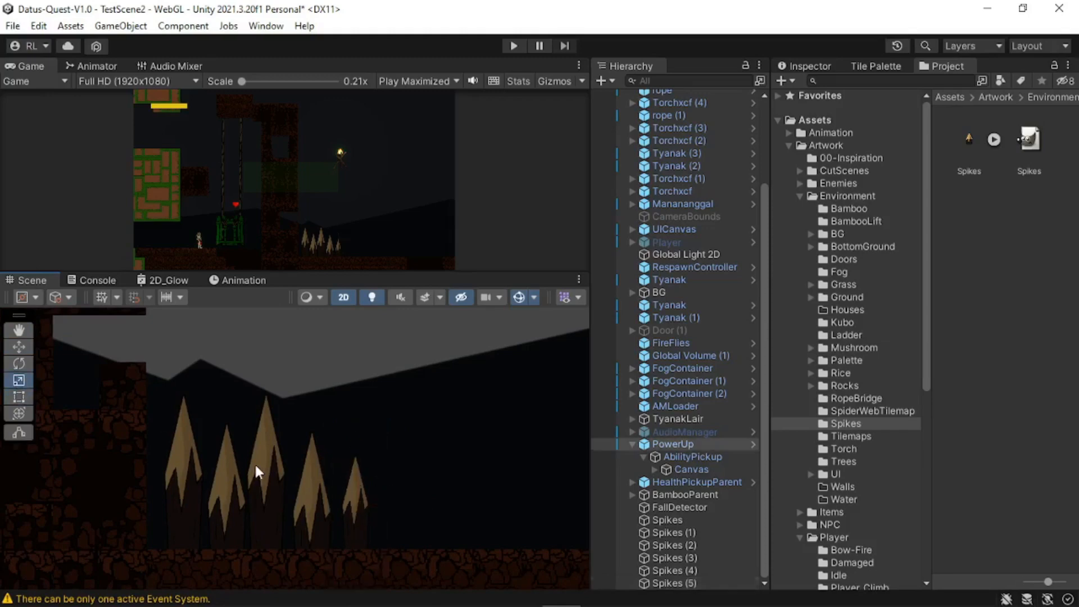
click(258, 463)
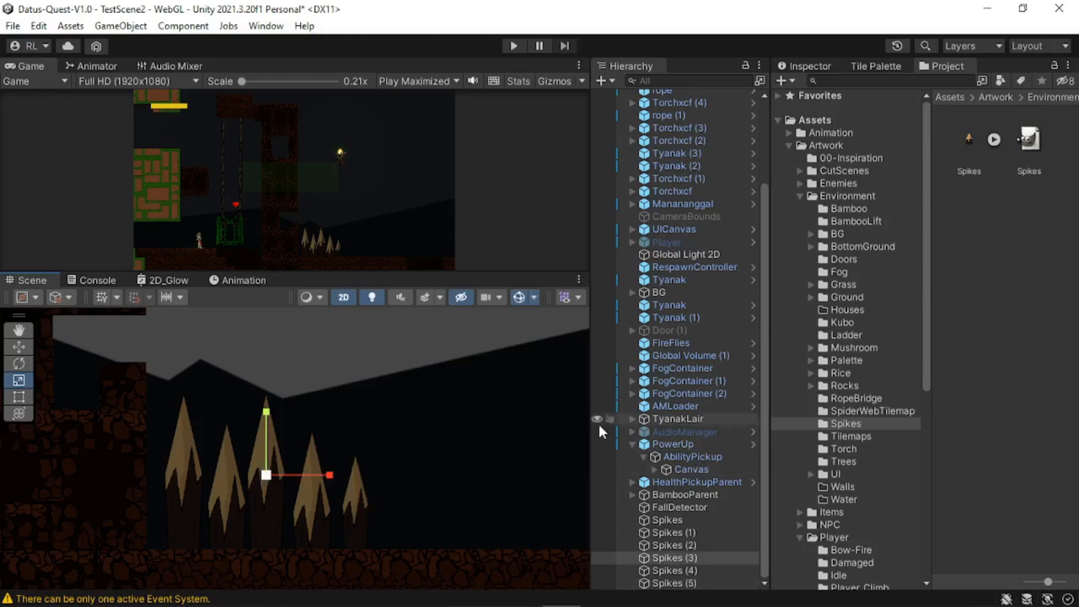
click(636, 445)
scroll(648, 234, up, 3)
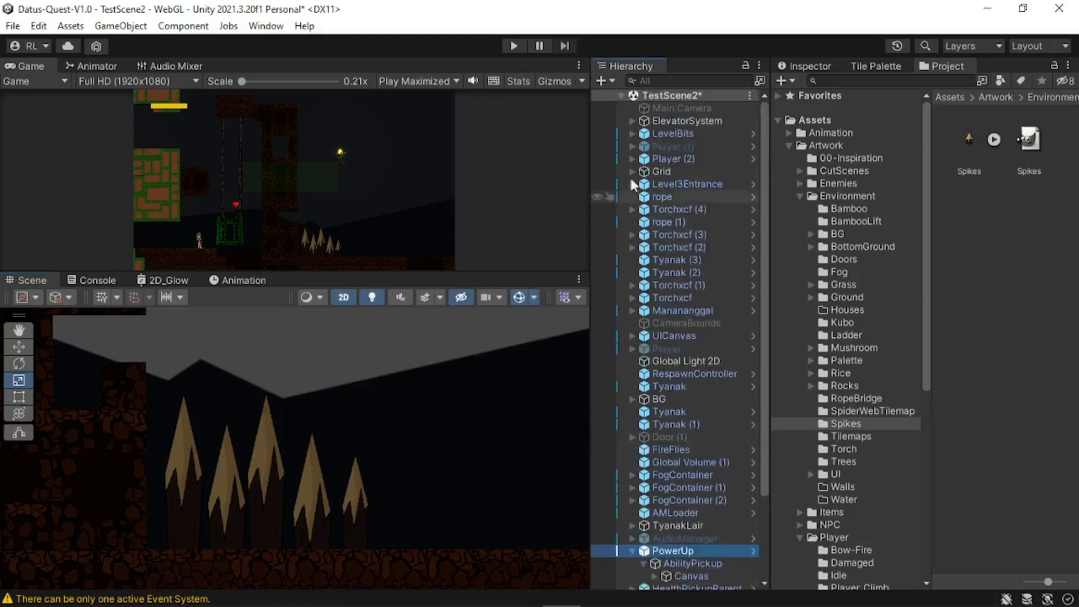
click(621, 96)
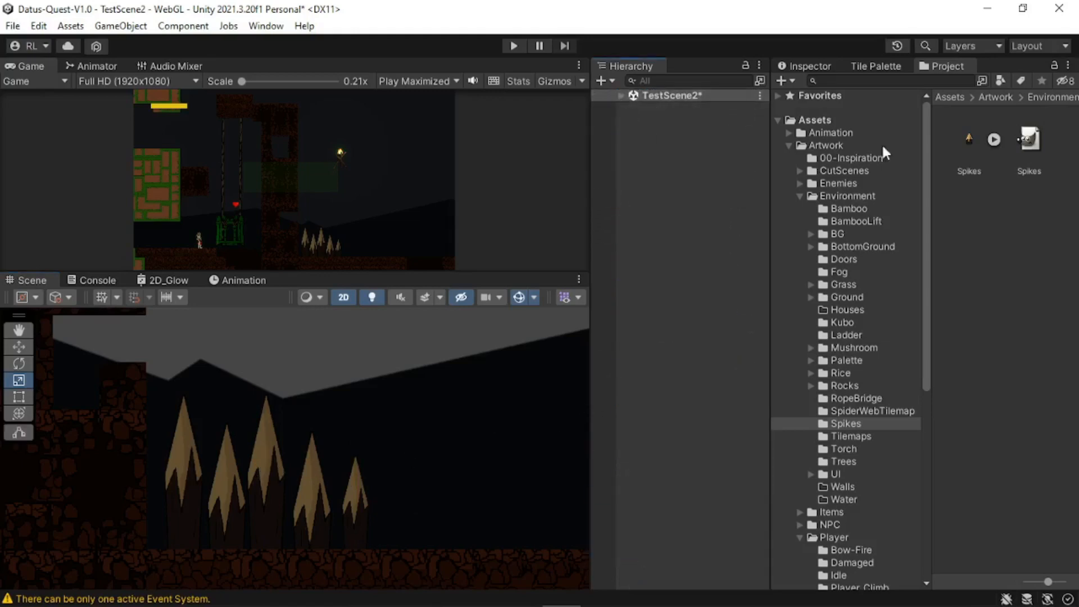
Step: Collapse the Assets tree, select the second spike, dock the Project window with the Hierarchy, and narrow its folder column
click(777, 120)
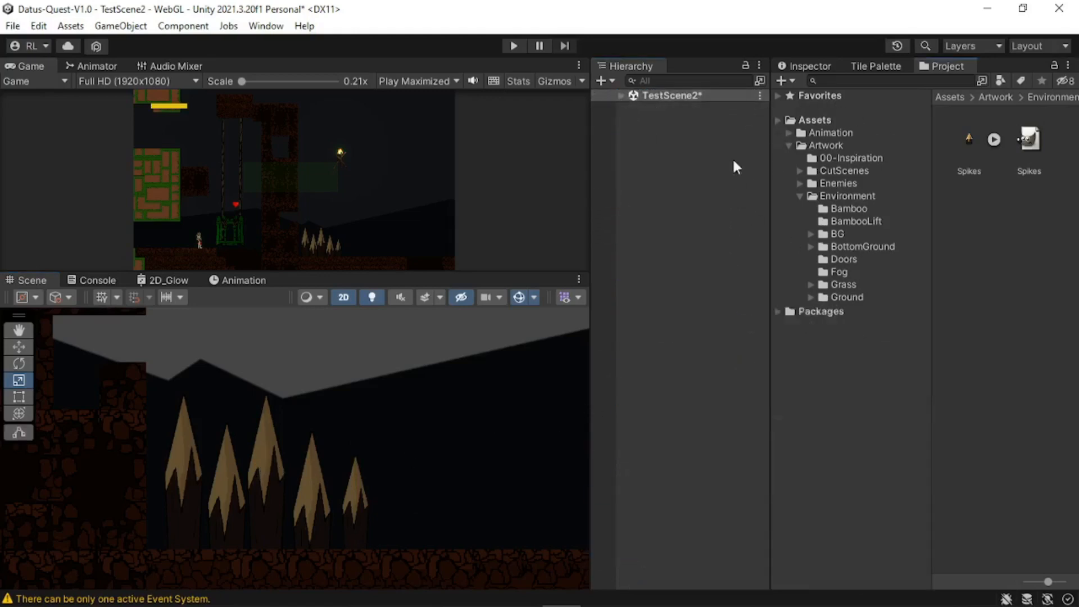
click(227, 477)
drag(950, 68, 705, 79)
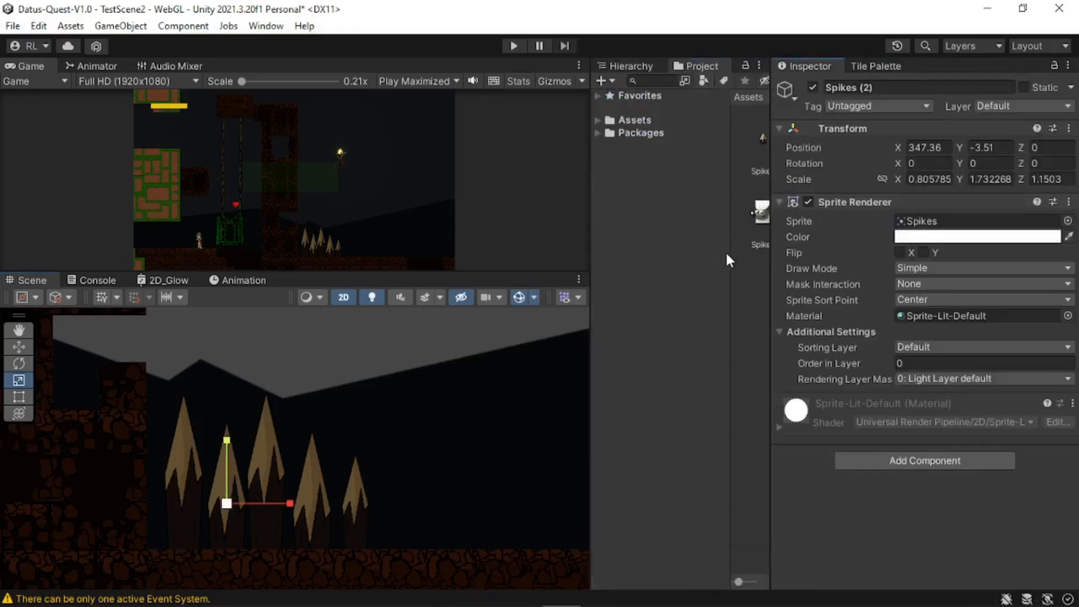
drag(731, 257, 658, 260)
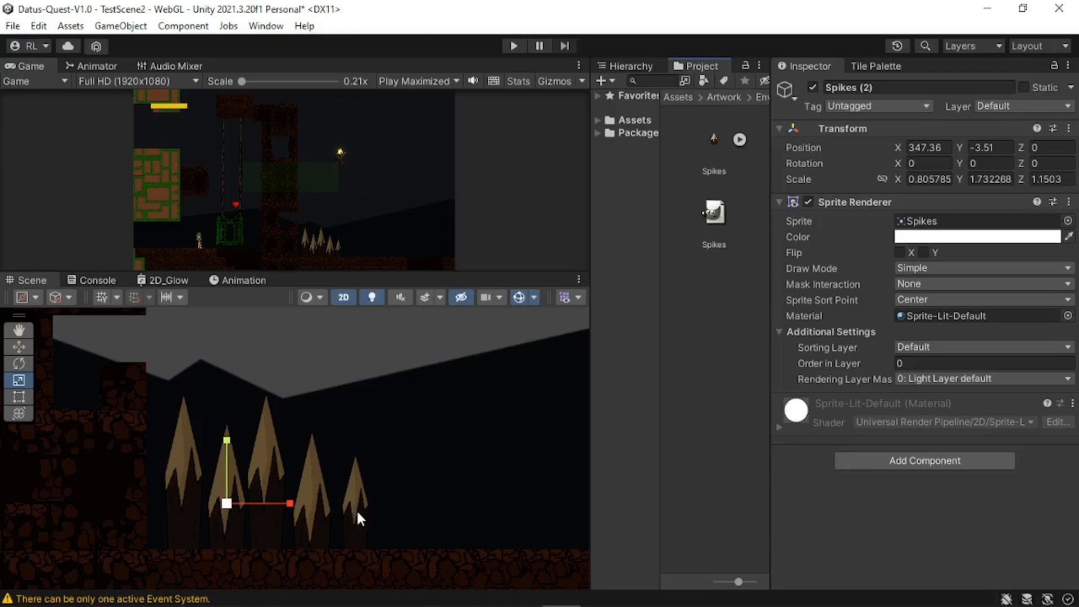
Step: Narrow the second spike, then select the Spikes object at the wall and scale it down uniformly to about two thirds
drag(289, 503, 268, 504)
click(180, 486)
click(179, 487)
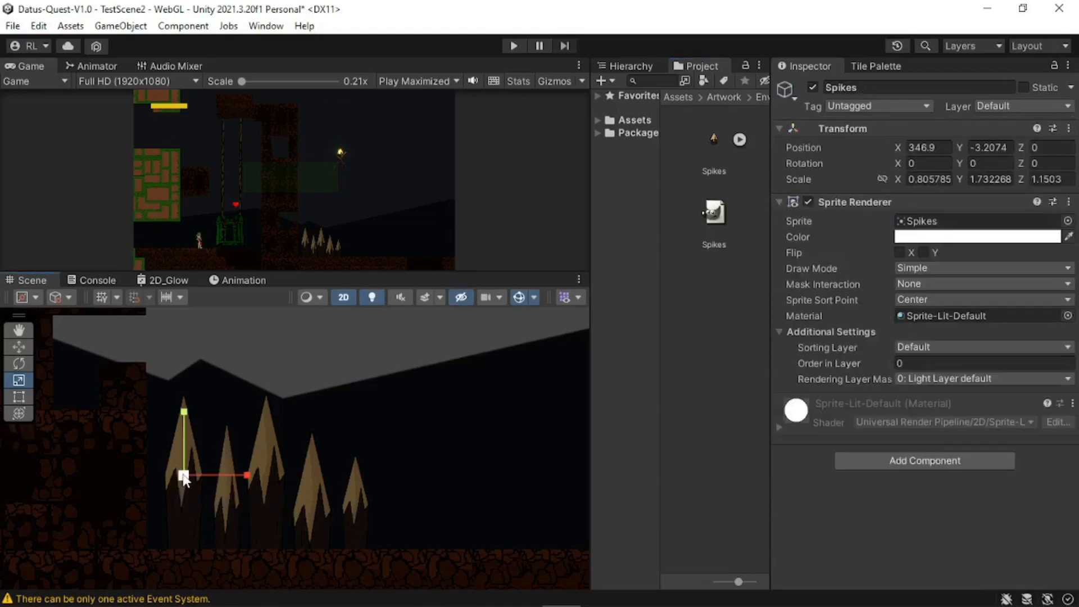
drag(192, 472, 174, 490)
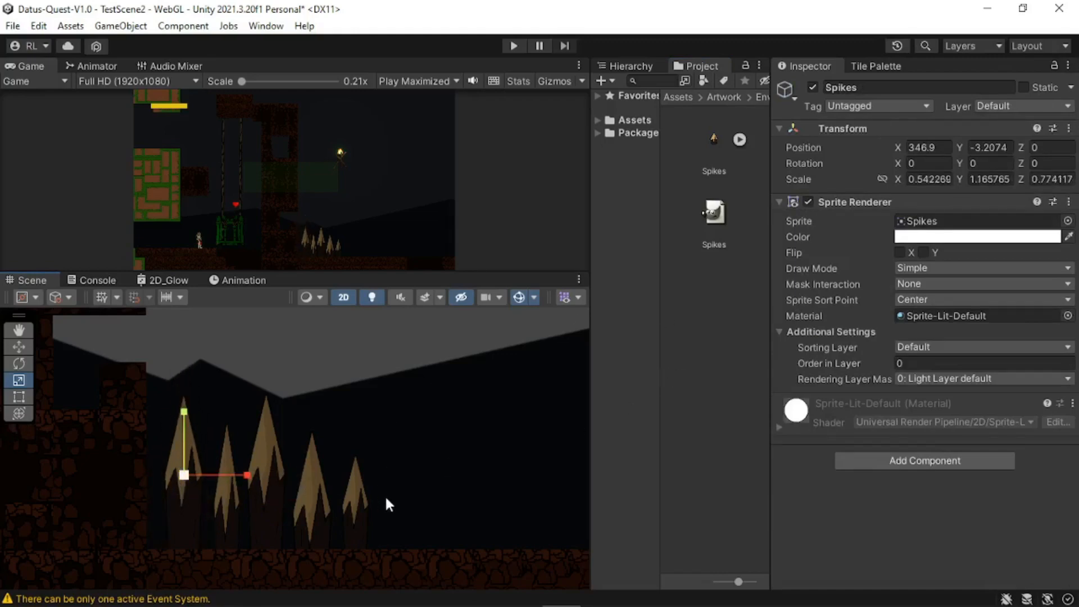
Step: Check the Spikes texture's import settings and the Spikes object's transform in the scene
click(715, 140)
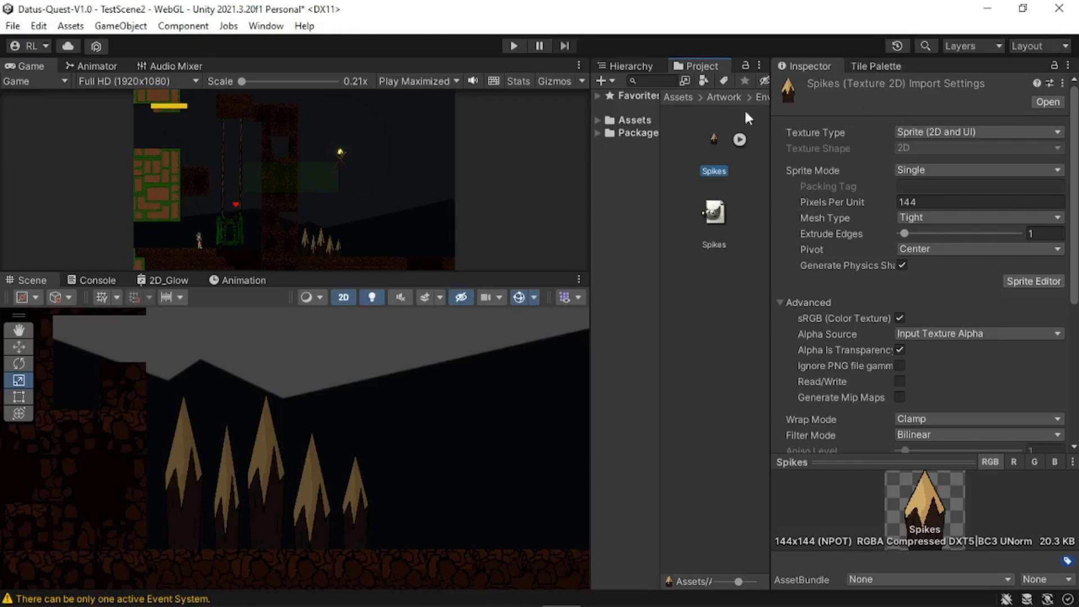
click(630, 66)
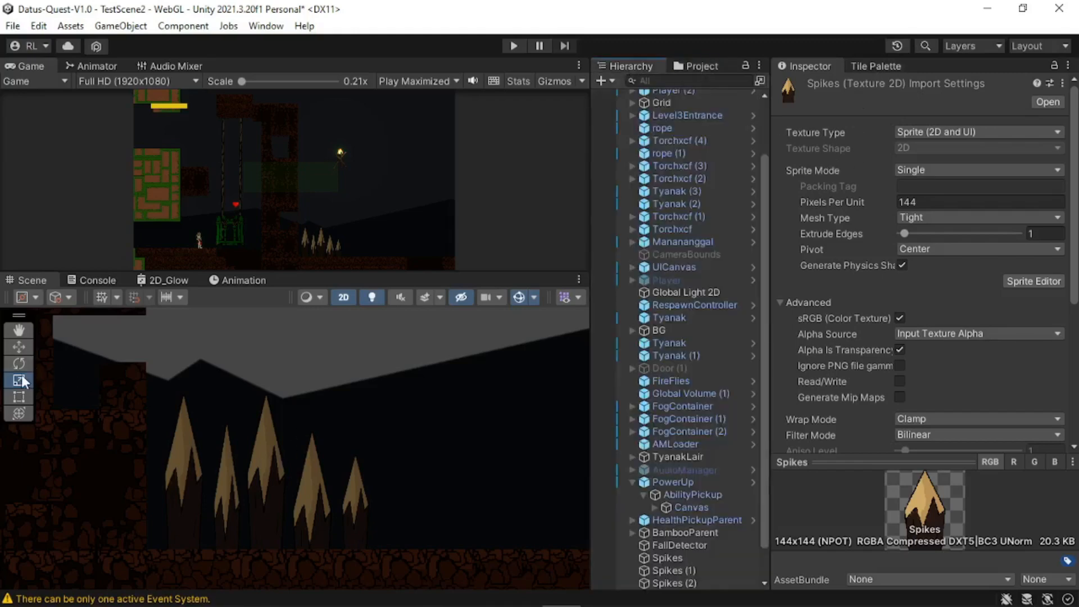
click(189, 470)
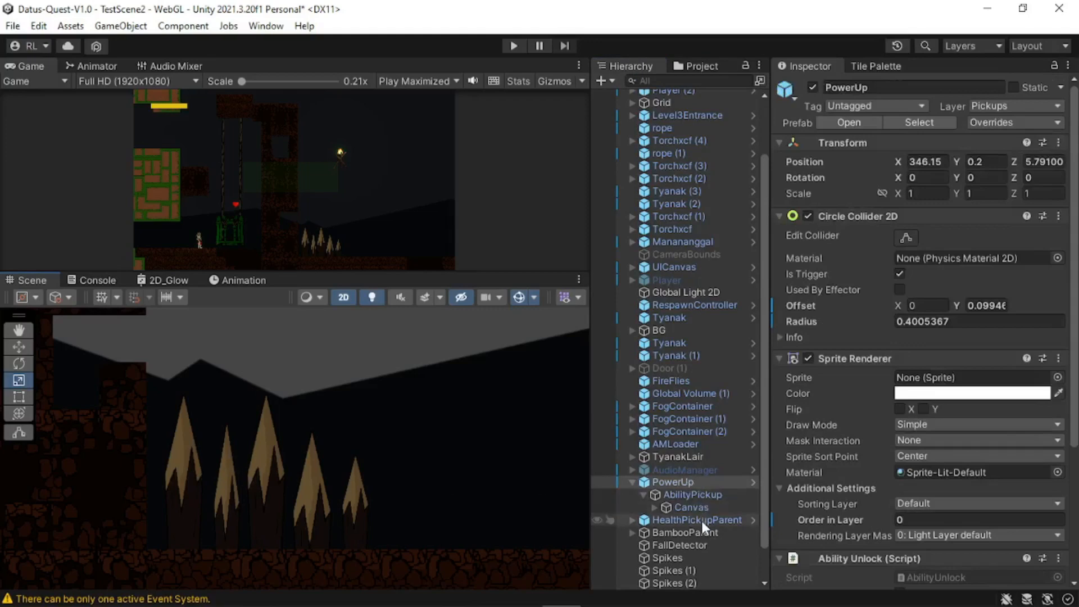
click(678, 557)
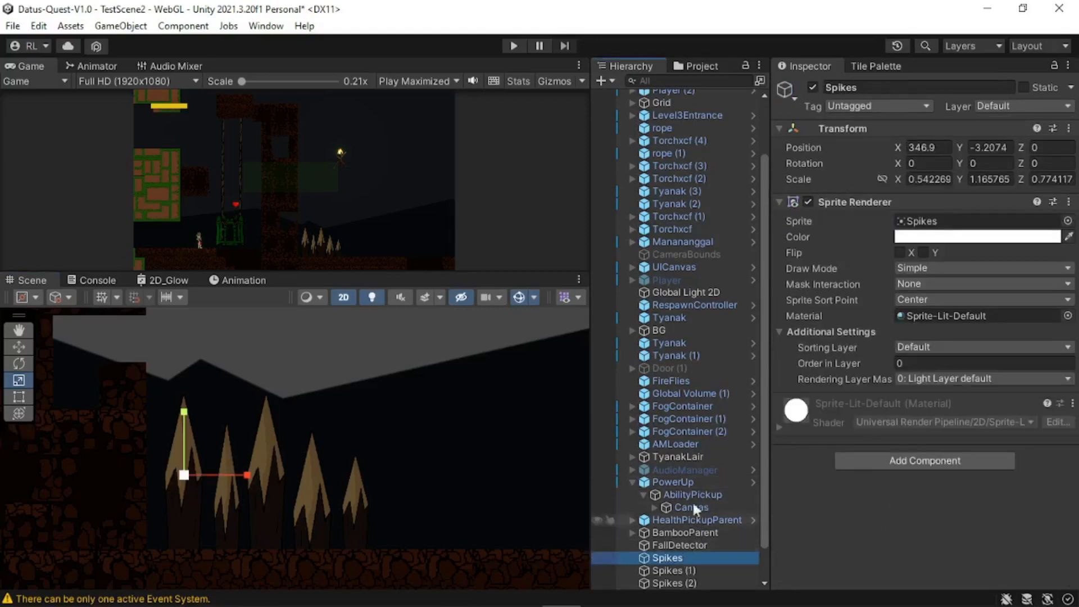
Step: Browse the project assets to the Prefabs folder, widening the folder column and the Project window
click(700, 69)
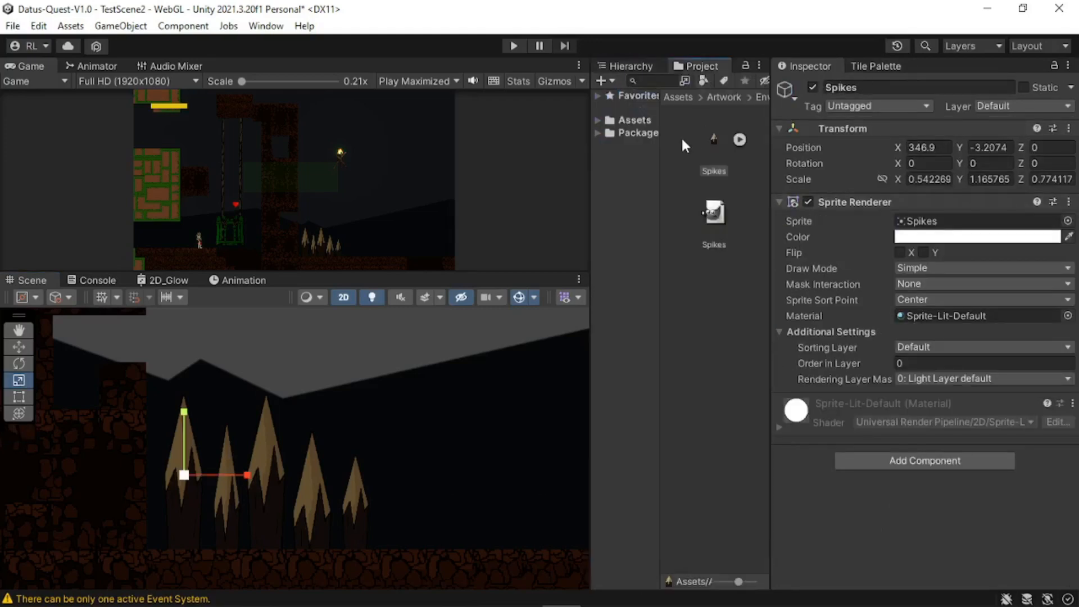
click(597, 120)
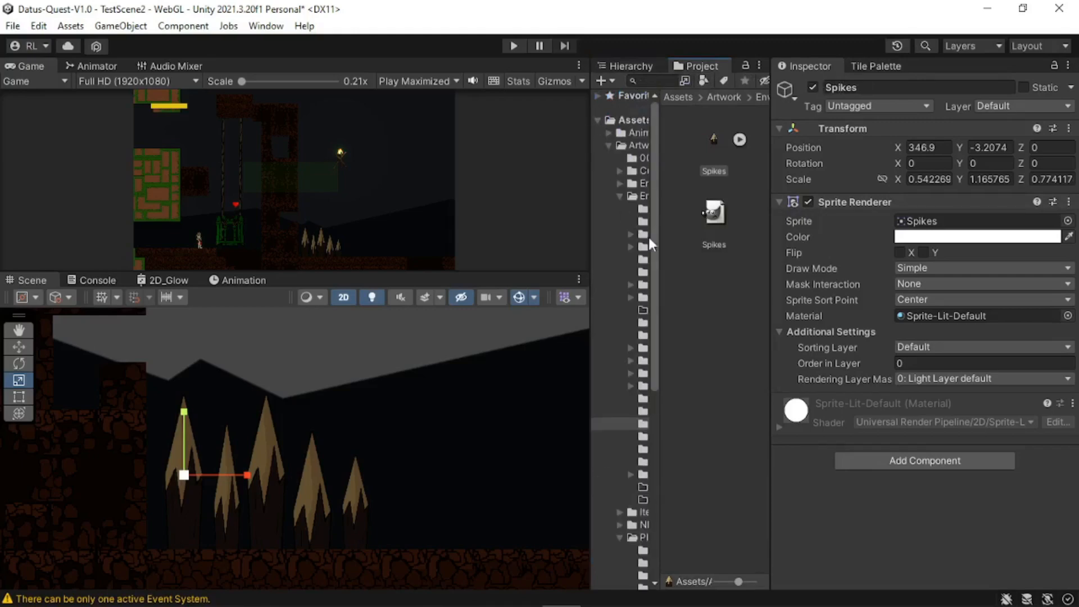
drag(659, 242, 709, 245)
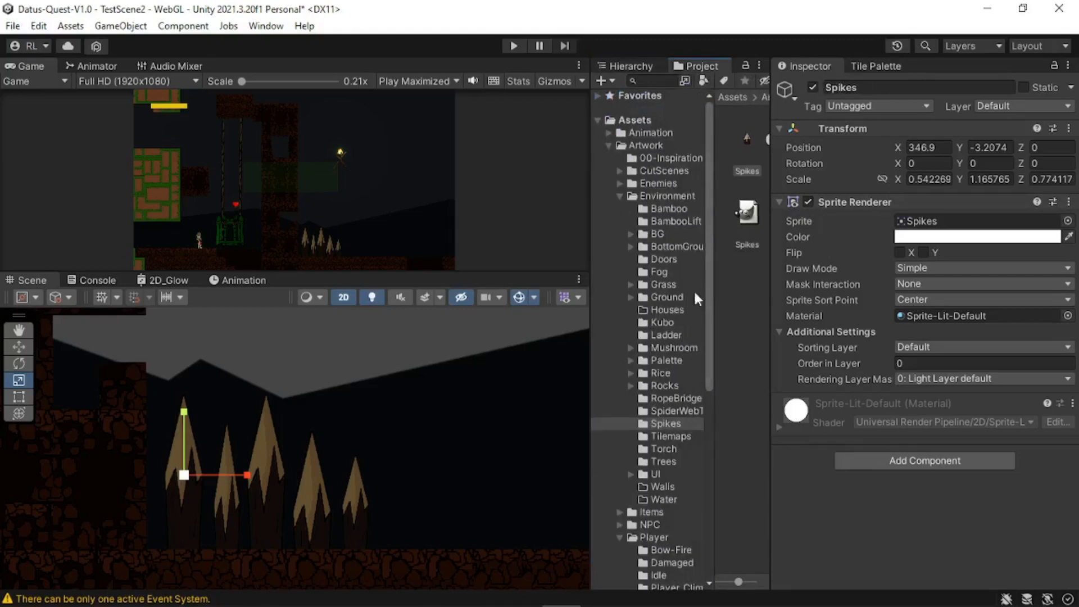
click(620, 195)
click(607, 145)
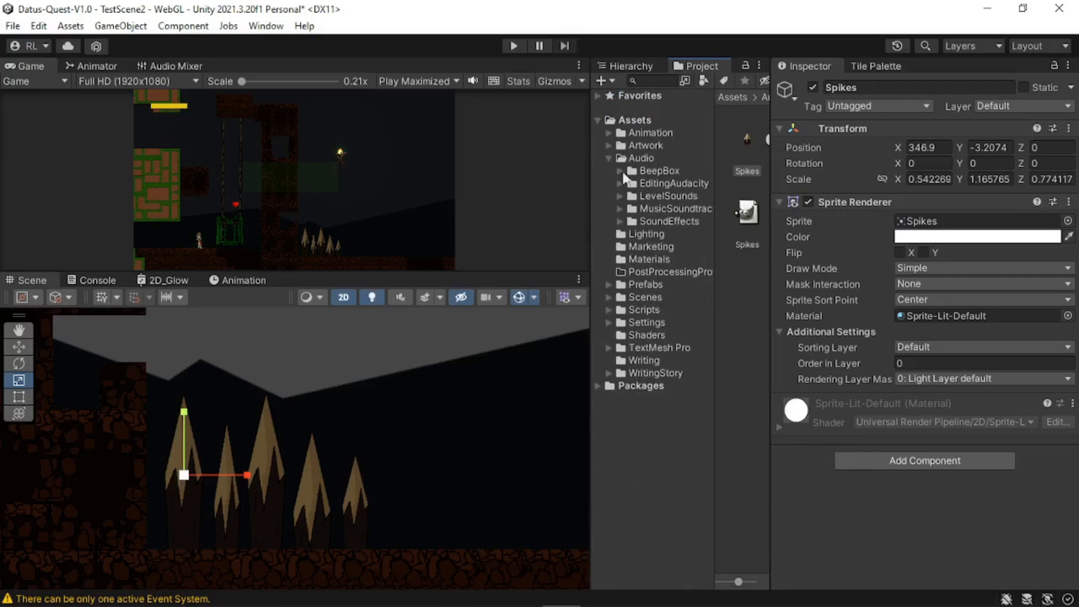
click(650, 284)
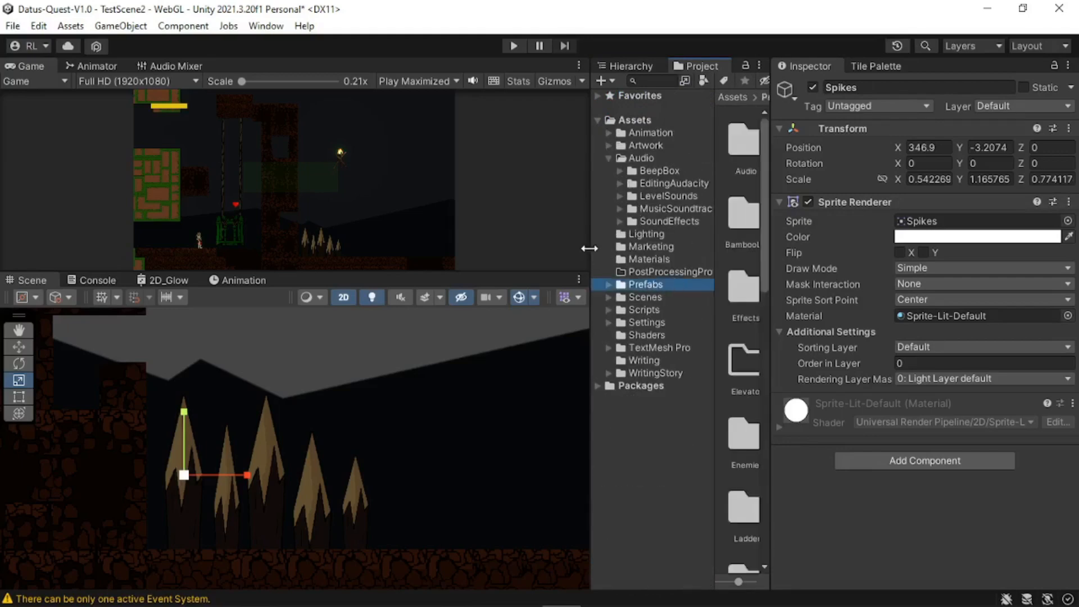
drag(589, 248, 519, 313)
Step: Create a folder named Spikes inside Prefabs and open it
right_click(735, 246)
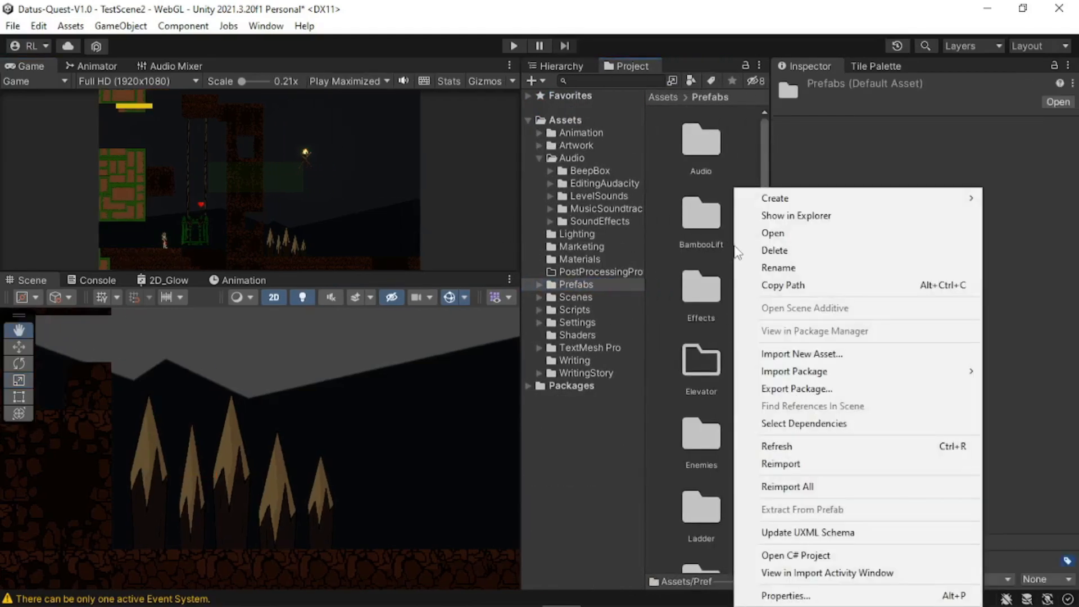
mouse_move(773, 198)
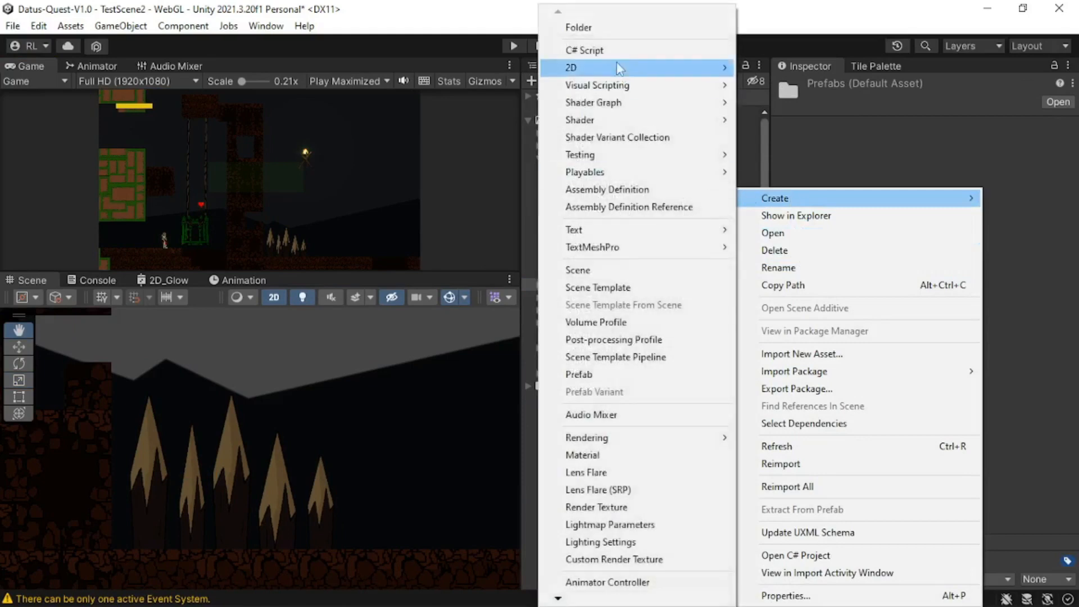
click(610, 32)
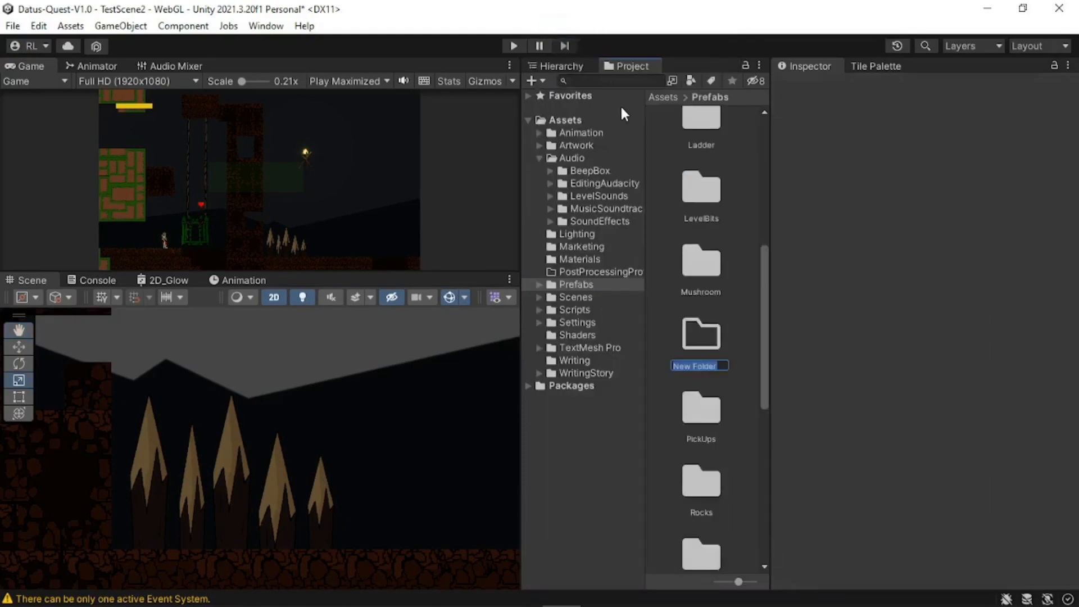
text(Spikes)
key(Return)
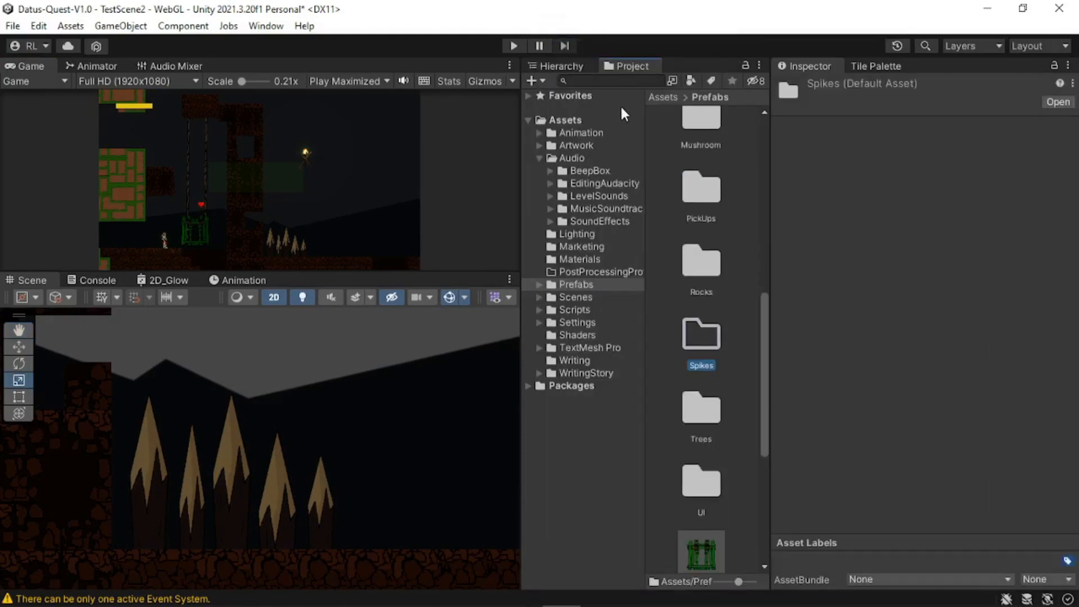
key(Return)
Step: Dock the Project window beside the Inspector and turn the scene's Spikes object into a prefab in the Prefabs/Spikes folder
click(140, 460)
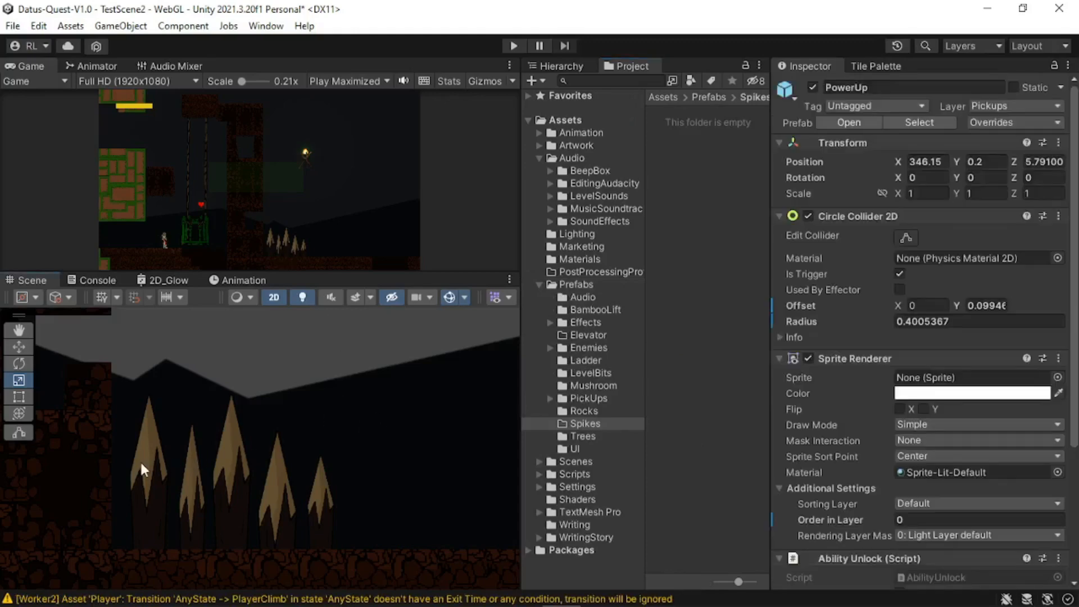
click(146, 465)
key(w)
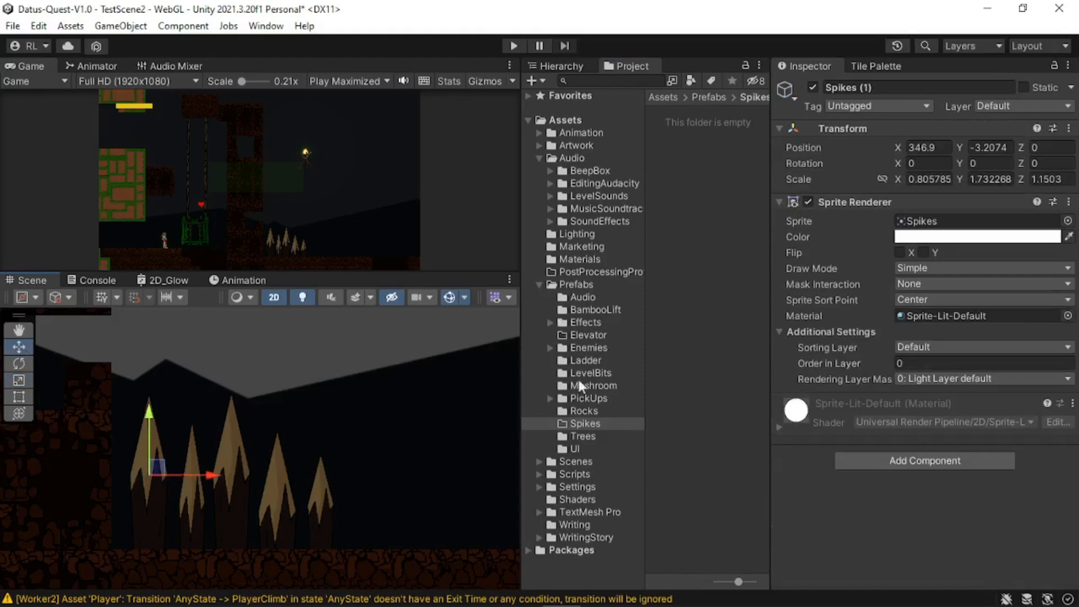
click(574, 66)
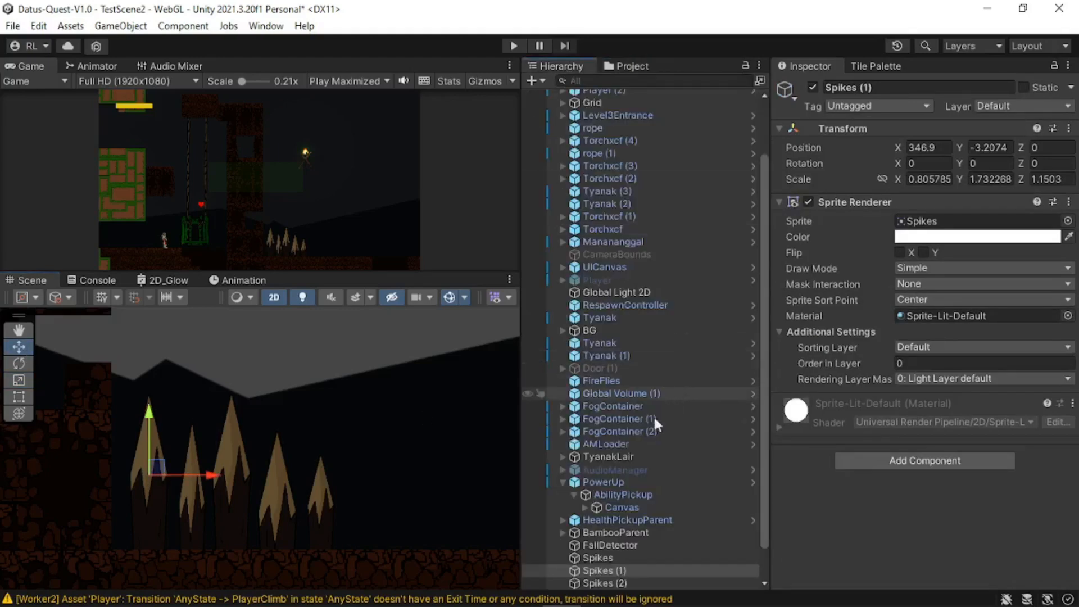
click(611, 557)
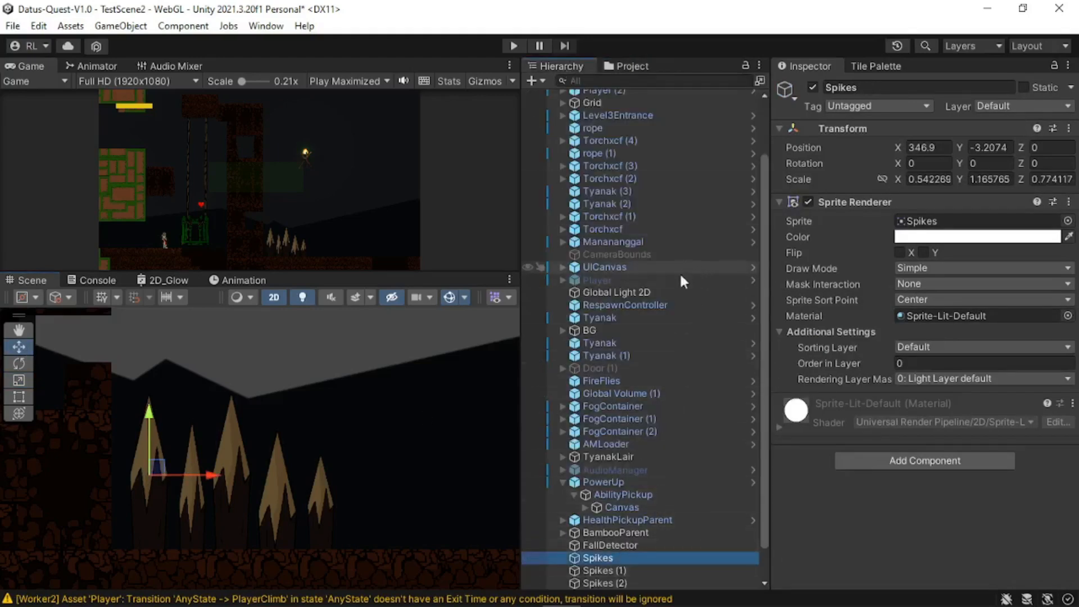
drag(632, 66, 940, 73)
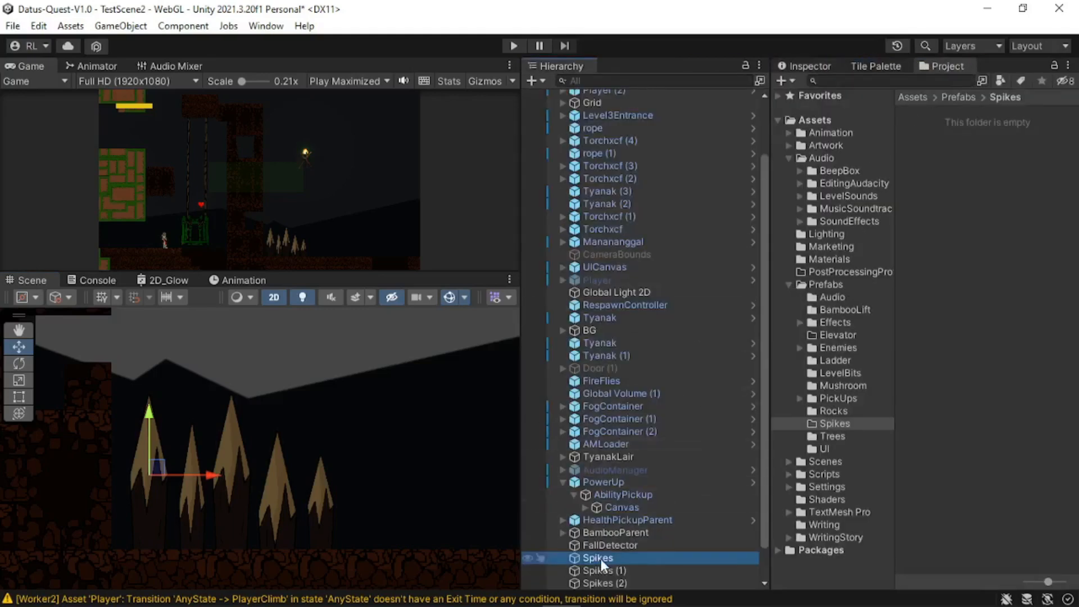
drag(601, 558, 978, 180)
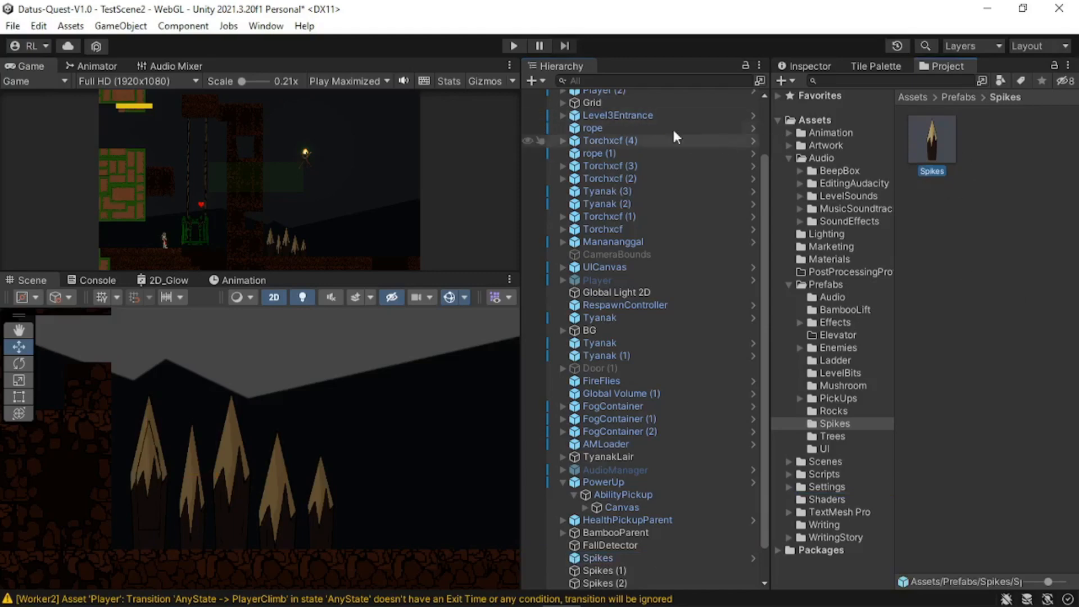
Step: Collapse the TestScene2 tree and place an instance of the Spikes prefab just beyond the shortest spike in the row
scroll(585, 146, up, 3)
click(552, 96)
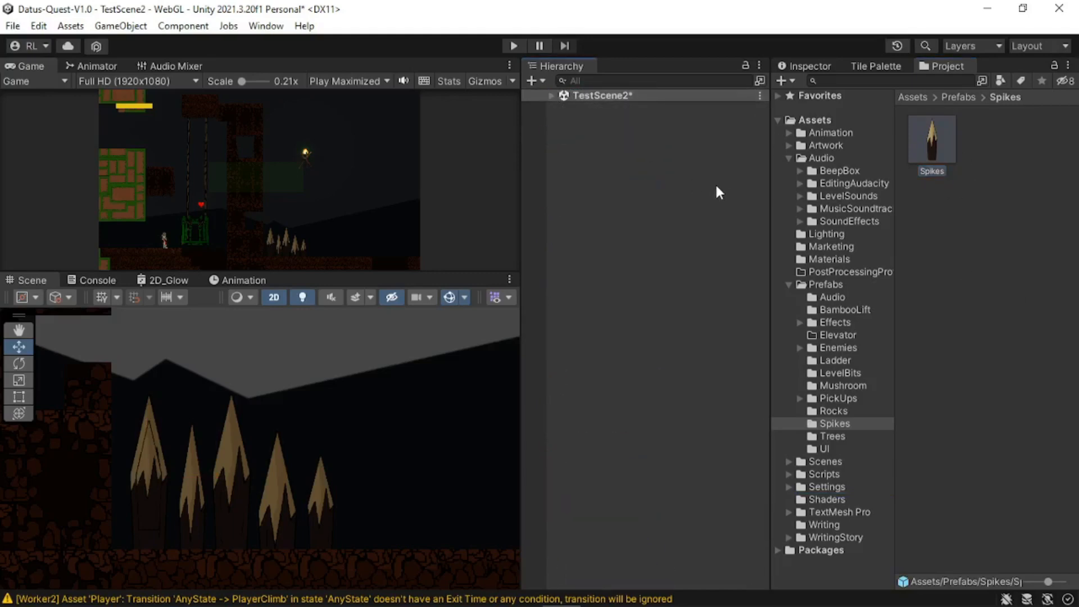
click(925, 148)
drag(934, 144, 393, 506)
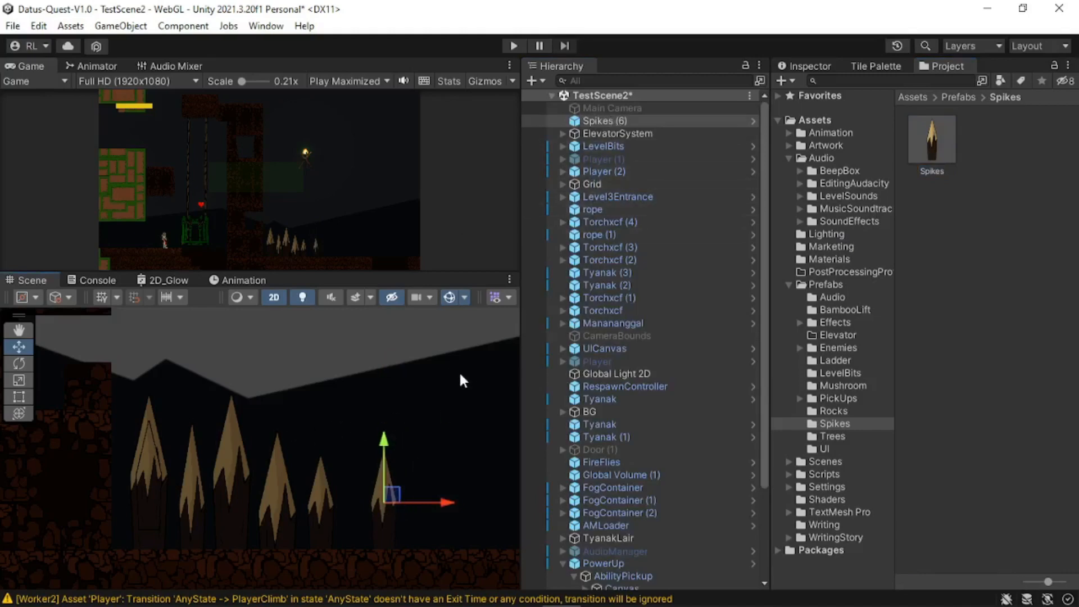
Step: Open the Spikes prefab for editing, scale it down to about half its height and slightly narrower, and return to the scene
click(753, 120)
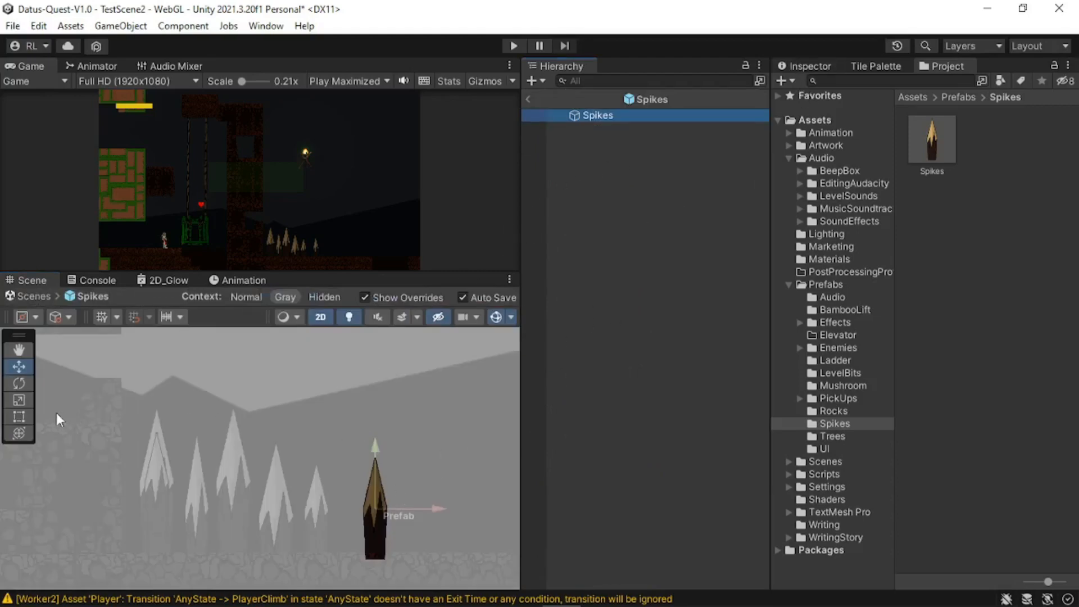
click(19, 416)
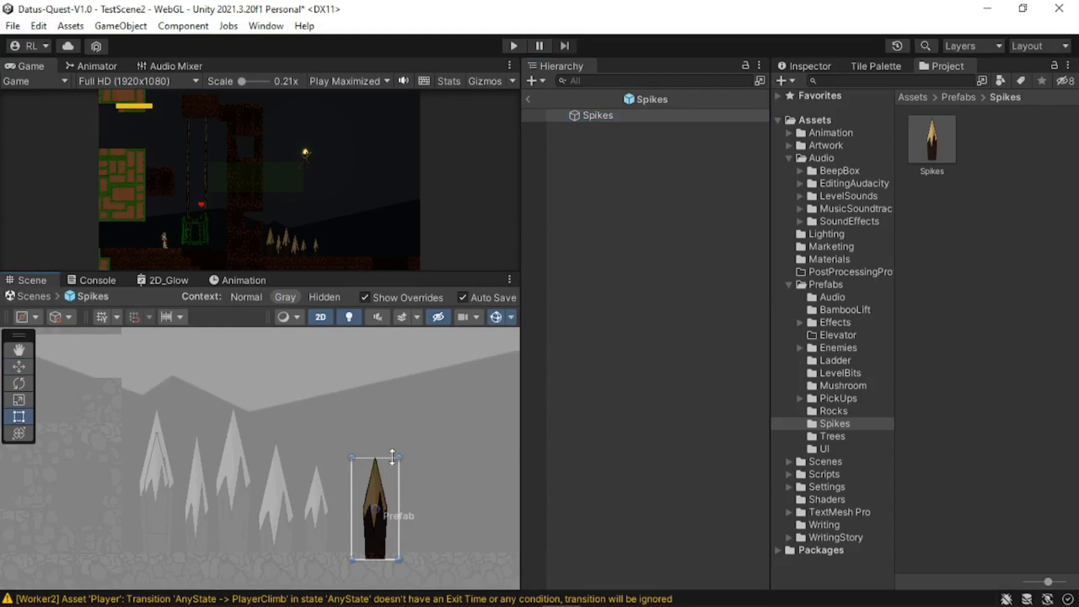
click(25, 369)
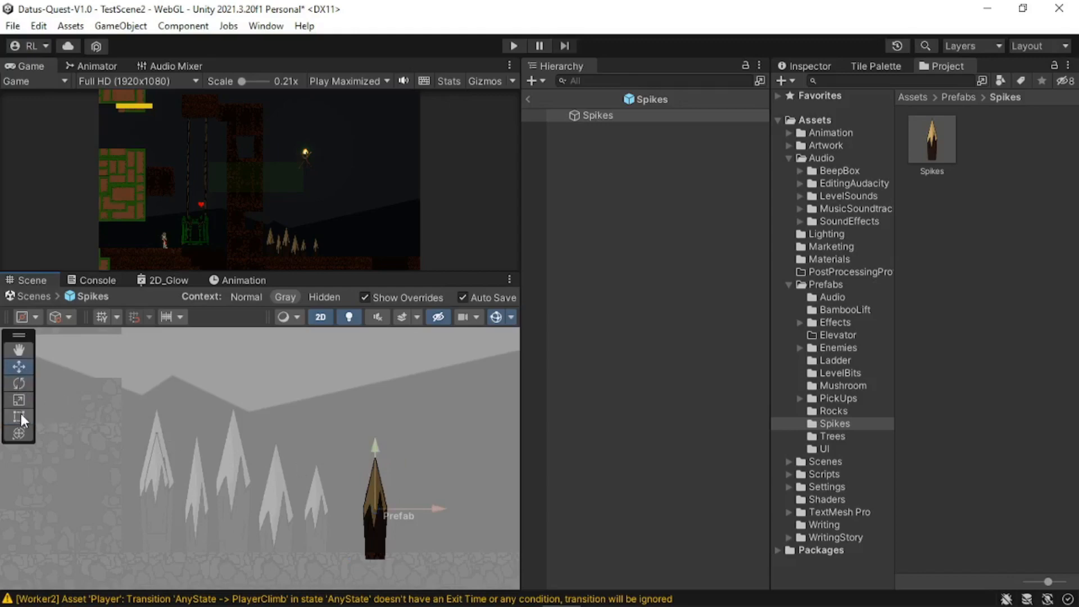
click(22, 398)
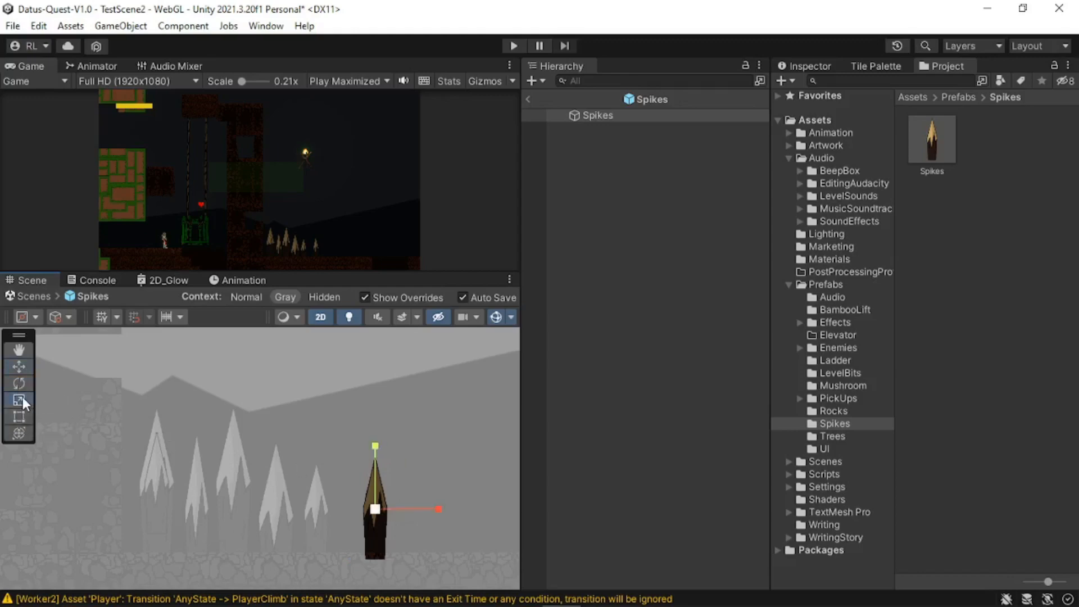
drag(376, 446, 371, 469)
drag(375, 510, 371, 519)
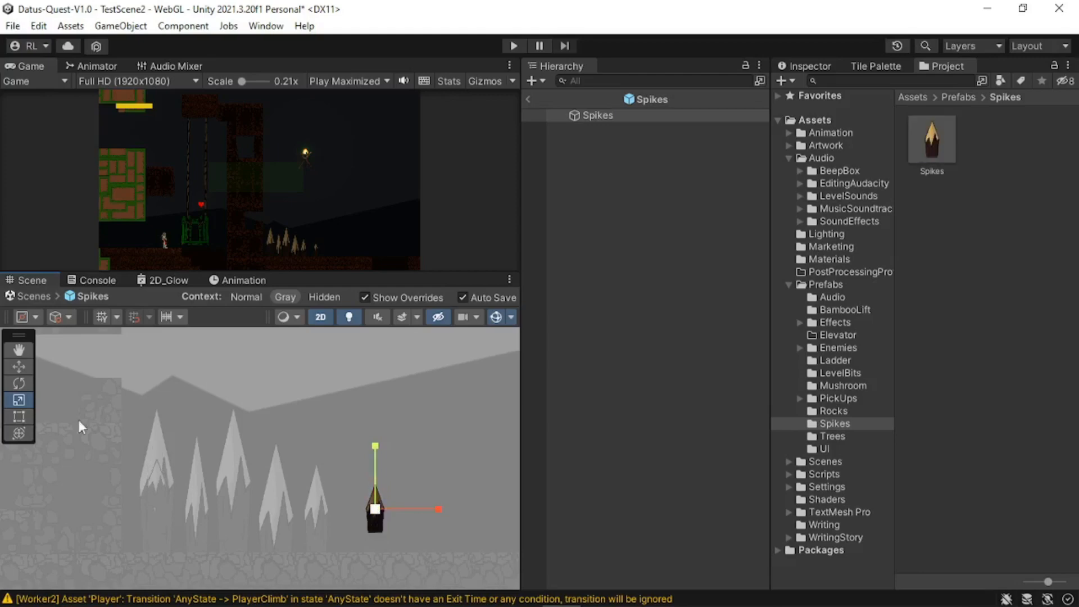
click(19, 366)
click(527, 99)
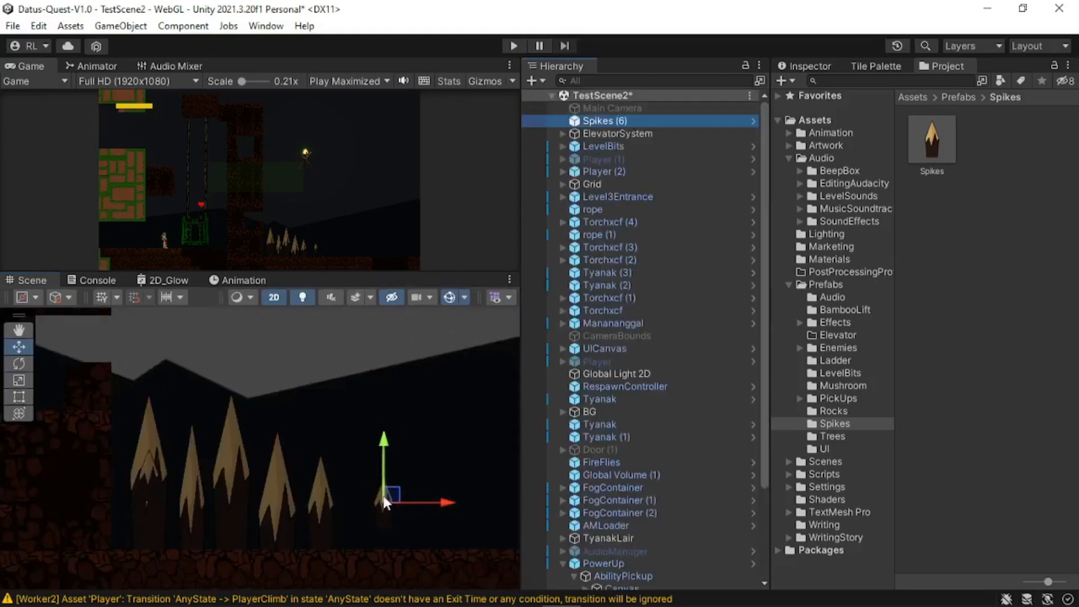
Step: Move the small spike down to the ground beside the row and place two more Spikes prefab instances after it
drag(393, 498, 371, 524)
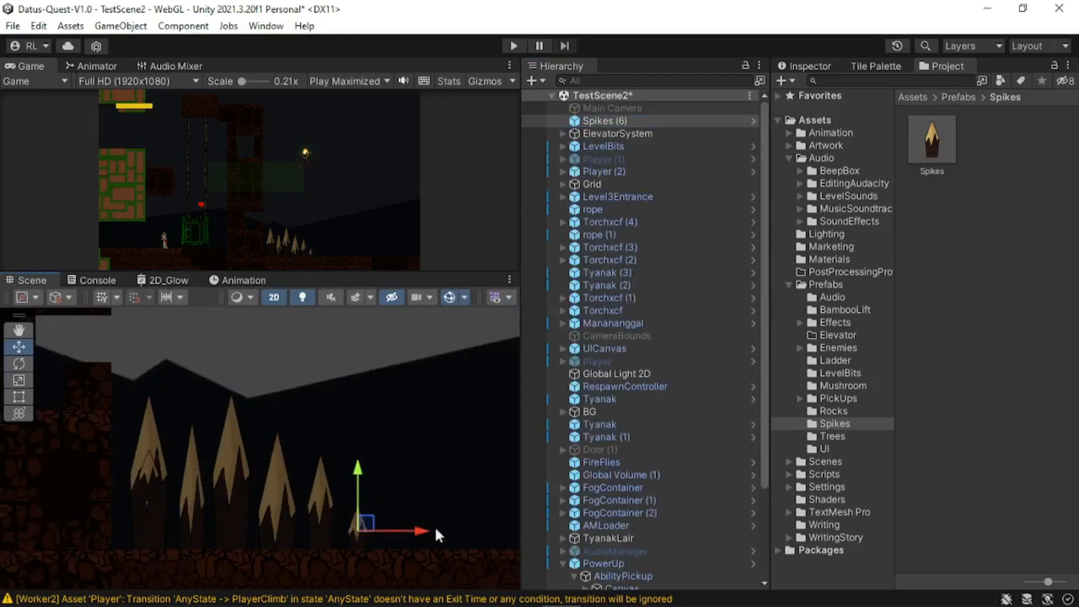
drag(932, 140, 384, 530)
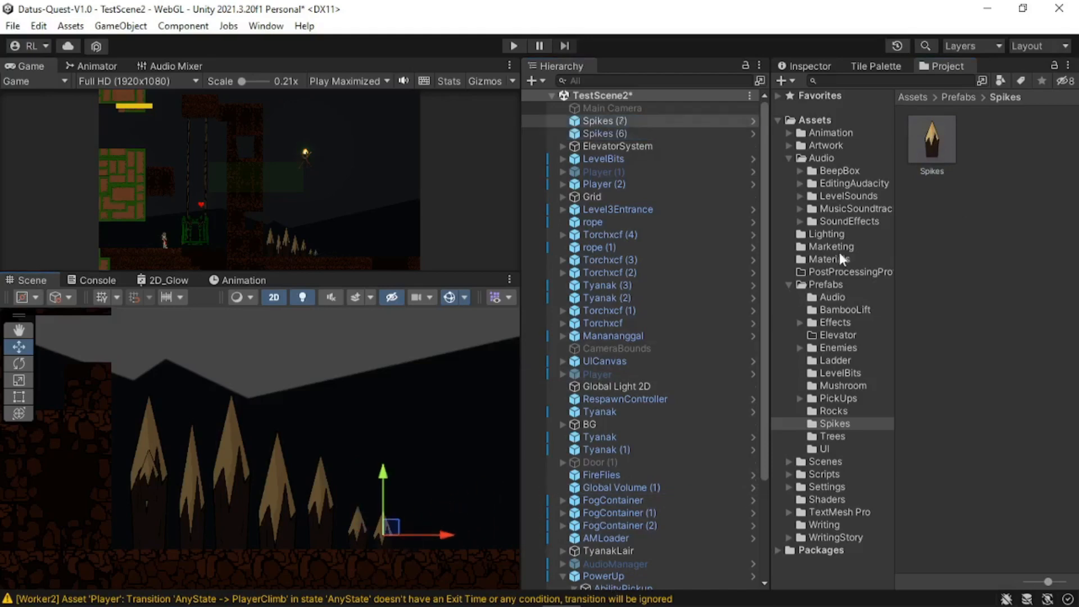
drag(932, 141, 413, 531)
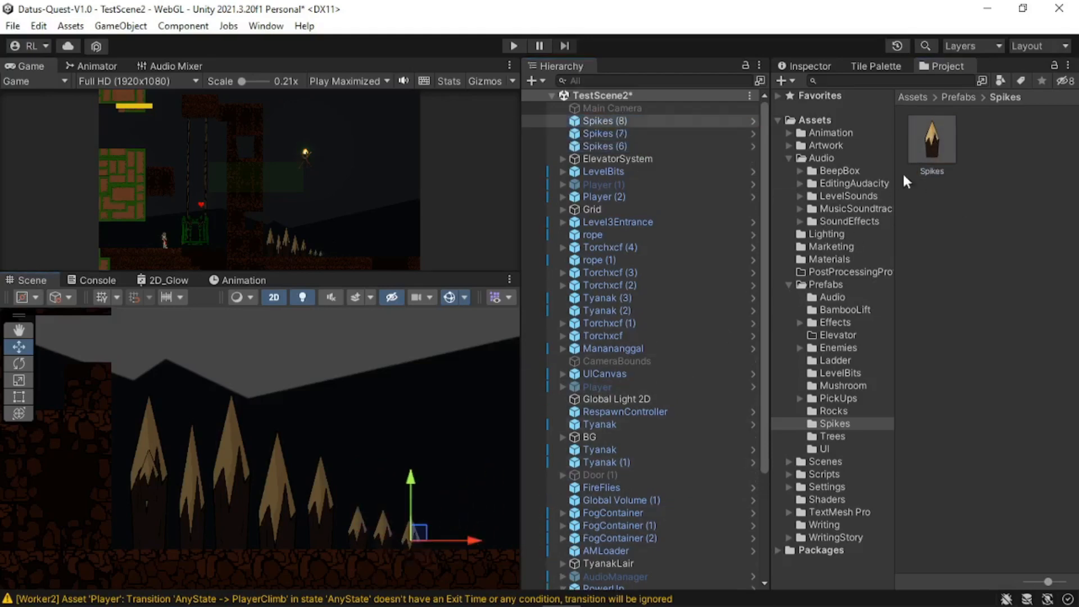
Step: Place another Spikes prefab instance at the row's end, dock the Project window beside the Hierarchy, and collapse the Assets tree
drag(931, 142, 443, 532)
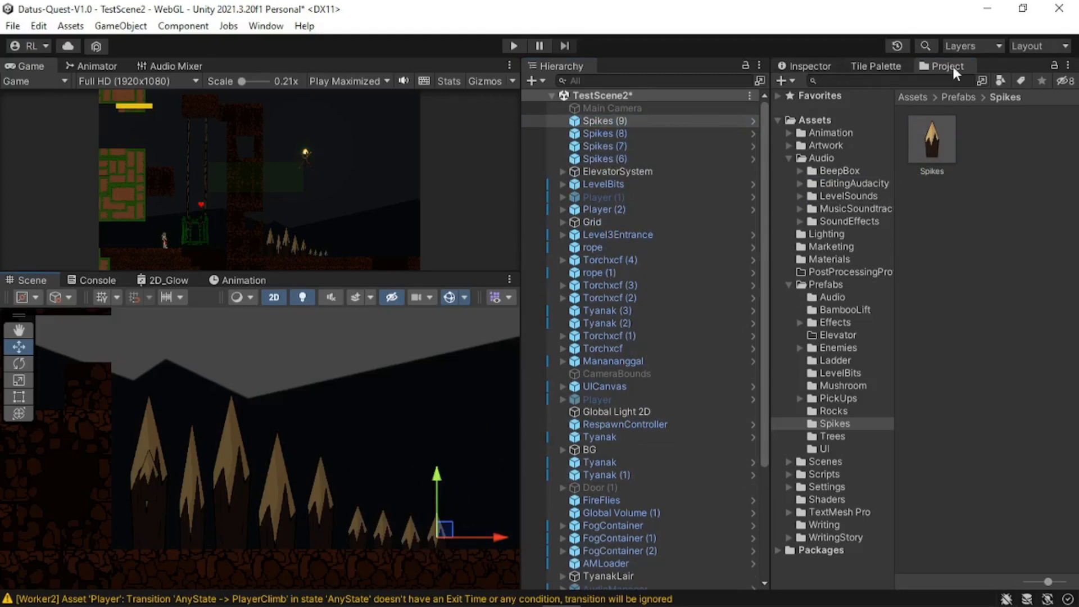
drag(953, 66, 623, 77)
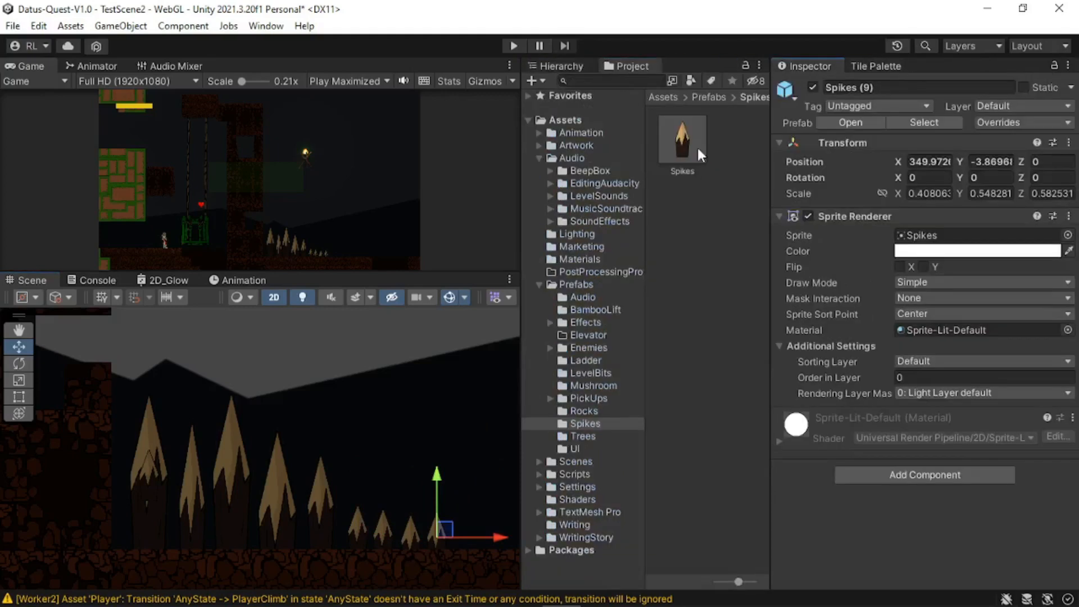
click(528, 120)
Step: Extend the line of small spikes to the edge of the ground by placing eight more Spikes prefab instances
drag(681, 141, 493, 533)
drag(461, 485, 355, 483)
drag(682, 143, 424, 527)
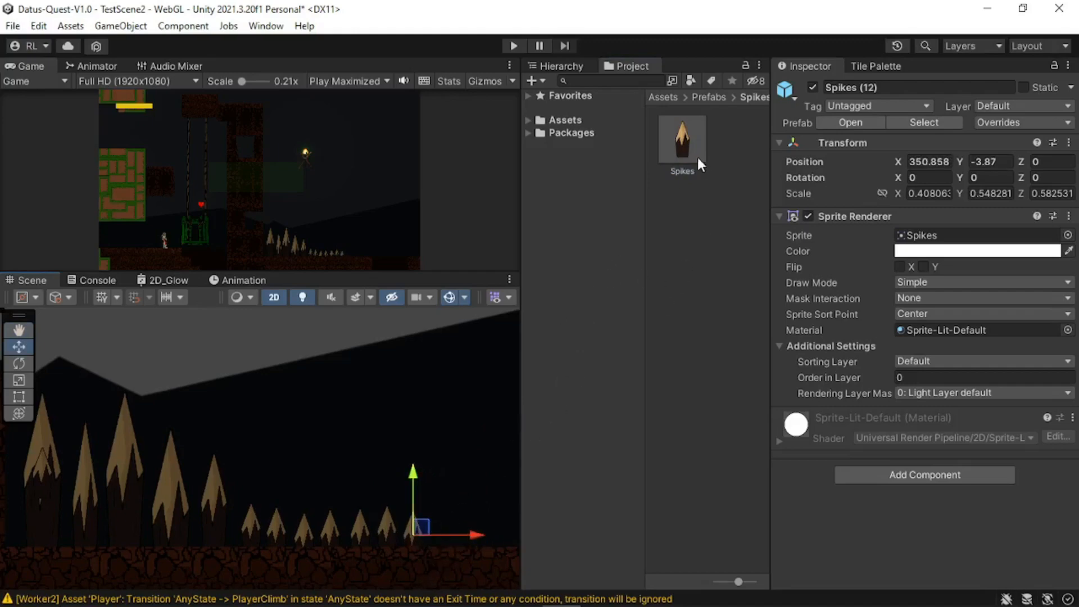
drag(699, 163, 446, 528)
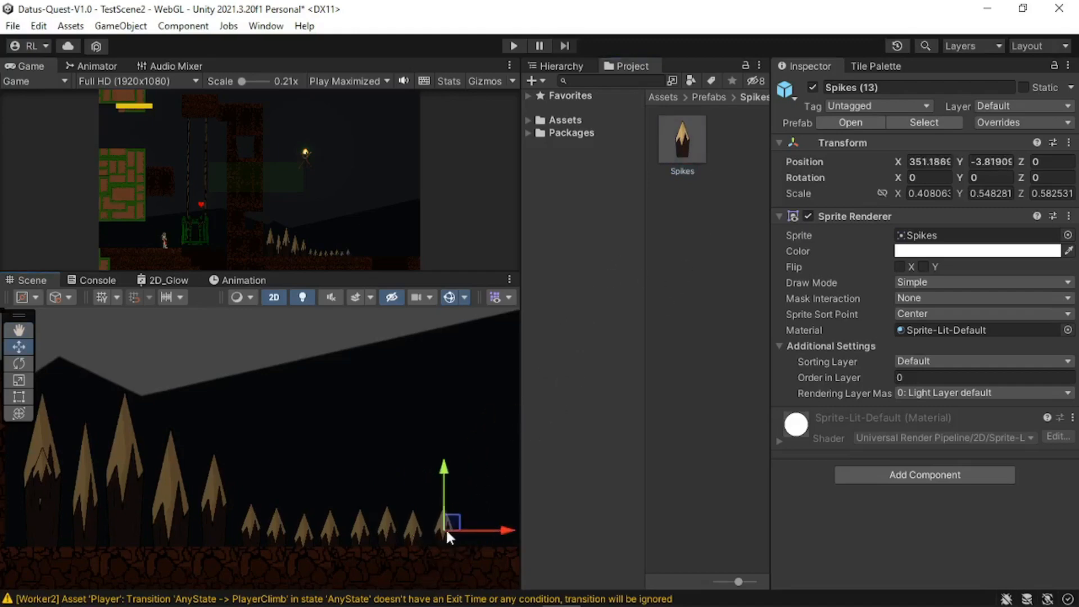
drag(682, 140, 496, 534)
drag(453, 465, 360, 455)
drag(680, 179, 435, 518)
drag(687, 136, 459, 527)
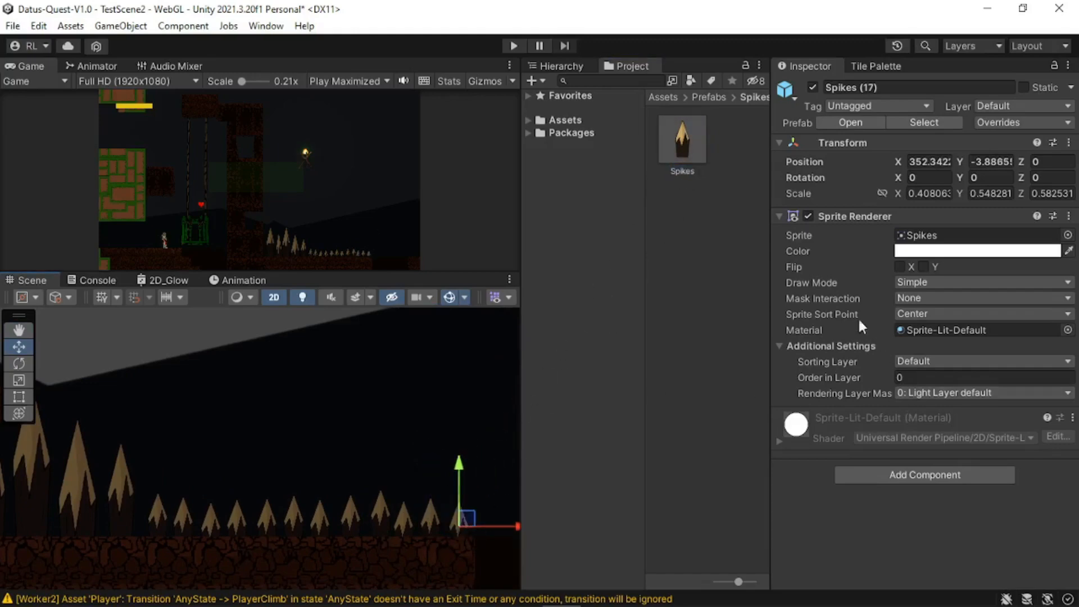
Step: Select the Spikes prefab asset and bring the end of its component list into view
click(691, 149)
scroll(858, 356, down, 2)
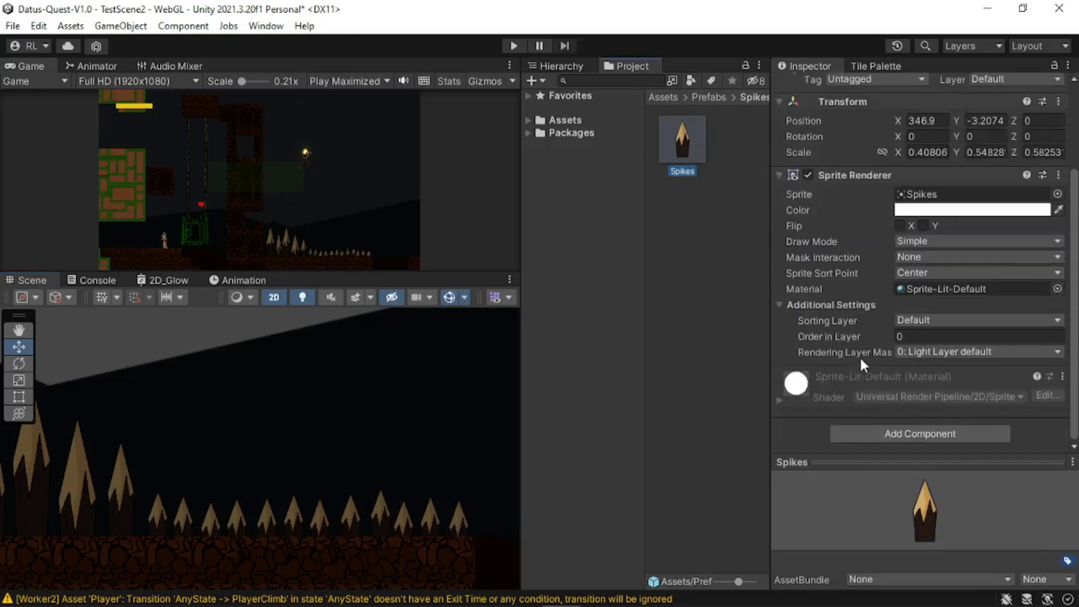
click(884, 434)
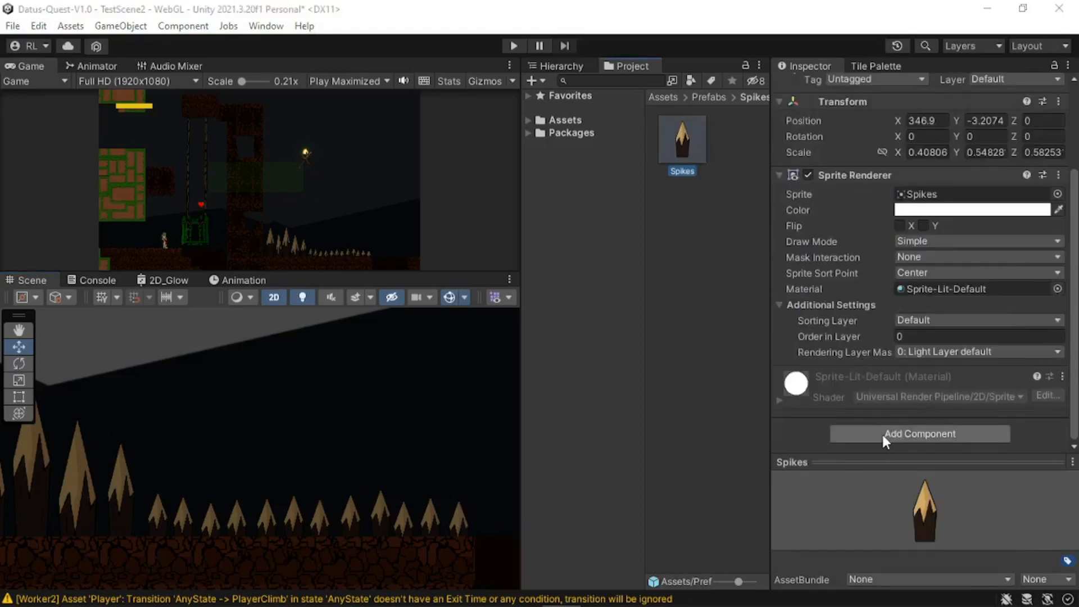
click(883, 434)
scroll(985, 434, down, 2)
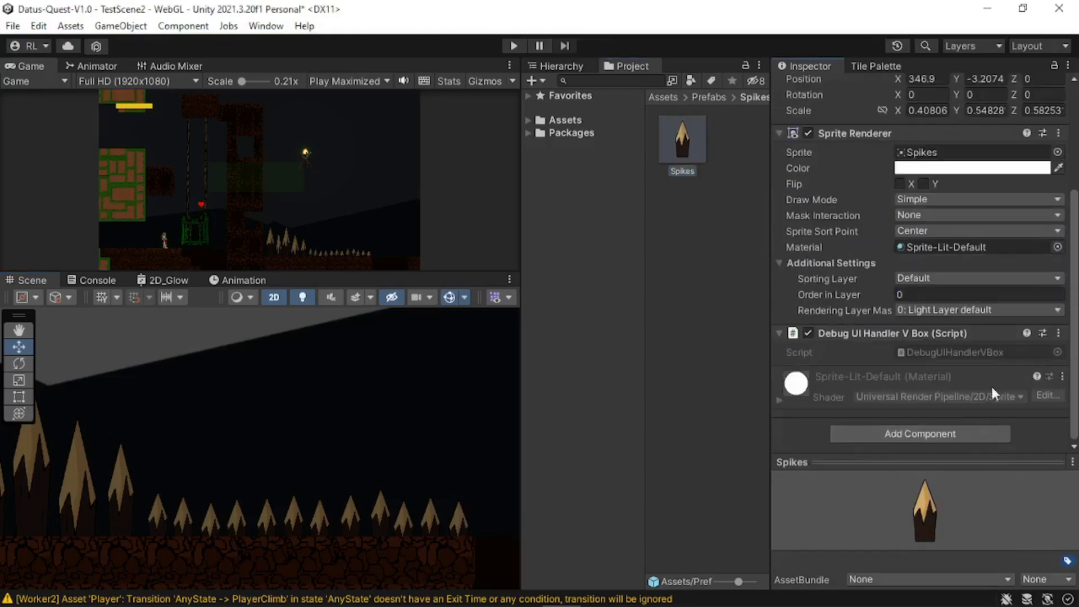
click(1056, 335)
click(988, 381)
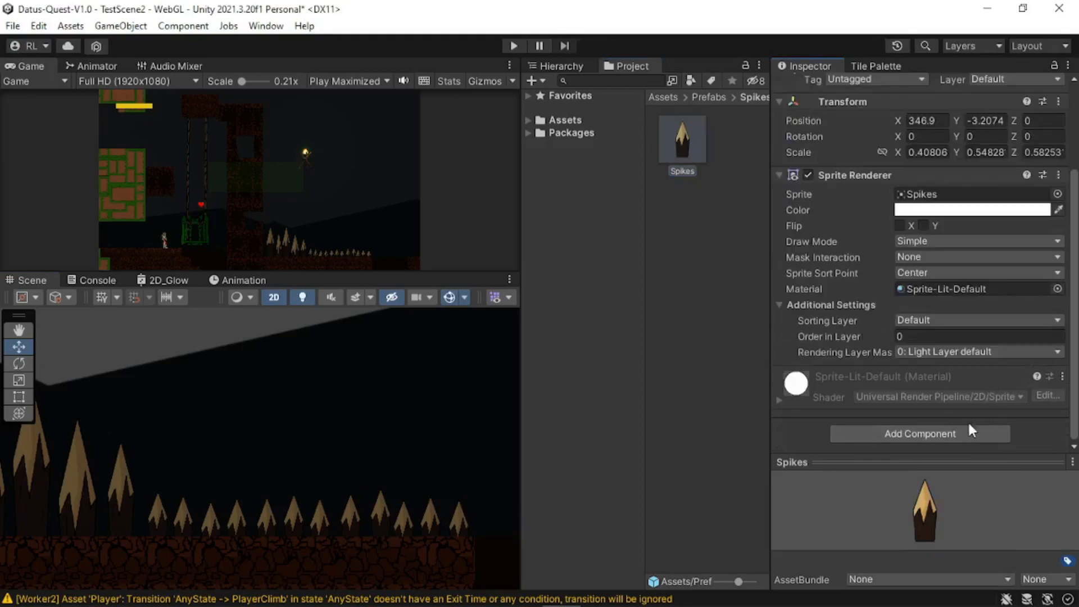
Step: Add a Box Collider 2D component to the Spikes prefab asset
click(947, 435)
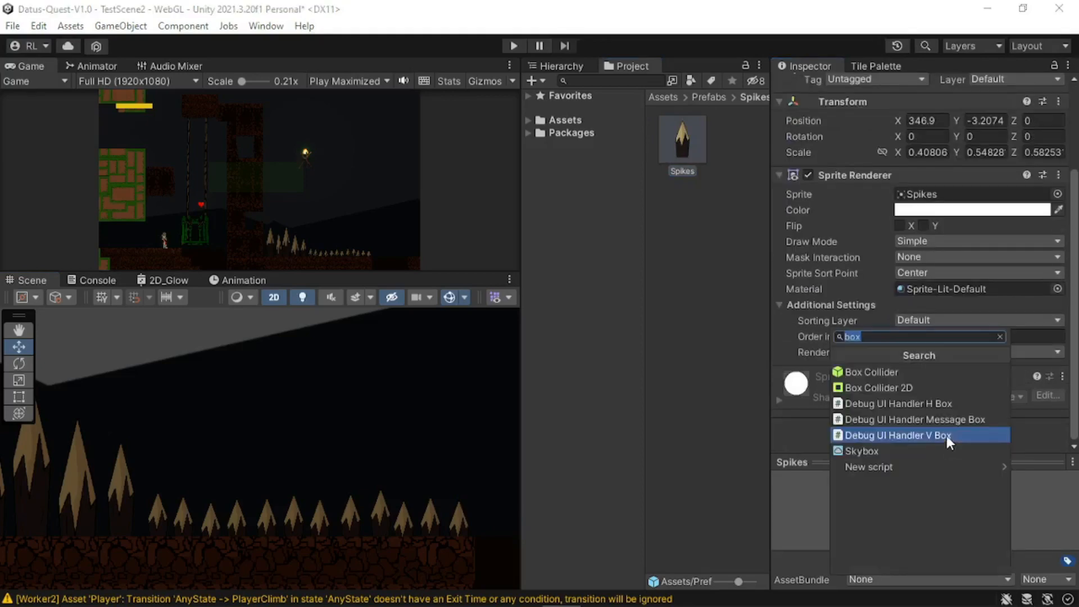
click(873, 387)
scroll(921, 400, down, 3)
scroll(924, 387, down, 2)
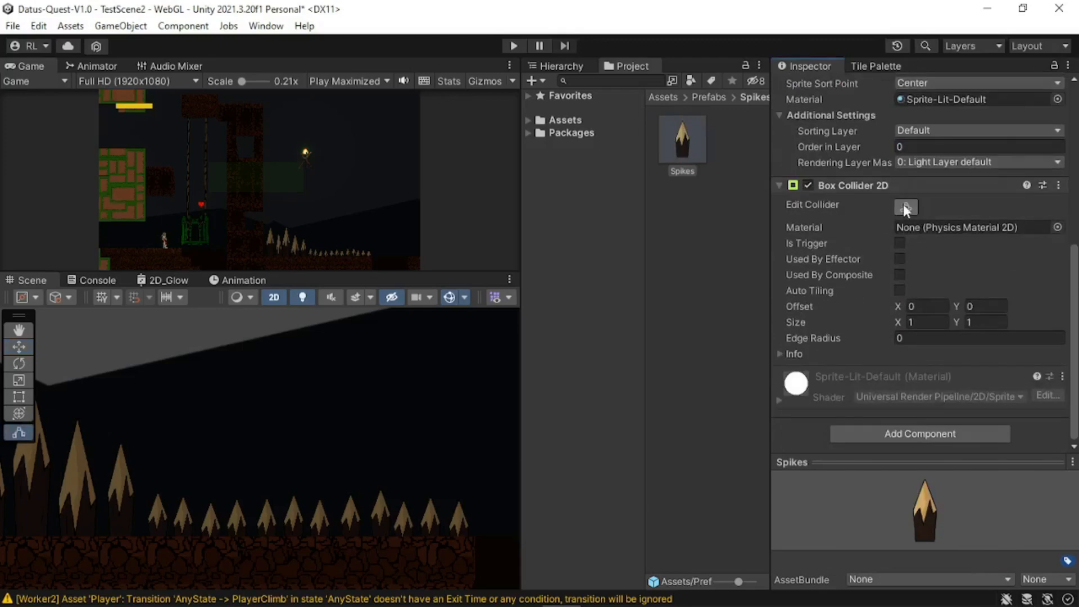
Step: Inspect several small and tall spikes in the scene to check which ones carry the Box Collider 2D
click(461, 517)
click(461, 516)
click(461, 517)
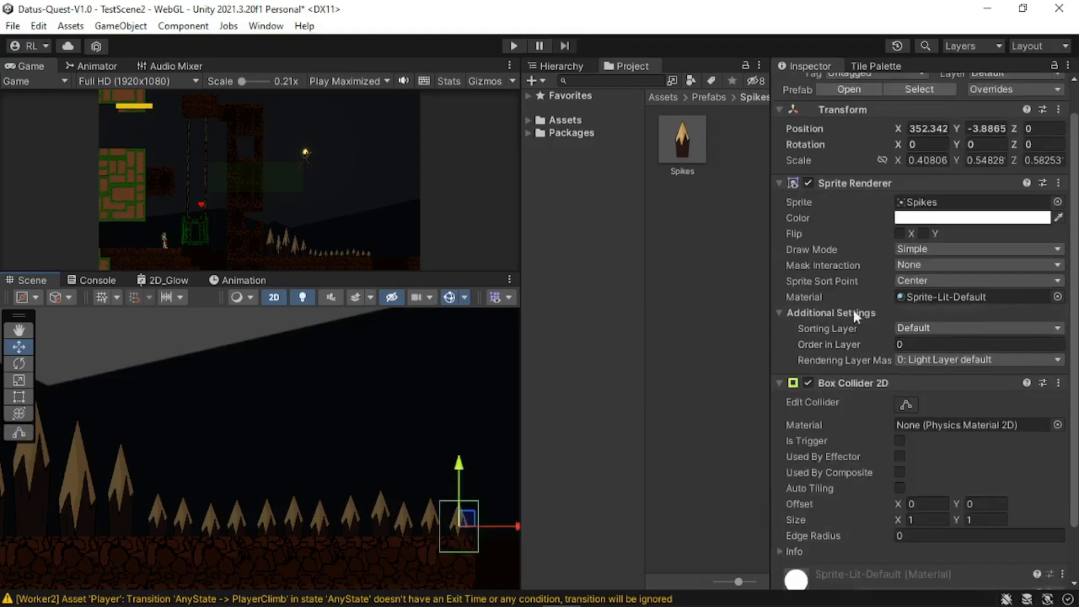
scroll(864, 320, down, 2)
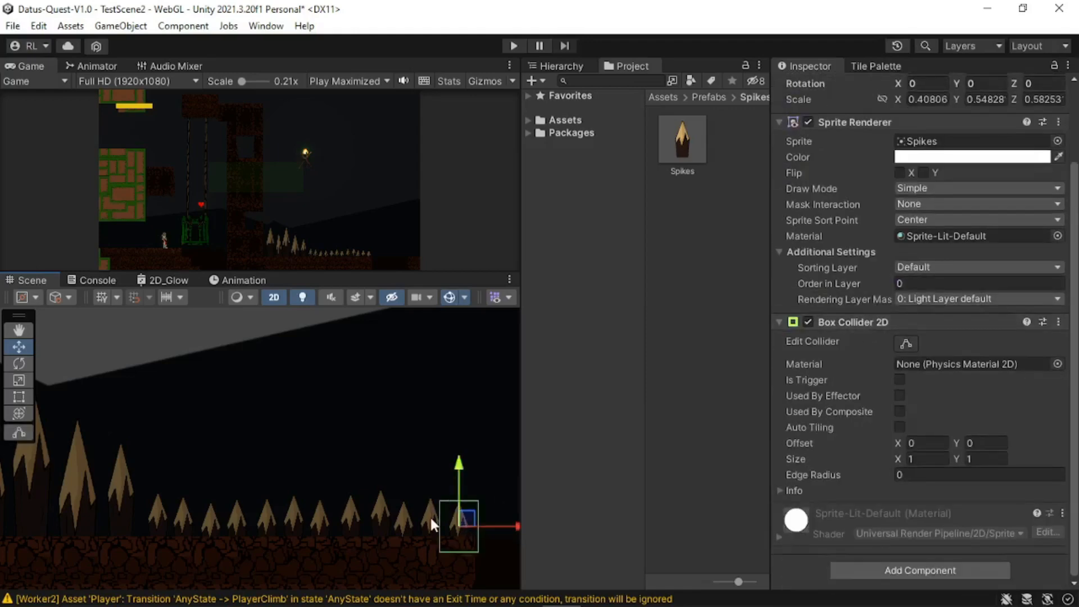
click(431, 519)
click(431, 520)
scroll(889, 400, down, 2)
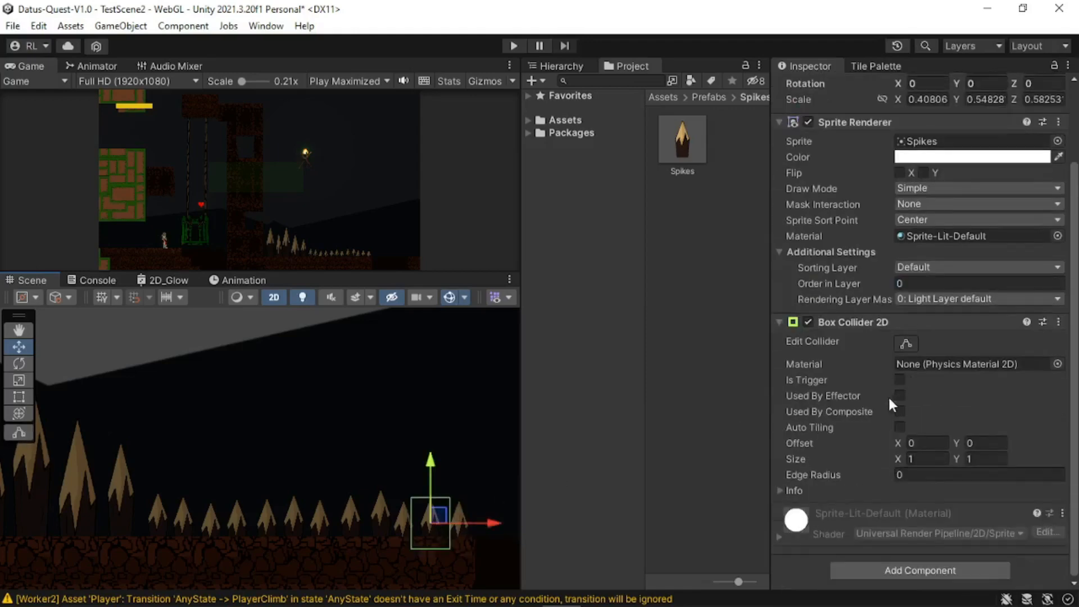
click(131, 494)
click(130, 493)
click(130, 493)
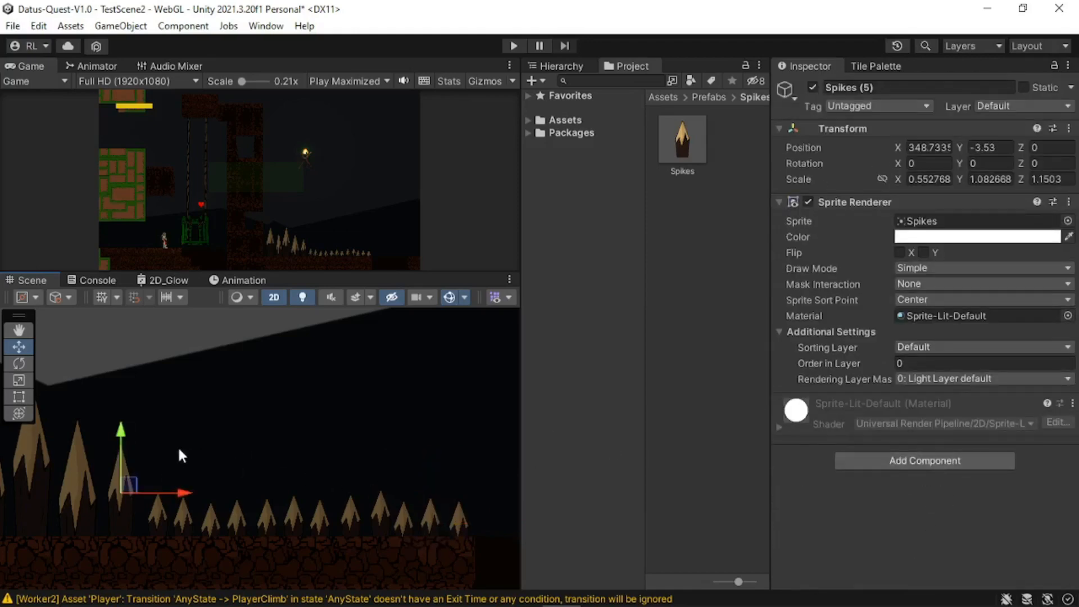
drag(242, 467, 403, 419)
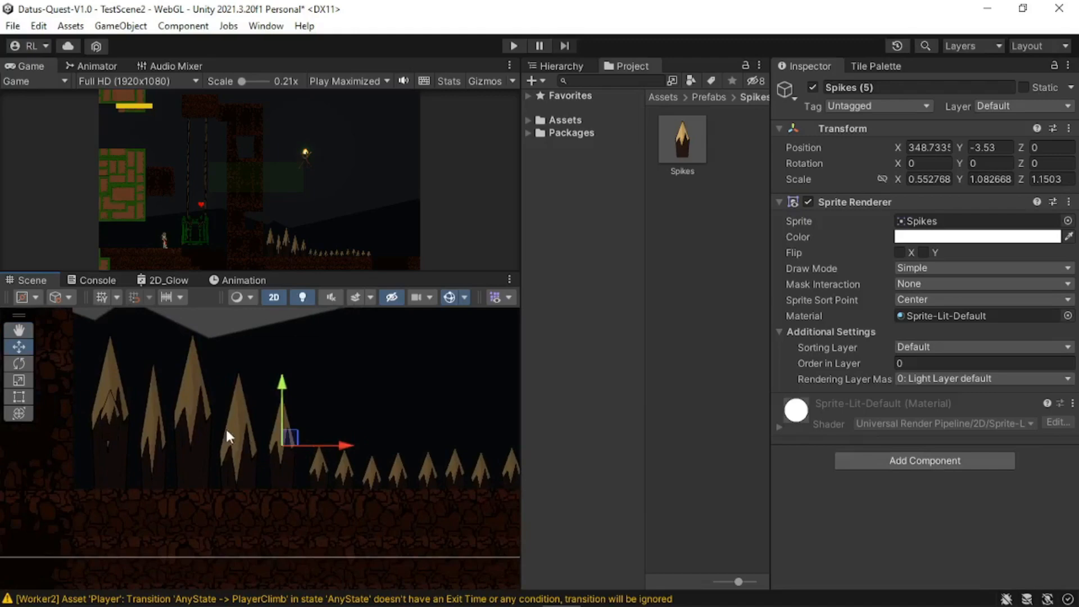
Step: Move the prefab spike overlapping the first tall spike into the small-spike row and stretch its Y scale to about 0.77
click(117, 426)
click(113, 416)
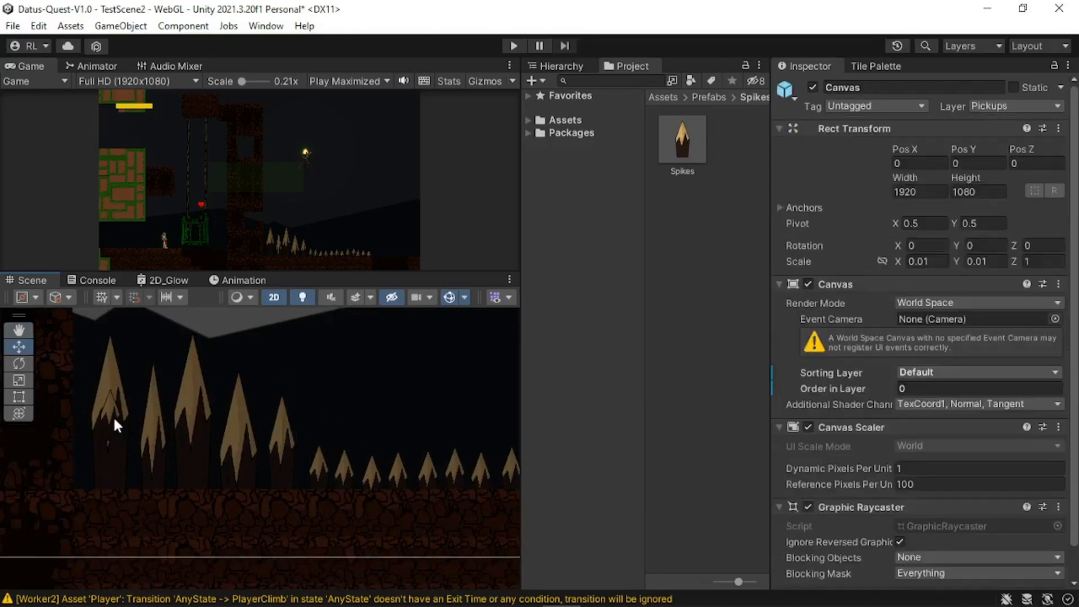
click(116, 409)
drag(115, 409, 363, 443)
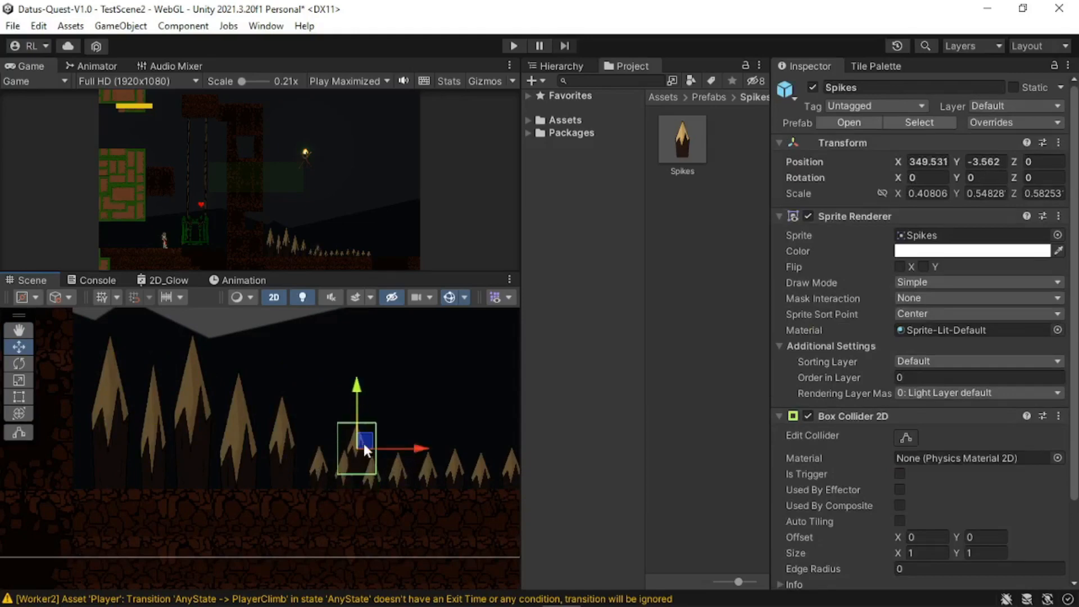
click(21, 400)
drag(365, 476, 316, 483)
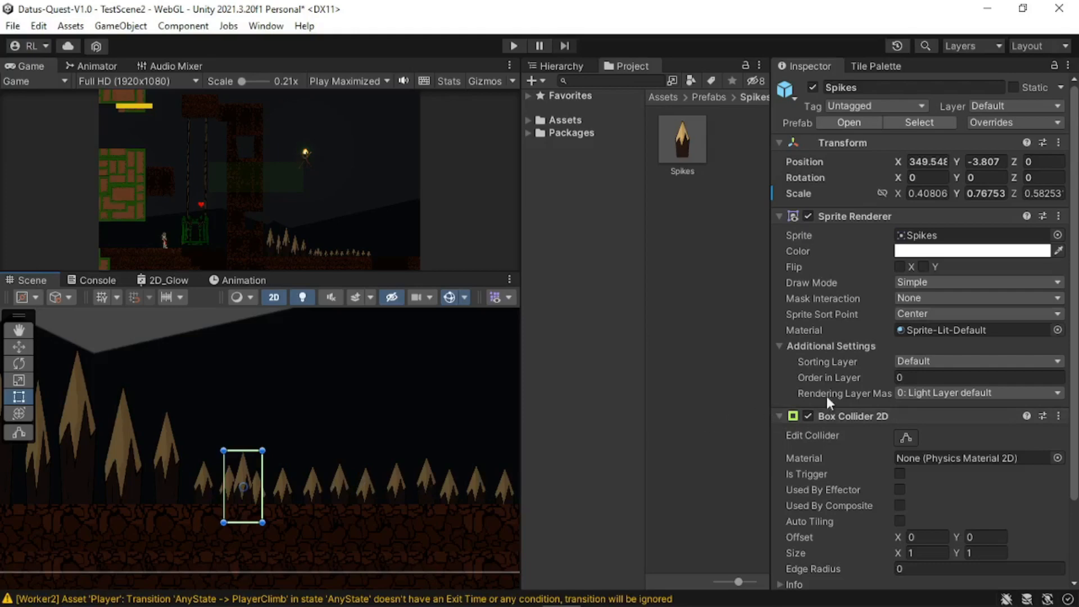
Step: Add the Damage Player script to the stretched spike instance
scroll(842, 399, down, 3)
click(919, 571)
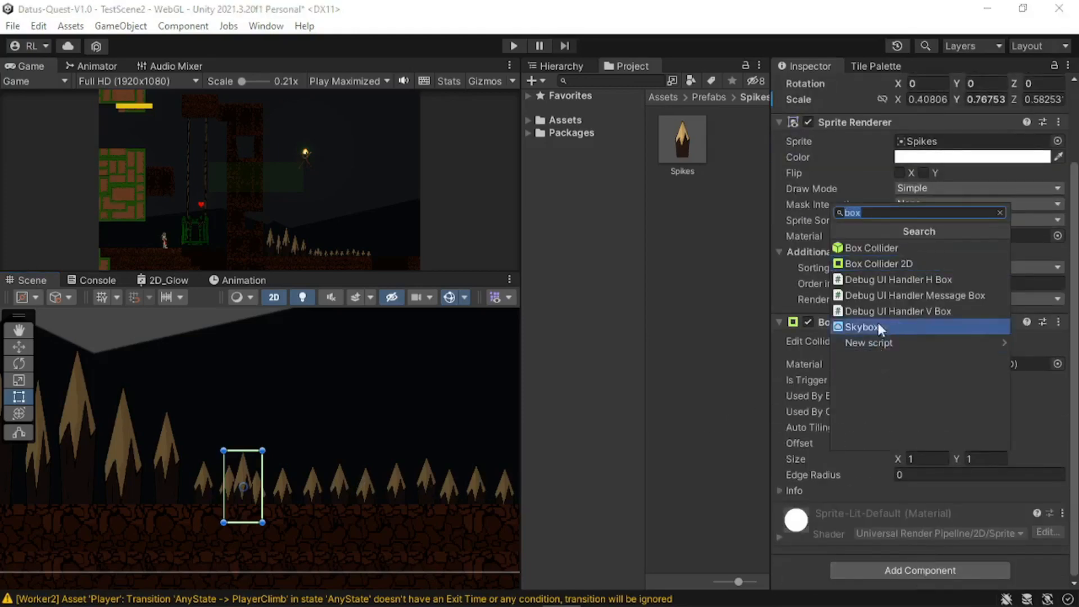
text(Dama)
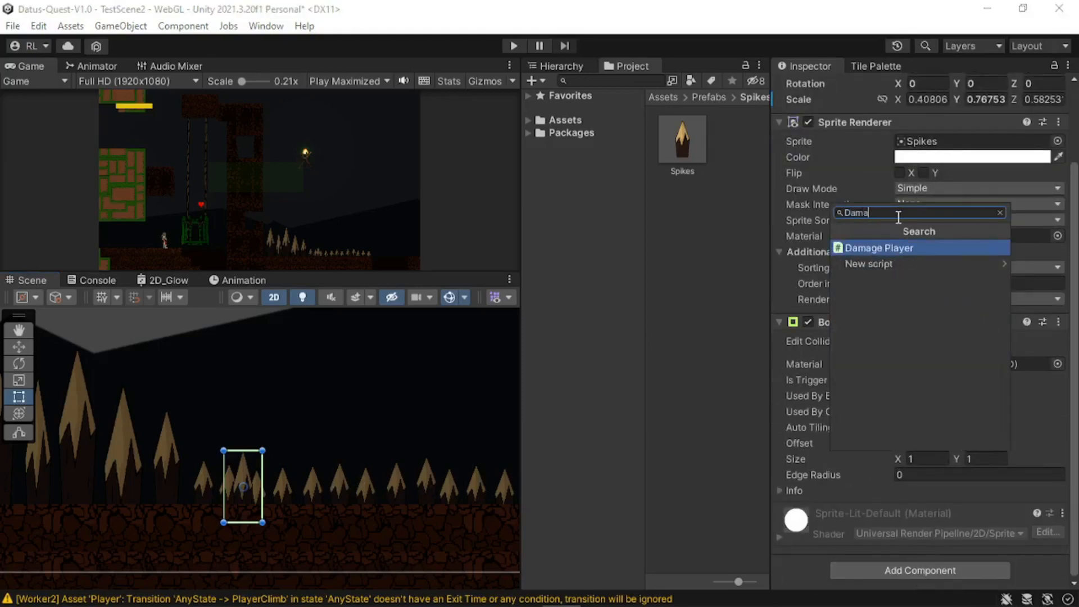
key(Return)
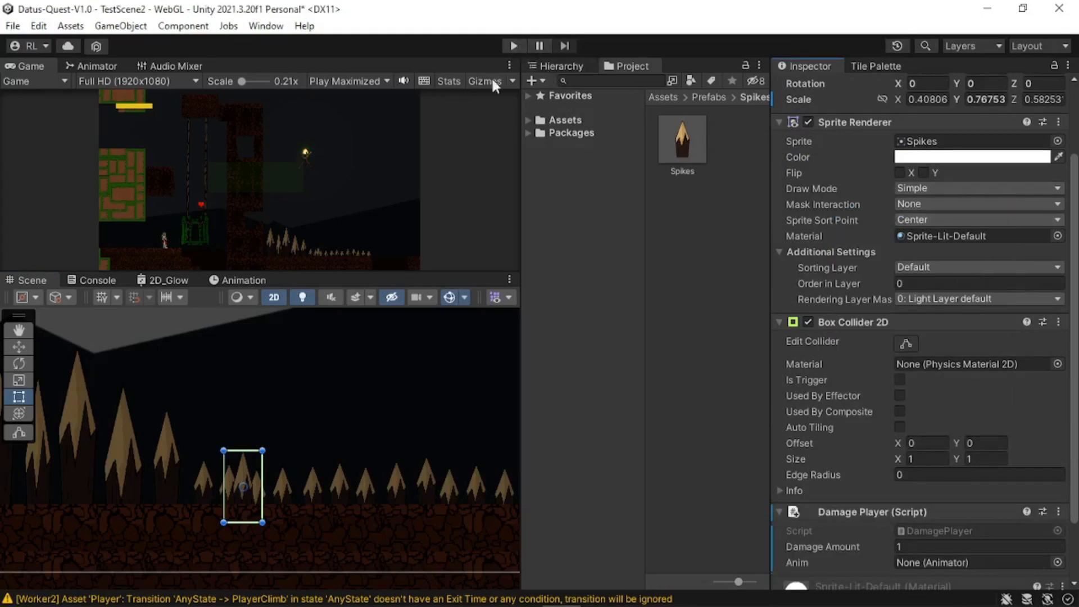
Step: Erase platform tiles from the wall between the elevator and the tall spikes to open a passage
scroll(234, 396, down, 3)
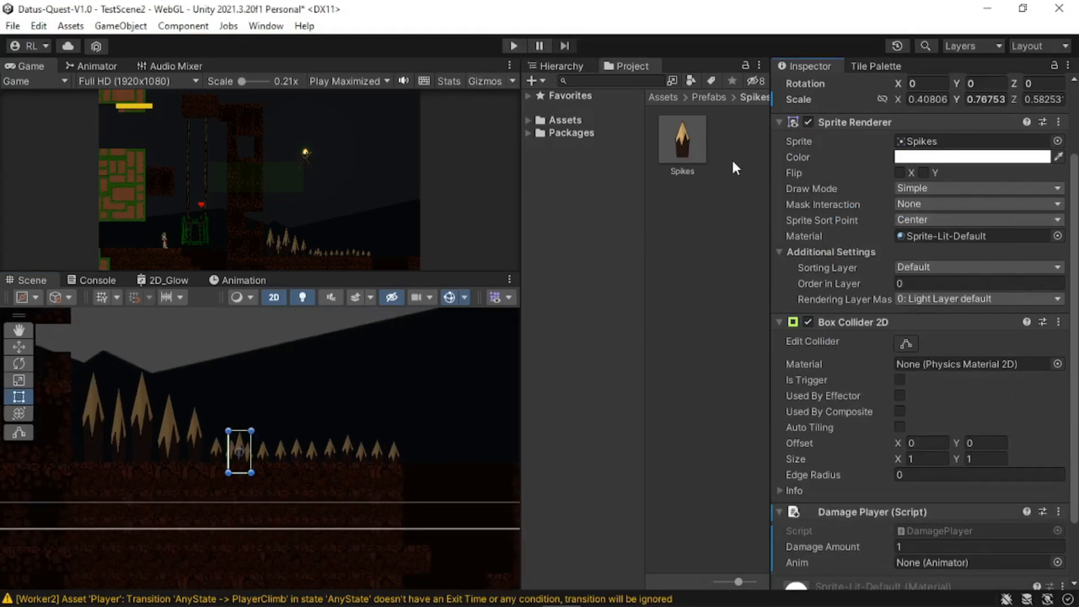
drag(215, 338, 431, 436)
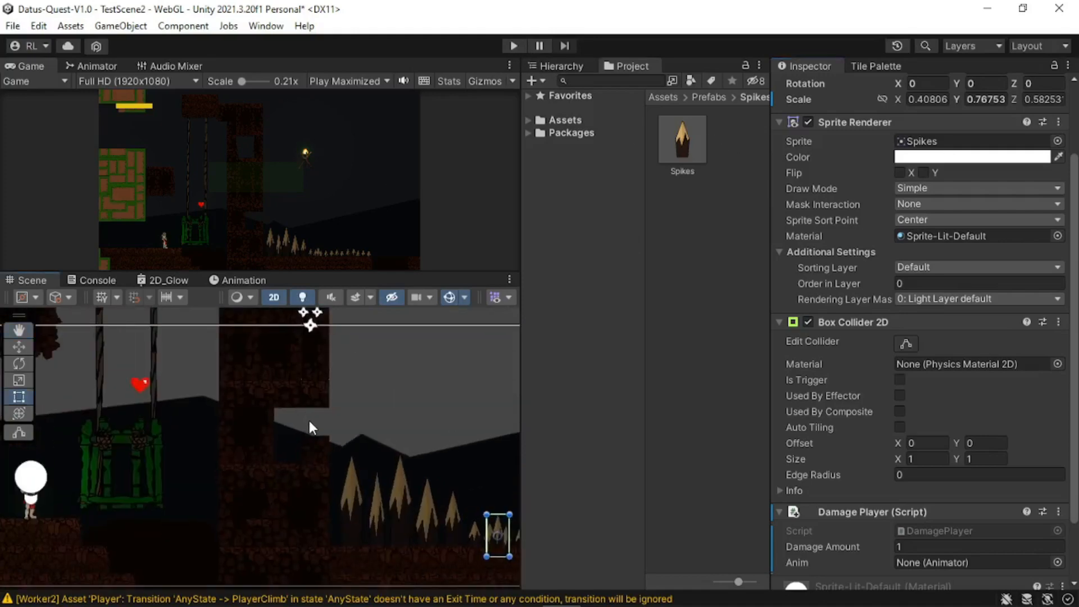
click(884, 65)
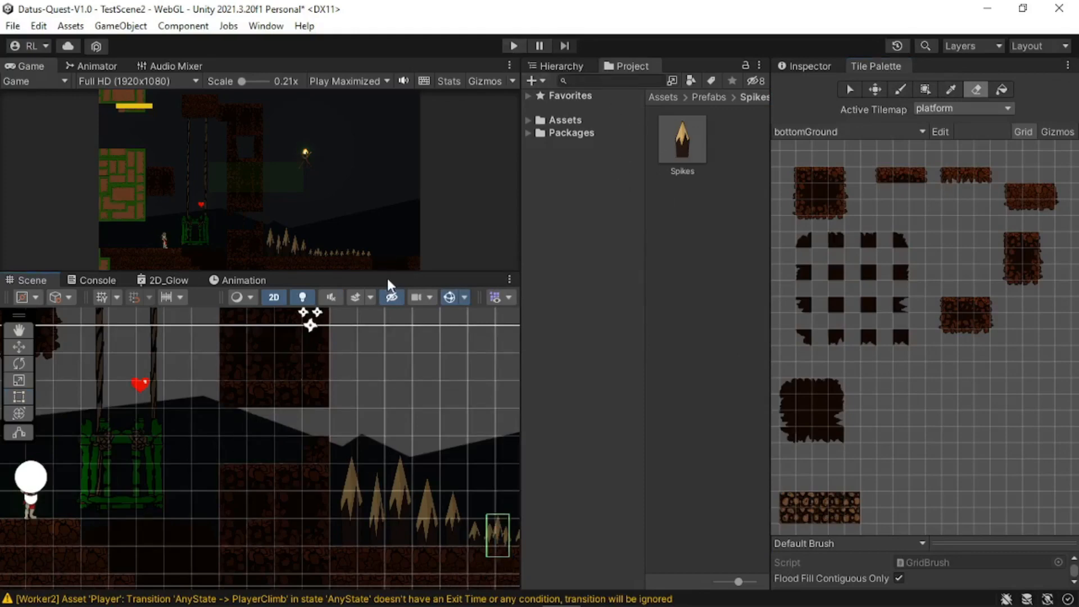
Step: Enlarge the Game view, run the game to check the passage to the spikes, and stop it again
drag(389, 272, 388, 445)
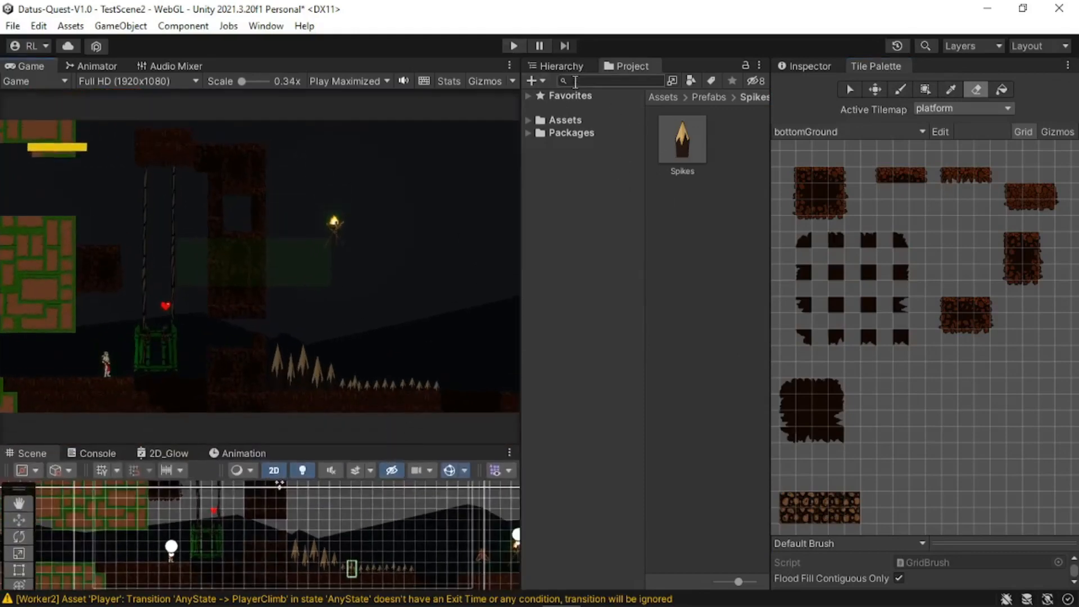
click(513, 46)
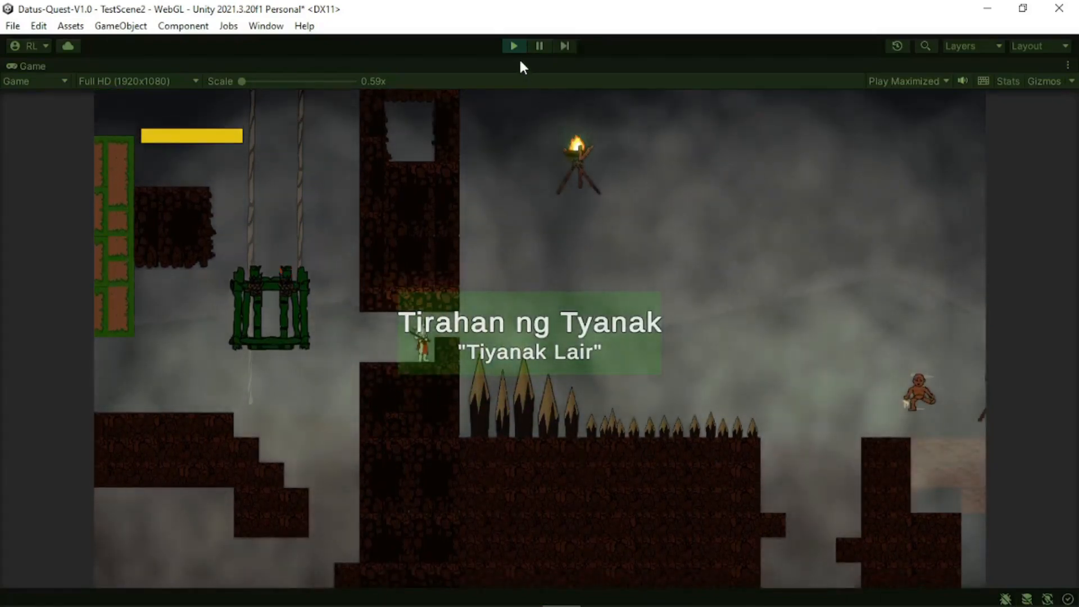
click(517, 44)
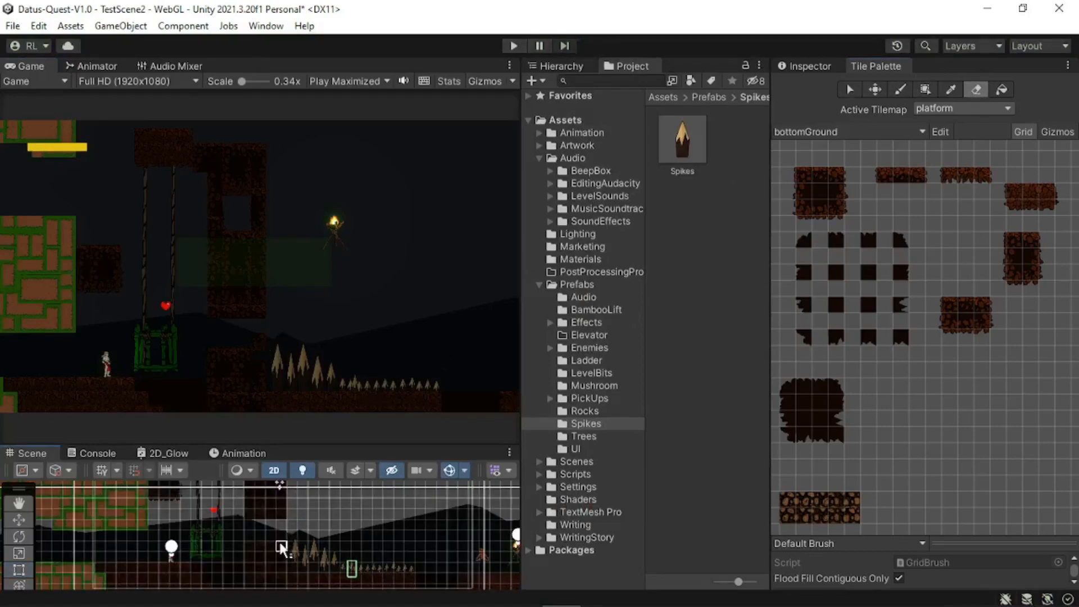
Step: Play-test the level by taking the character from the elevator through the wall passage and across the whole row of spikes
click(513, 45)
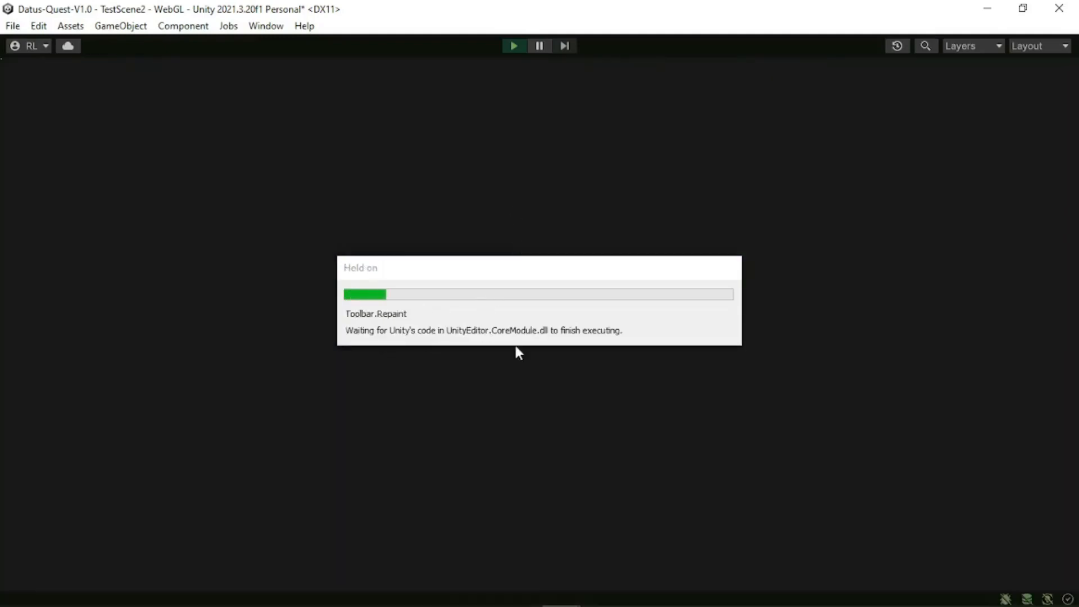
key(d)
key(space)
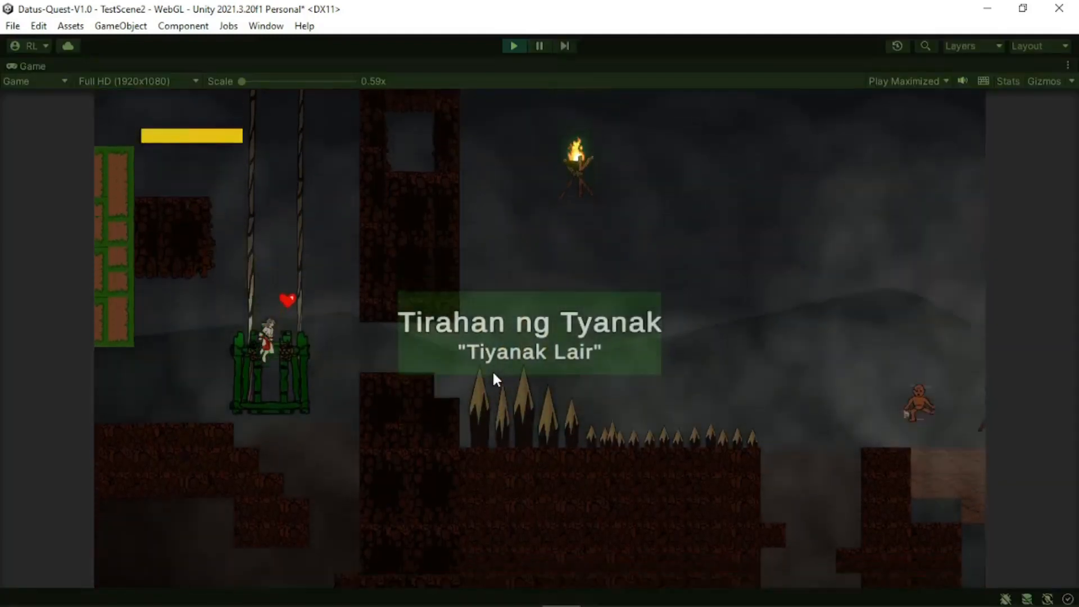
key(space)
key(space)
key(d)
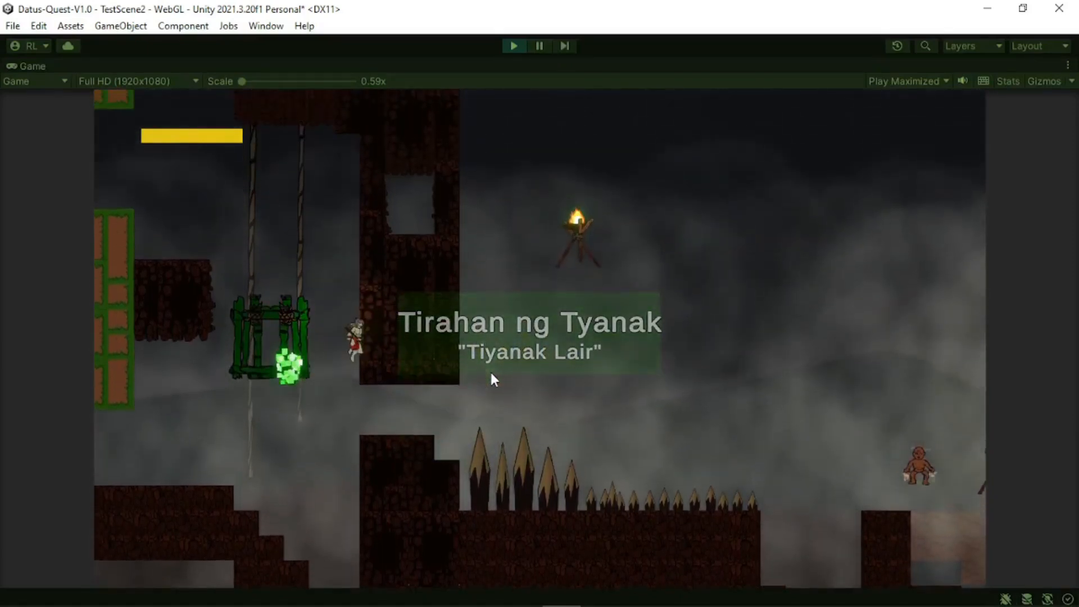
key(d)
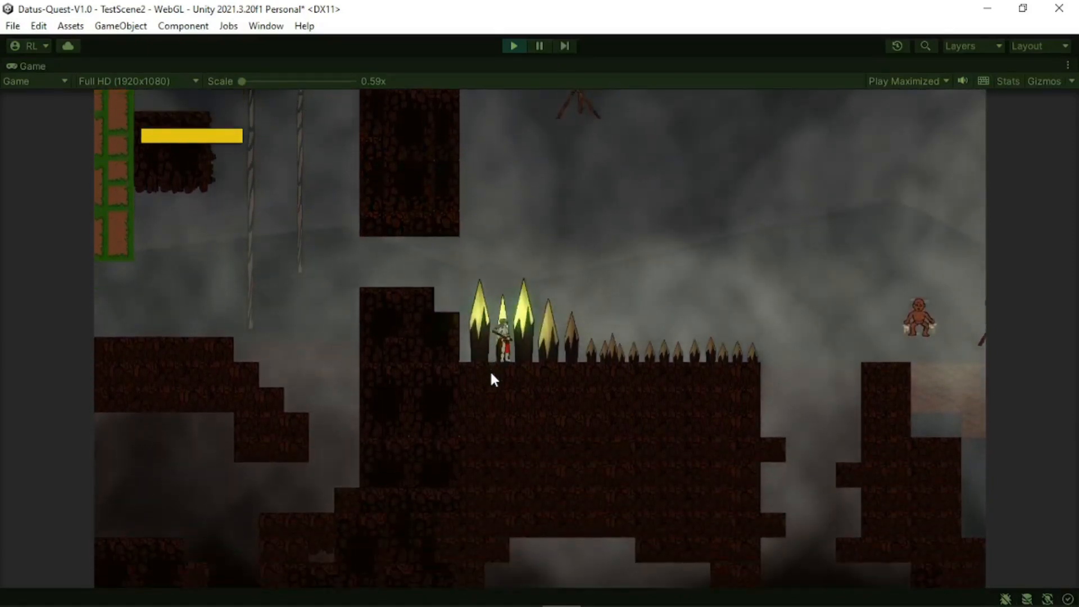
key(a)
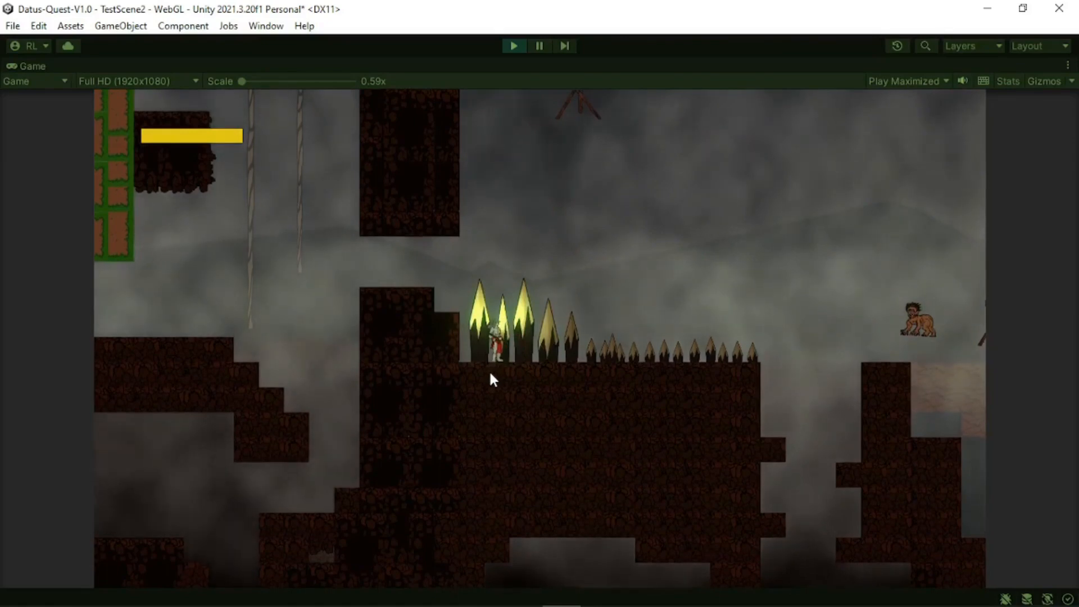
key(d)
key(space)
key(a)
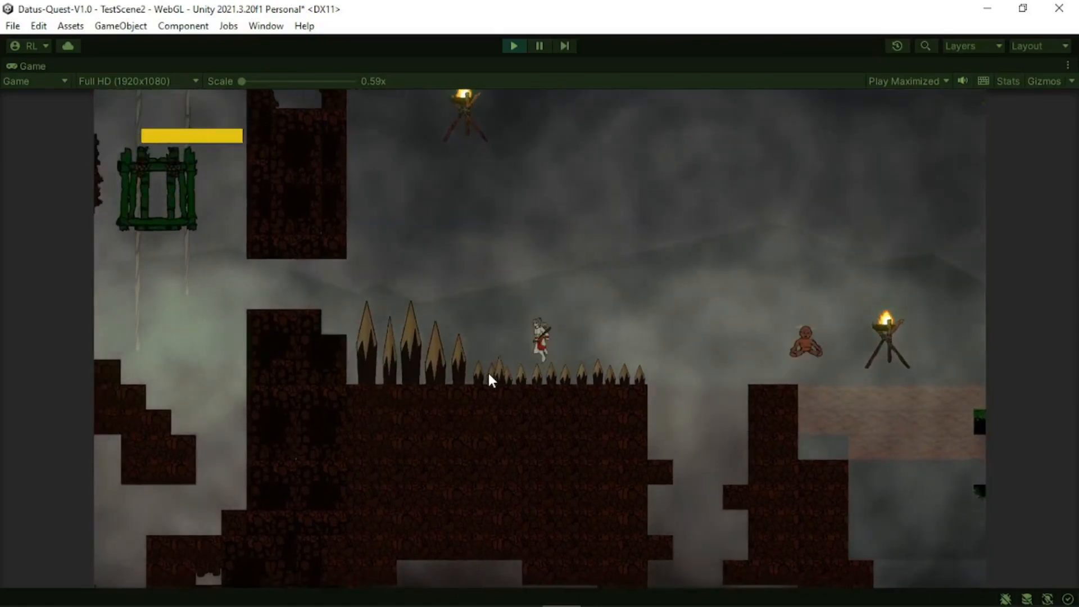
key(d)
key(space)
key(d)
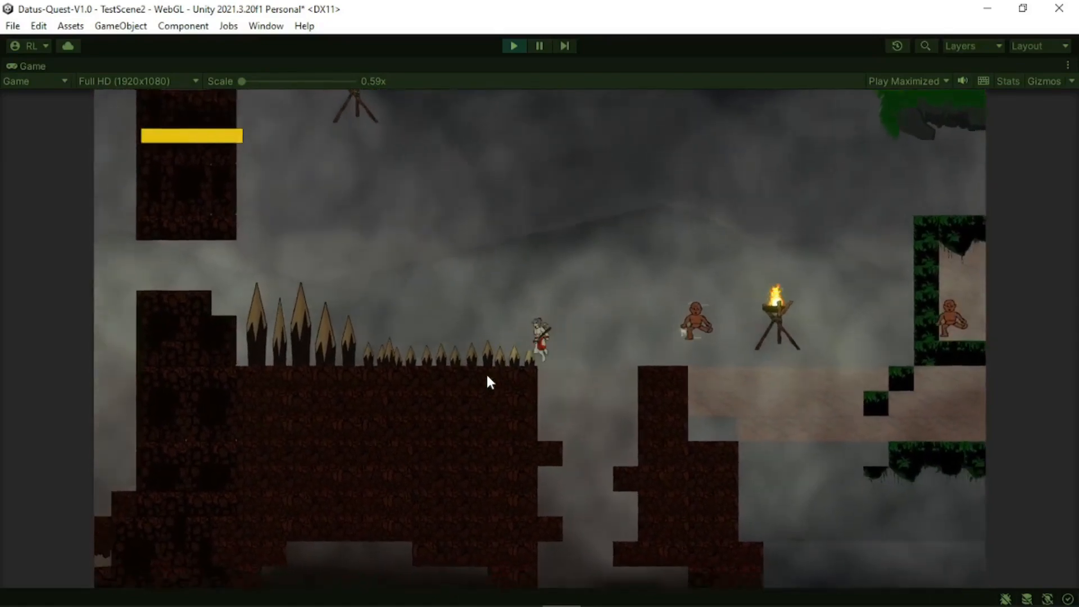
Step: Play-test the jump from the end of the short spikes across the gap to the opposite ledge
key(a)
key(space)
key(d)
key(space)
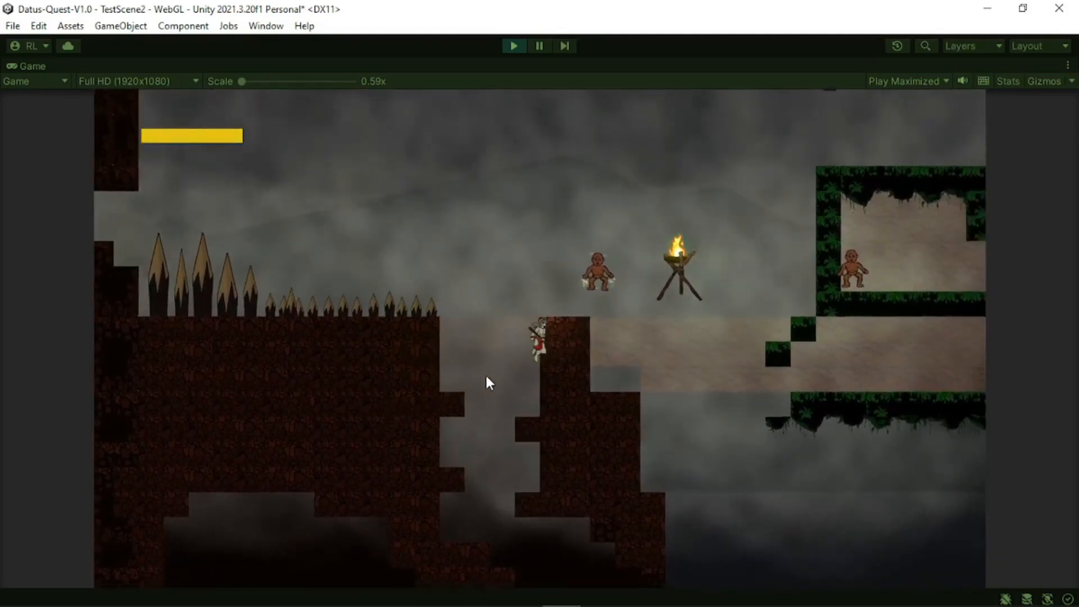
Step: Test the spike damage by jumping the character back and forth among the tall spikes beside the wall passage
key(a)
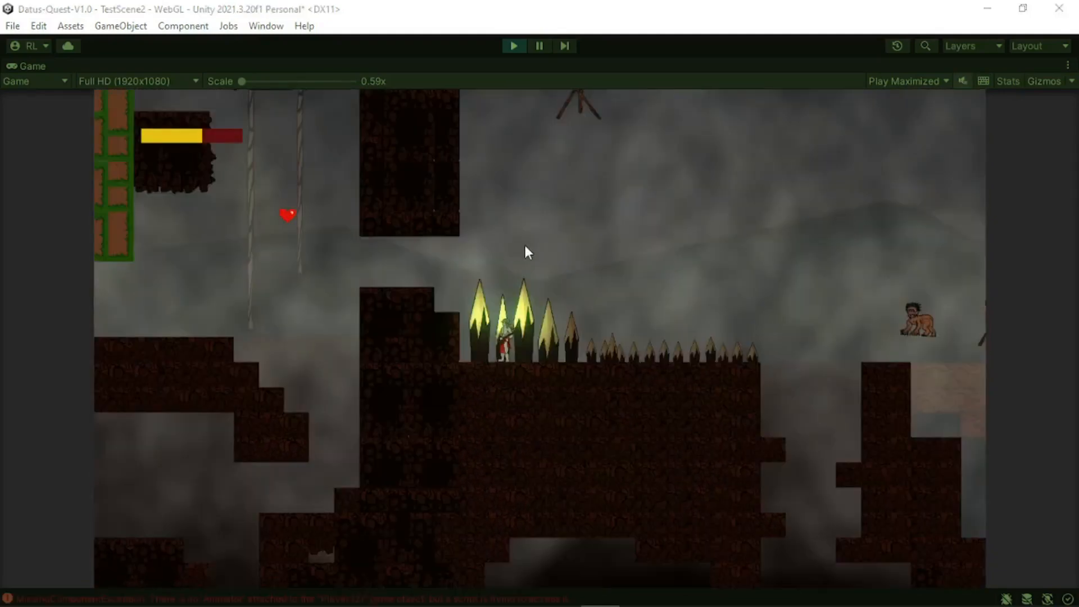
key(space)
key(d)
key(space)
key(a)
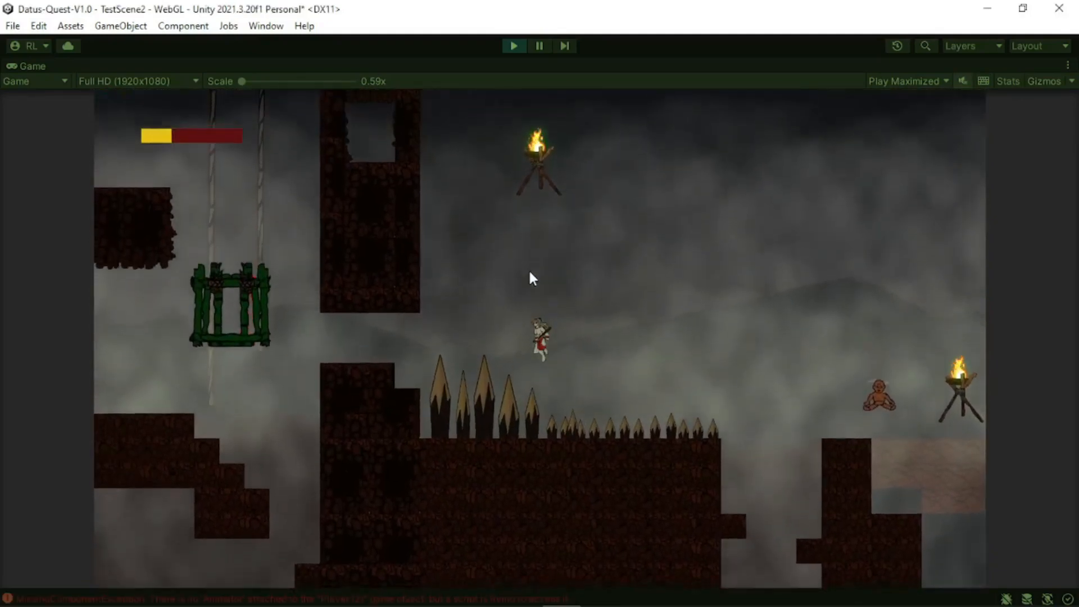
key(d)
key(space)
key(a)
key(space)
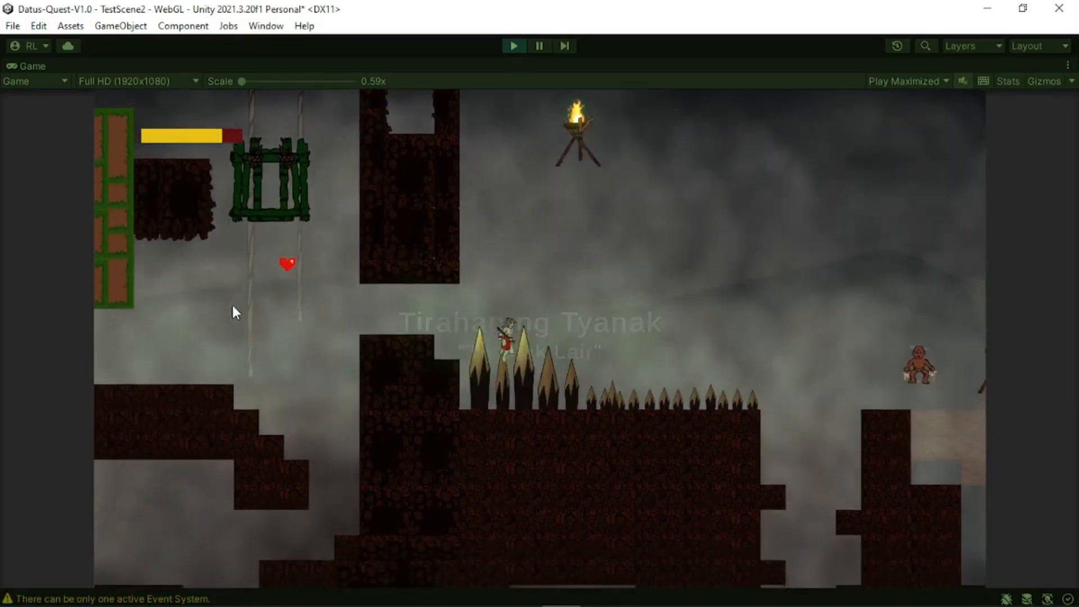
Step: Repeat the damage test by jumping the character off the tall spikes and over the short spikes toward the gap
key(space)
key(space)
key(d)
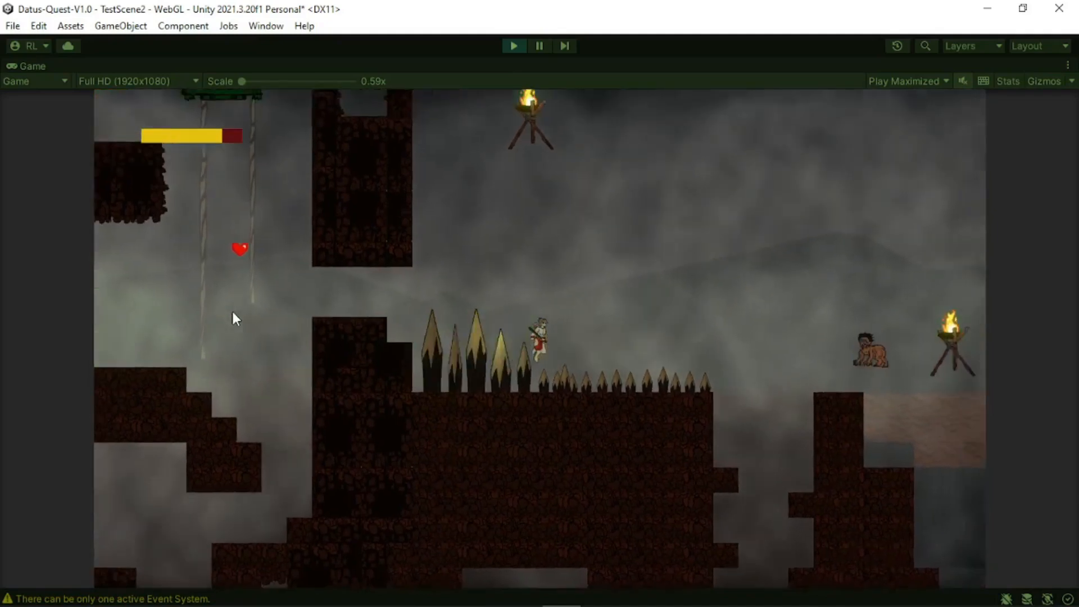
key(space)
key(d)
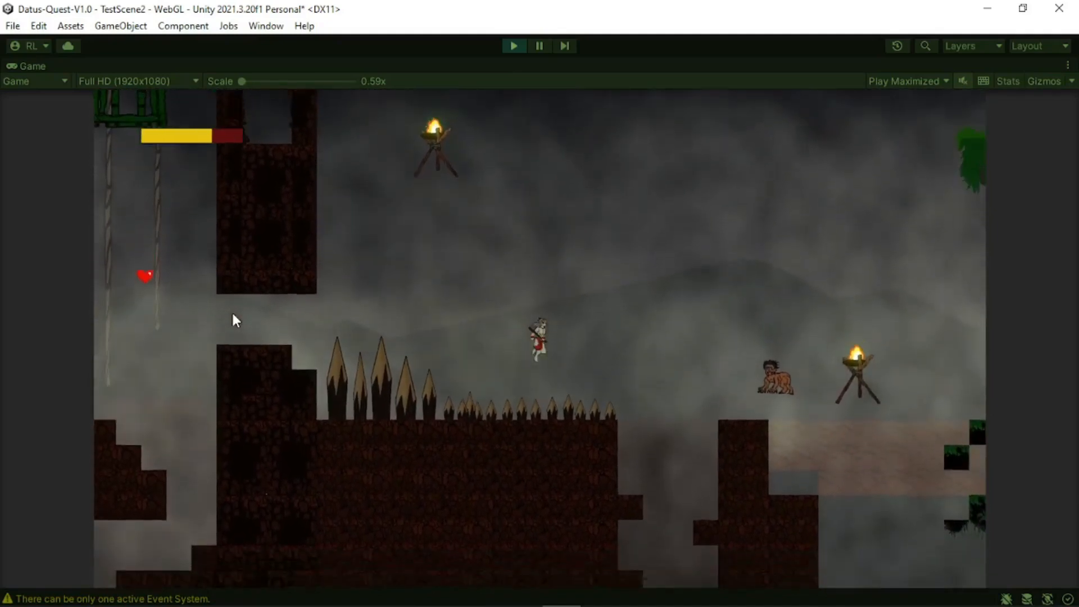
key(space)
key(d)
key(space)
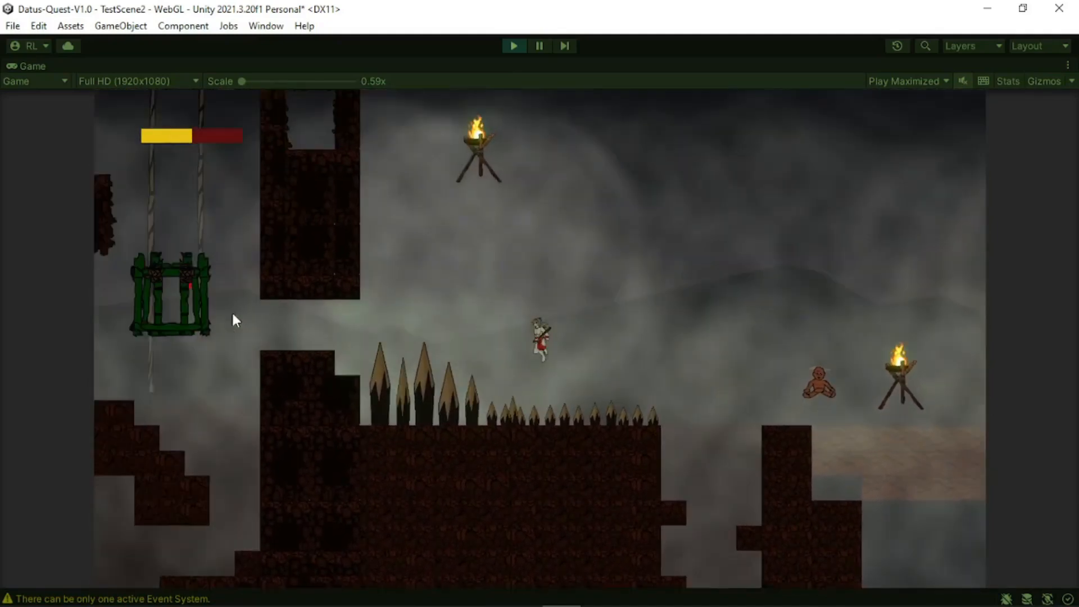
key(space)
key(d)
key(space)
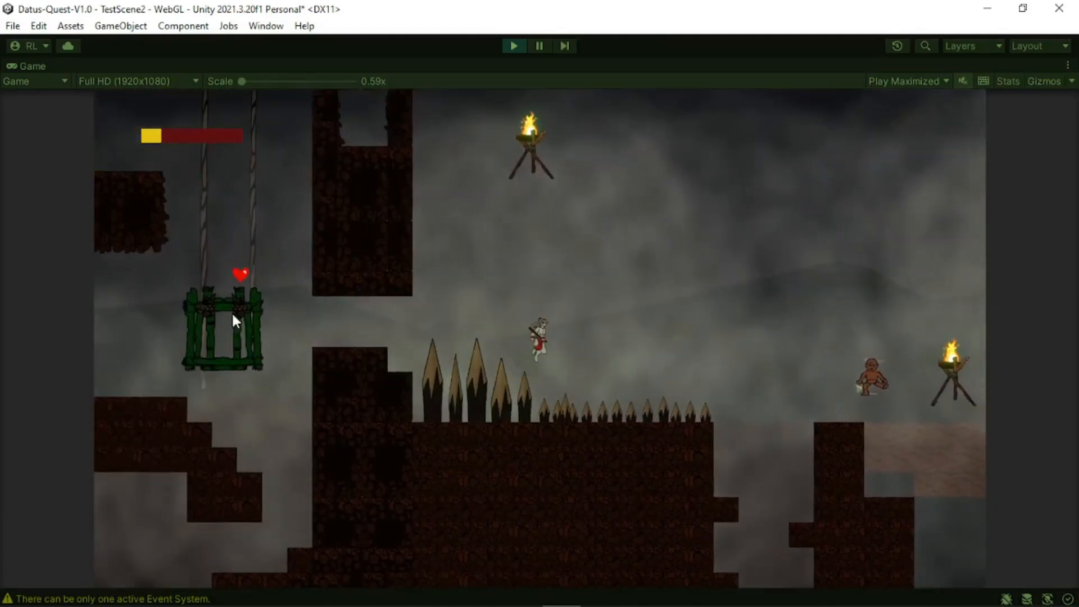
key(d)
key(space)
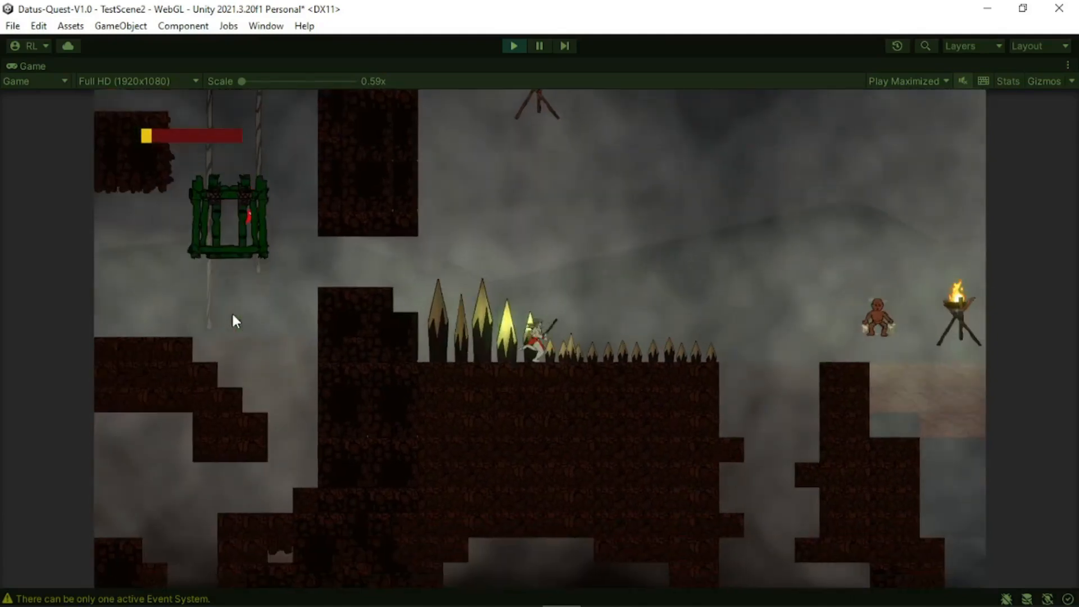
key(space)
key(d)
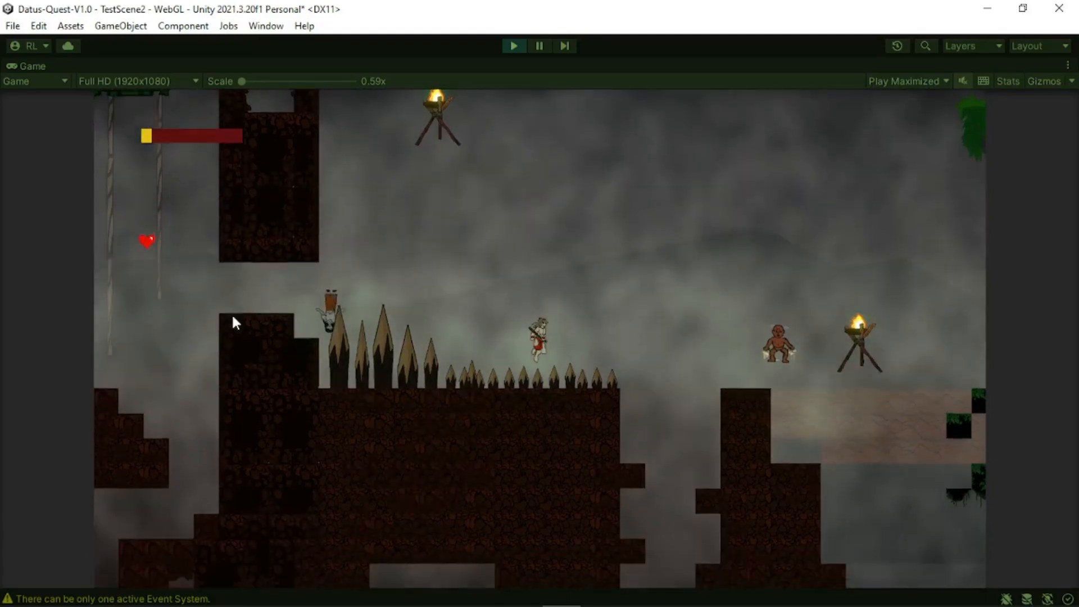